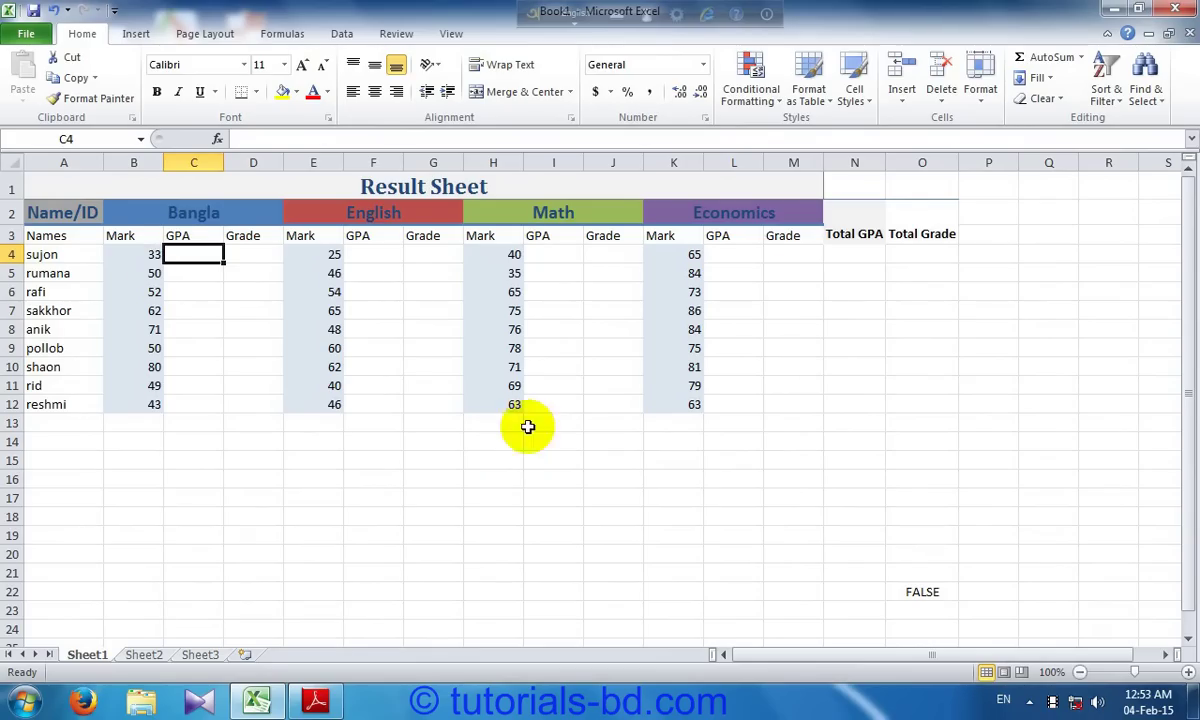
# Inspect the merged Result Sheet title and the Name/ID, subject, Total GPA and Total Grade headings.
pyautogui.click(303, 186)
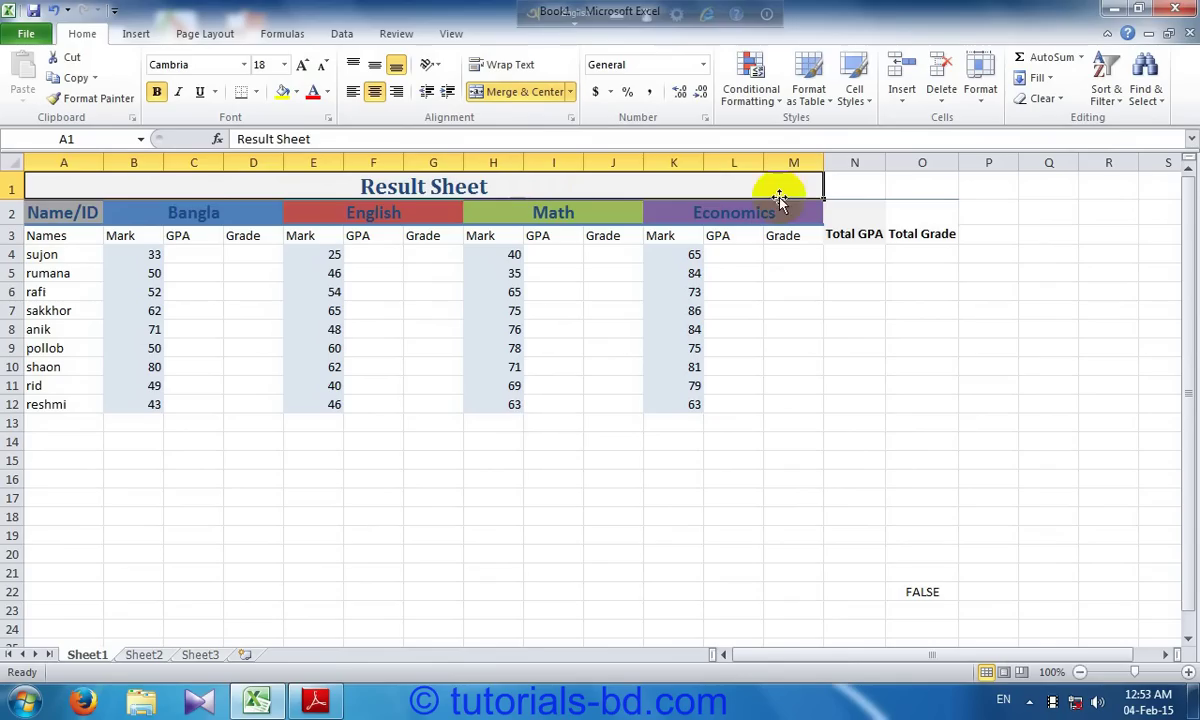
pyautogui.click(143, 217)
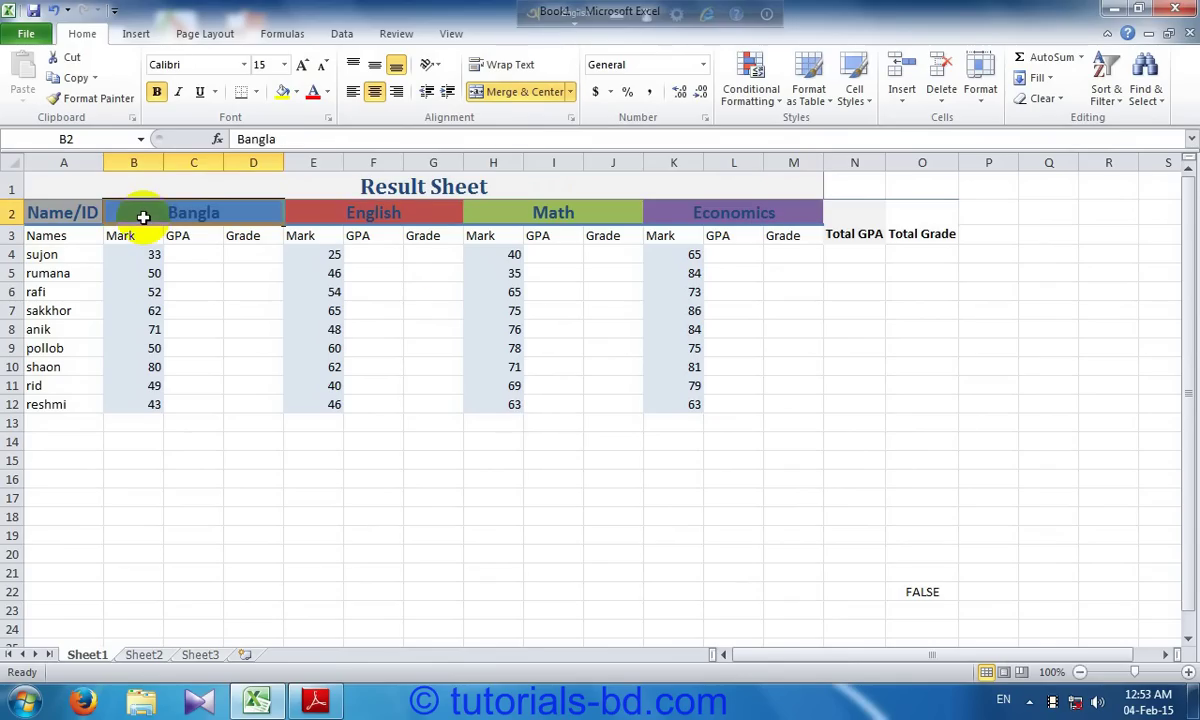
pyautogui.click(345, 213)
pyautogui.click(545, 213)
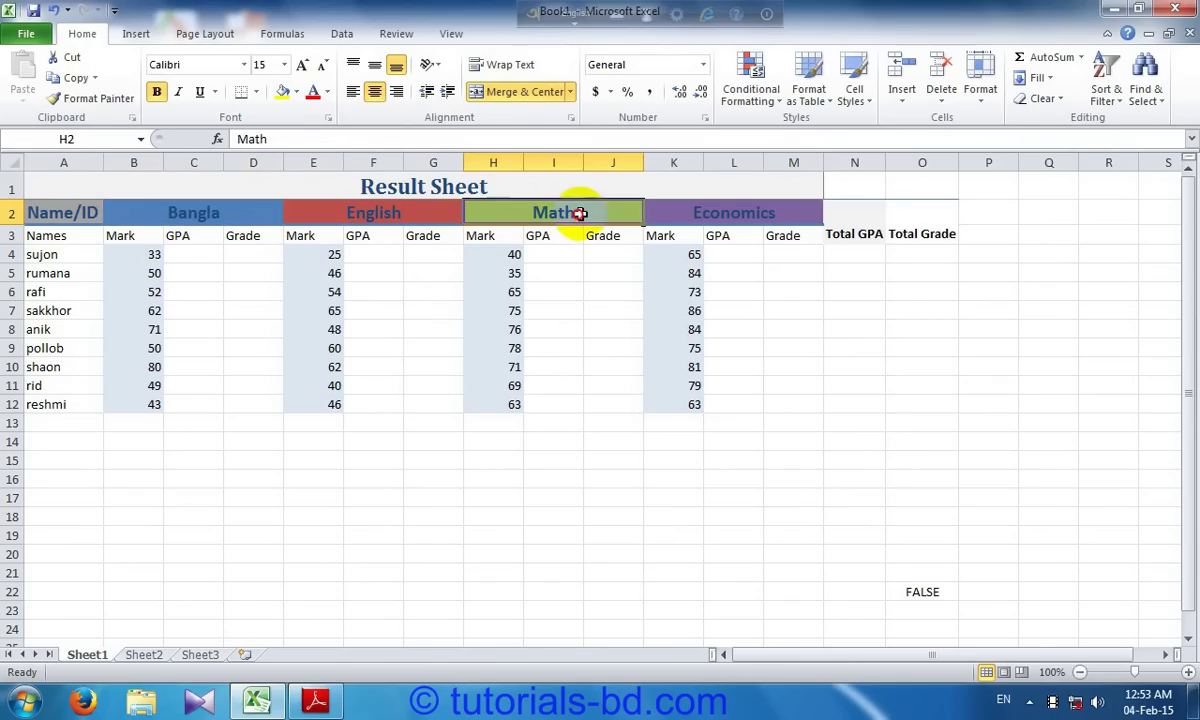
pyautogui.click(703, 213)
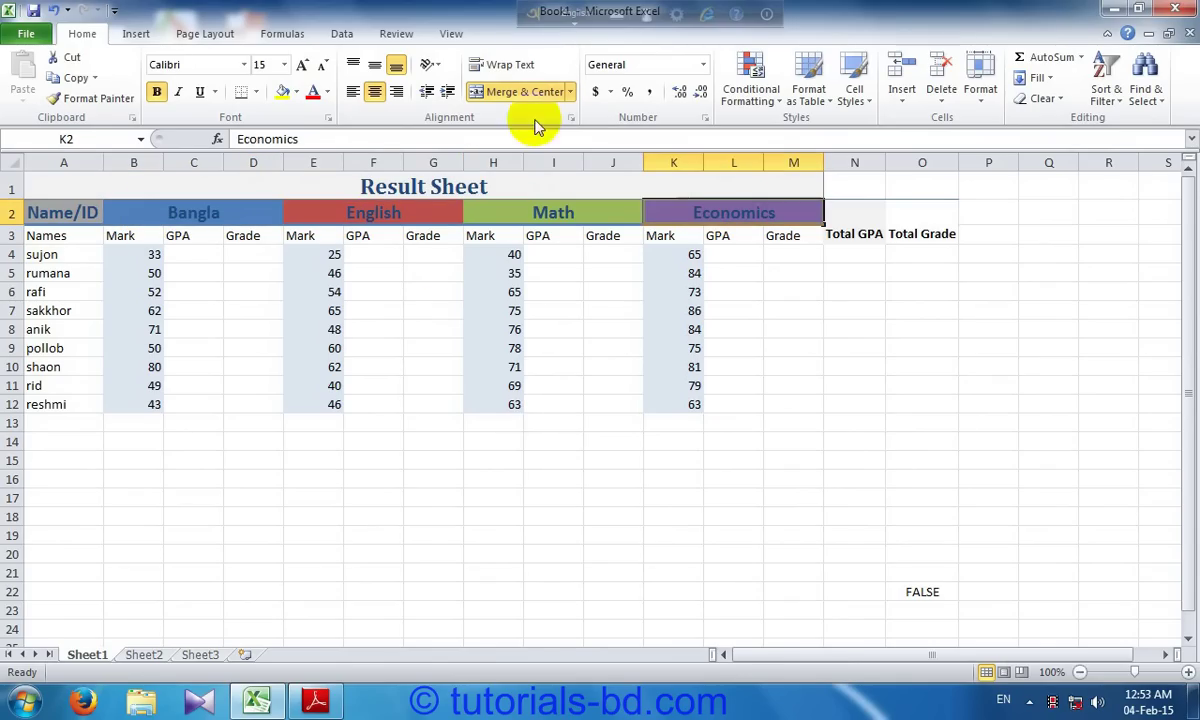
pyautogui.click(62, 218)
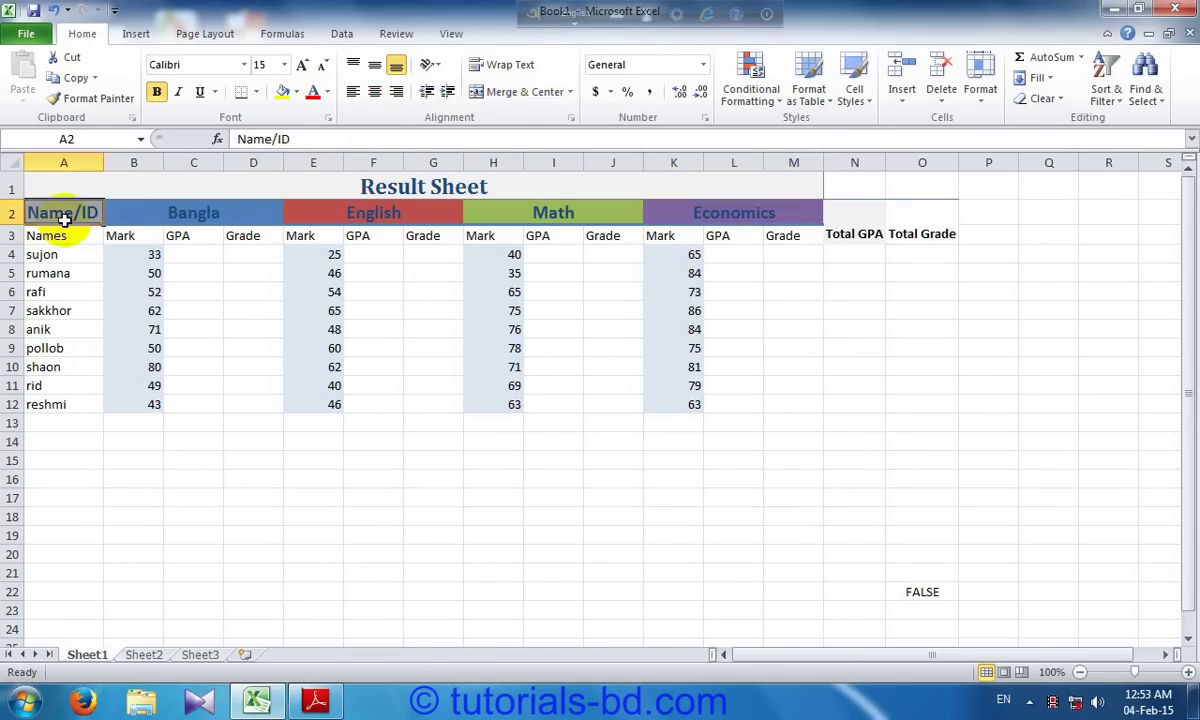
pyautogui.click(858, 226)
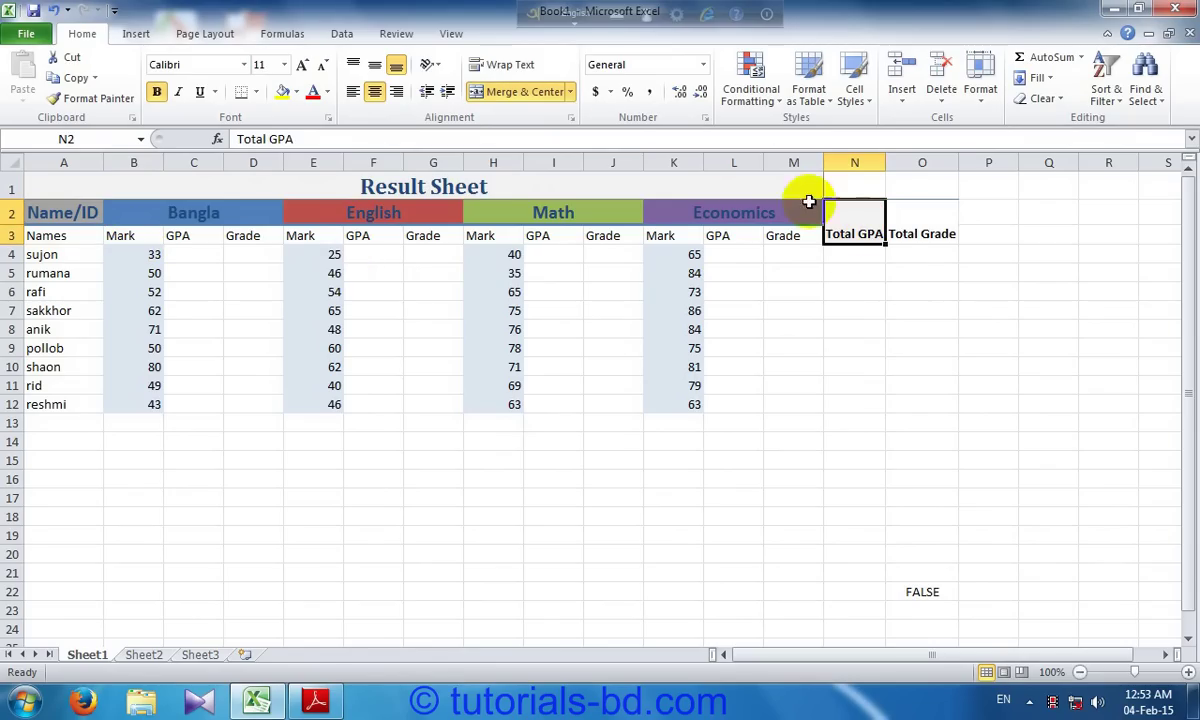
pyautogui.click(899, 230)
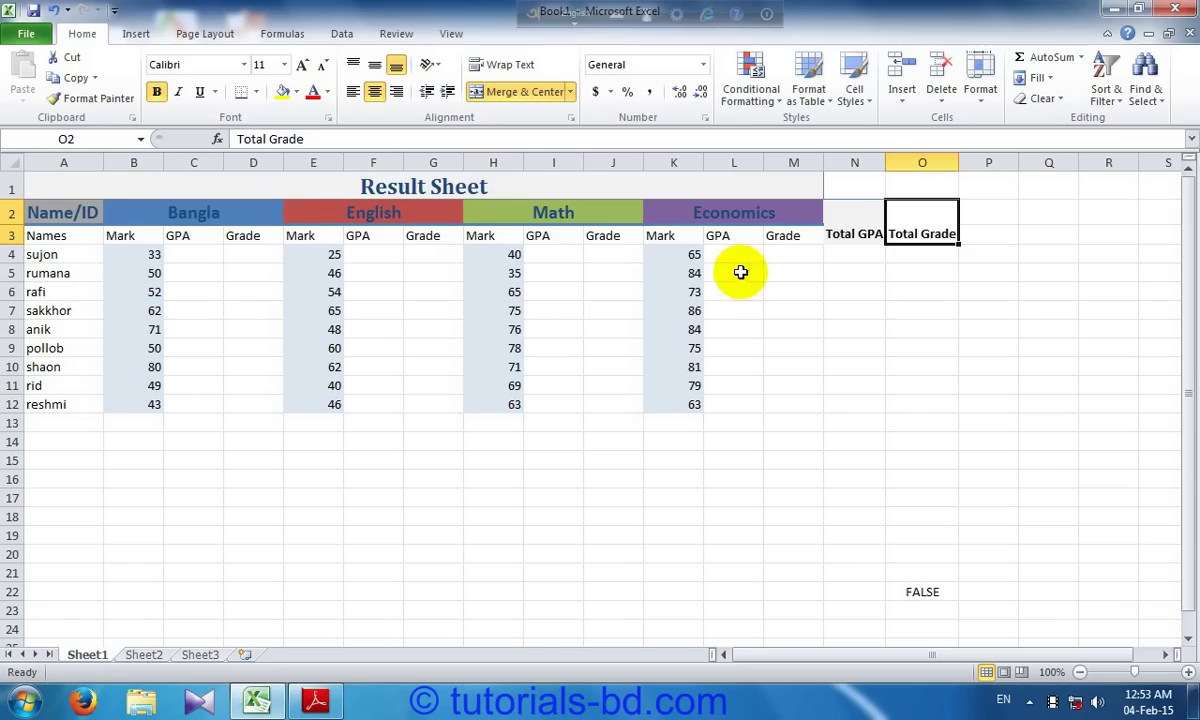
# Select Bangla GPA cell C4 and type =if( into it.
pyautogui.click(553, 275)
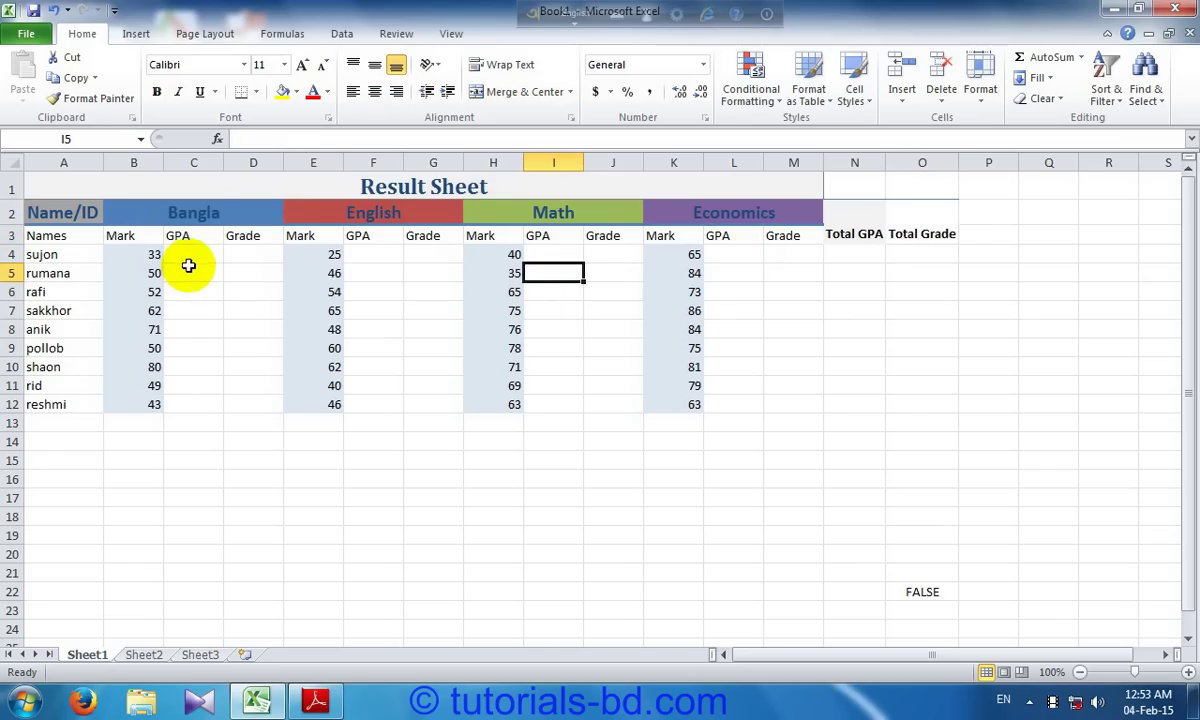
pyautogui.click(184, 259)
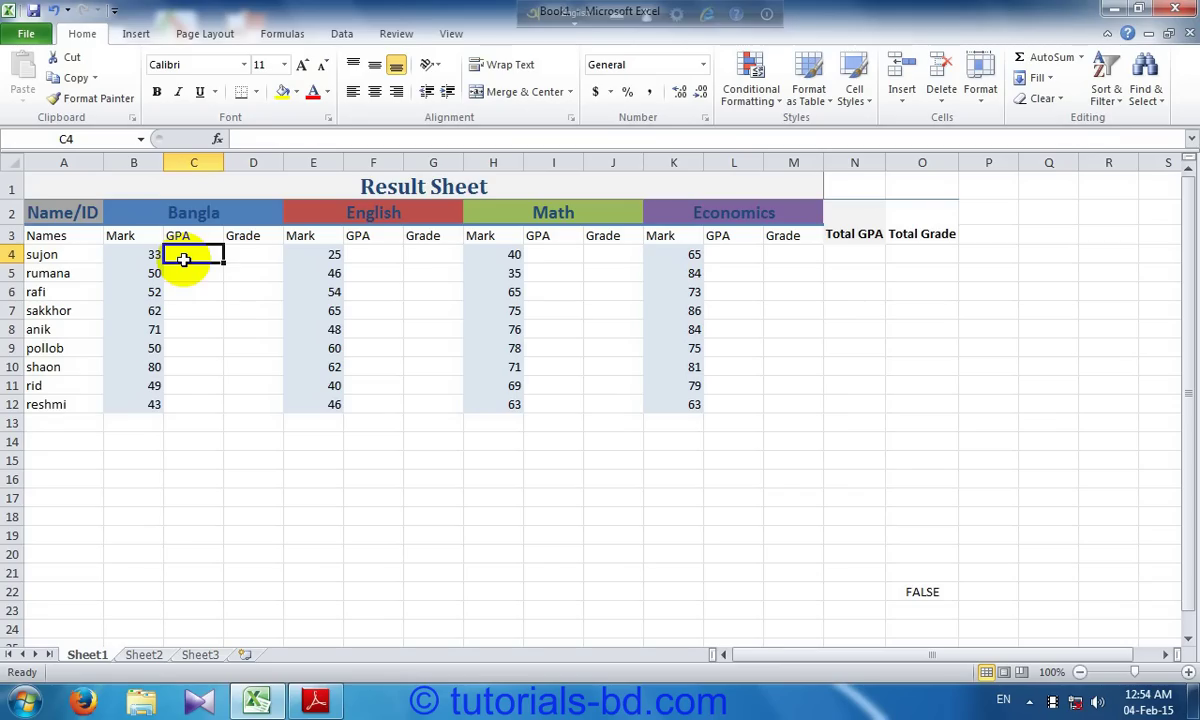
pyautogui.doubleClick(184, 257)
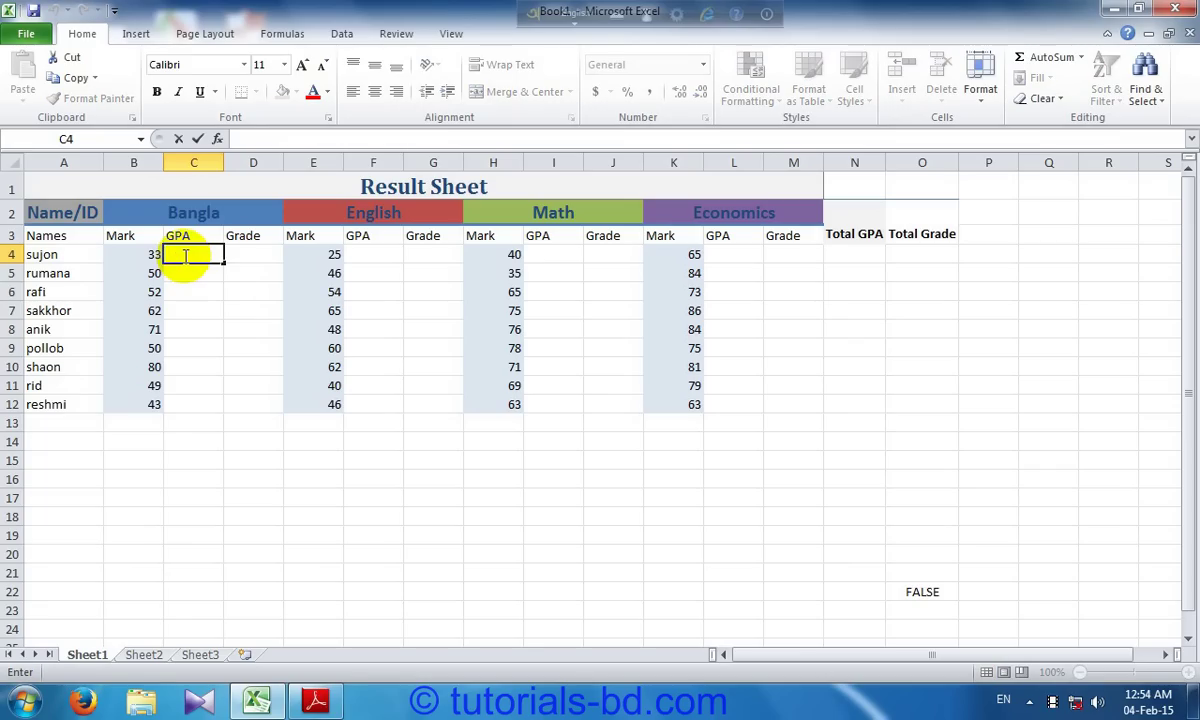
pyautogui.write('=')
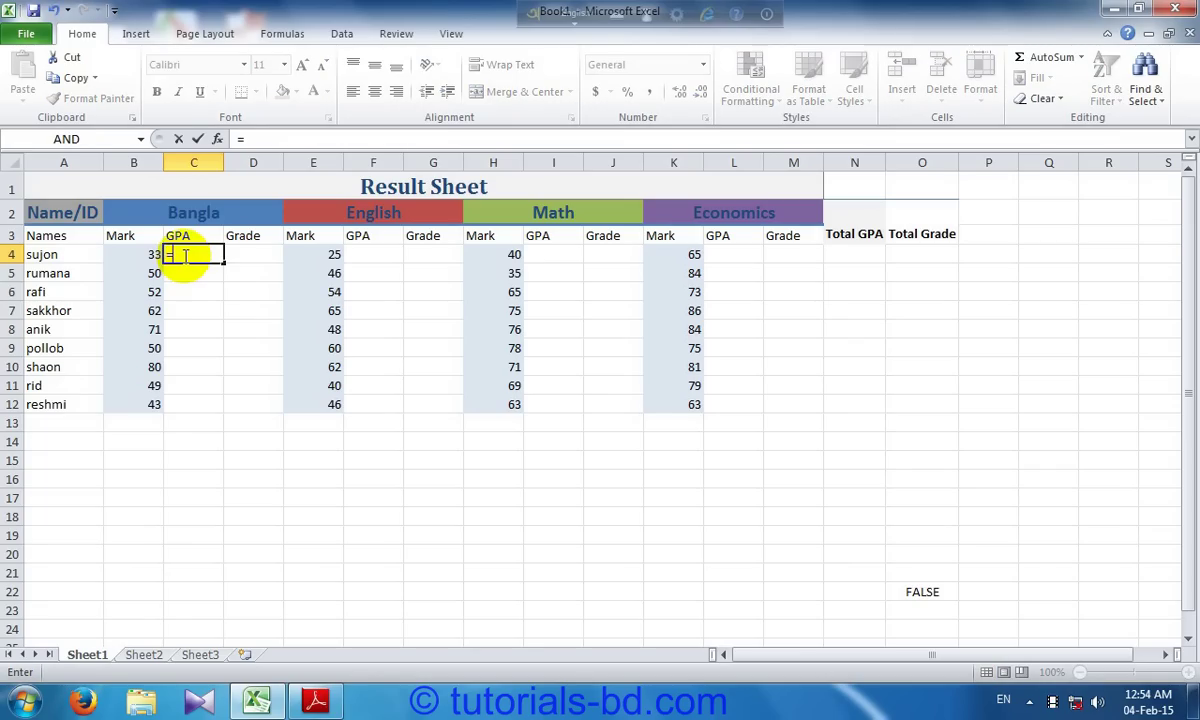
pyautogui.write('i')
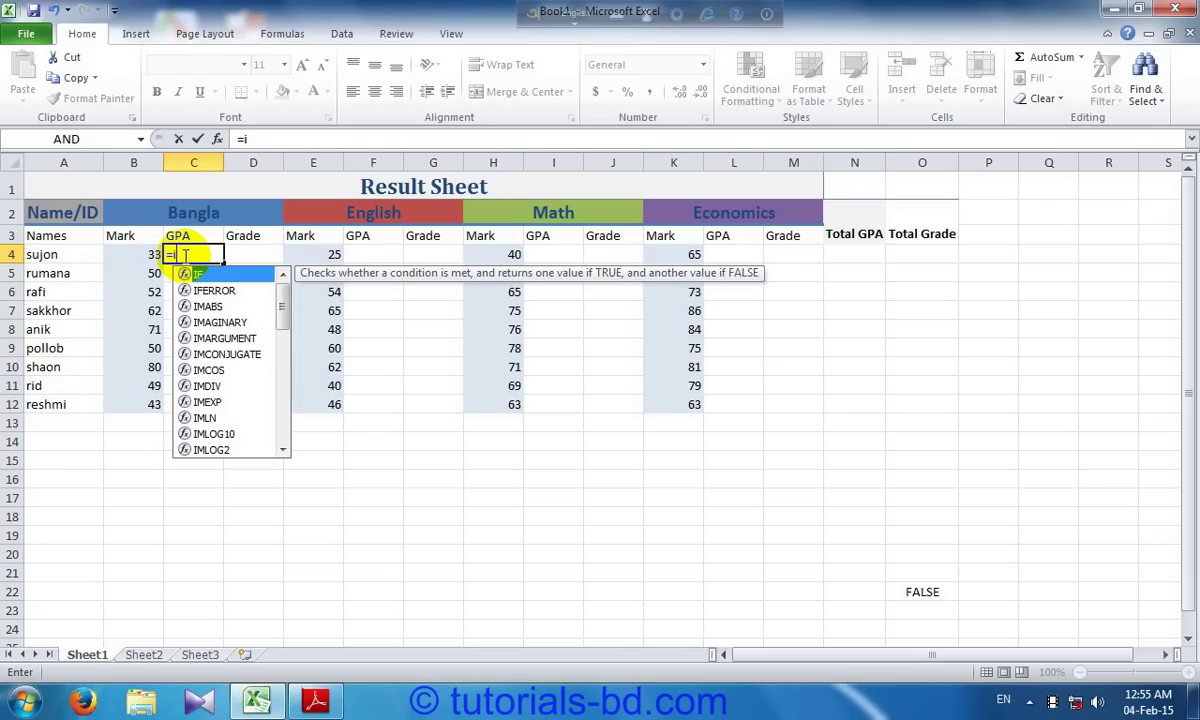
pyautogui.write('f')
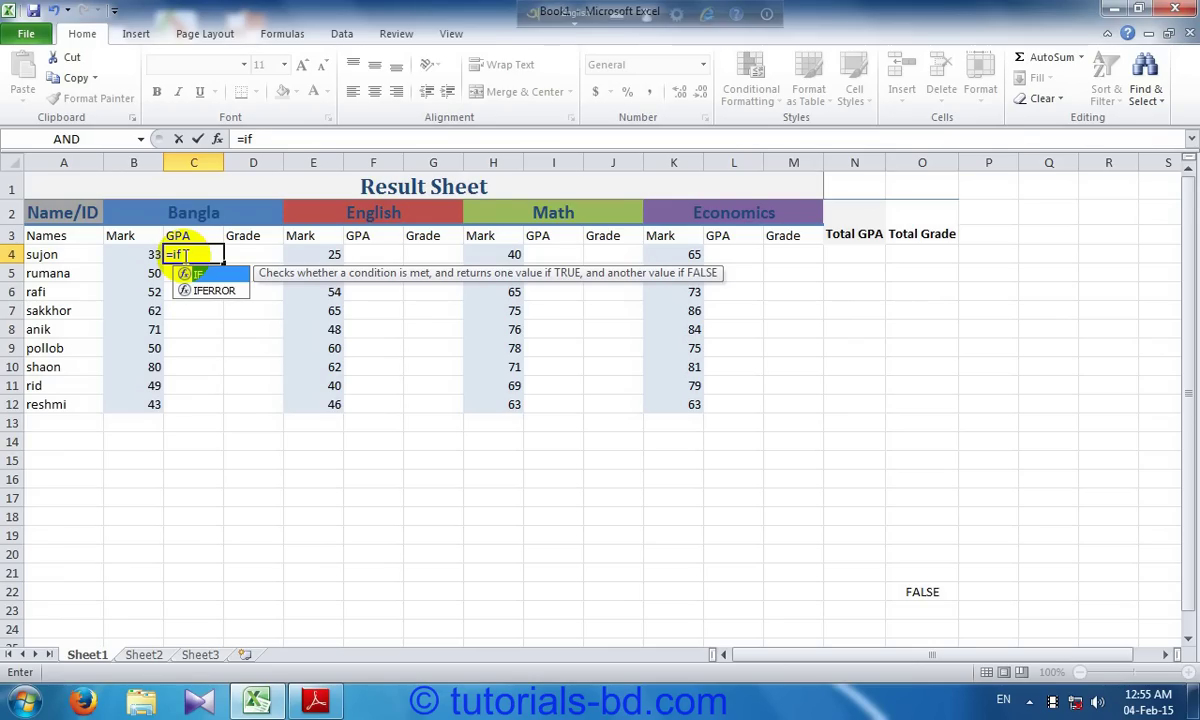
pyautogui.write('(')
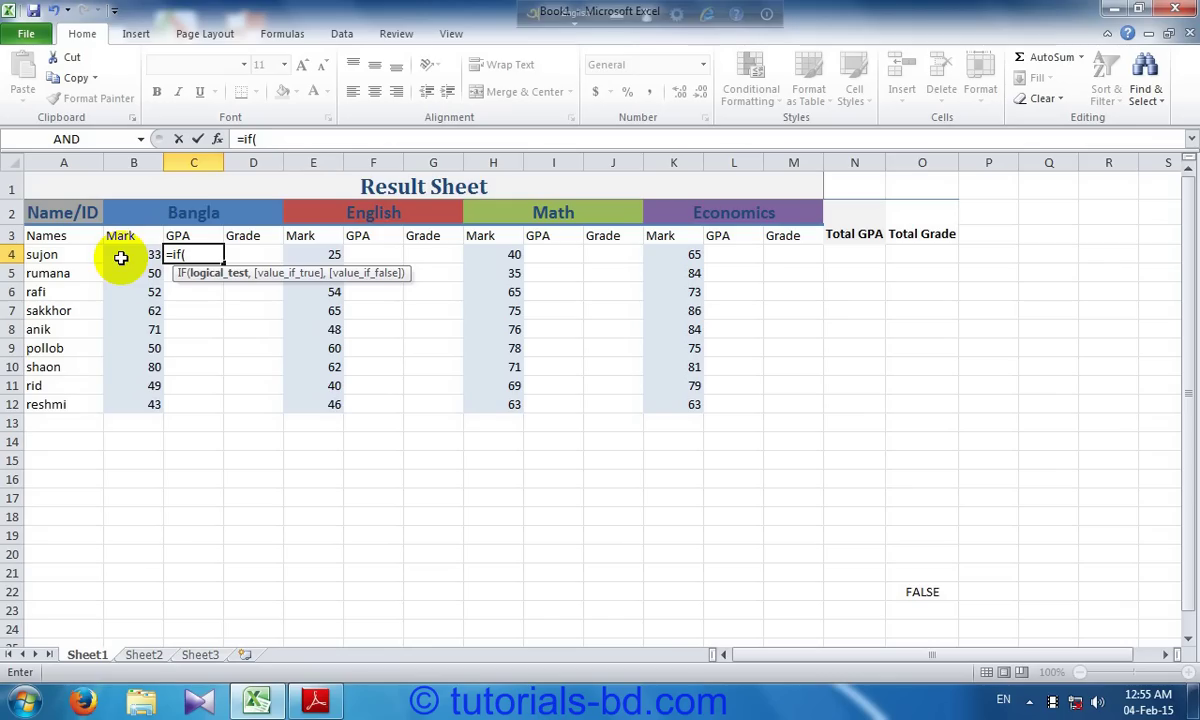
# Reference B4 with >= as the IF condition, removing the stray plus and range characters.
pyautogui.click(120, 256)
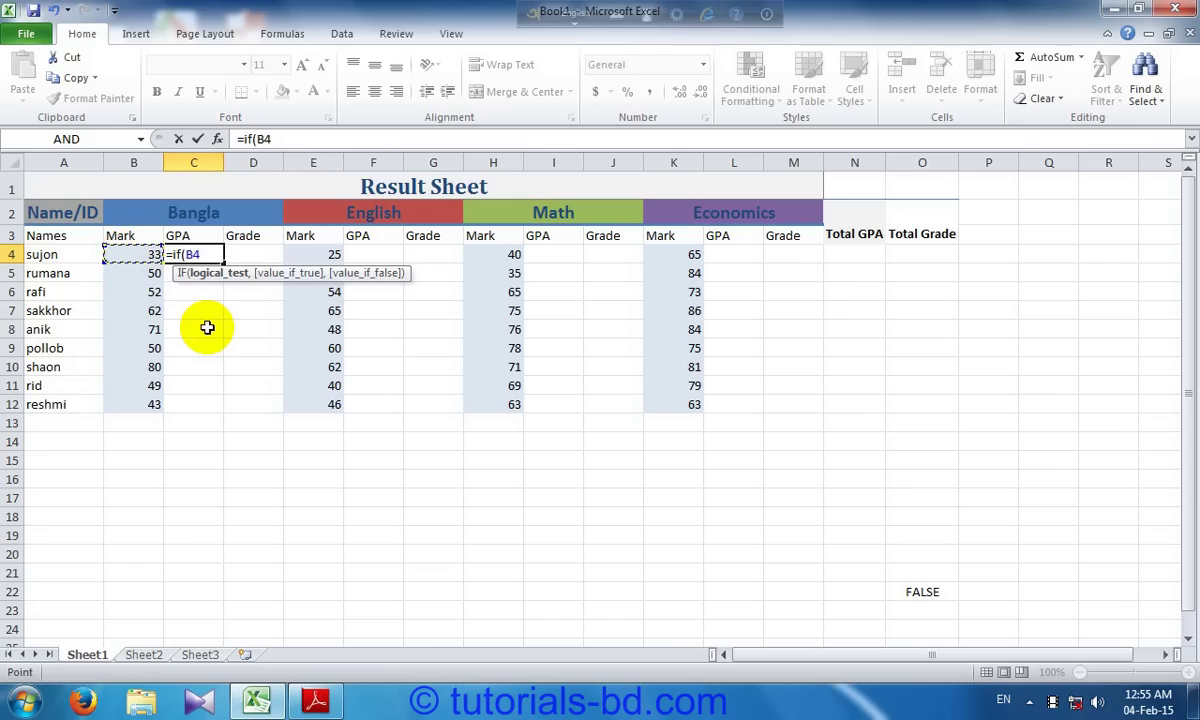
pyautogui.press('F8')
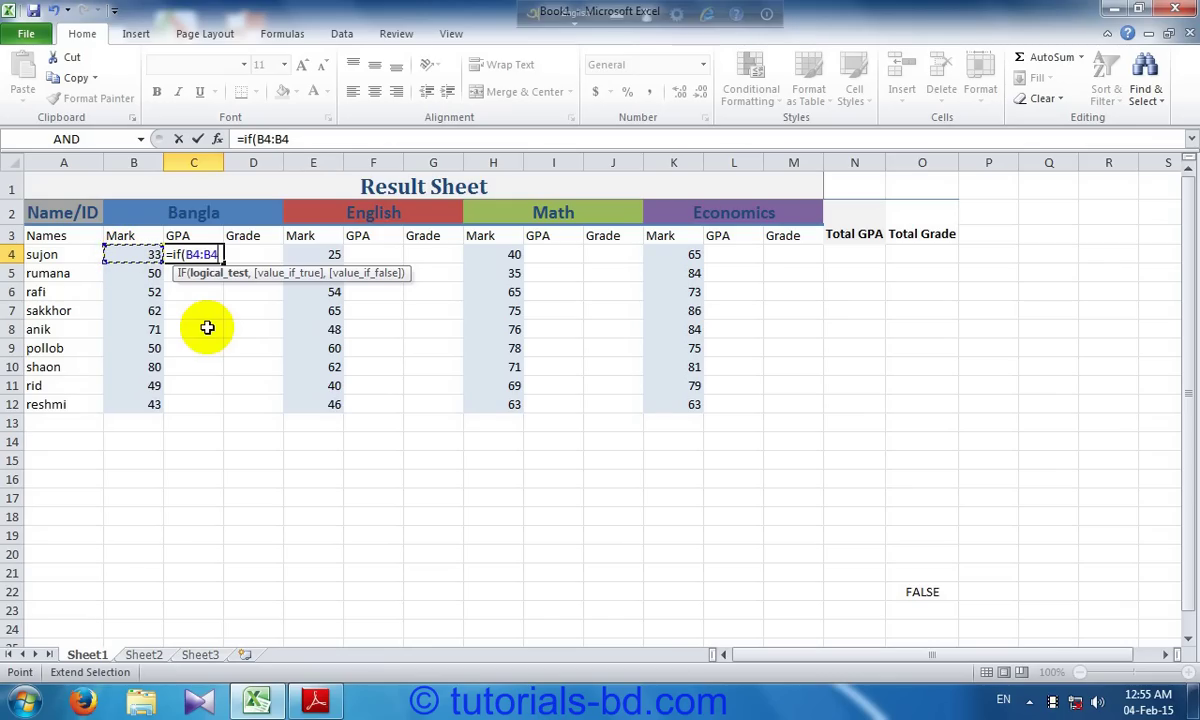
pyautogui.write('+')
pyautogui.press('BackSpace')
pyautogui.write('=')
pyautogui.press('BackSpace')
pyautogui.press('BackSpace')
pyautogui.press('BackSpace')
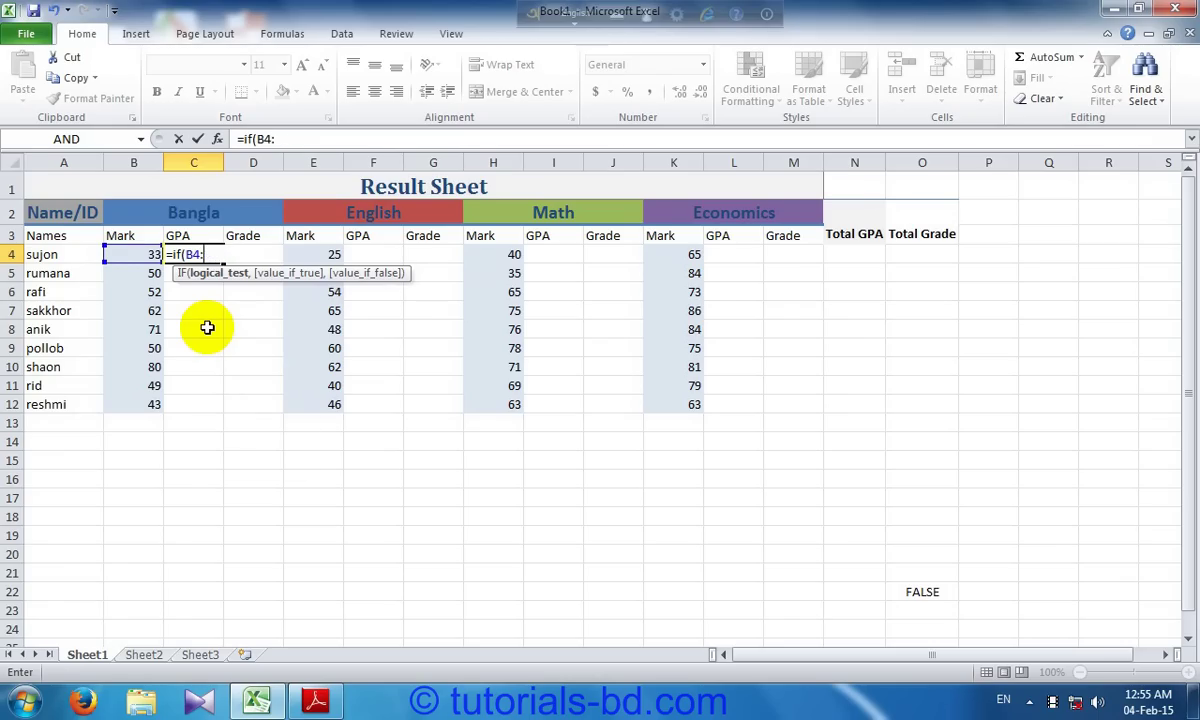
pyautogui.press('BackSpace')
pyautogui.write('>')
pyautogui.write('=')
# Set 80 as the threshold and 5 as the result, replacing the mistyped "A" text.
pyautogui.write('80')
pyautogui.write(',')
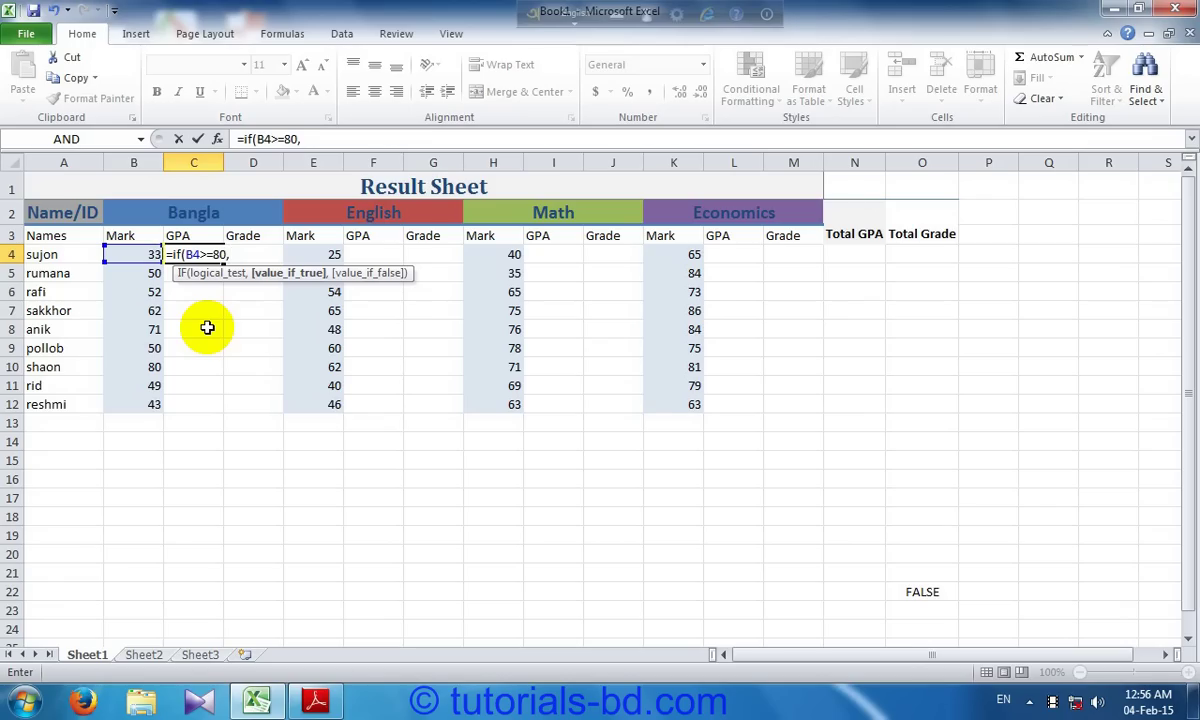
pyautogui.write('"')
pyautogui.write('A"')
pyautogui.press('BackSpace')
pyautogui.write('+')
pyautogui.press('BackSpace')
pyautogui.press('BackSpace')
pyautogui.press('BackSpace')
pyautogui.write('5,')
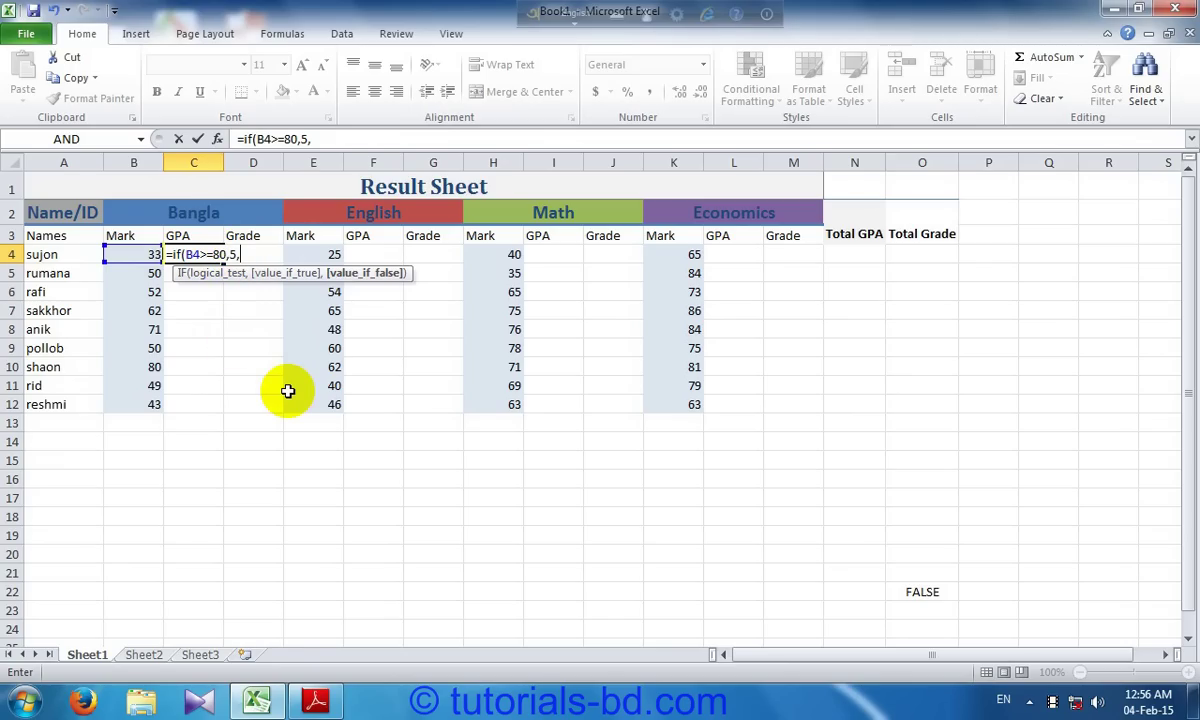
# Add the nested condition if(B4>=70,4, to the Bangla GPA formula.
pyautogui.write('if')
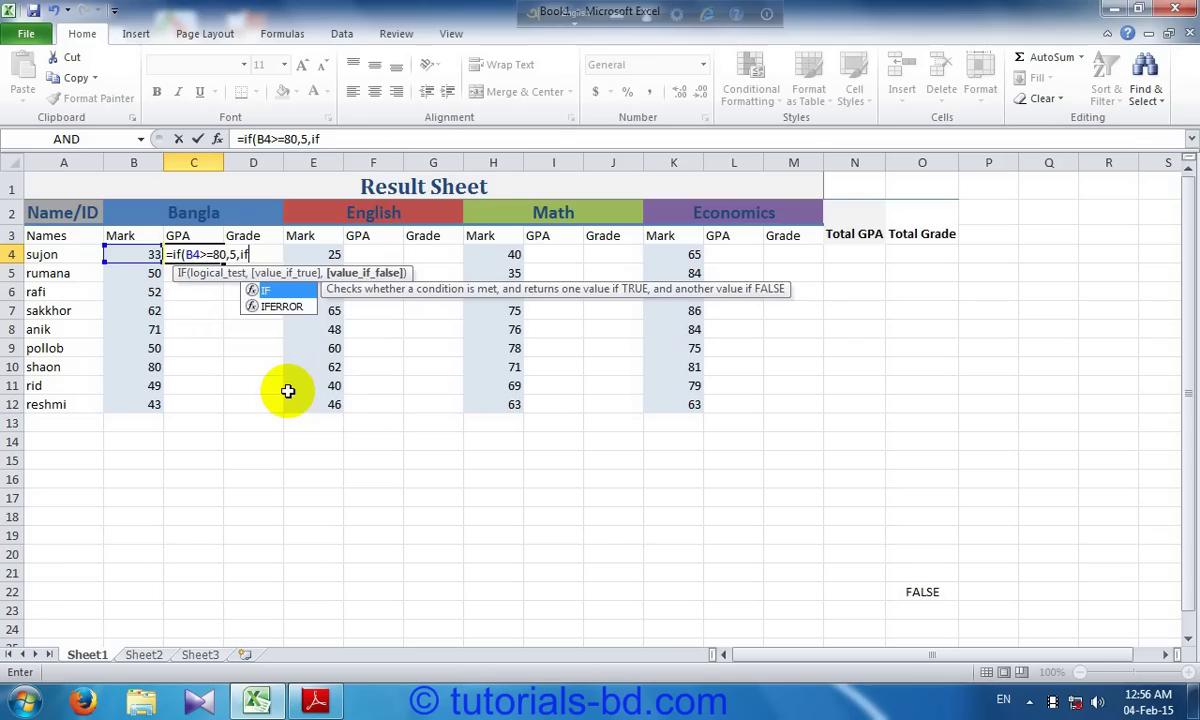
pyautogui.write('(')
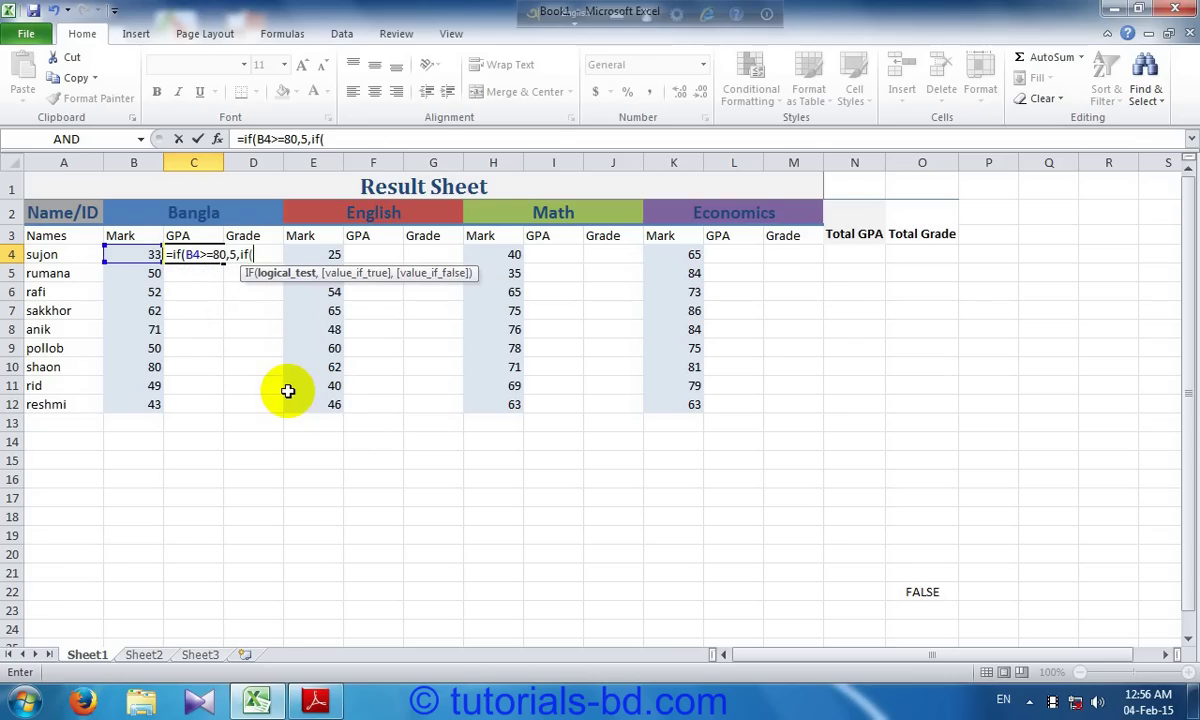
pyautogui.click(130, 257)
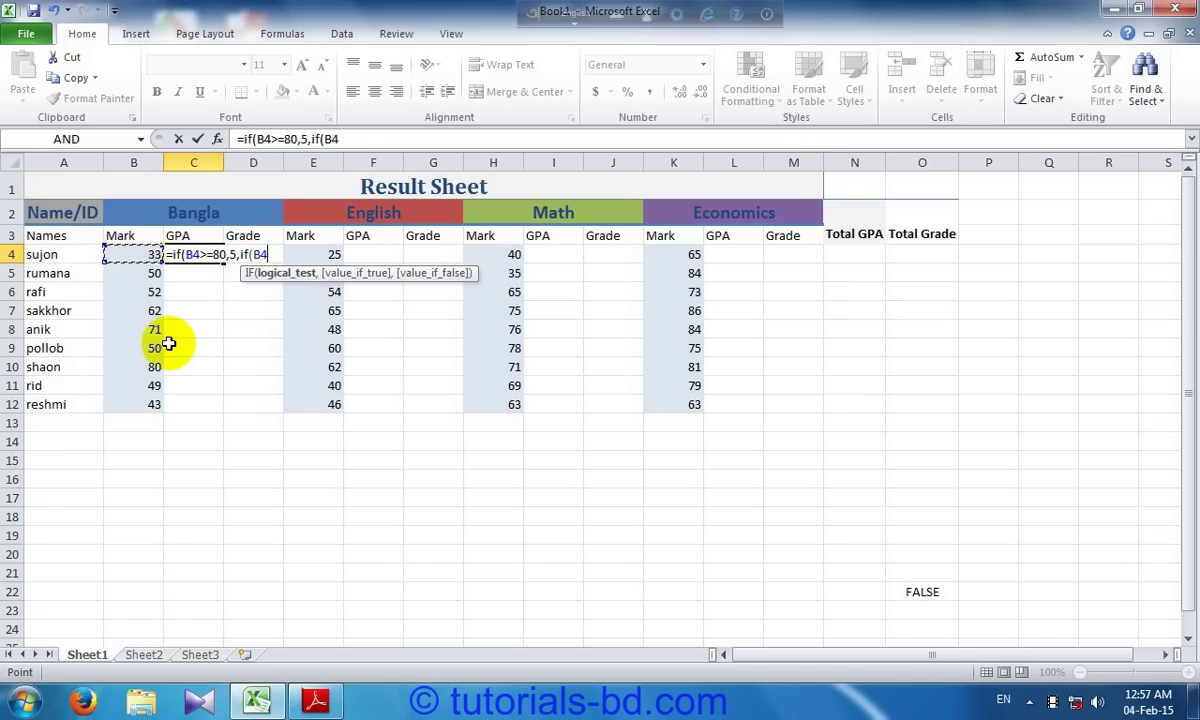
pyautogui.write('>')
pyautogui.write('=')
pyautogui.write('70')
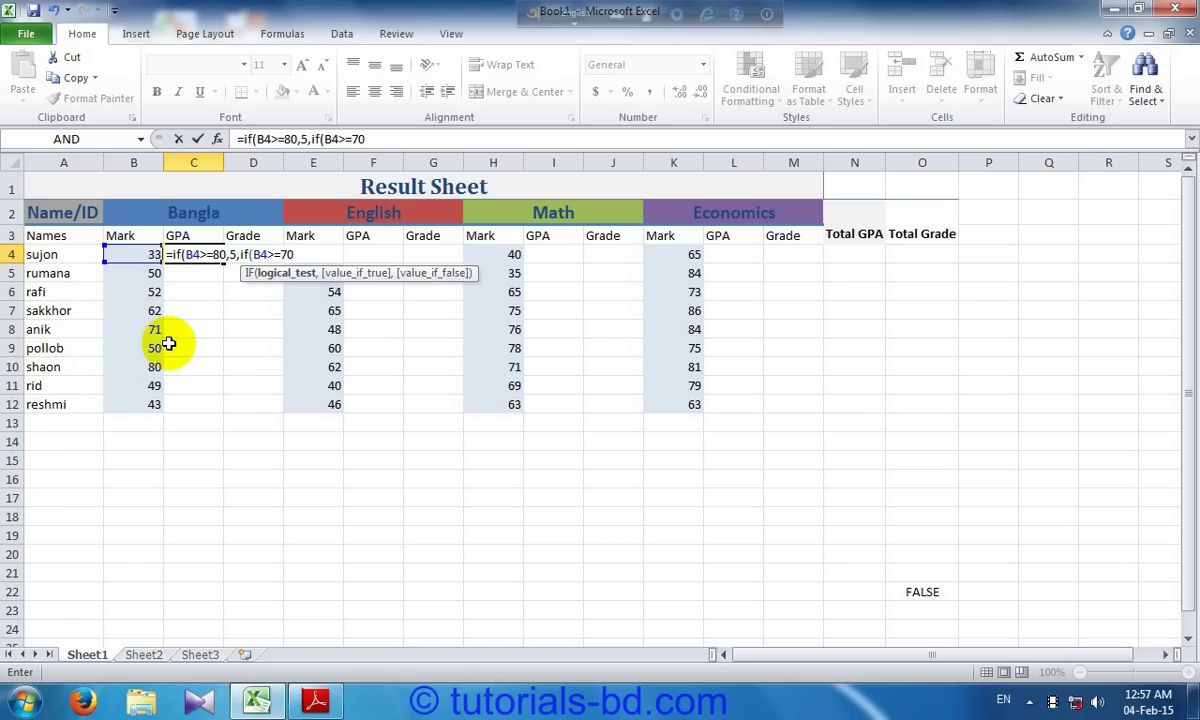
pyautogui.write(',')
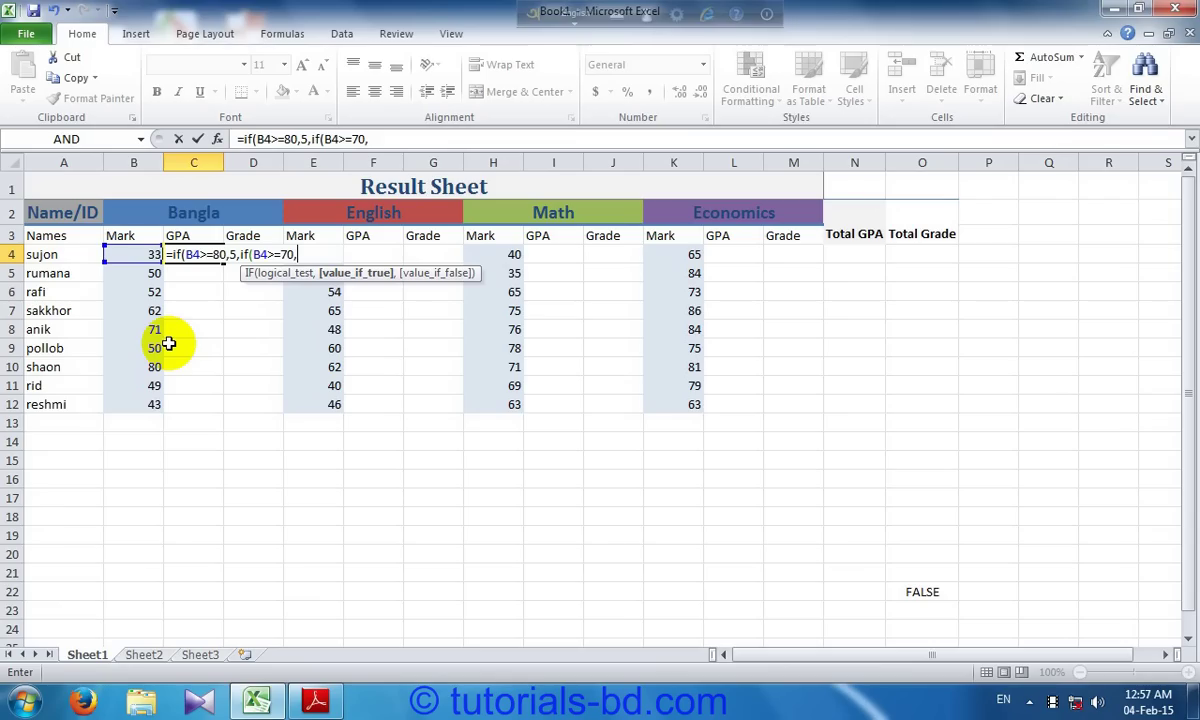
pyautogui.write('4')
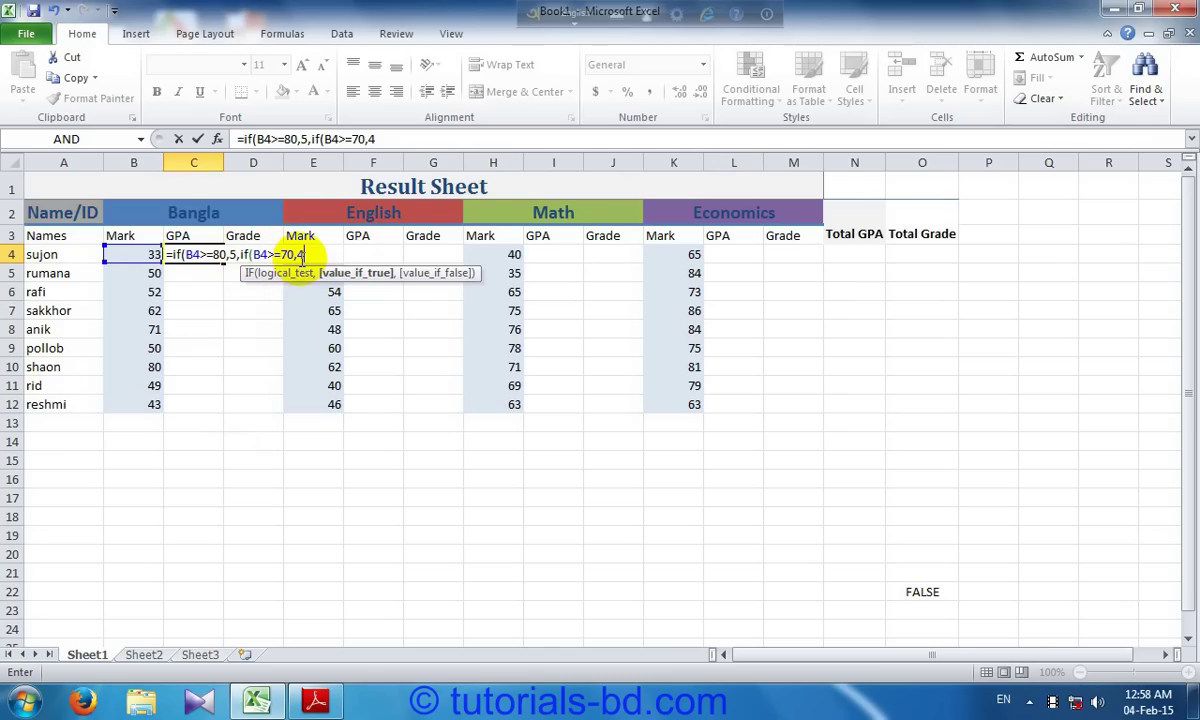
pyautogui.write(',')
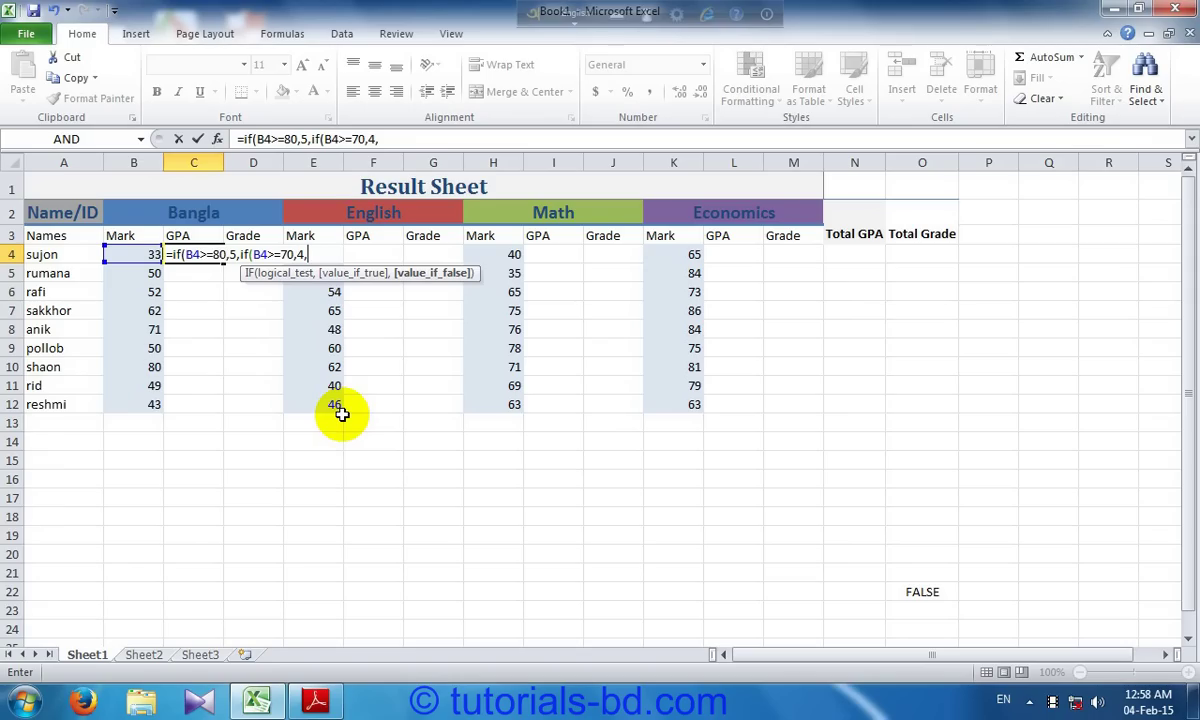
# Add nested tiers giving 3.50 for B4>=60 and 3 for B4>=50.
pyautogui.write('i')
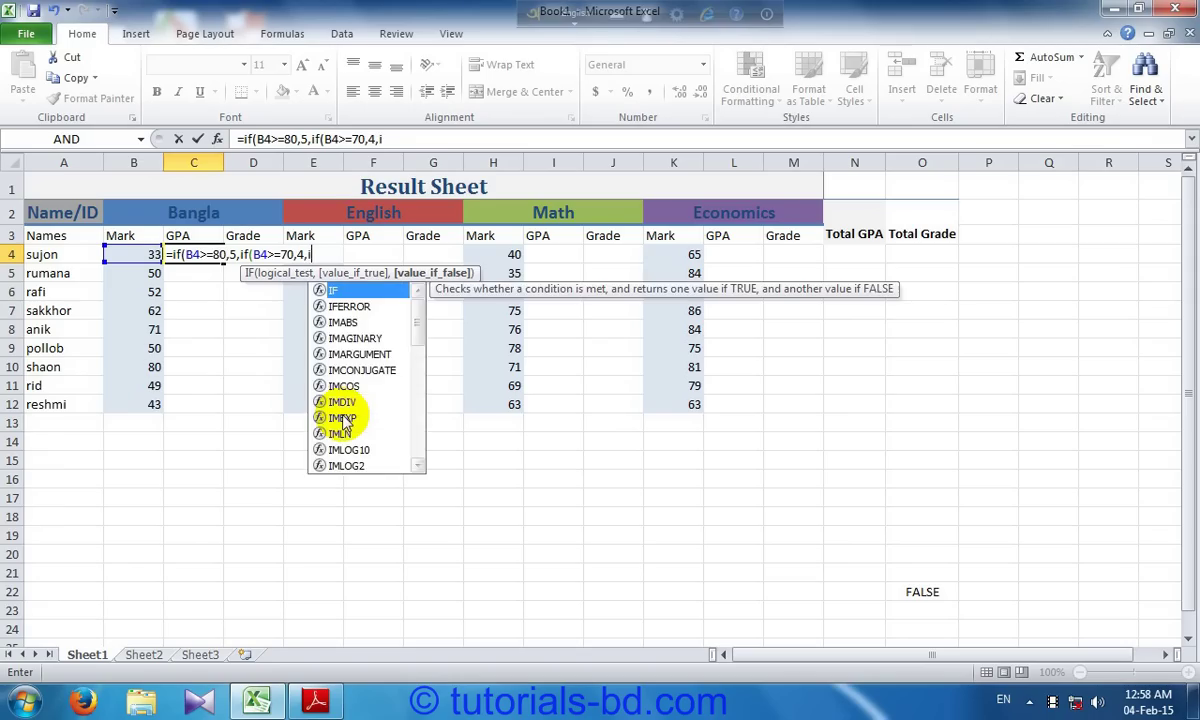
pyautogui.write('f(')
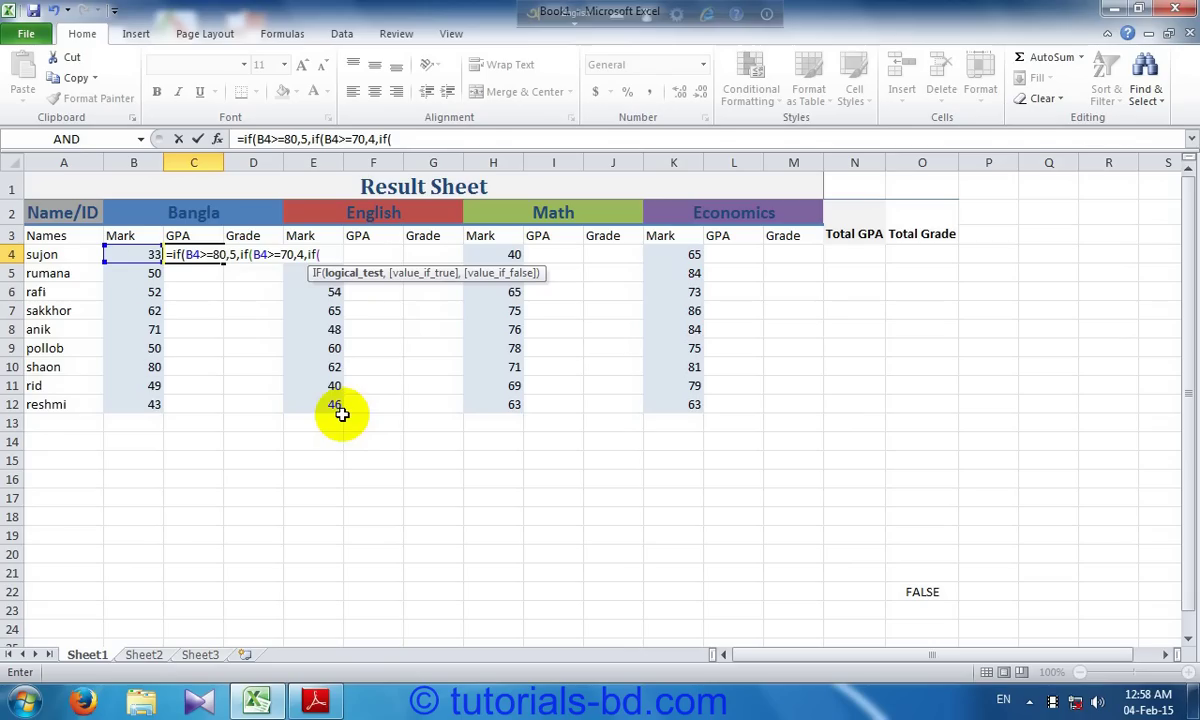
pyautogui.click(118, 258)
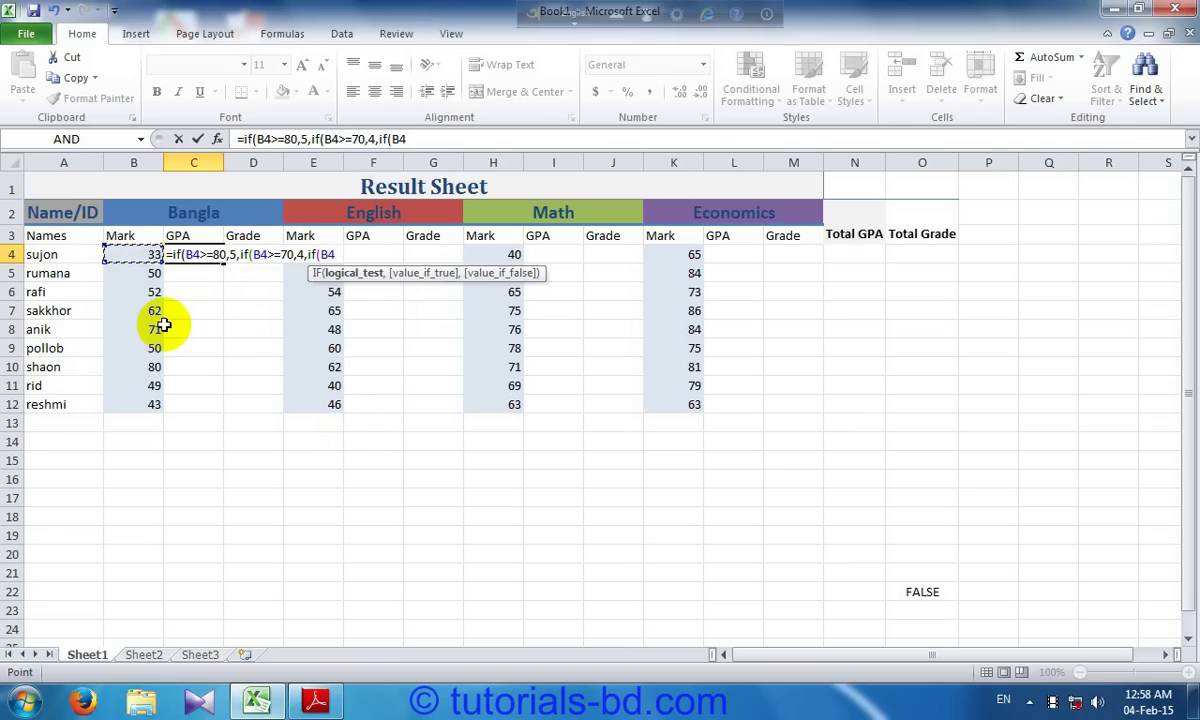
pyautogui.write('>')
pyautogui.write('=')
pyautogui.write('6')
pyautogui.write('0')
pyautogui.write(',')
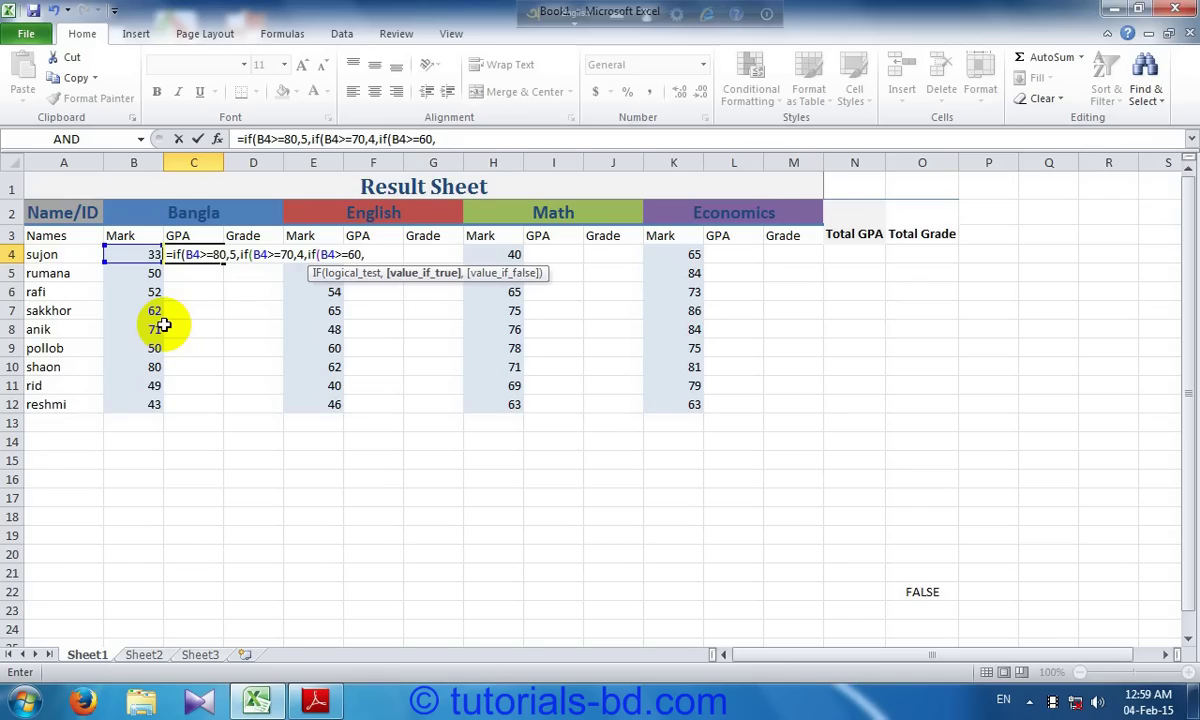
pyautogui.write('3')
pyautogui.write('.50')
pyautogui.write(',if')
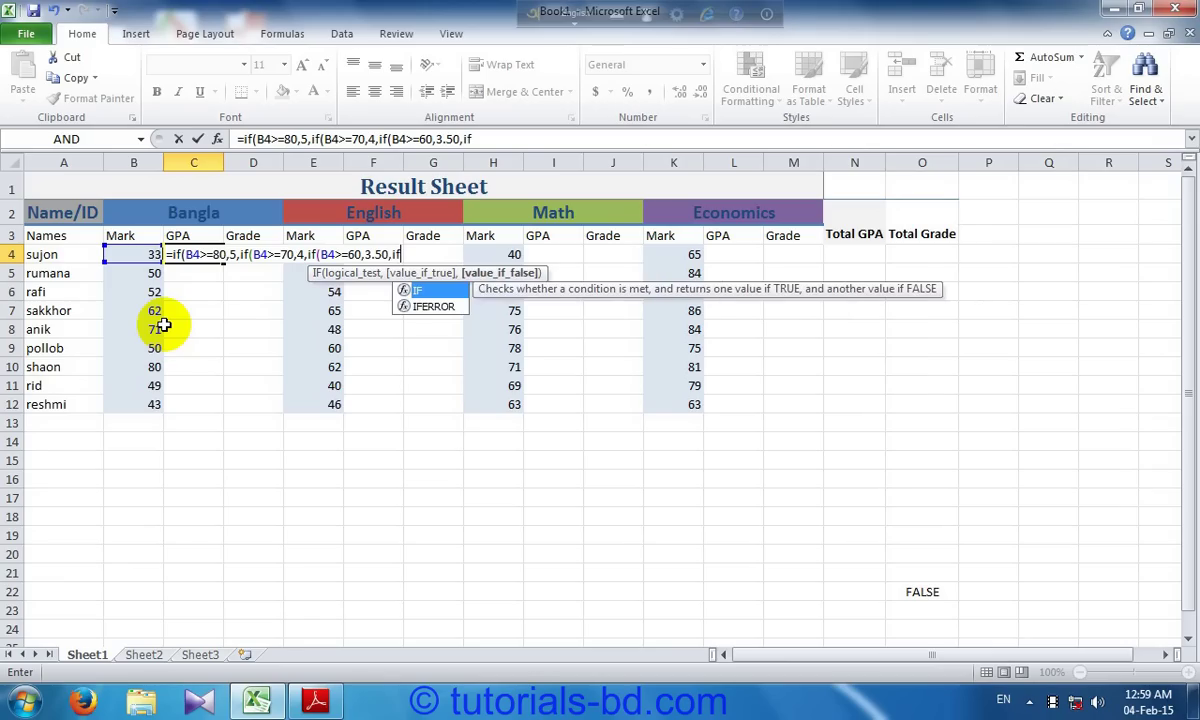
pyautogui.write('(')
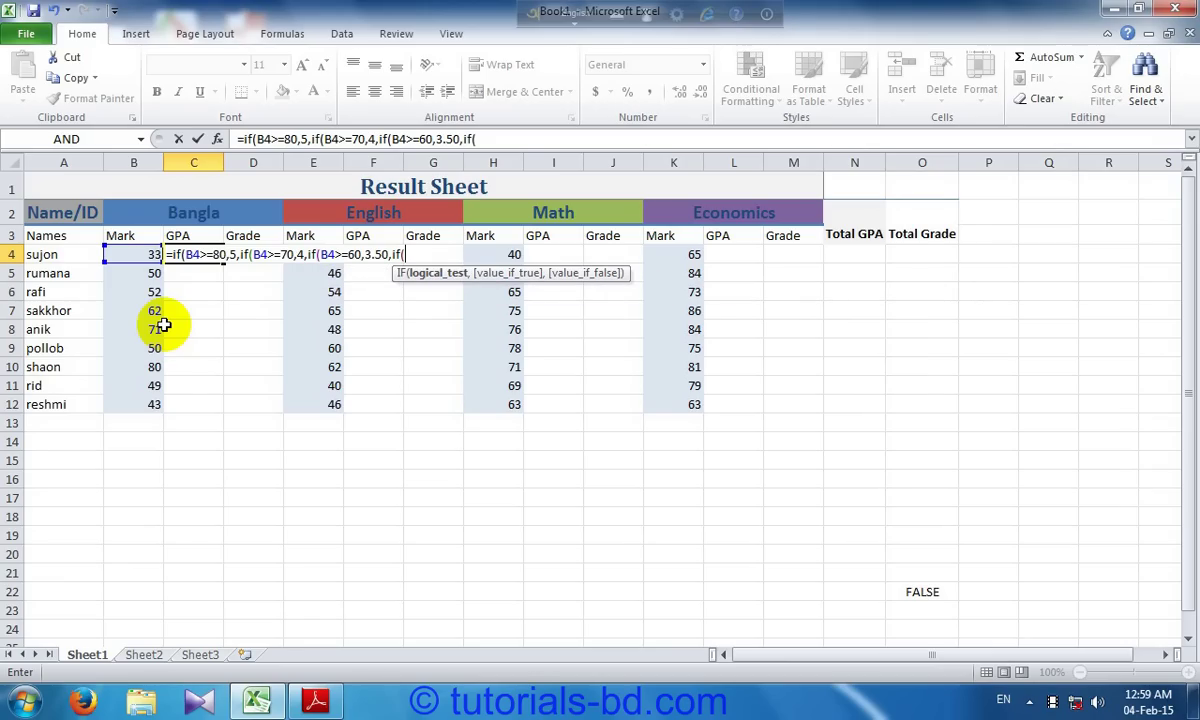
pyautogui.click(140, 254)
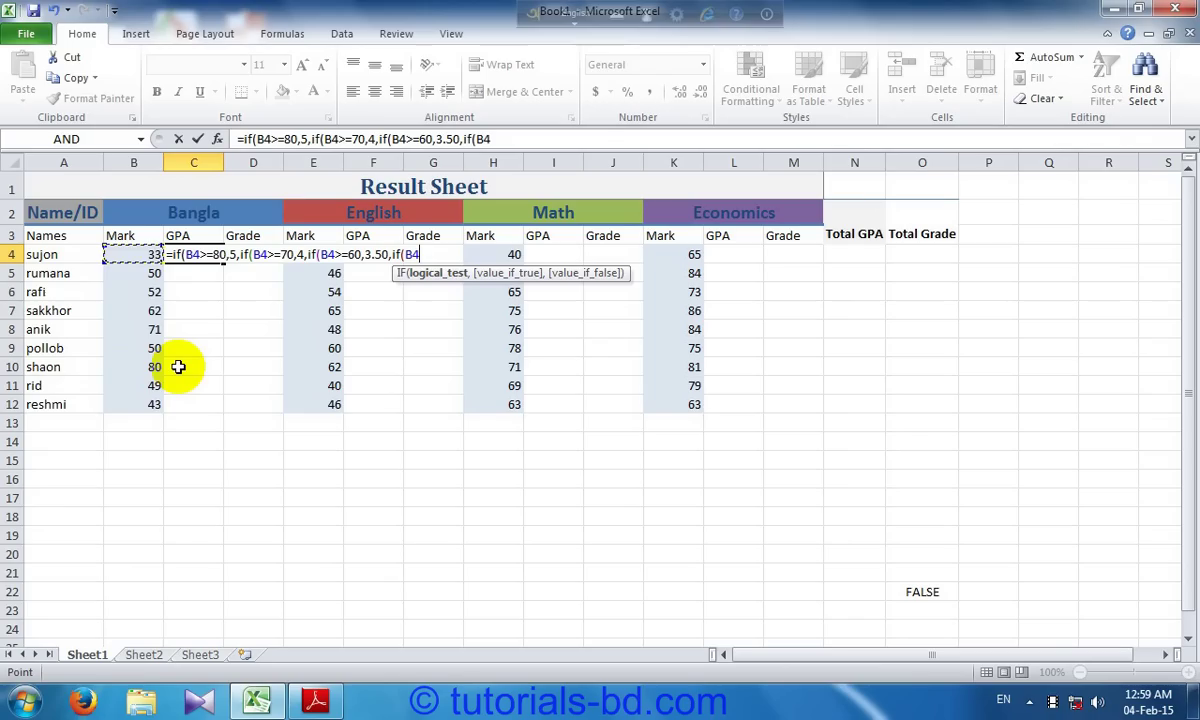
pyautogui.write('>=')
pyautogui.write('50')
pyautogui.write(',')
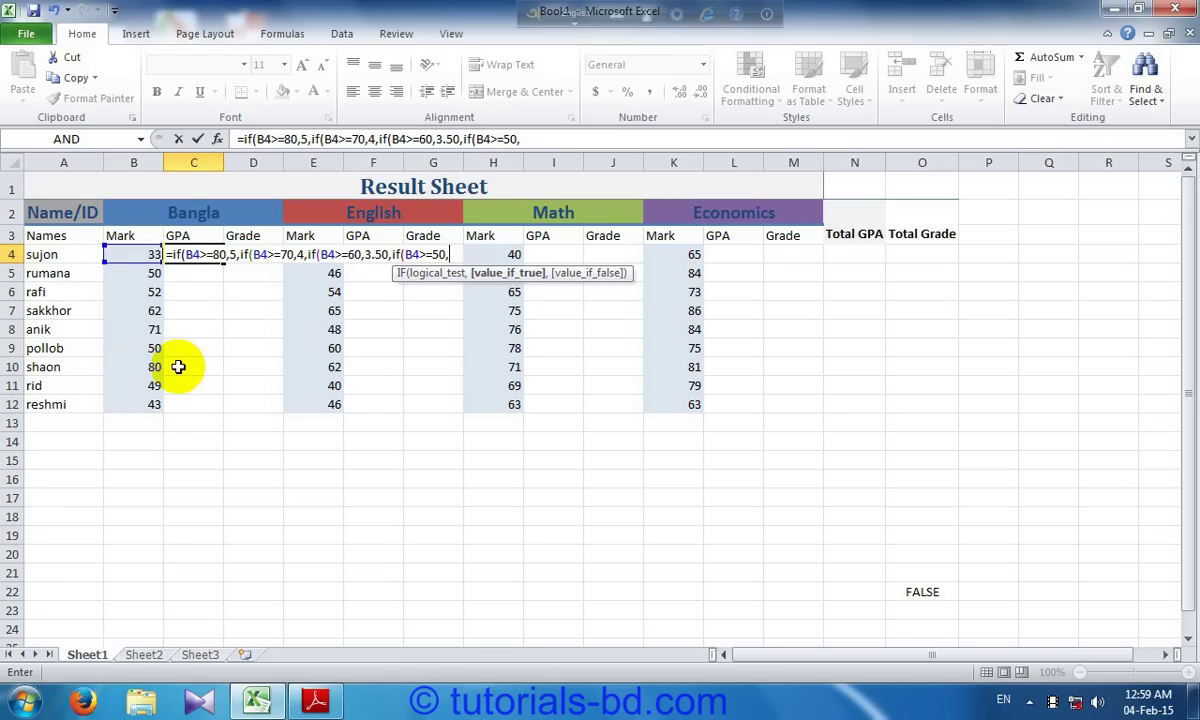
pyautogui.write('3')
pyautogui.write(',i')
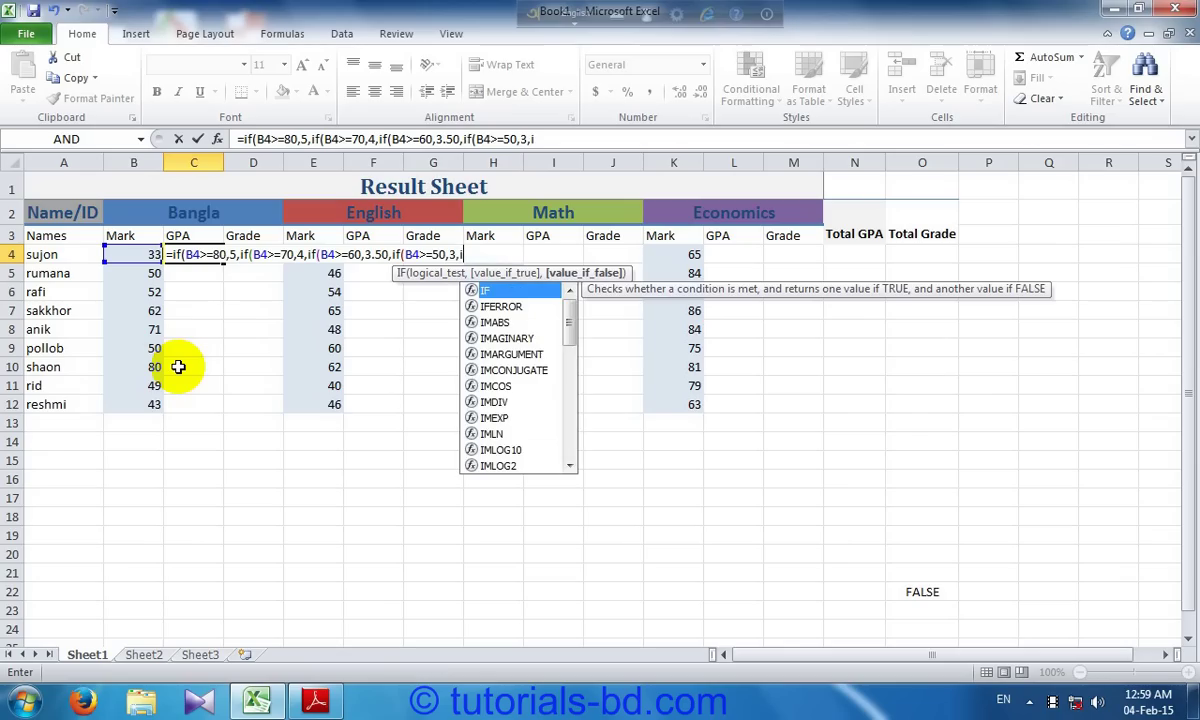
pyautogui.write('f')
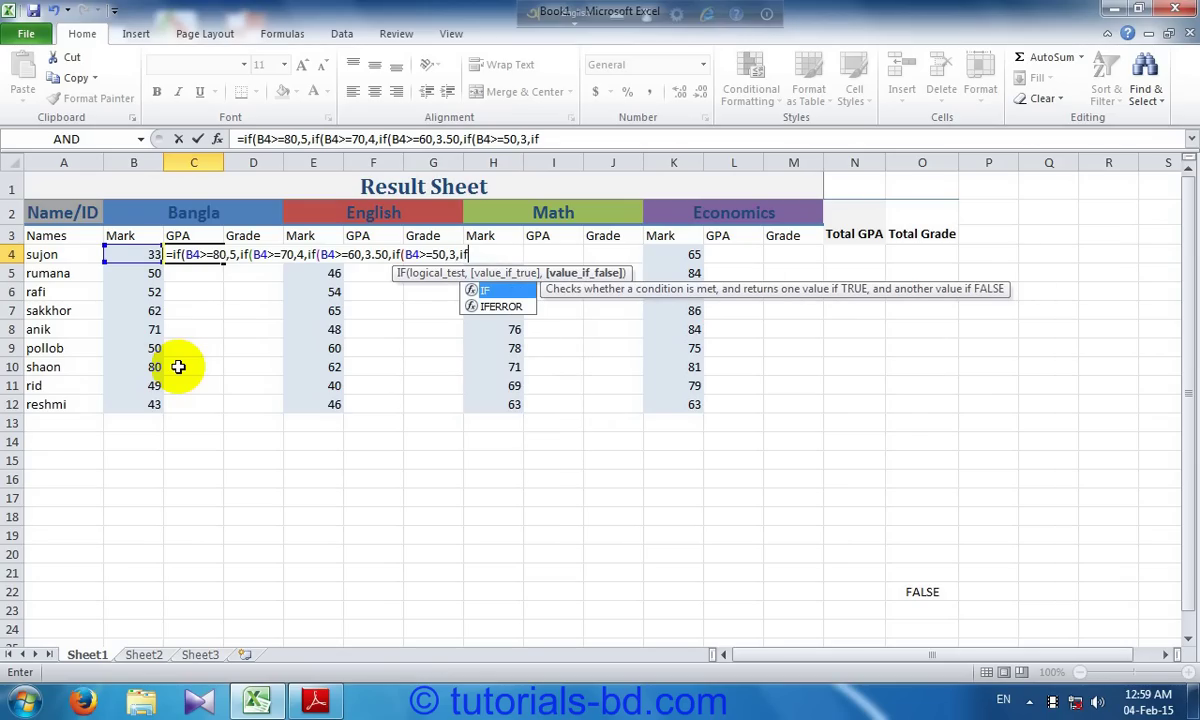
pyautogui.write('(')
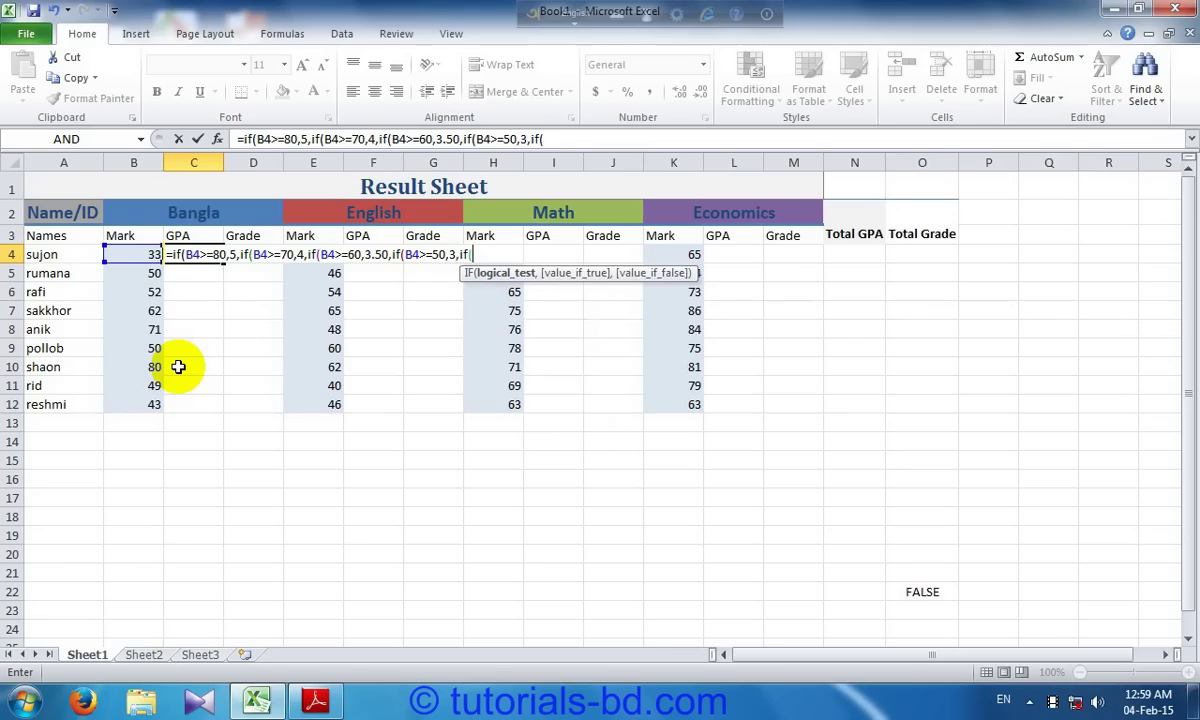
# Add 2.75 for B4>=40 and start the B4>=33 test, deleting the stray 41.
pyautogui.write('4')
pyautogui.click(135, 251)
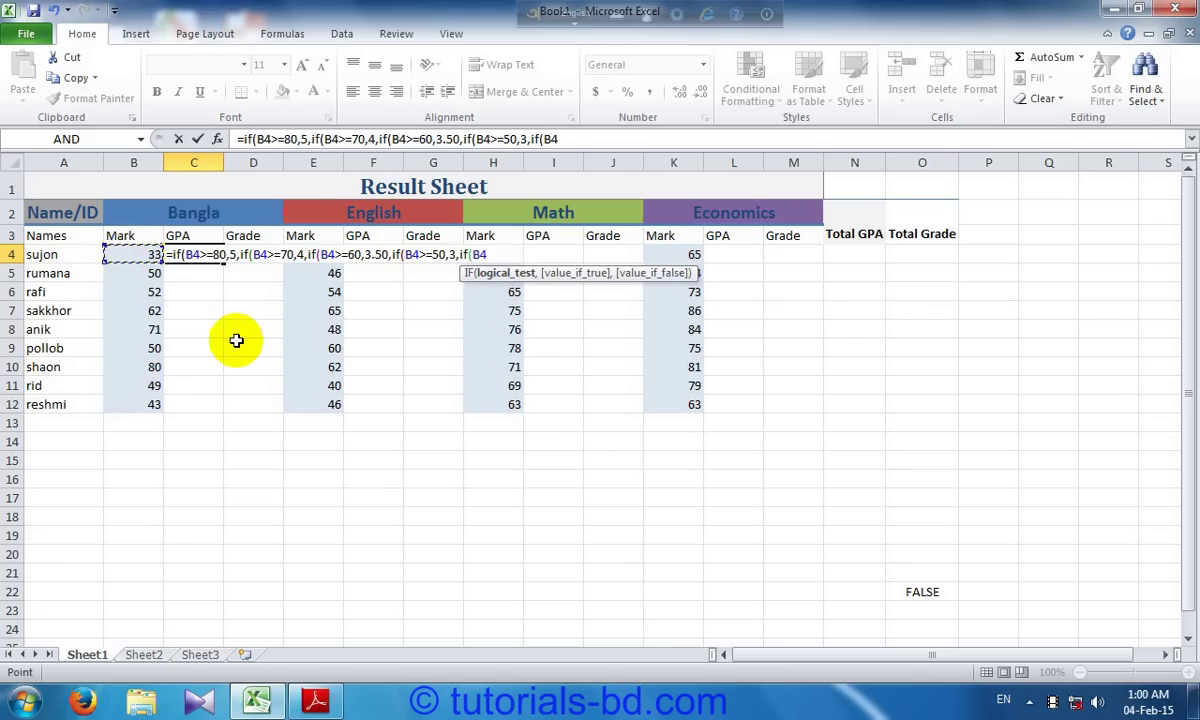
pyautogui.write('>=')
pyautogui.write('40,')
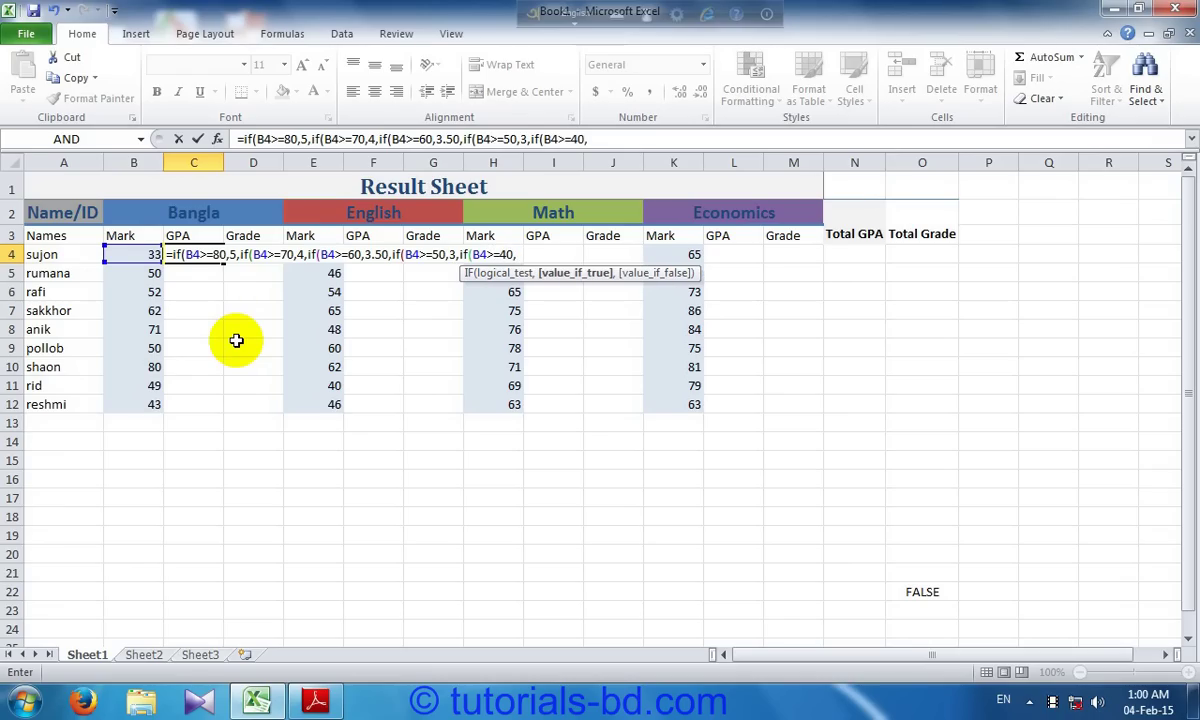
pyautogui.write('2')
pyautogui.write('.')
pyautogui.write('75')
pyautogui.write(',')
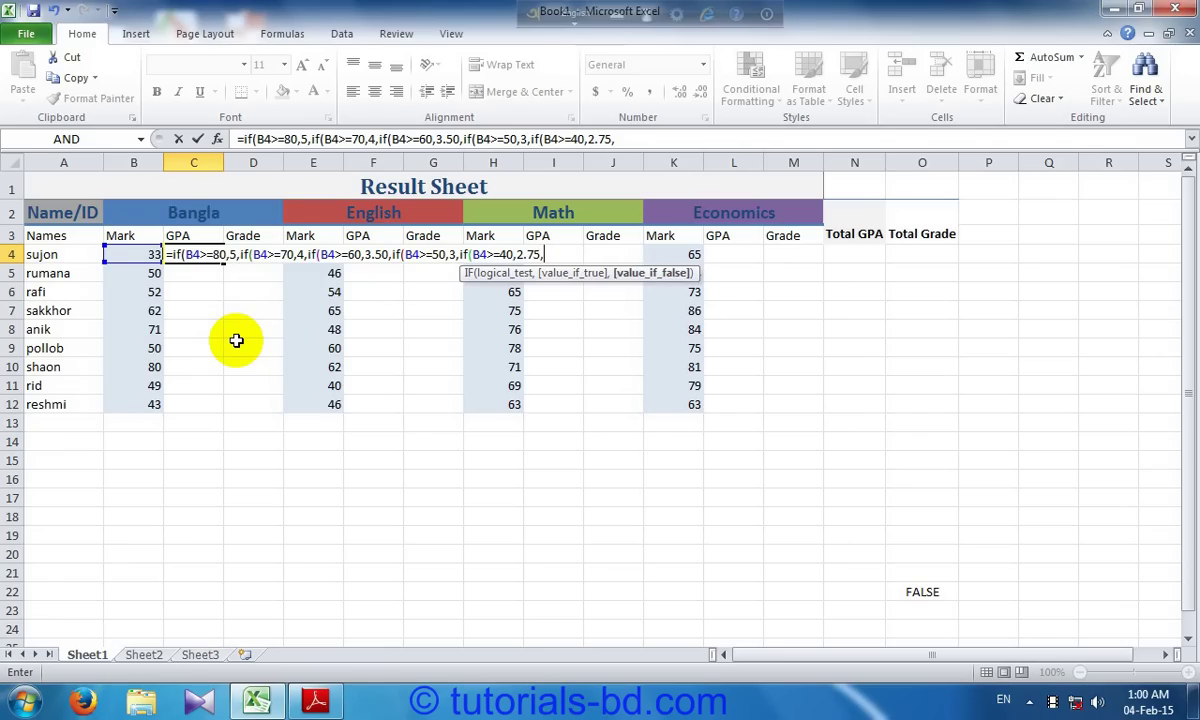
pyautogui.write('i')
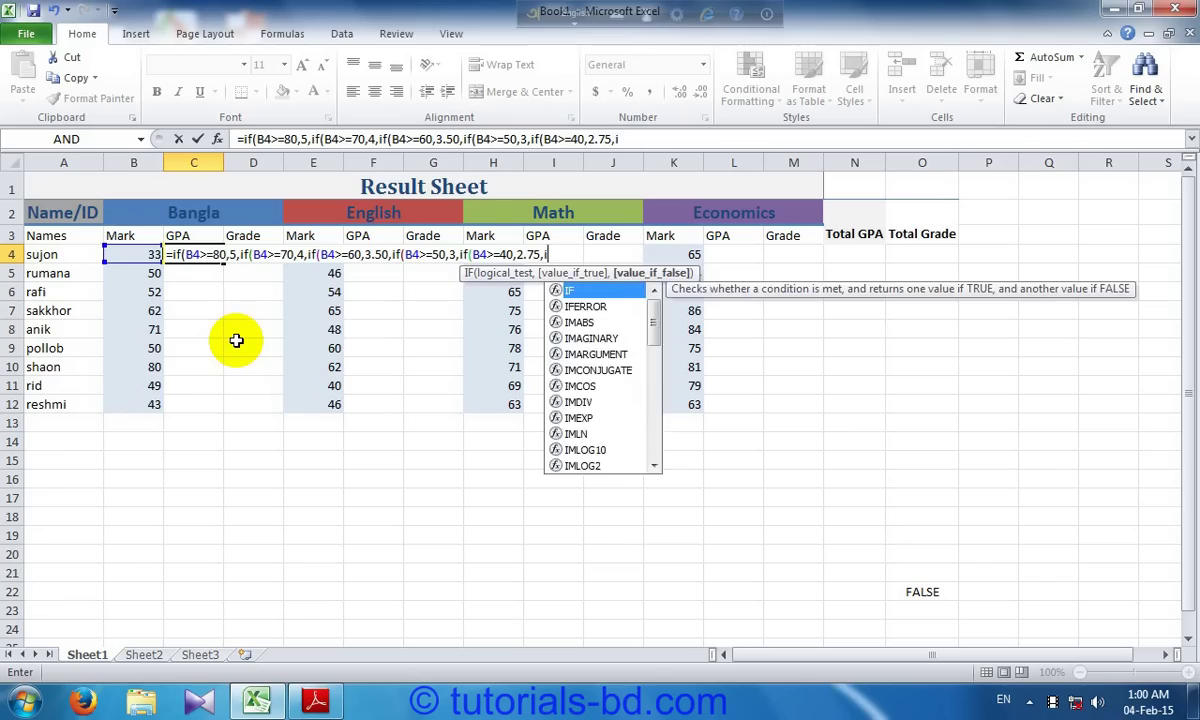
pyautogui.write('f(')
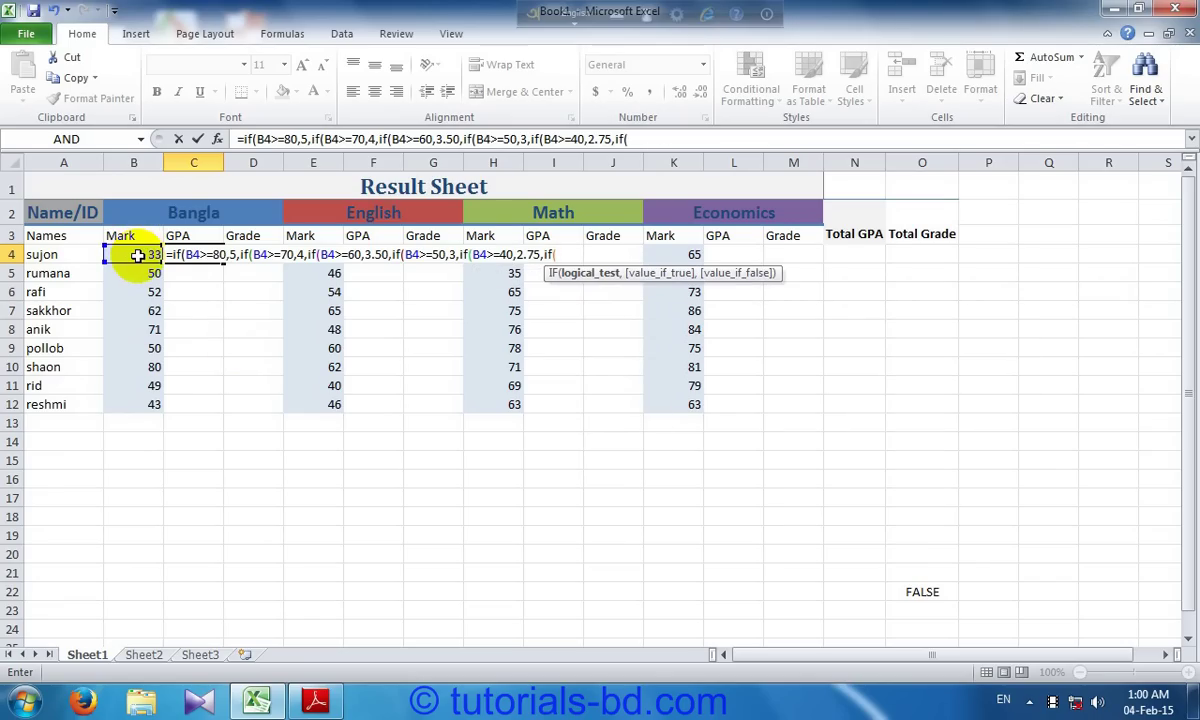
pyautogui.click(138, 254)
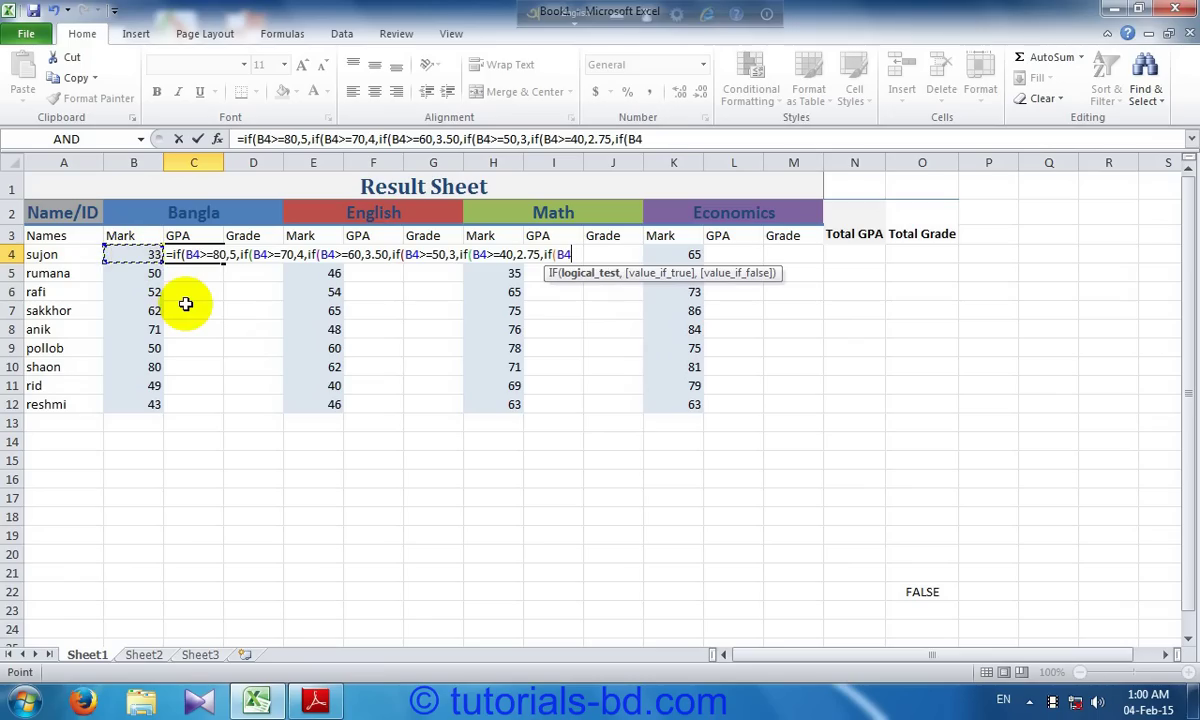
pyautogui.write('>=')
pyautogui.write('33')
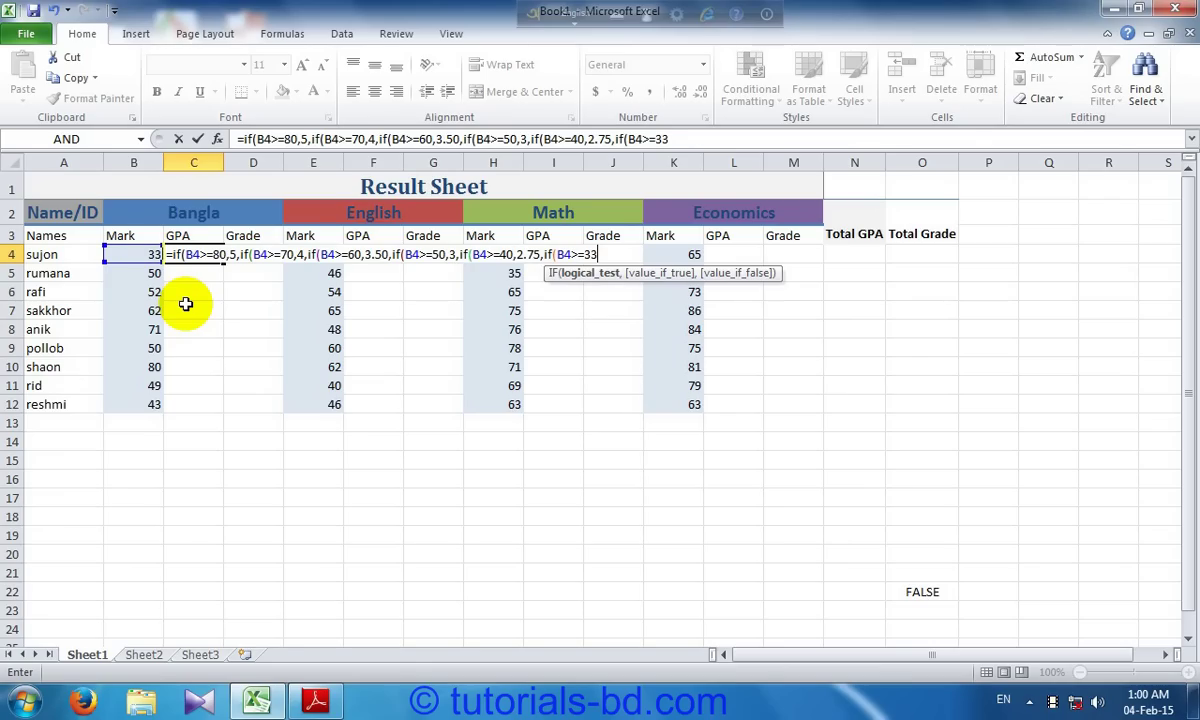
pyautogui.write(',41')
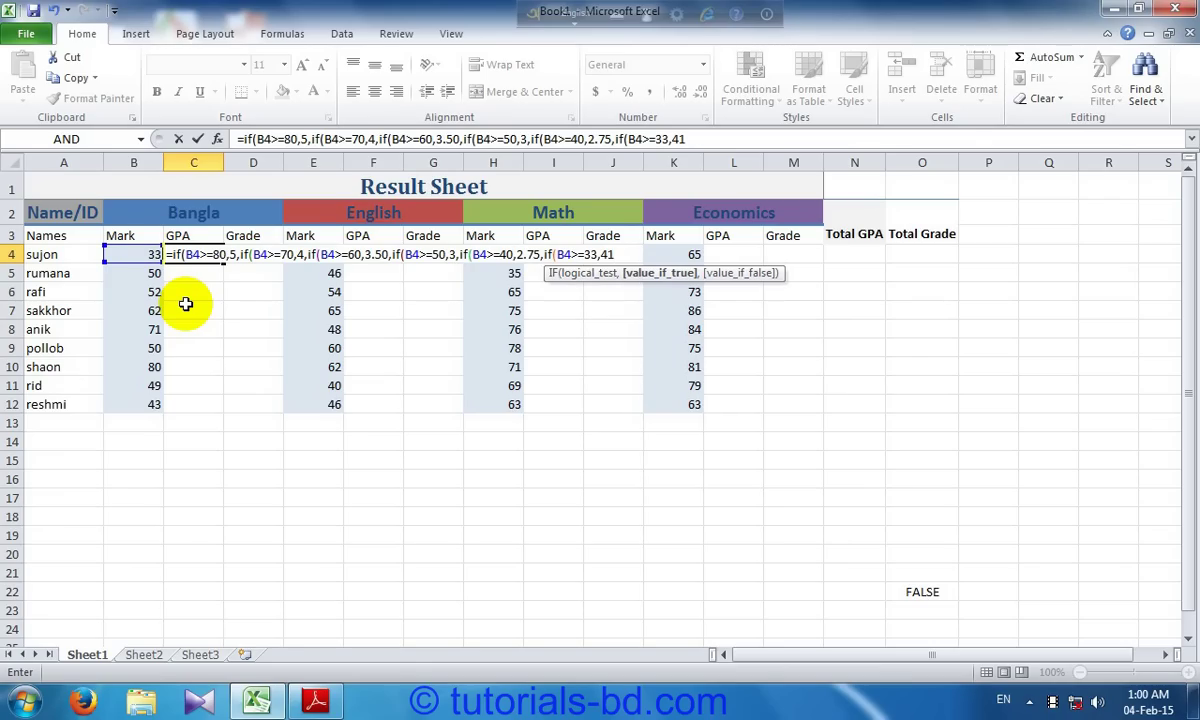
pyautogui.press('BackSpace')
pyautogui.press('BackSpace')
# Give 1 for the 33-mark tier and 0 otherwise, then close all nested IF parentheses.
pyautogui.write('1')
pyautogui.write(',')
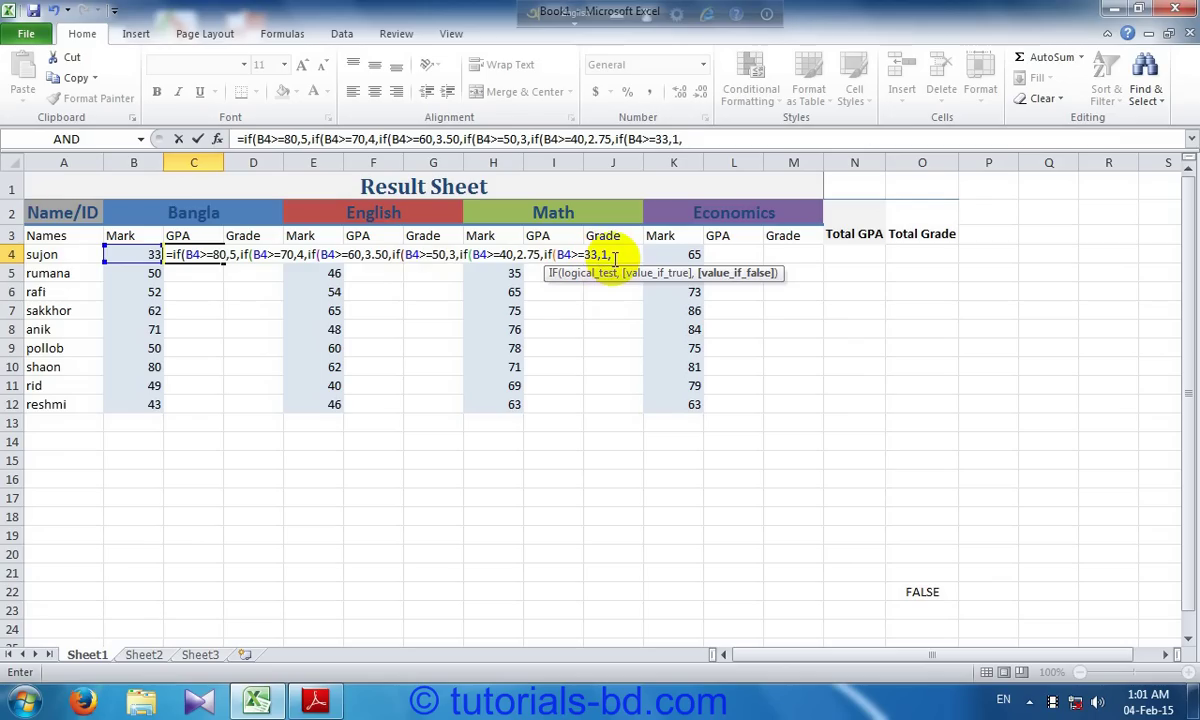
pyautogui.write('0')
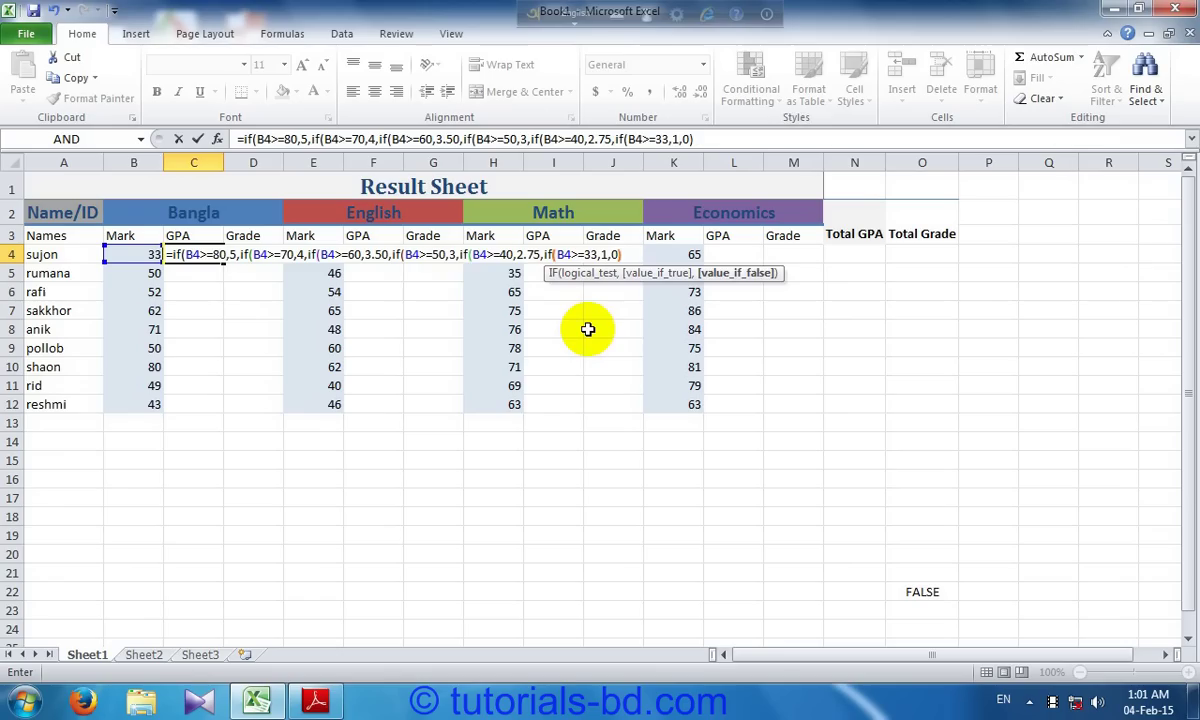
pyautogui.write(')')
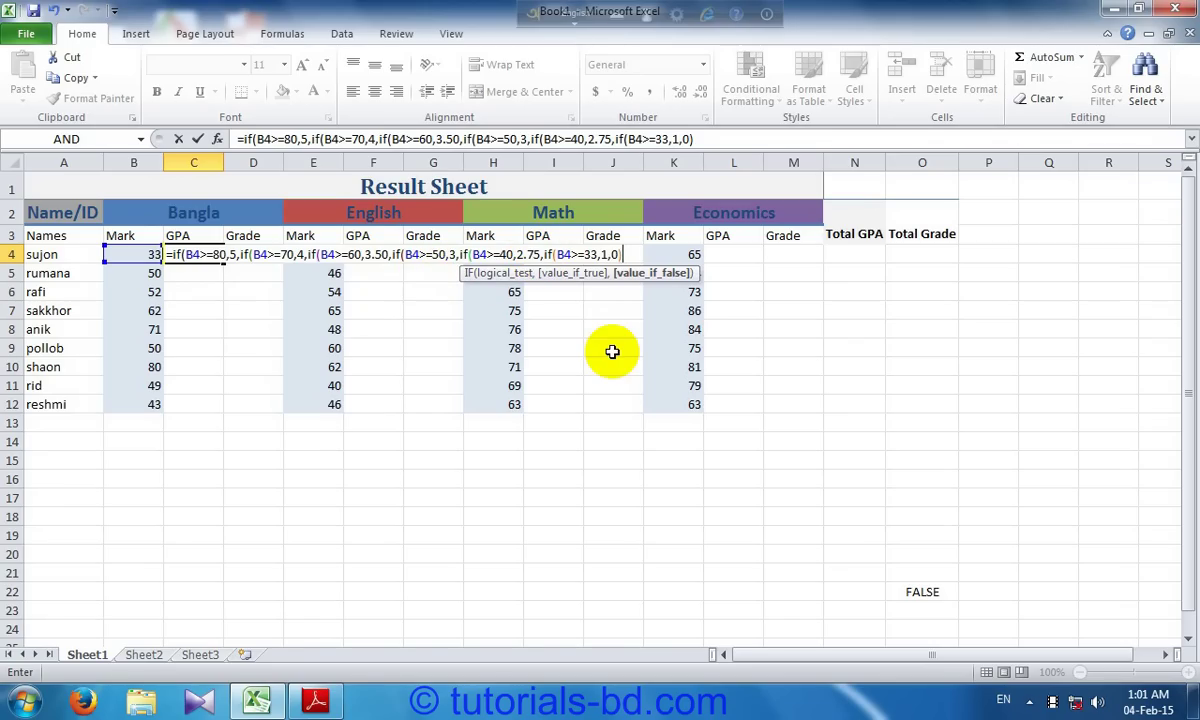
pyautogui.write(')))')
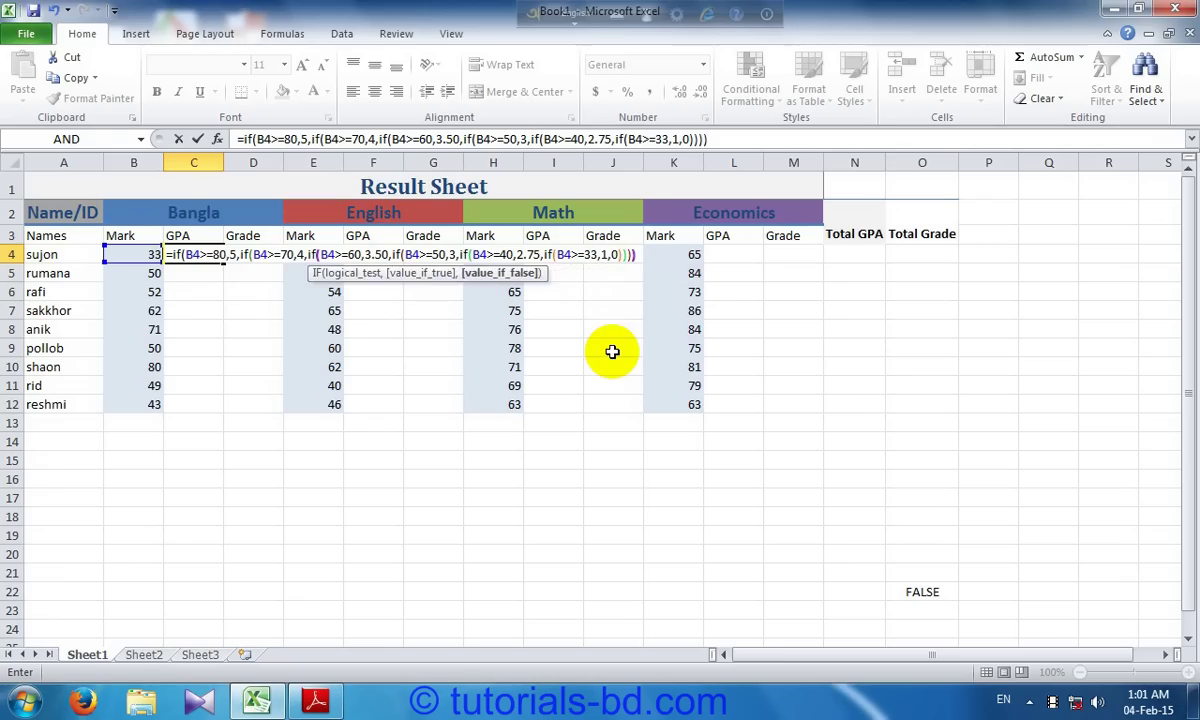
pyautogui.write(')))')
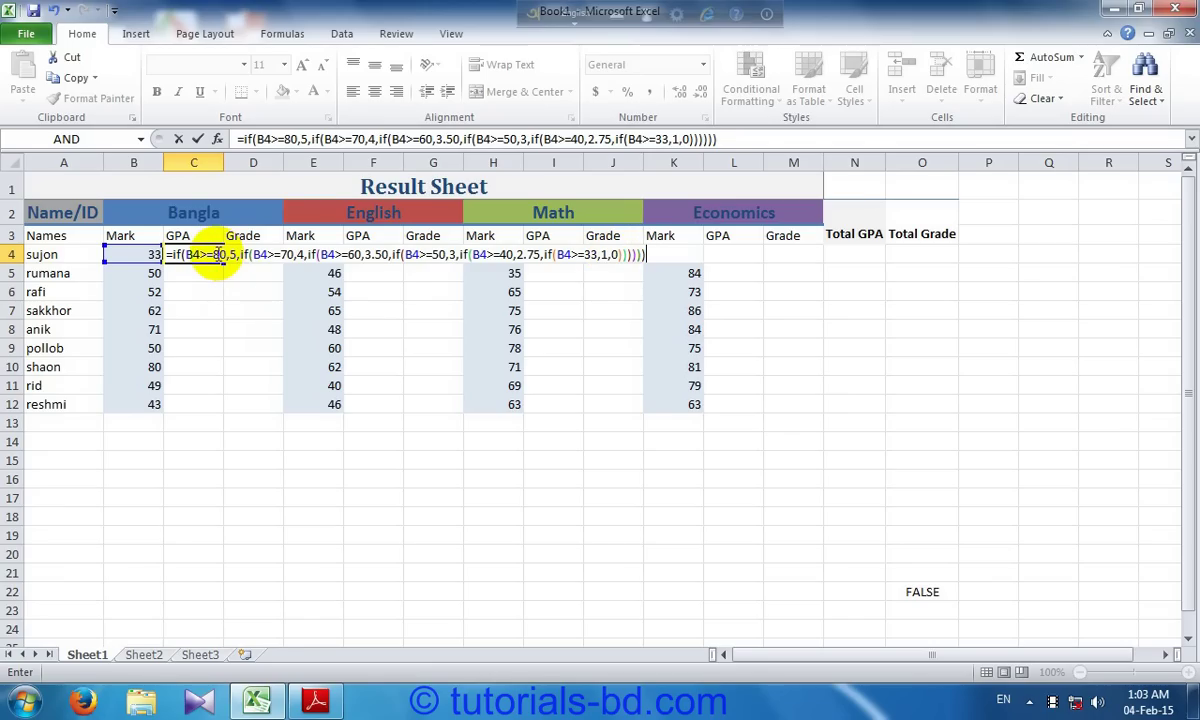
pyautogui.click(215, 256)
pyautogui.click(213, 275)
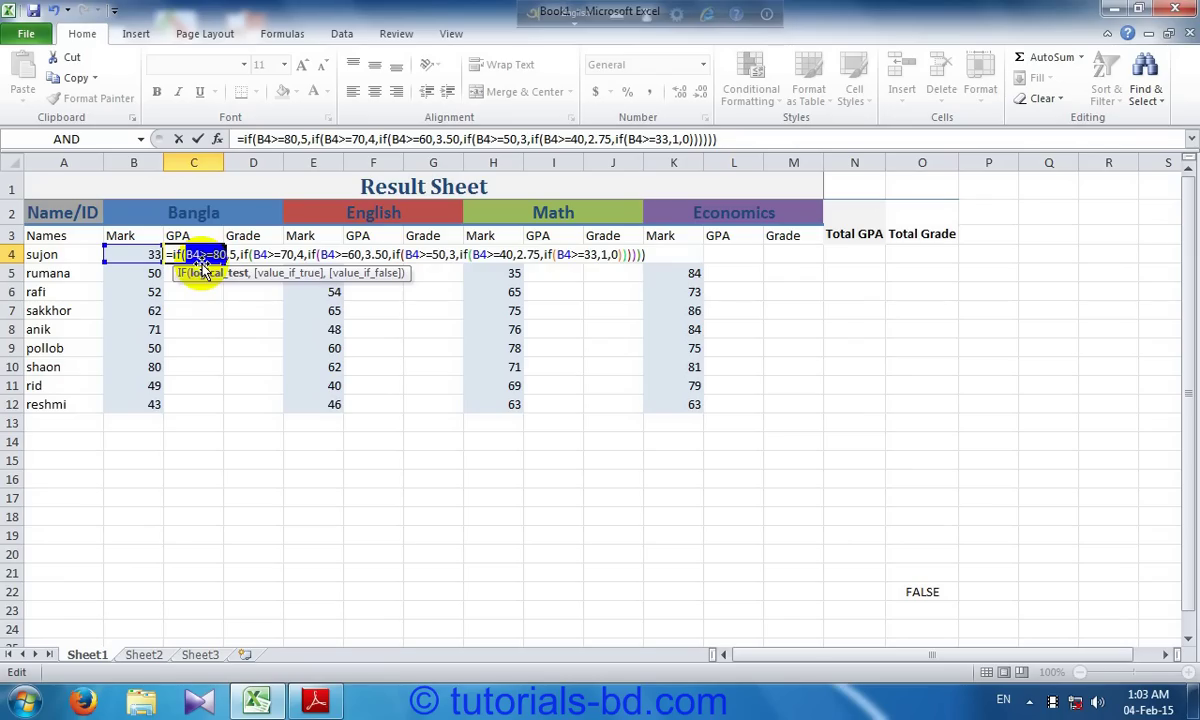
pyautogui.click(296, 275)
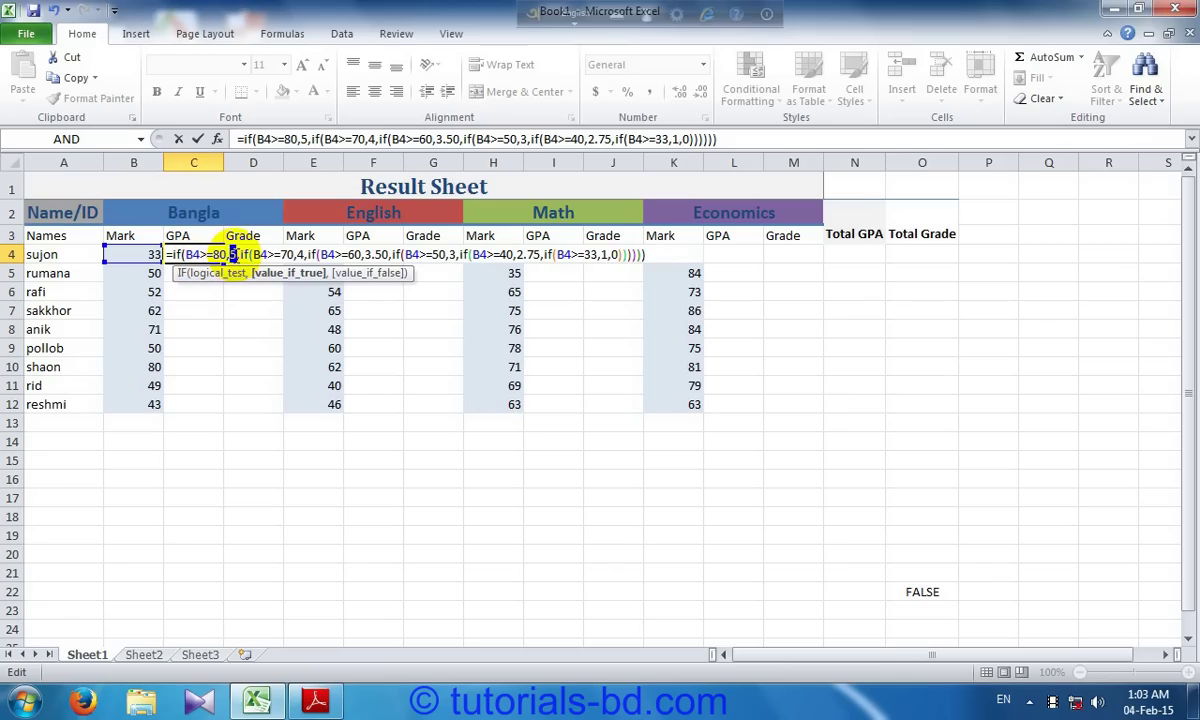
pyautogui.click(342, 276)
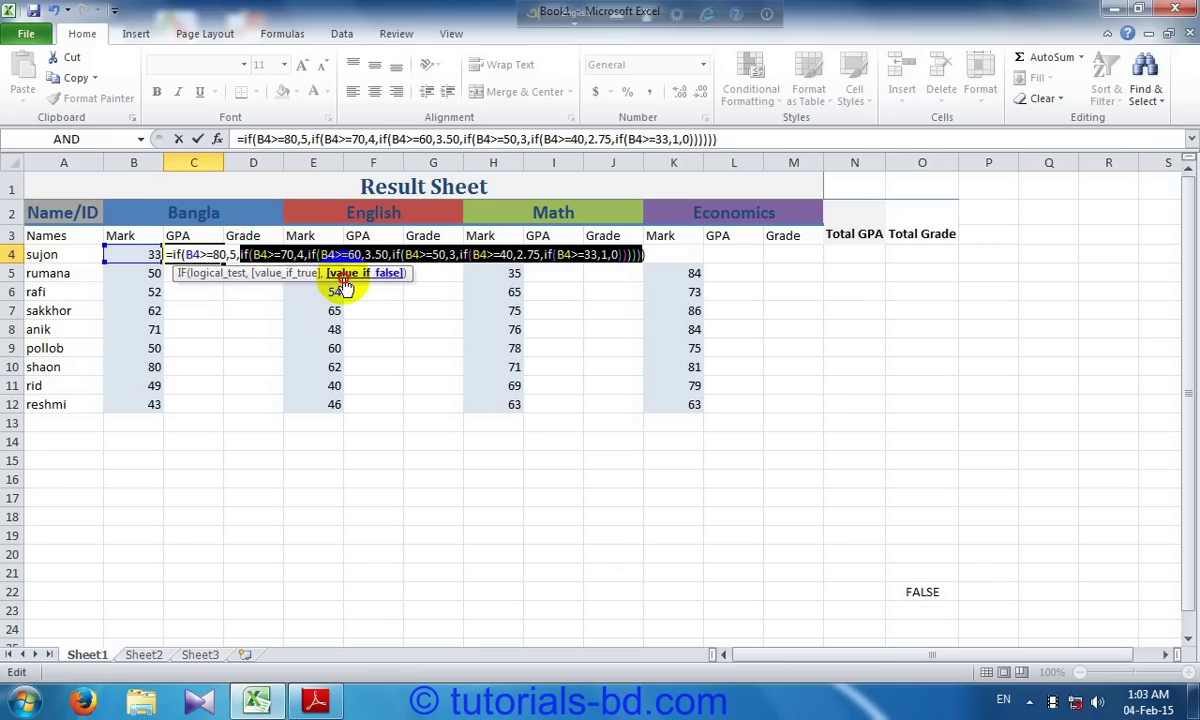
pyautogui.click(232, 254)
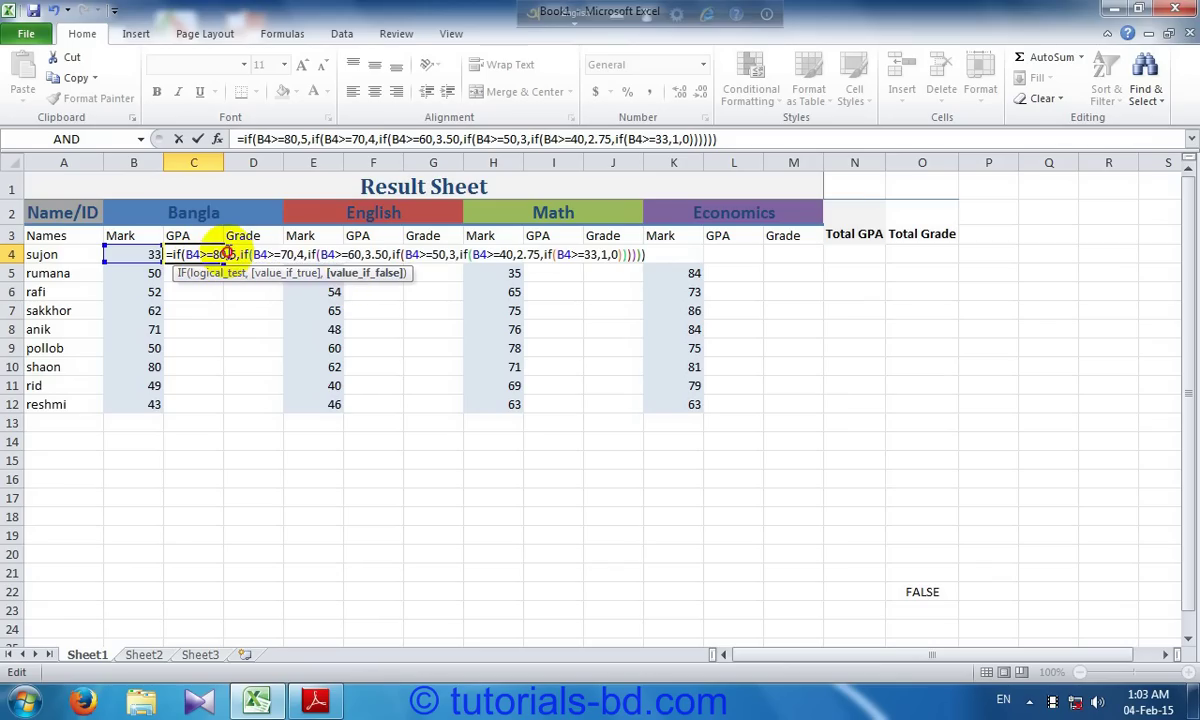
pyautogui.click(268, 273)
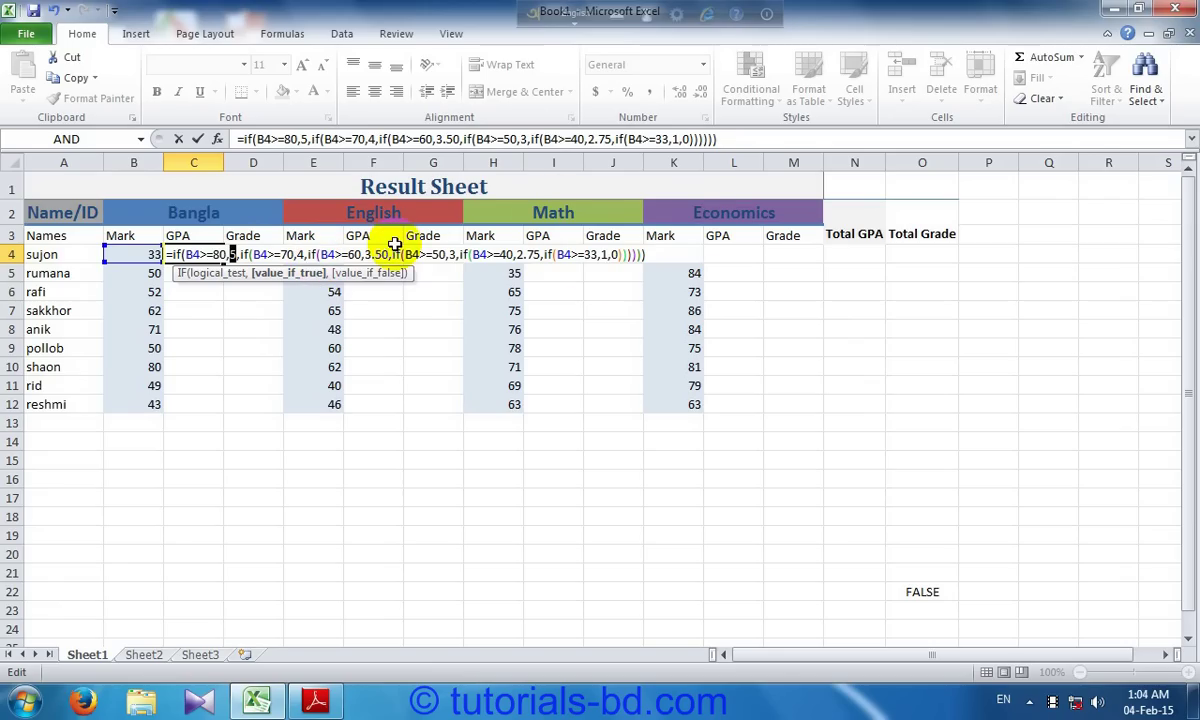
pyautogui.click(249, 257)
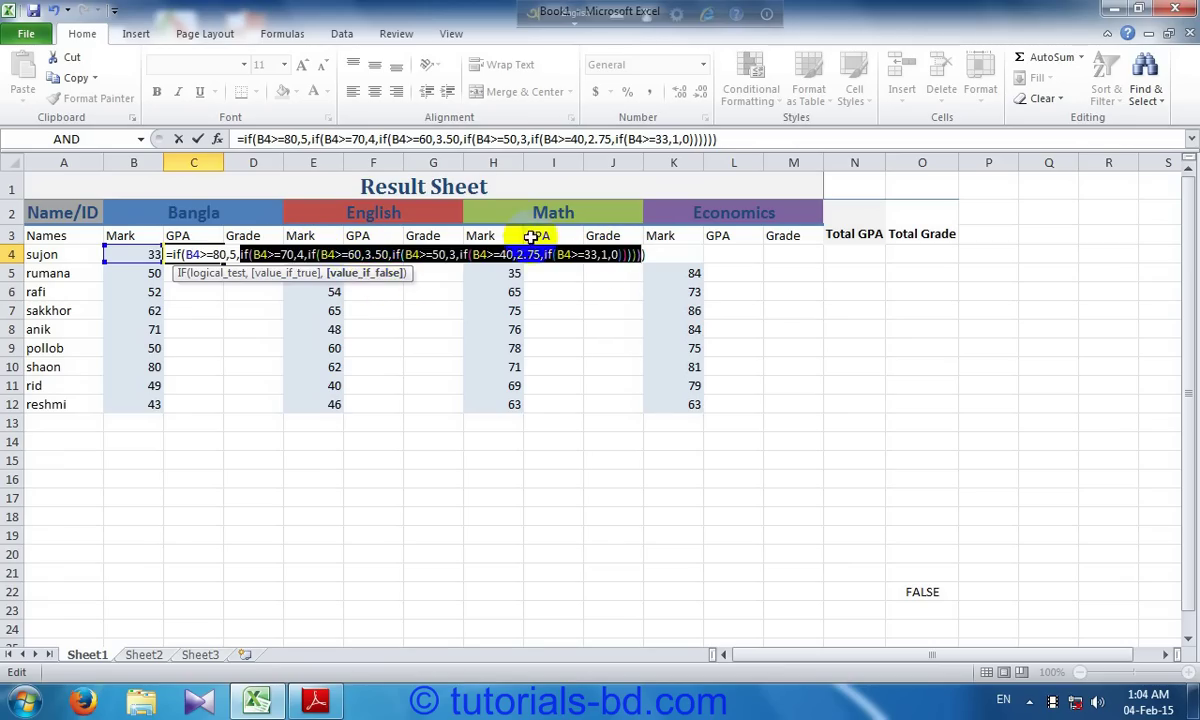
pyautogui.click(601, 255)
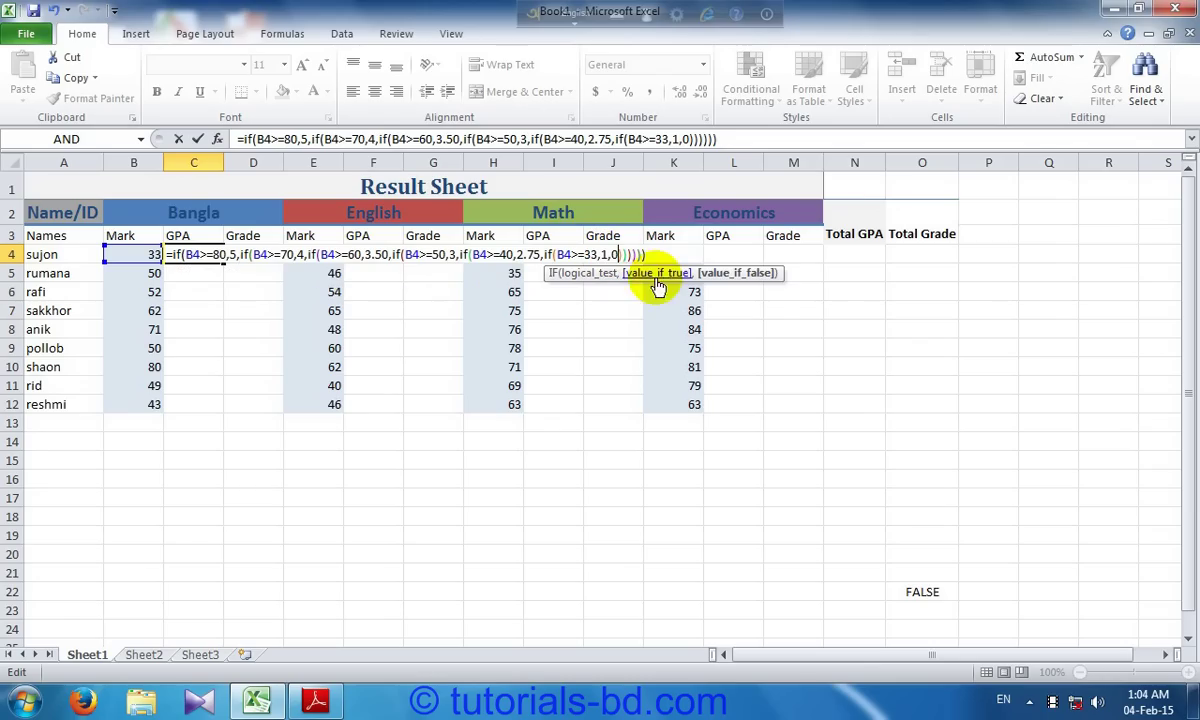
pyautogui.click(722, 273)
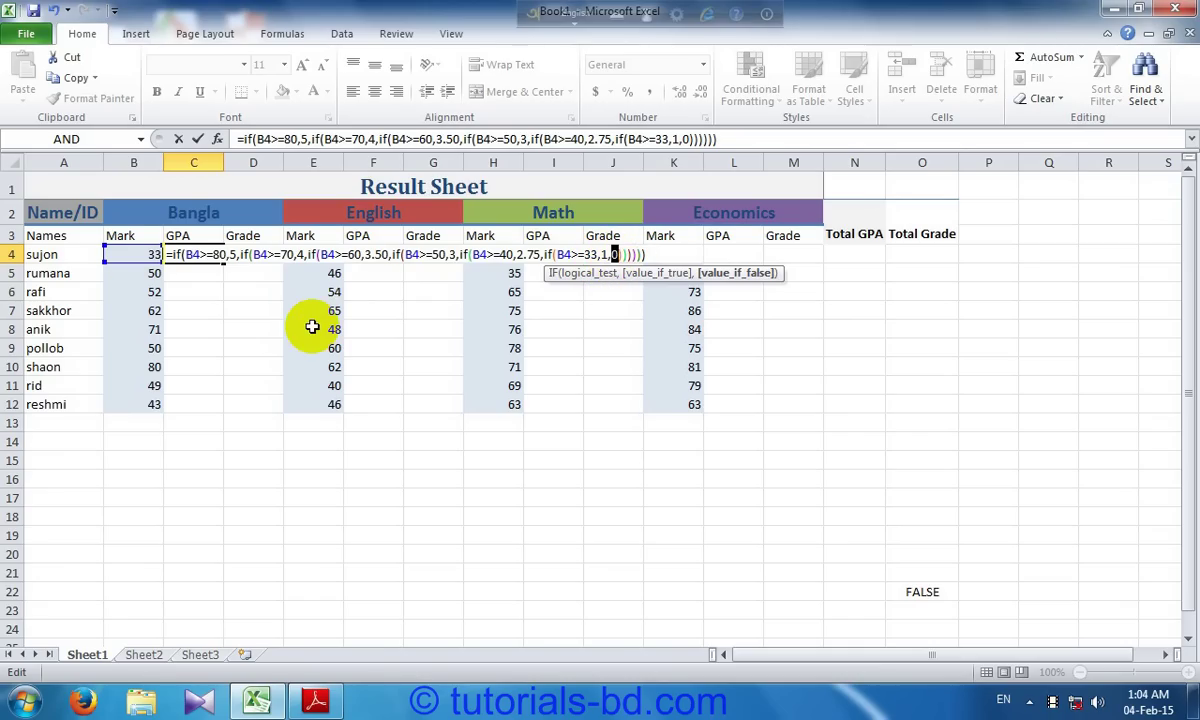
# Commit C4's GPA formula and drag it down to C12 for all nine students.
pyautogui.press('Return')
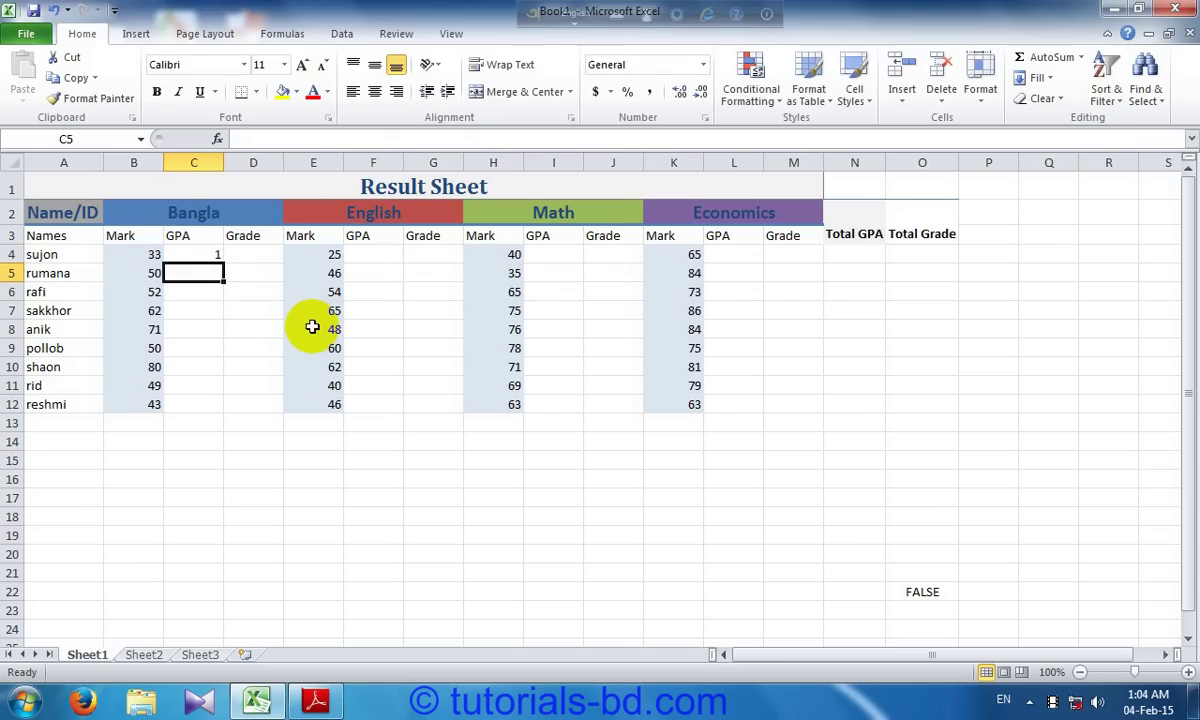
pyautogui.doubleClick(187, 253)
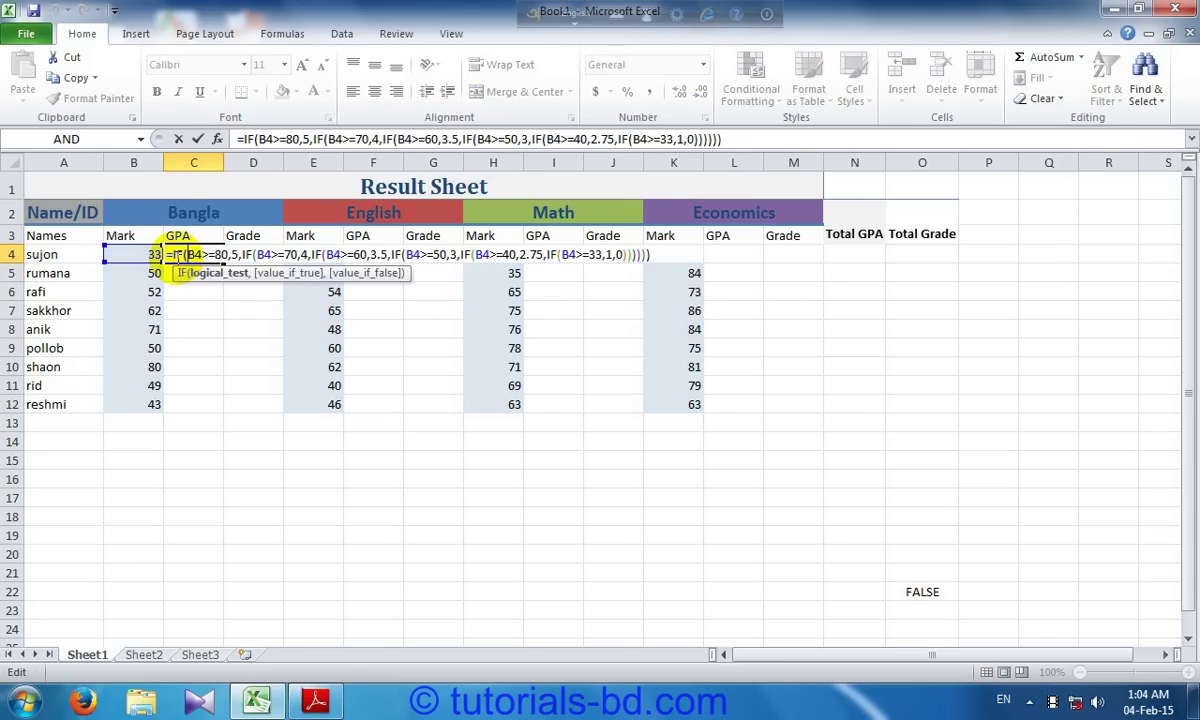
pyautogui.click(157, 272)
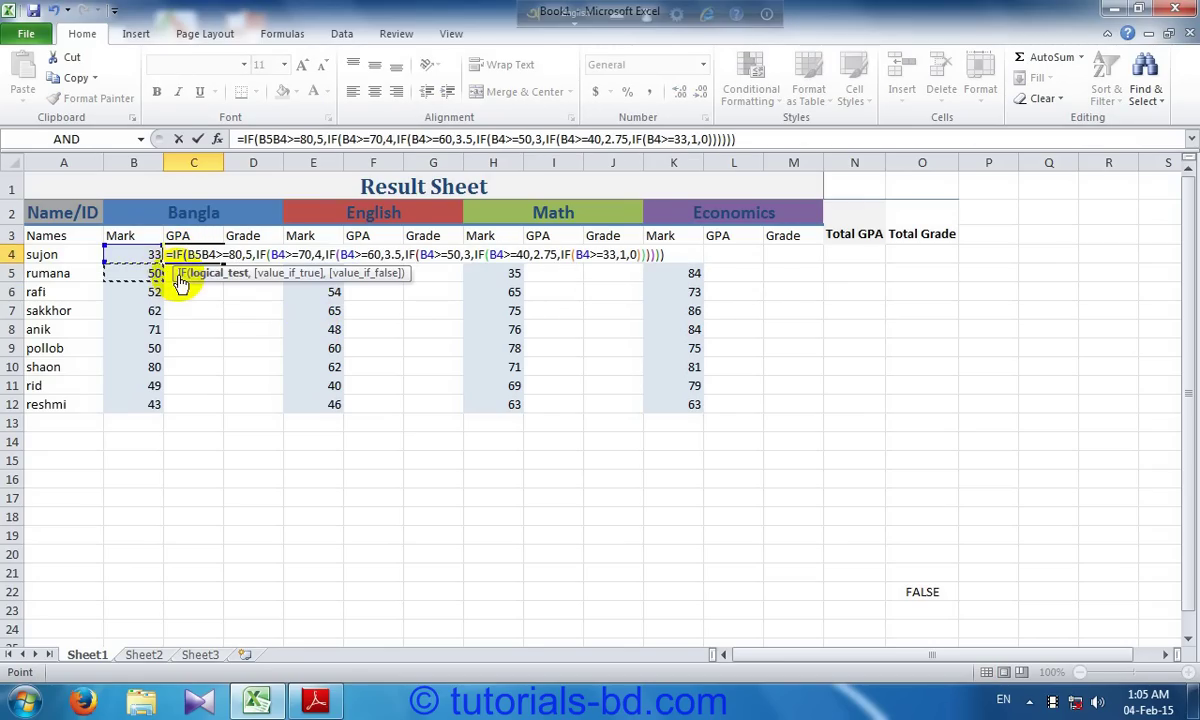
pyautogui.press('Escape')
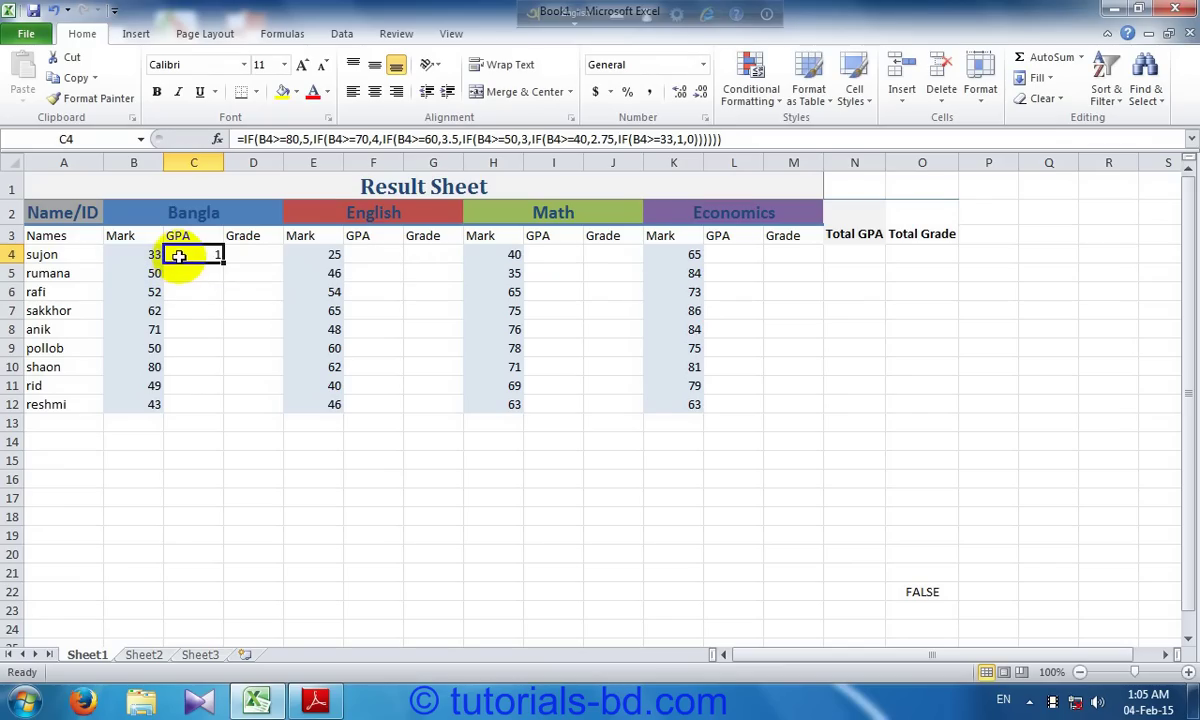
pyautogui.moveTo(225, 263); pyautogui.dragTo(215, 404)
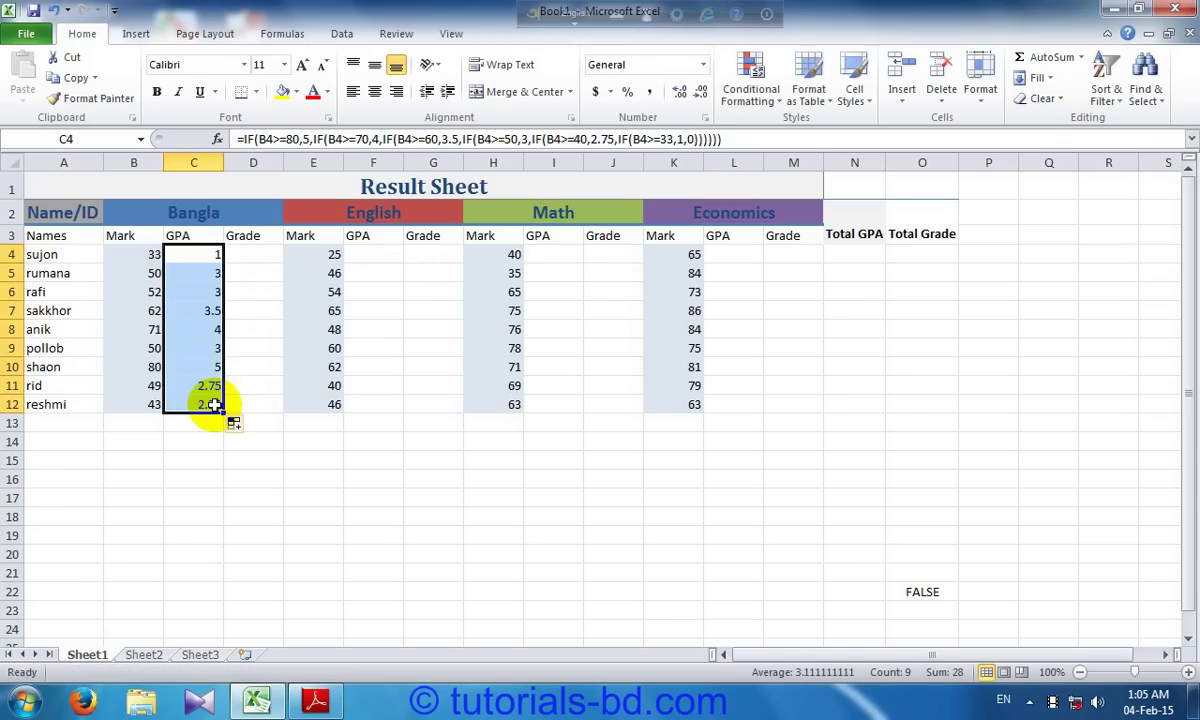
pyautogui.doubleClick(181, 256)
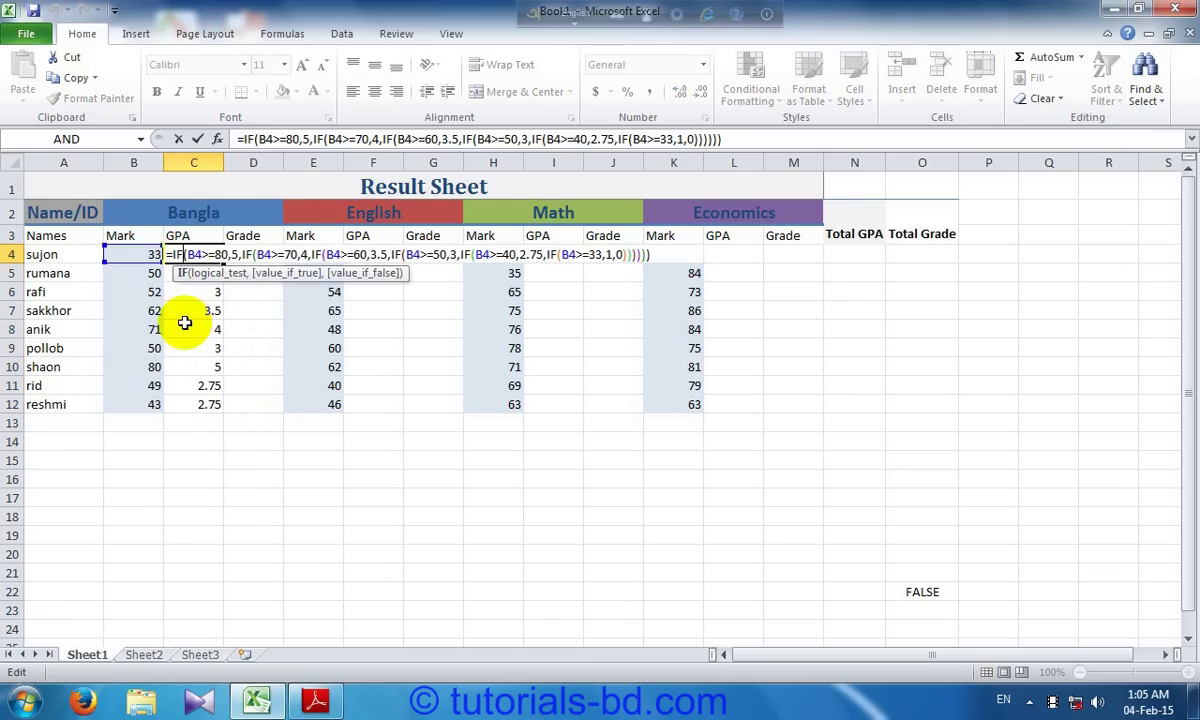
pyautogui.press('Escape')
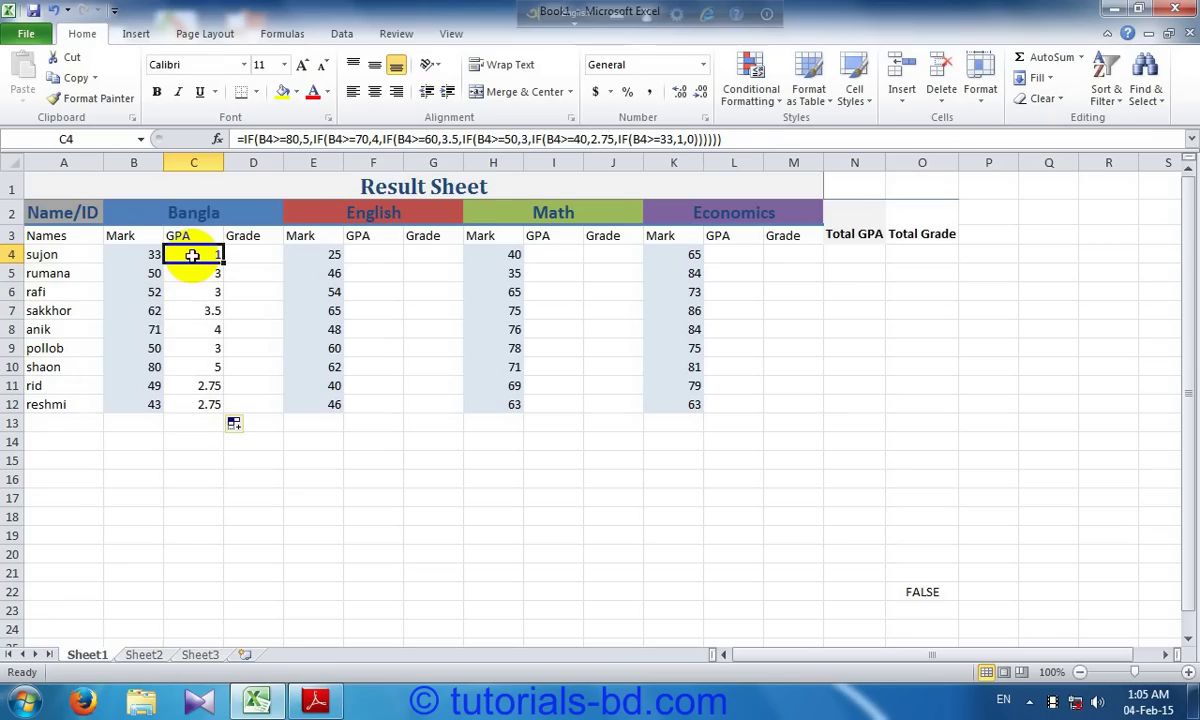
# Paste C4's formula into F4 as formulas, fill it down to F12, and copy F4:F12.
pyautogui.rightClick(191, 255)
pyautogui.rightClick(193, 258)
pyautogui.rightClick(195, 260)
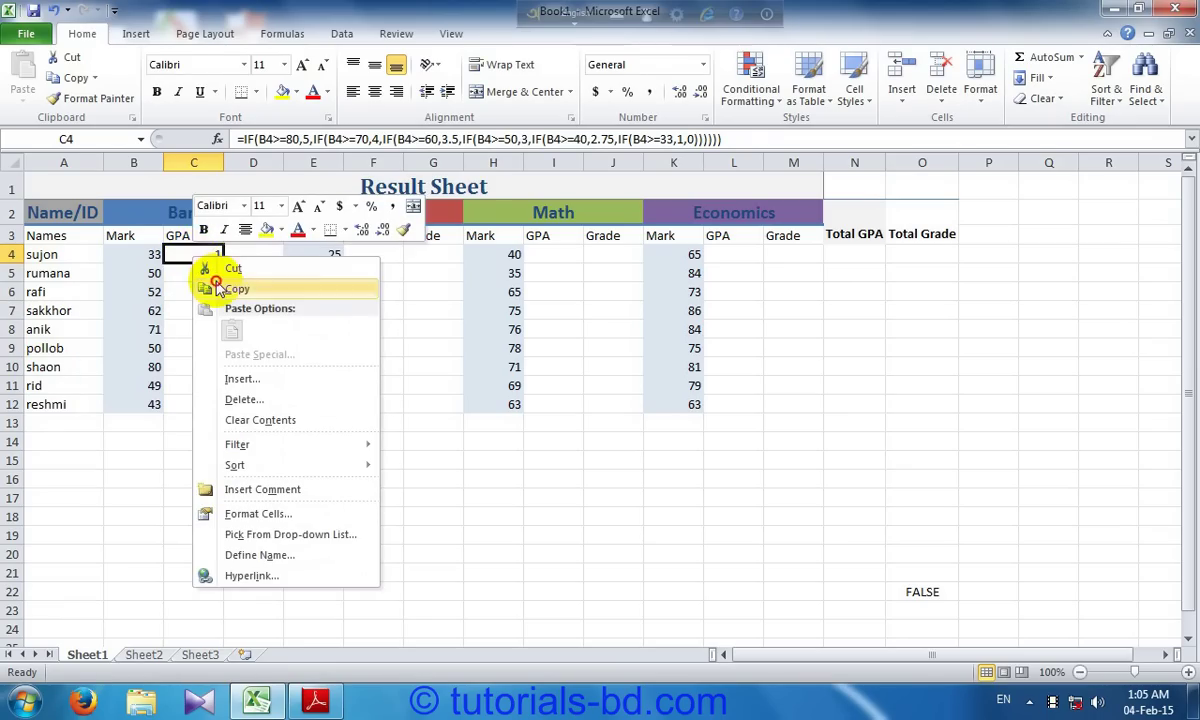
pyautogui.click(218, 289)
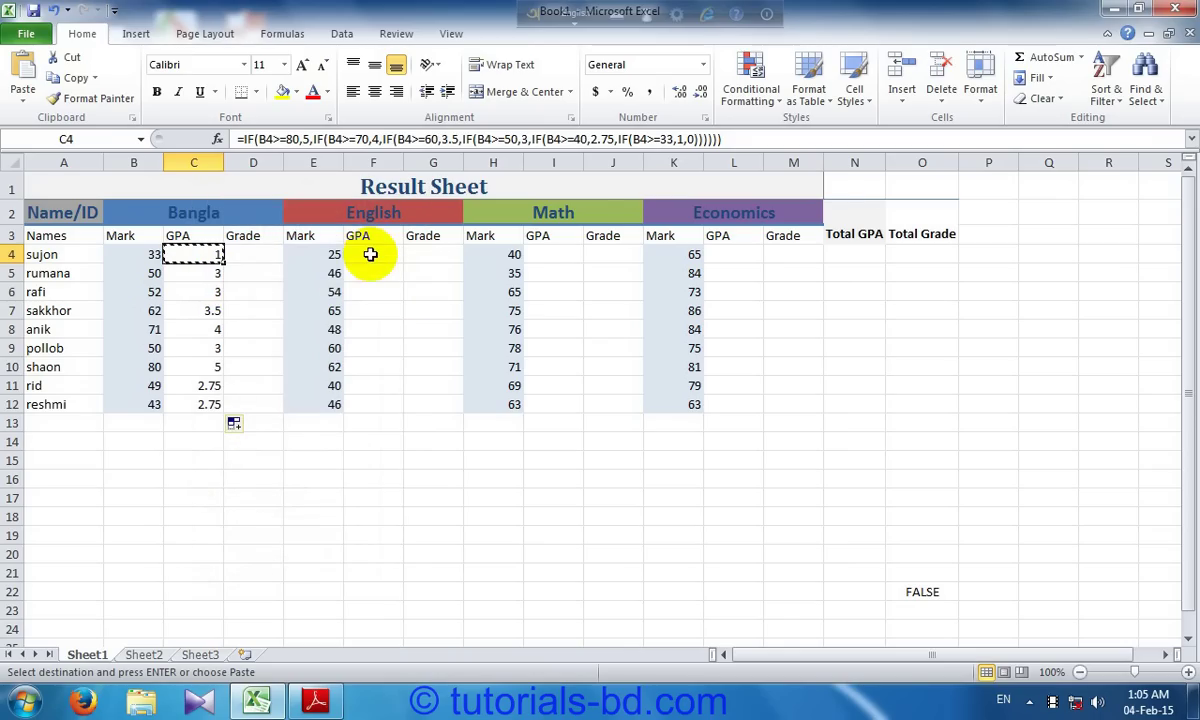
pyautogui.rightClick(370, 254)
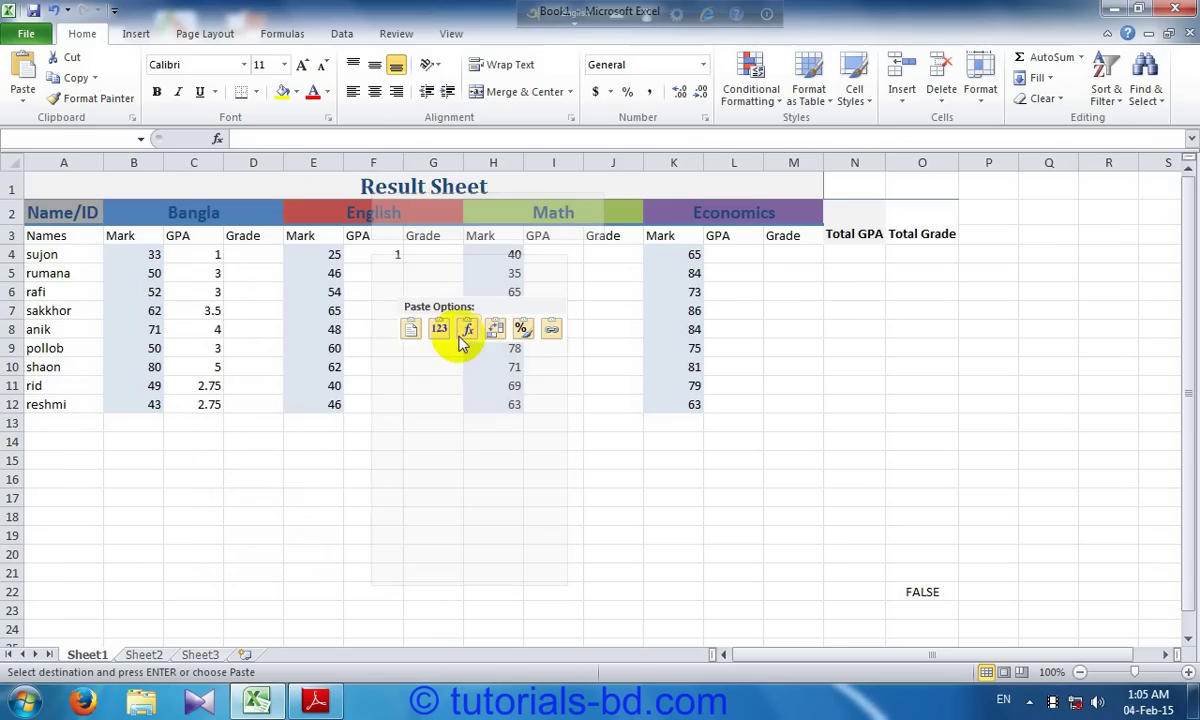
pyautogui.click(466, 330)
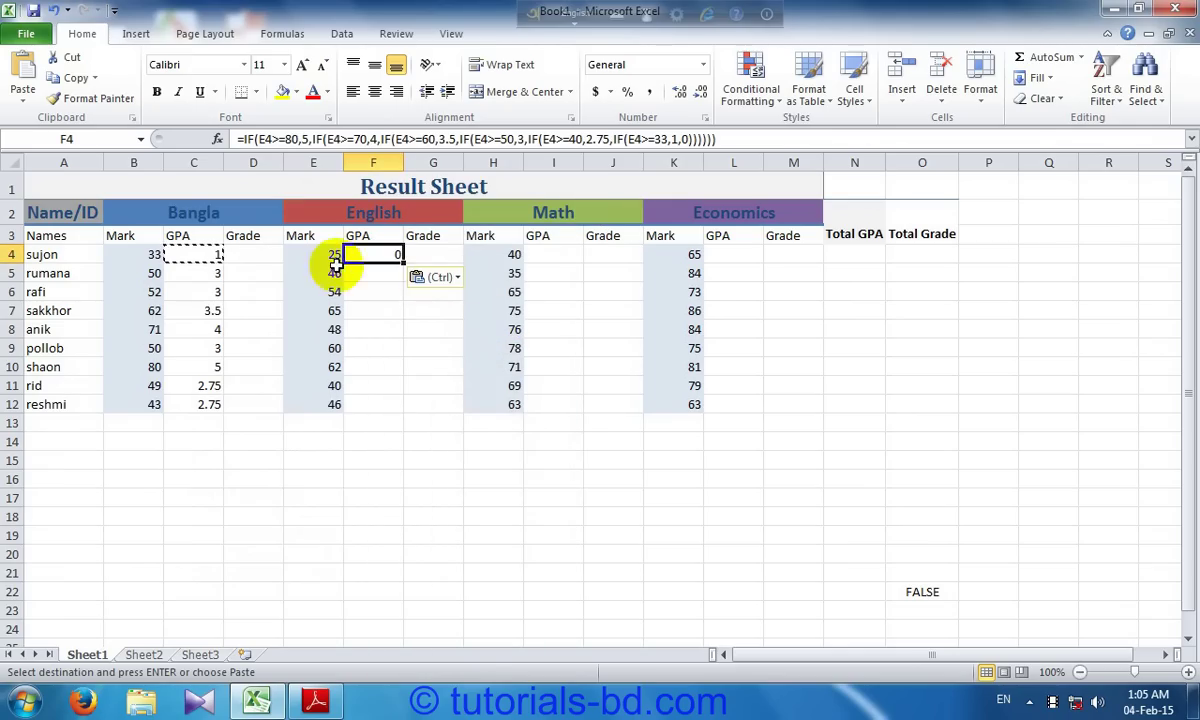
pyautogui.doubleClick(403, 262)
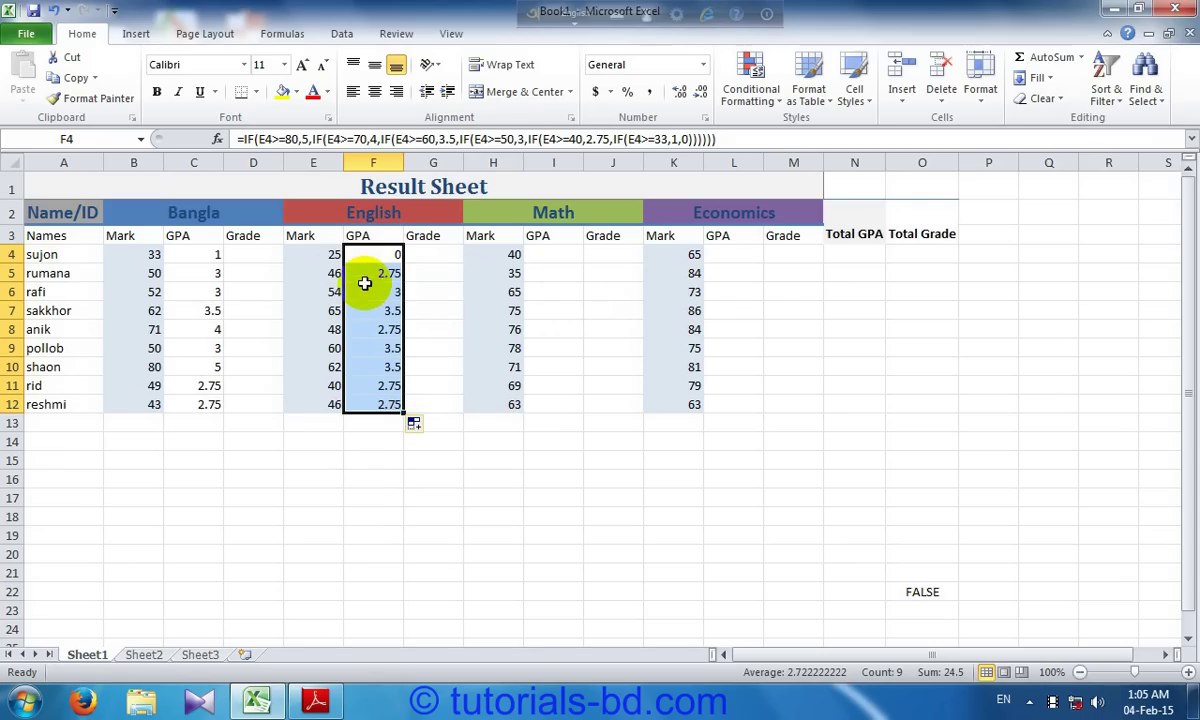
pyautogui.rightClick(385, 254)
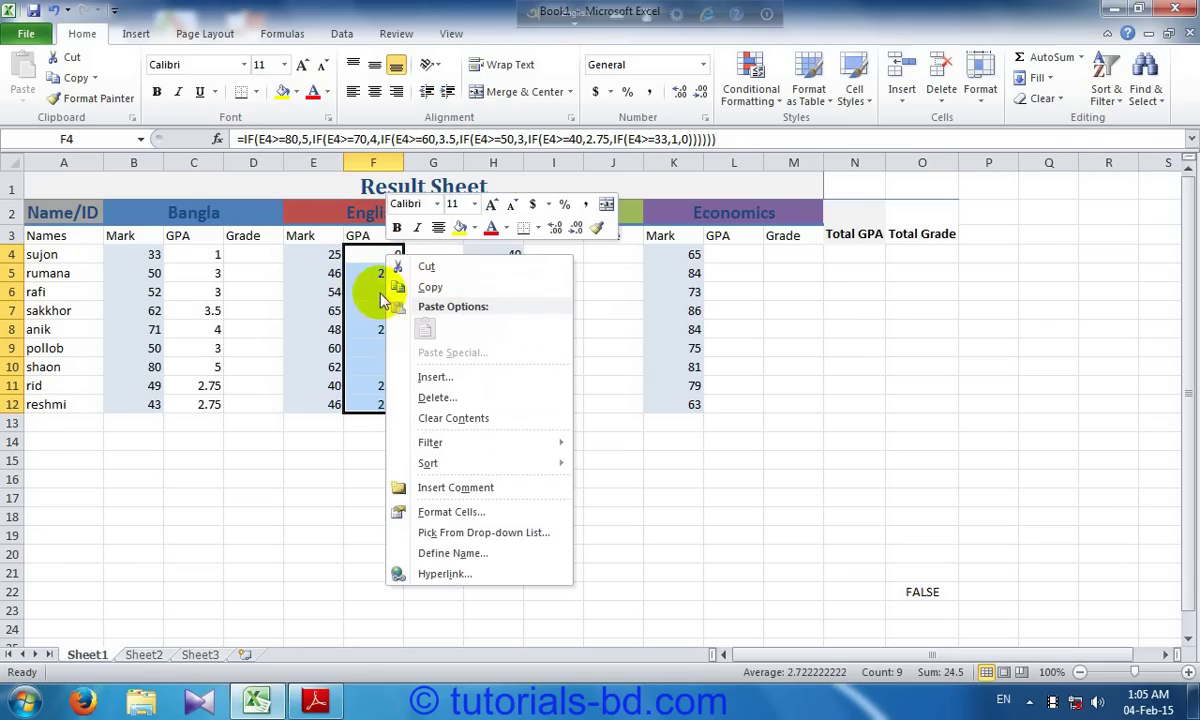
pyautogui.click(422, 286)
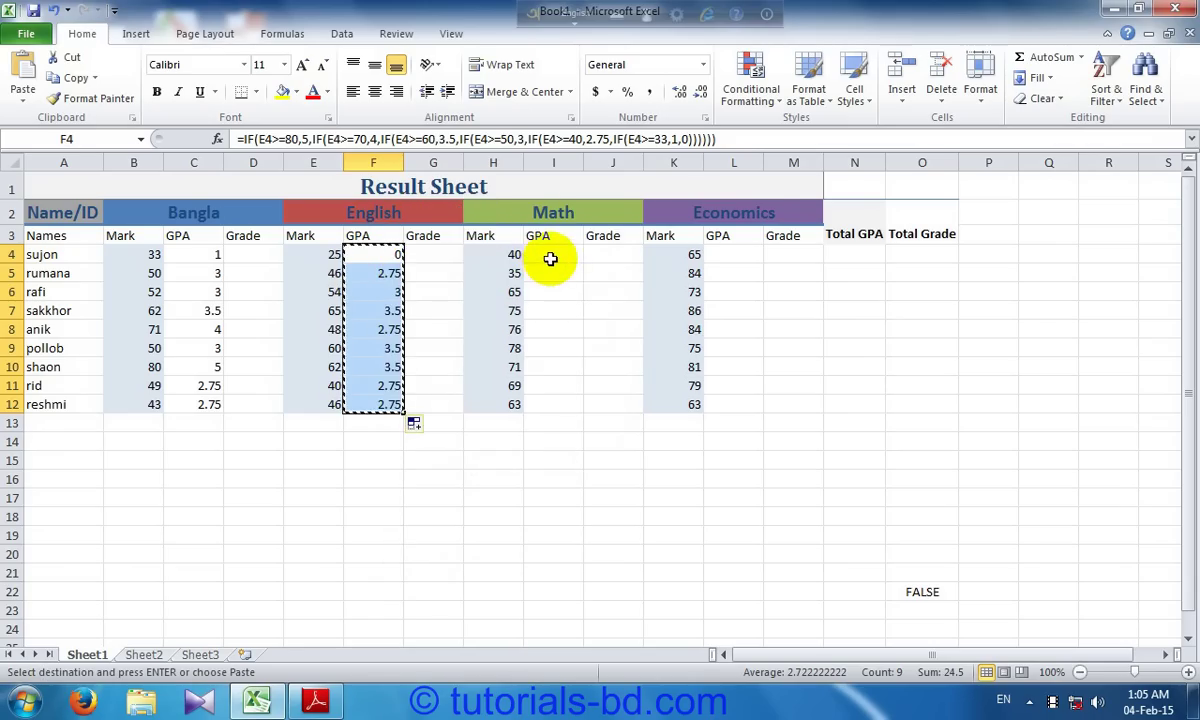
# Paste the copied GPA formulas into I4:I12 as formulas and clear the copy border.
pyautogui.rightClick(551, 258)
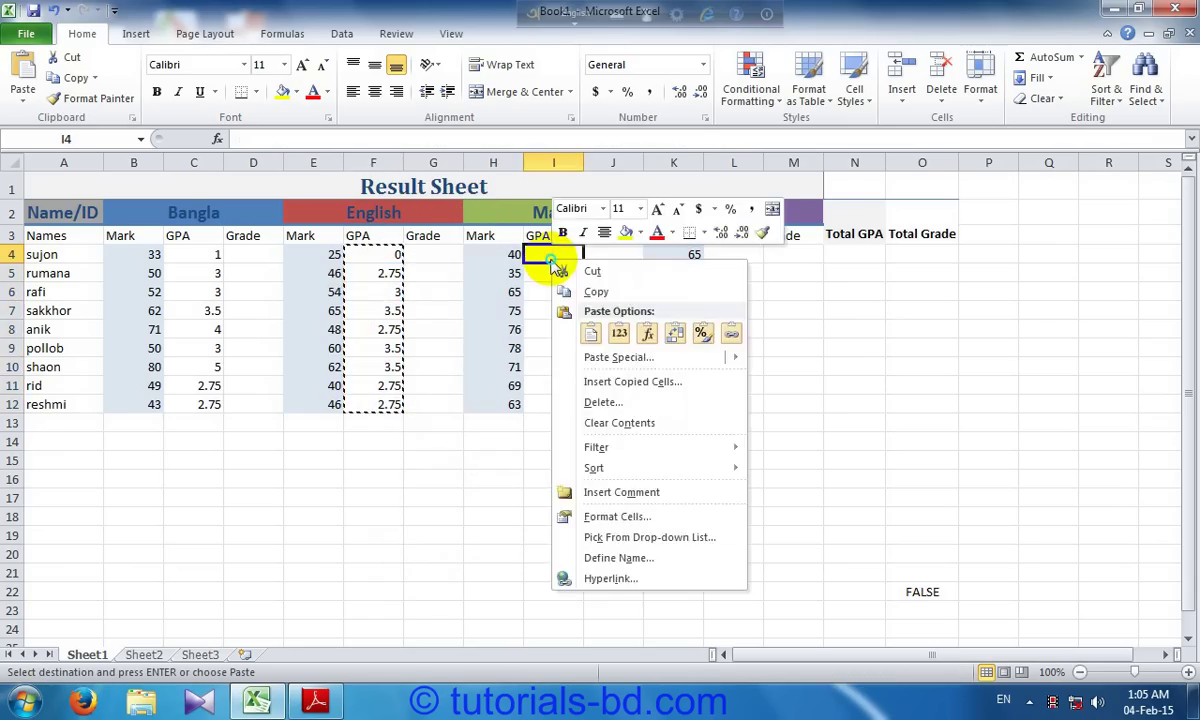
pyautogui.click(649, 336)
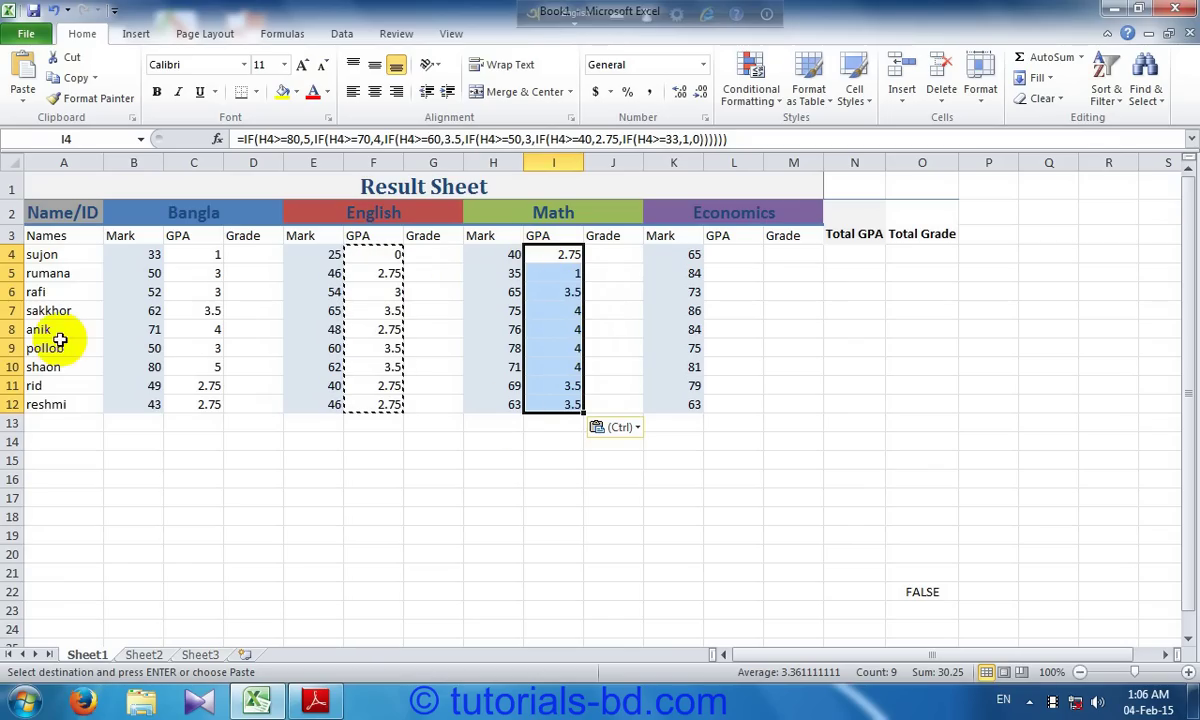
pyautogui.click(186, 324)
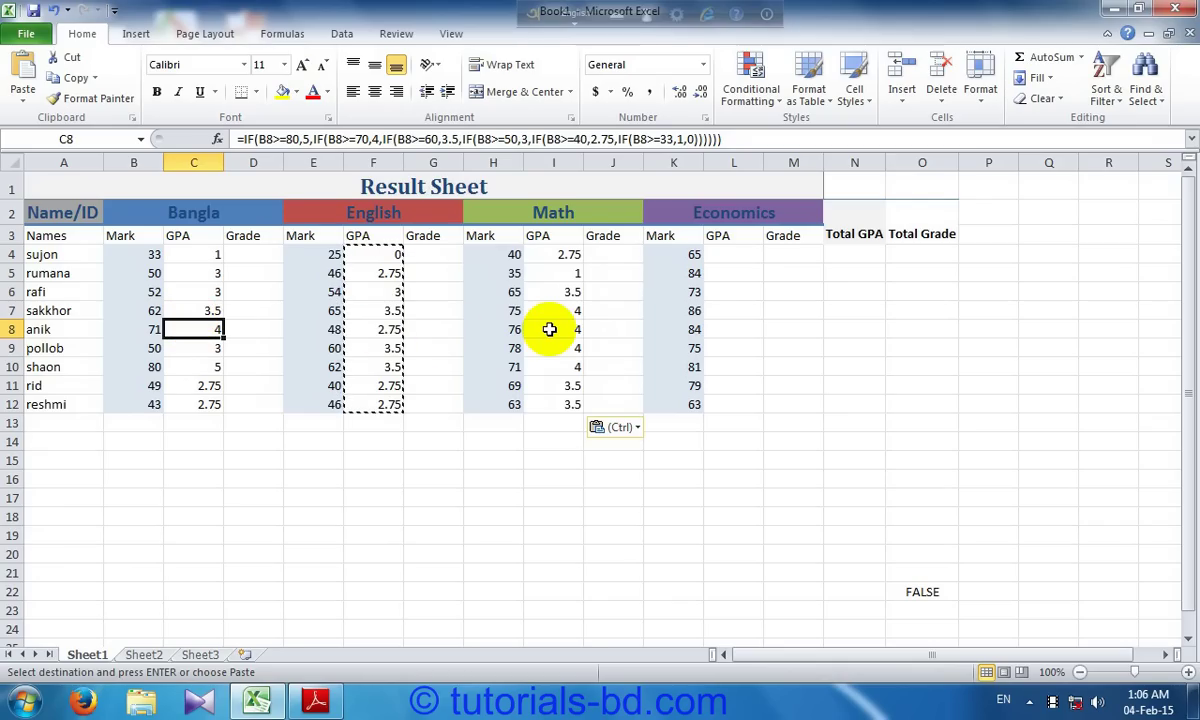
pyautogui.press('Escape')
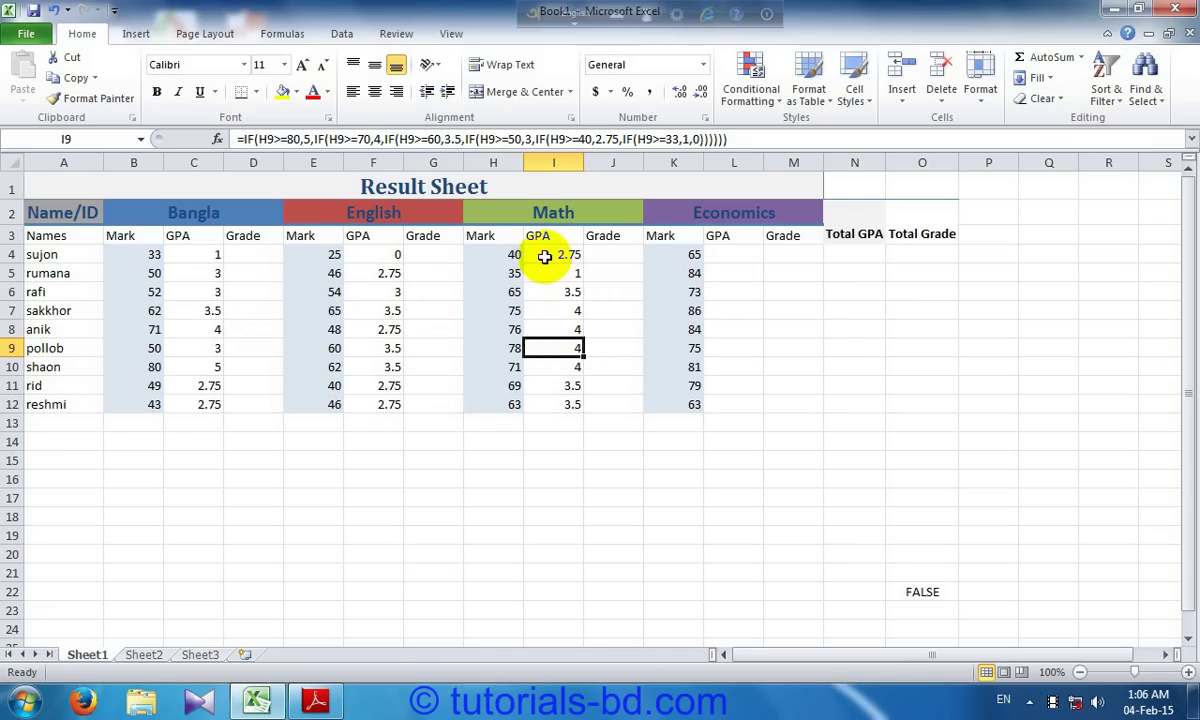
# Copy the I4:I12 formulas and paste them as formulas into L4:L12.
pyautogui.moveTo(547, 255); pyautogui.dragTo(544, 397)
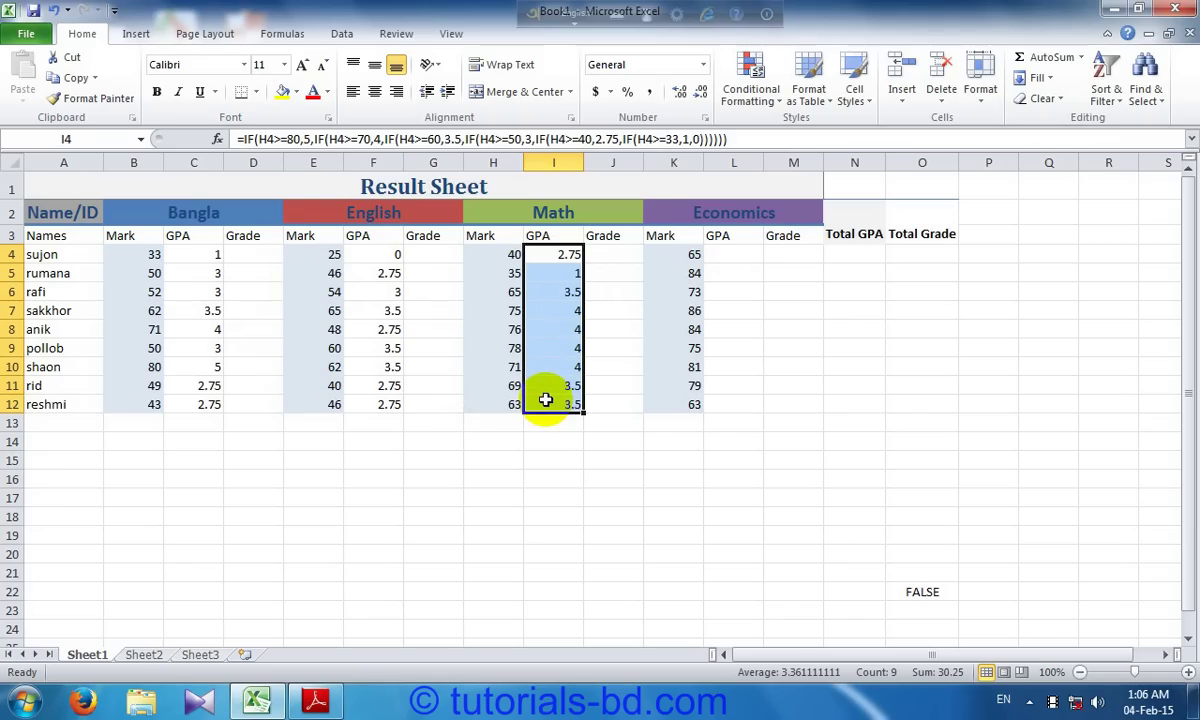
pyautogui.hotkey('ctrl', 'c')
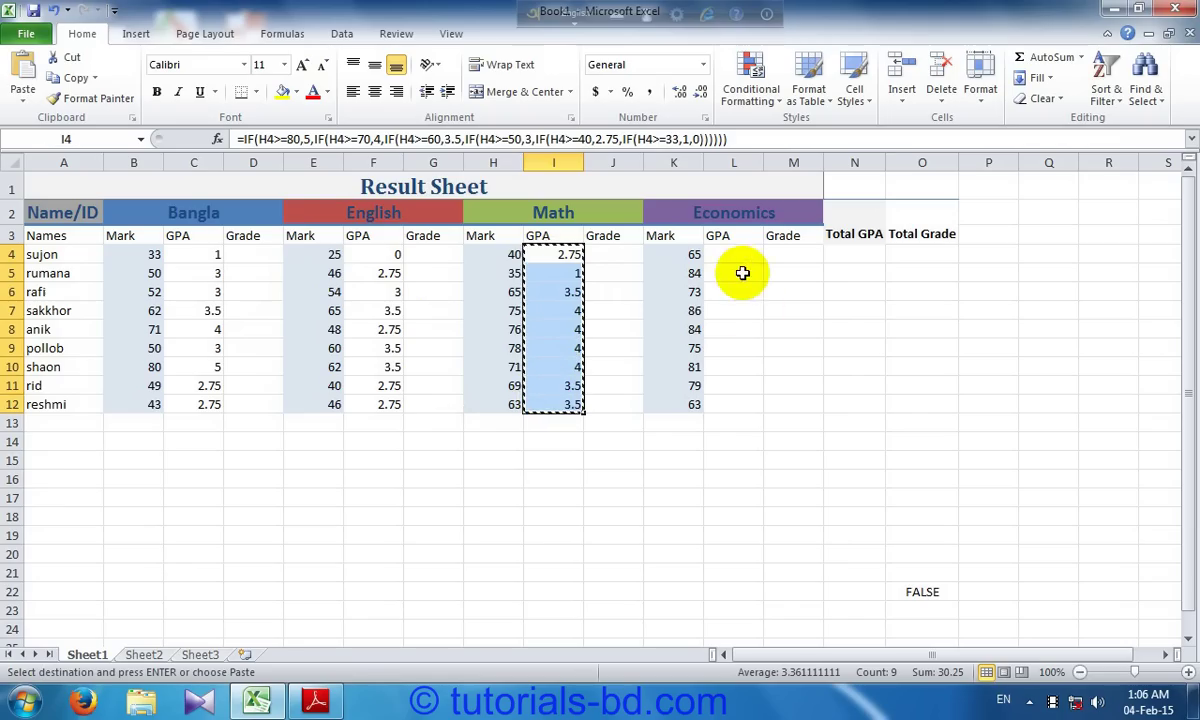
pyautogui.rightClick(733, 258)
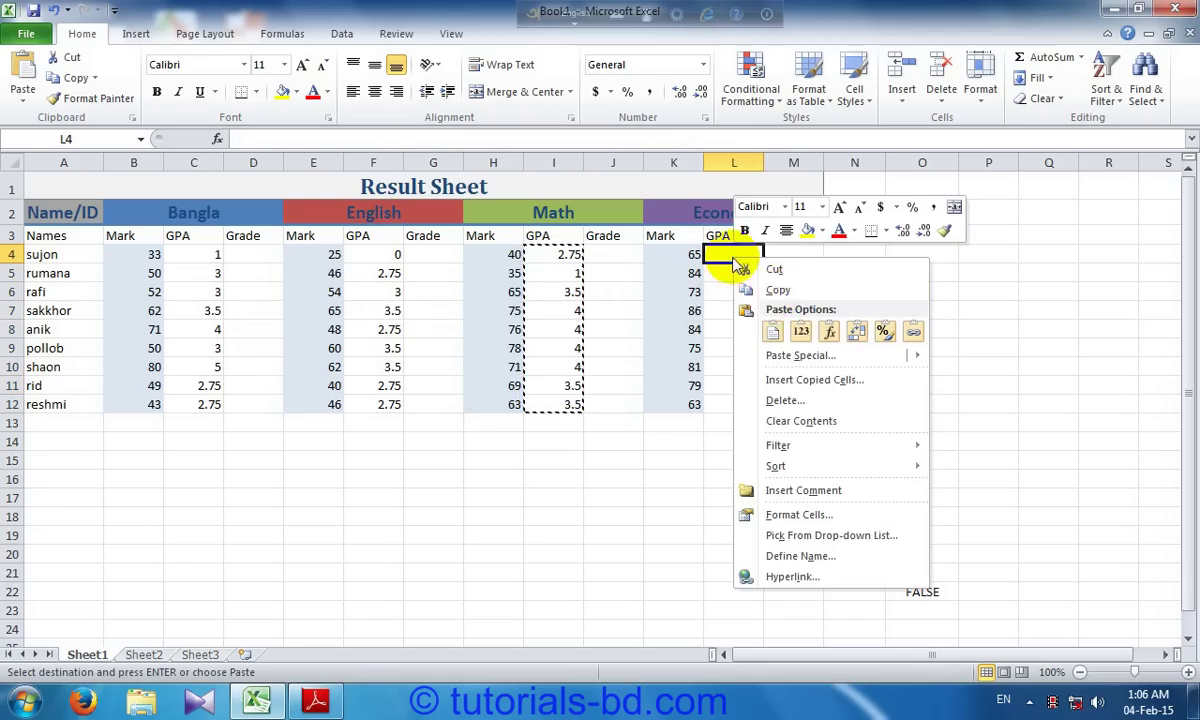
pyautogui.click(831, 333)
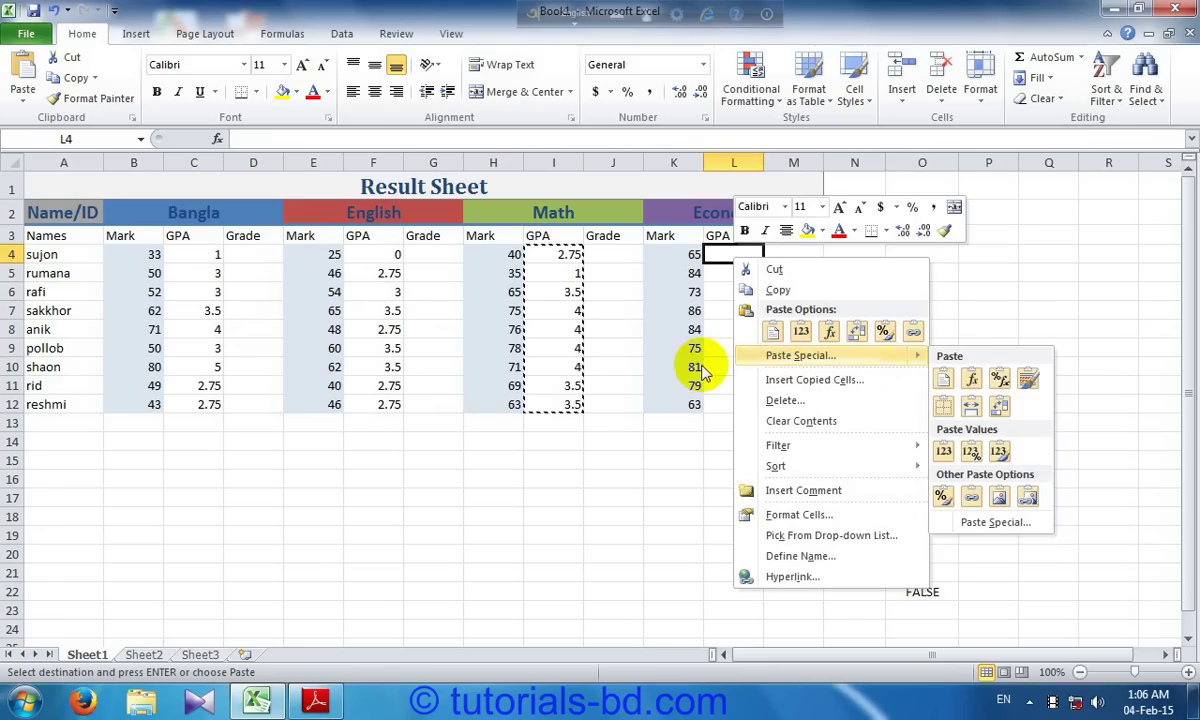
pyautogui.click(826, 336)
pyautogui.press('Escape')
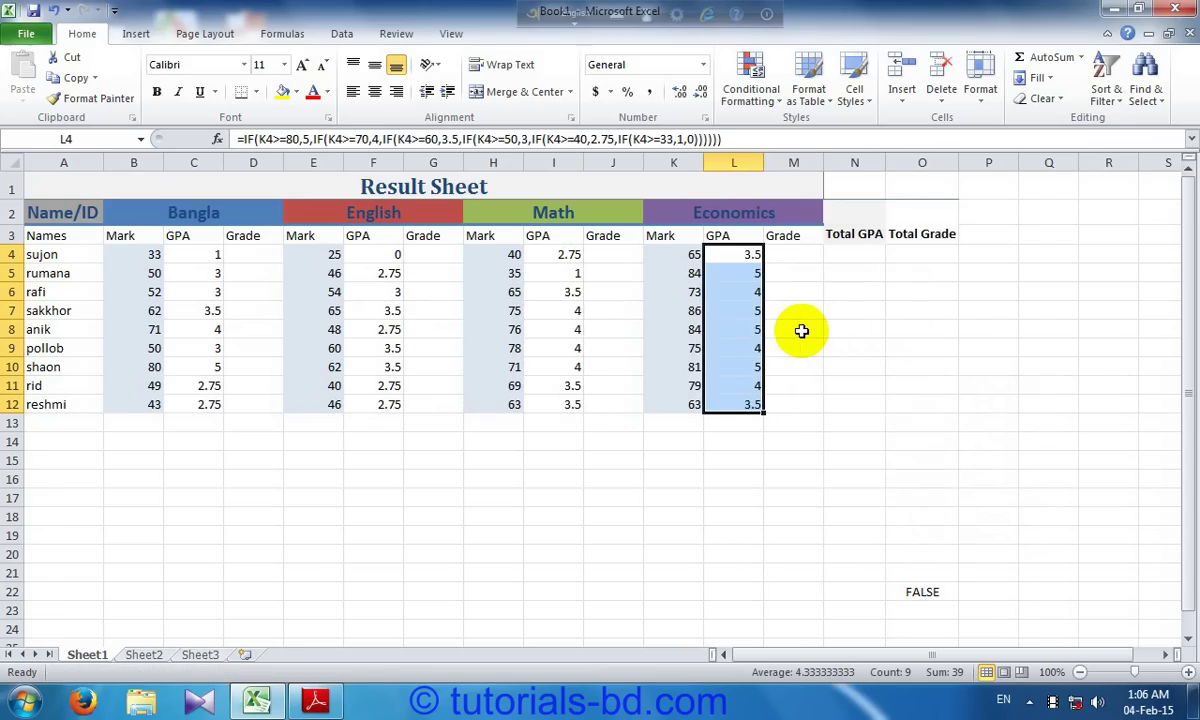
# Check L5's GPA formula against the Economics mark in K5.
pyautogui.click(662, 273)
pyautogui.click(743, 277)
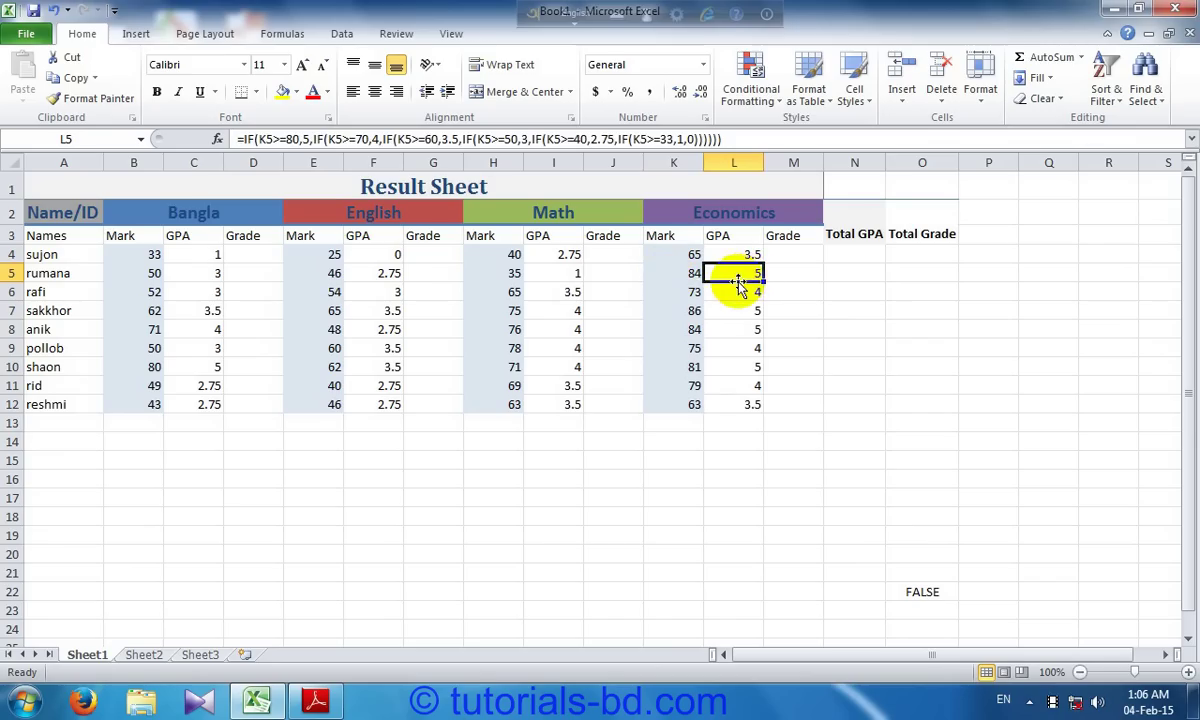
pyautogui.click(686, 273)
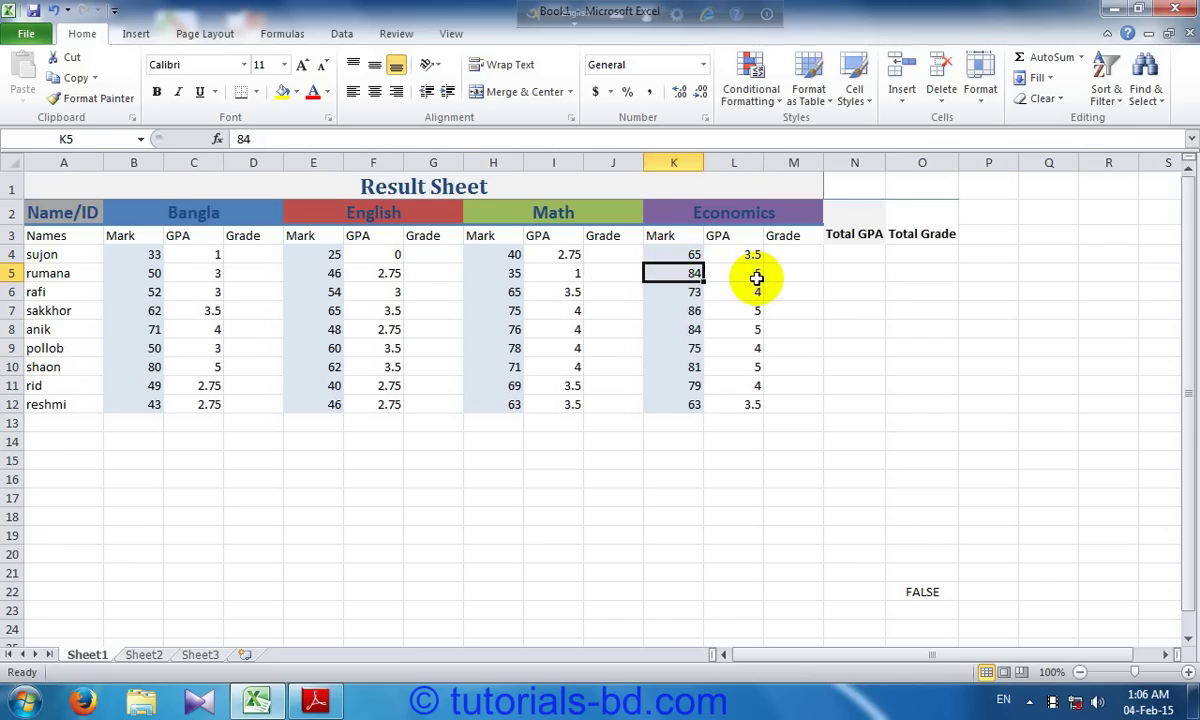
pyautogui.click(743, 277)
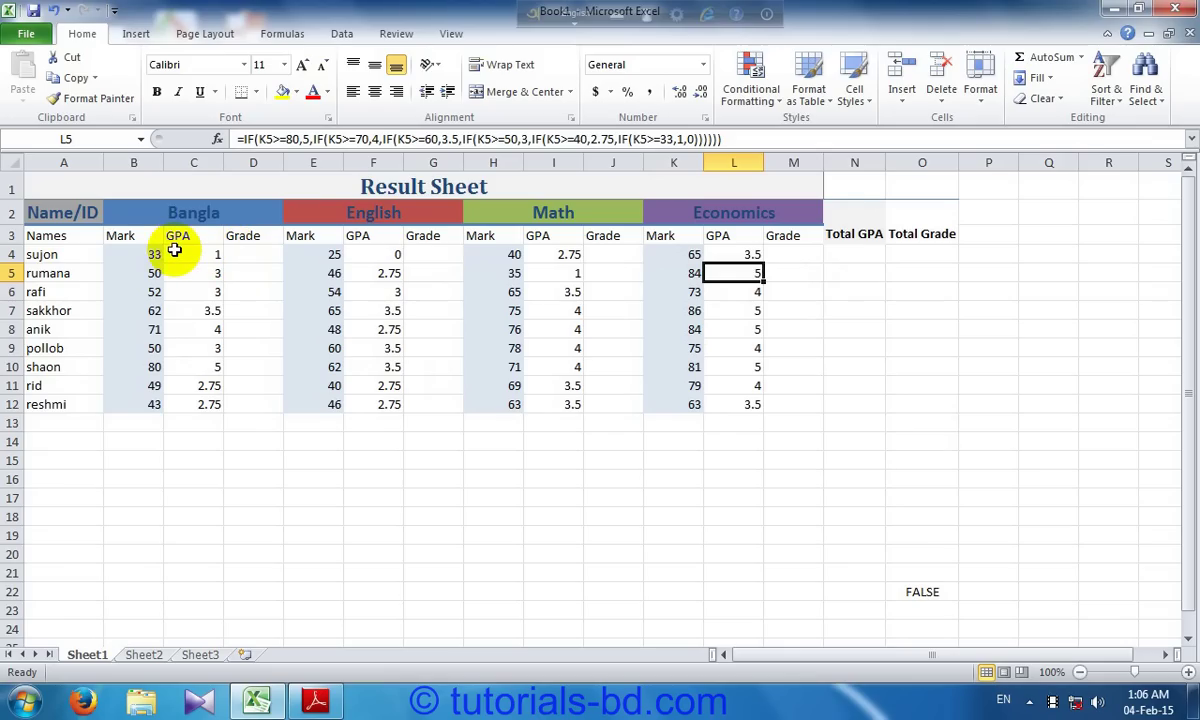
pyautogui.click(127, 256)
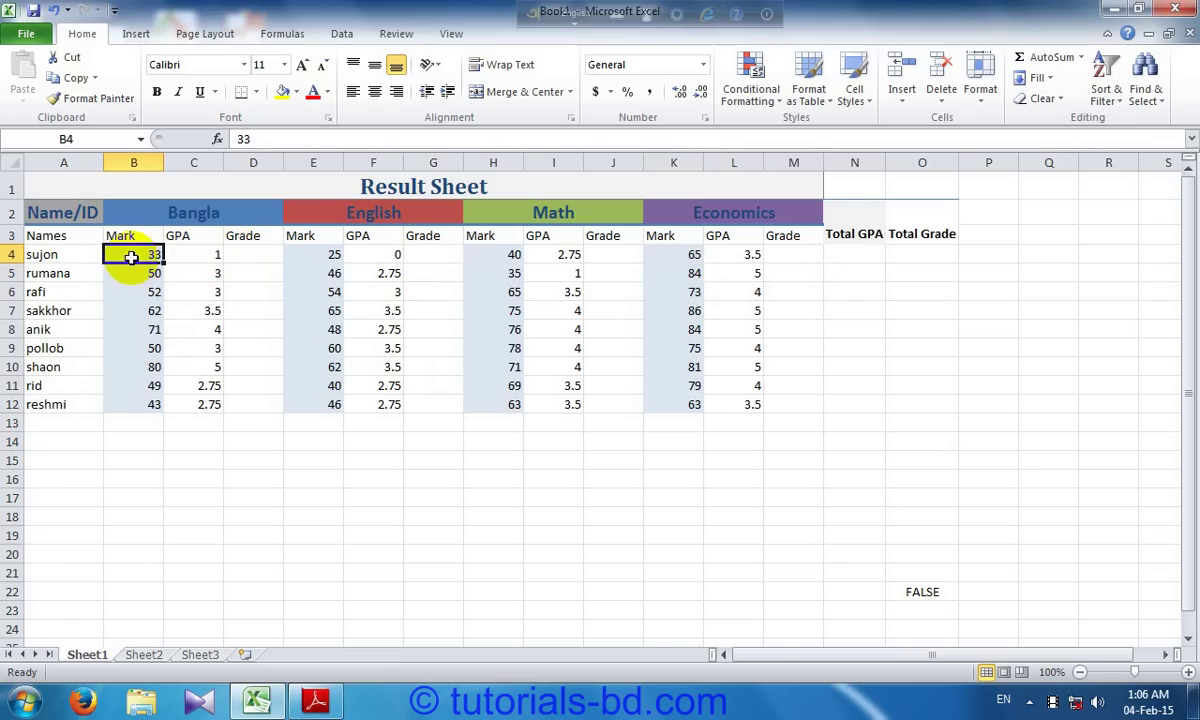
# In D4, enter =if(C4=5,"A+",if( so a GPA of 5 returns A+.
pyautogui.click(190, 257)
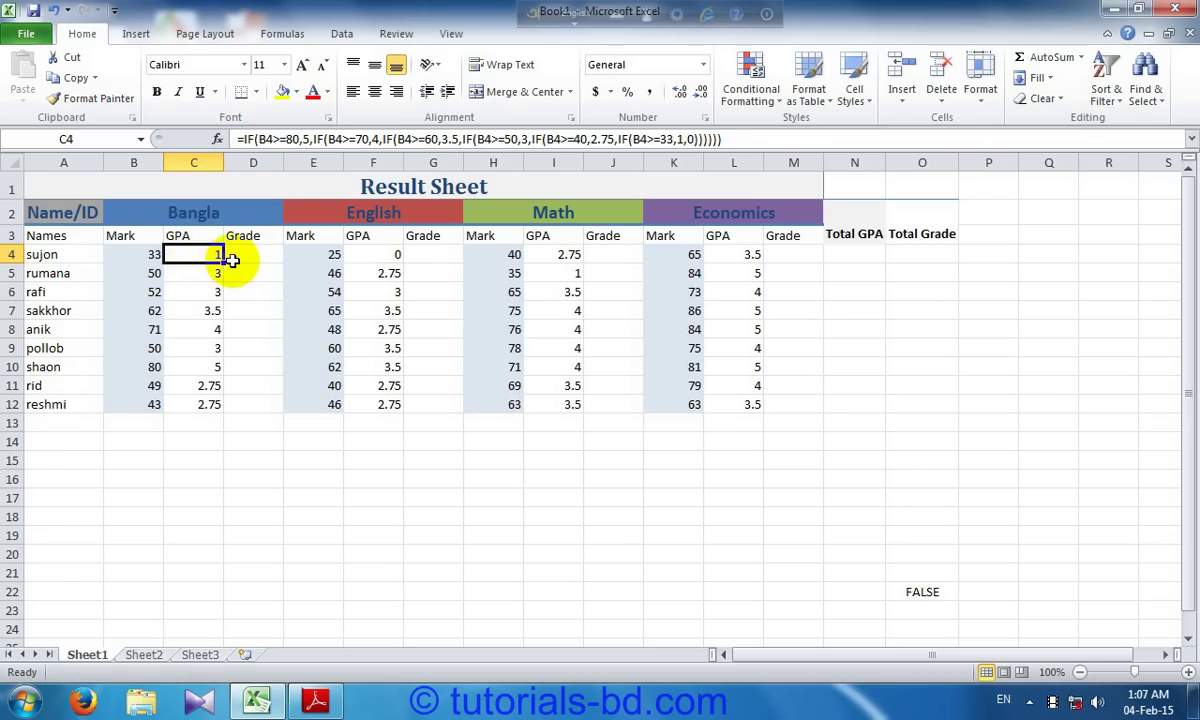
pyautogui.click(245, 260)
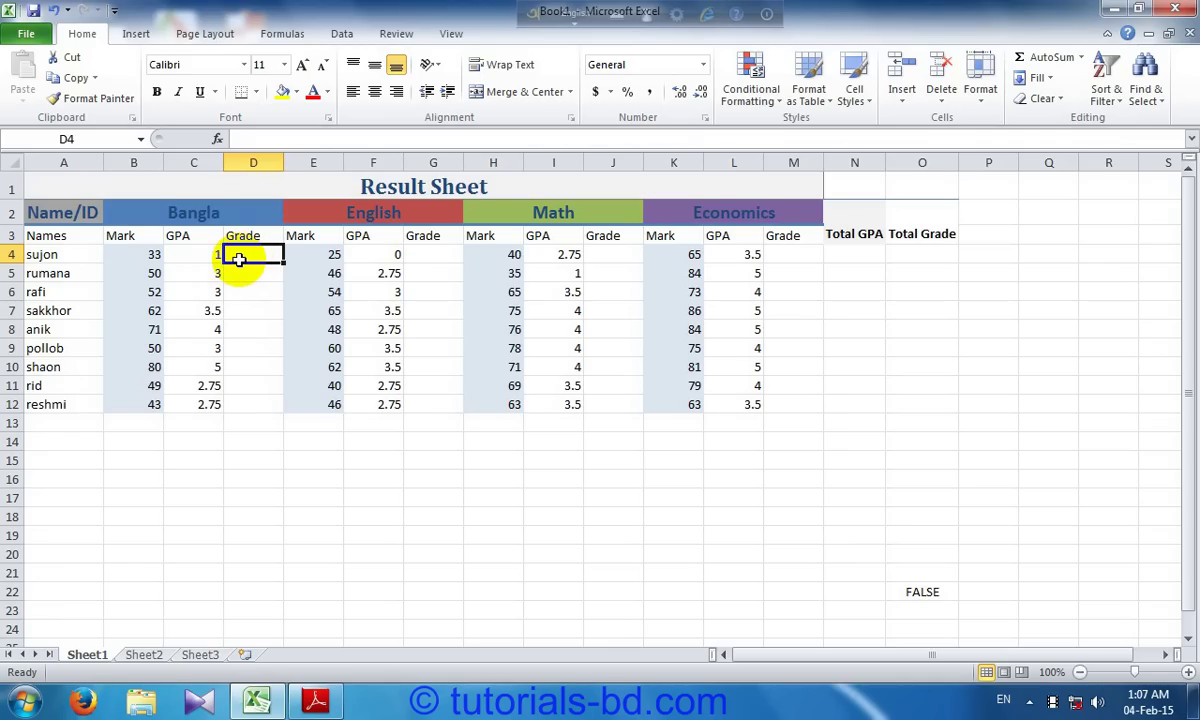
pyautogui.write('=')
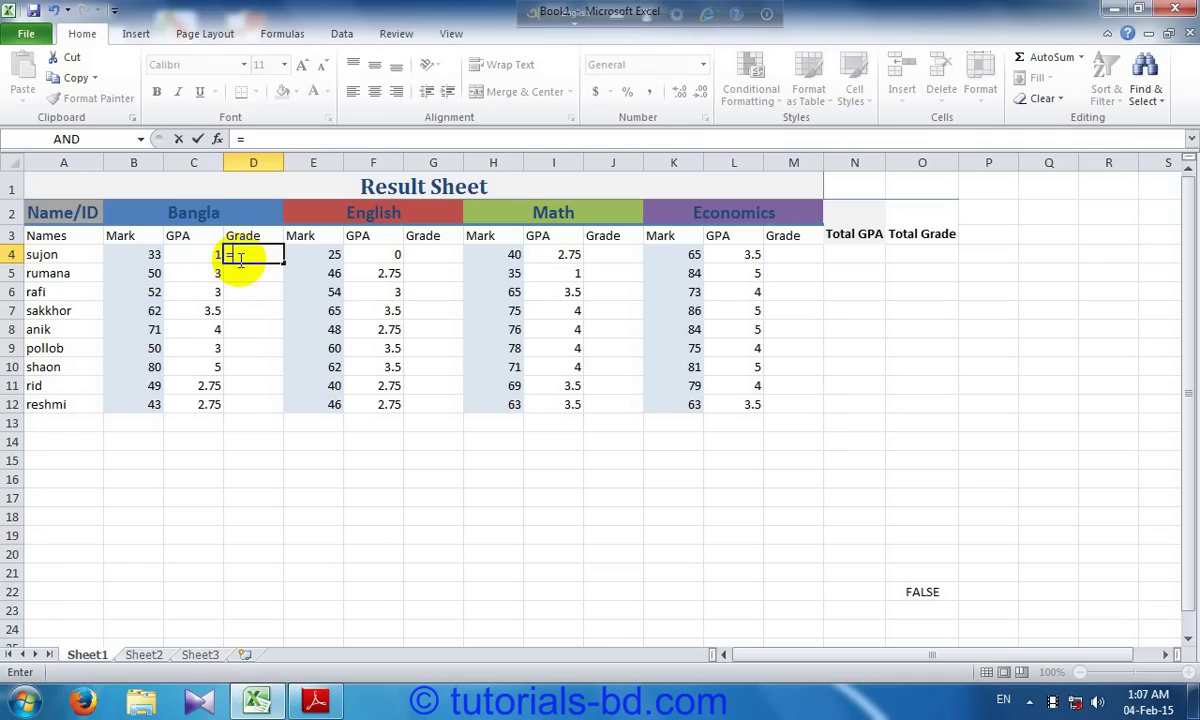
pyautogui.write('if')
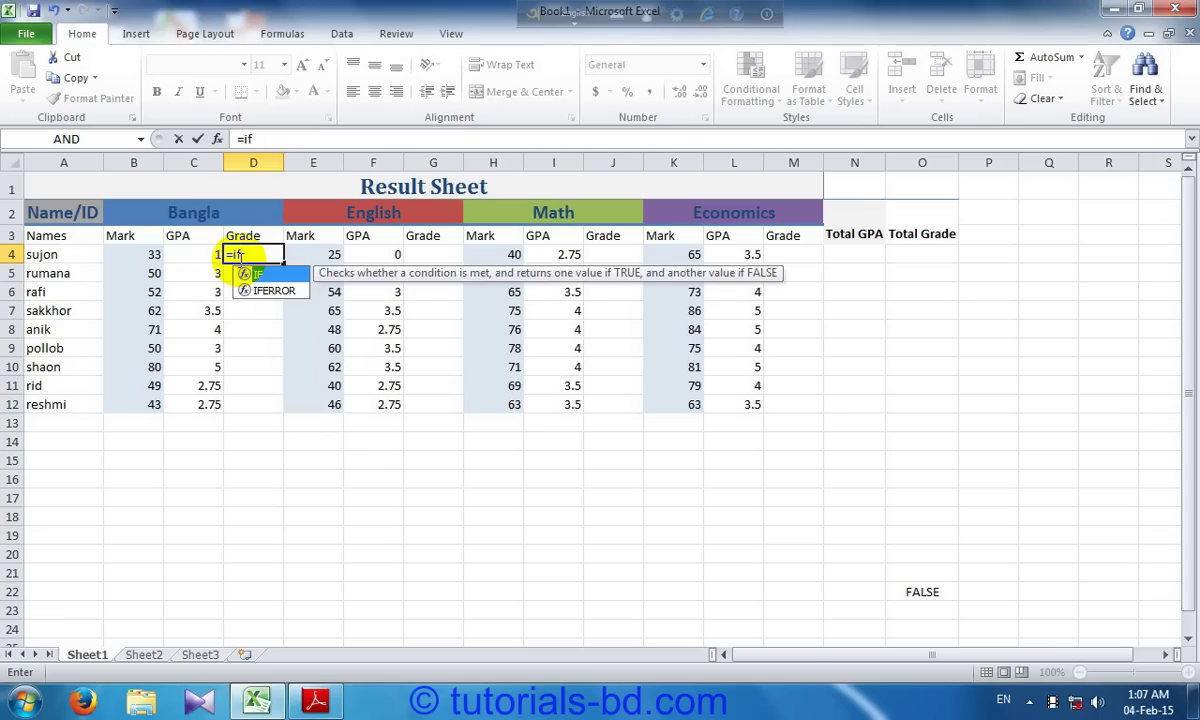
pyautogui.write('(')
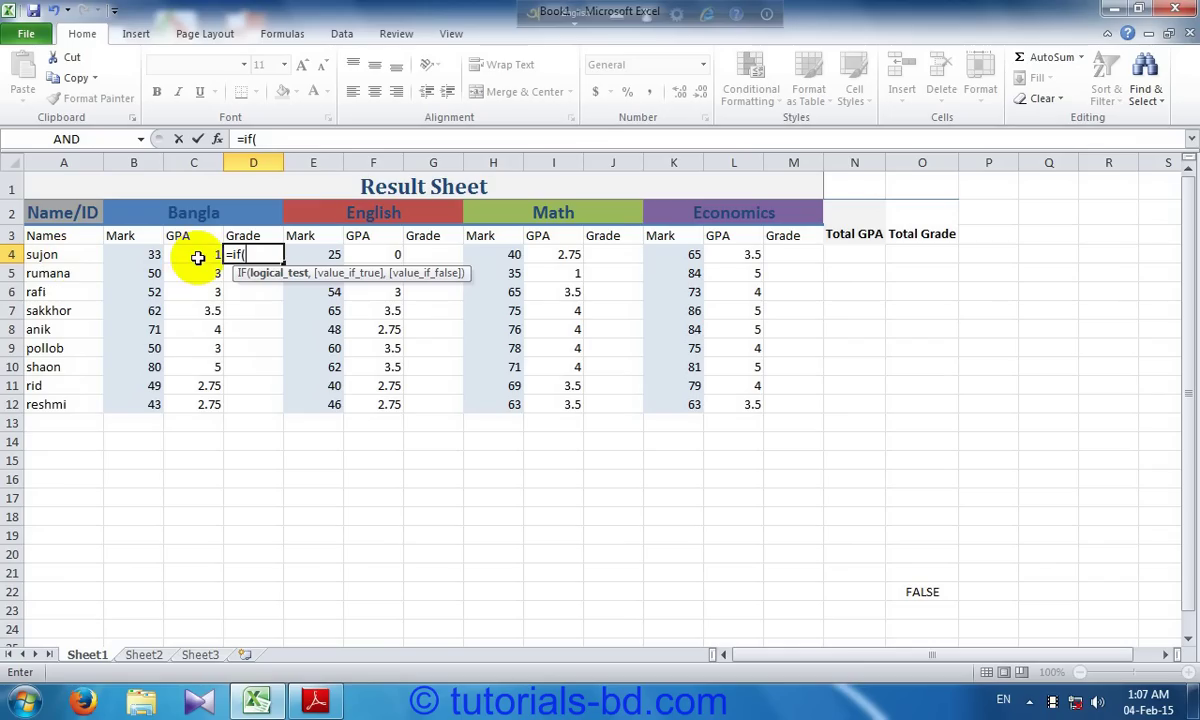
pyautogui.click(194, 257)
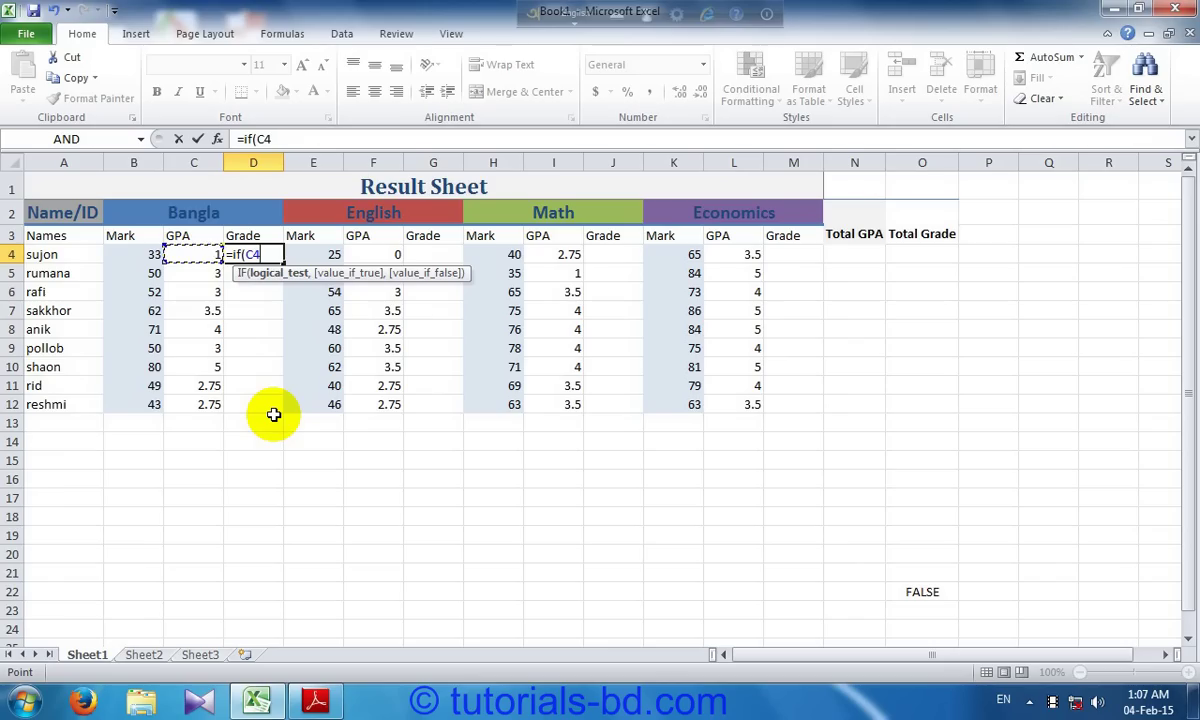
pyautogui.write('=')
pyautogui.press('BackSpace')
pyautogui.write('=')
pyautogui.write('5')
pyautogui.write(',')
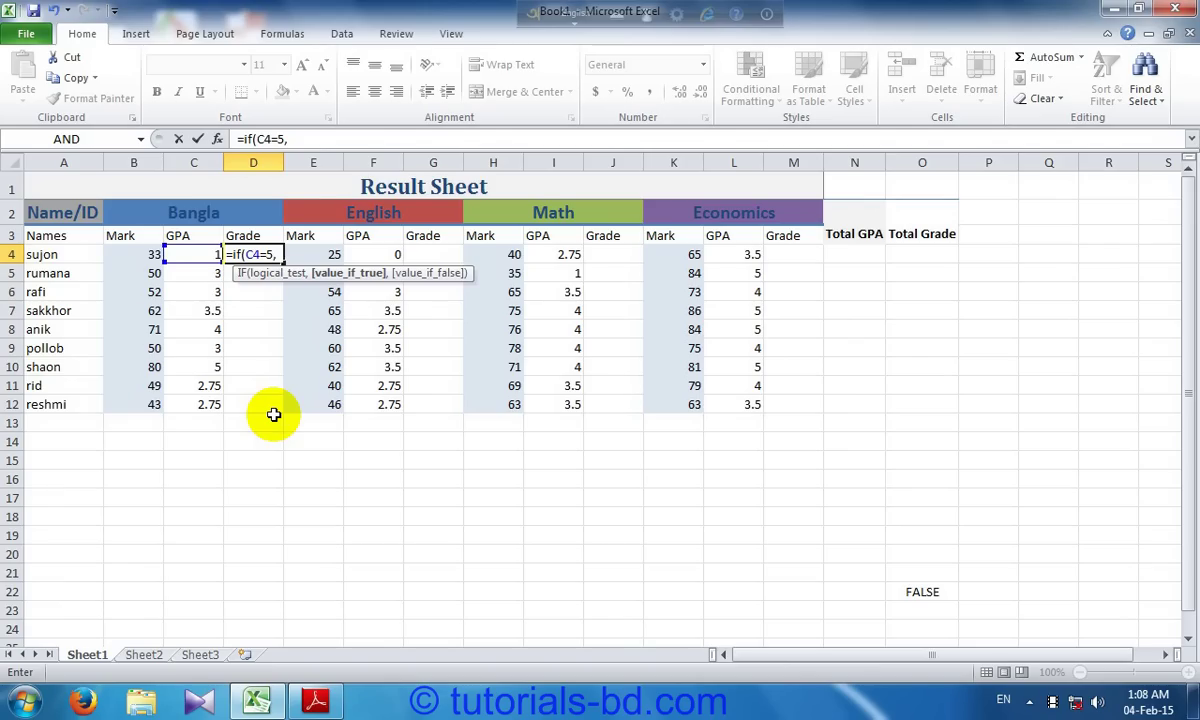
pyautogui.write('"')
pyautogui.write('a')
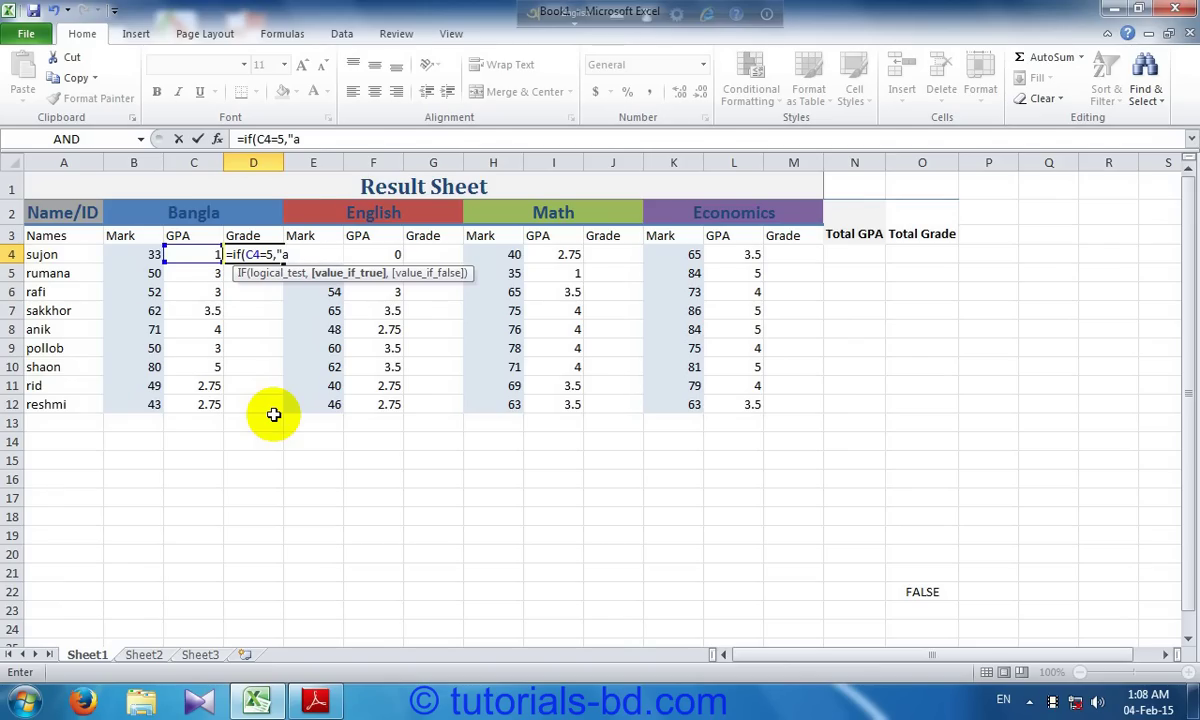
pyautogui.press('BackSpace')
pyautogui.write('A')
pyautogui.write('+"')
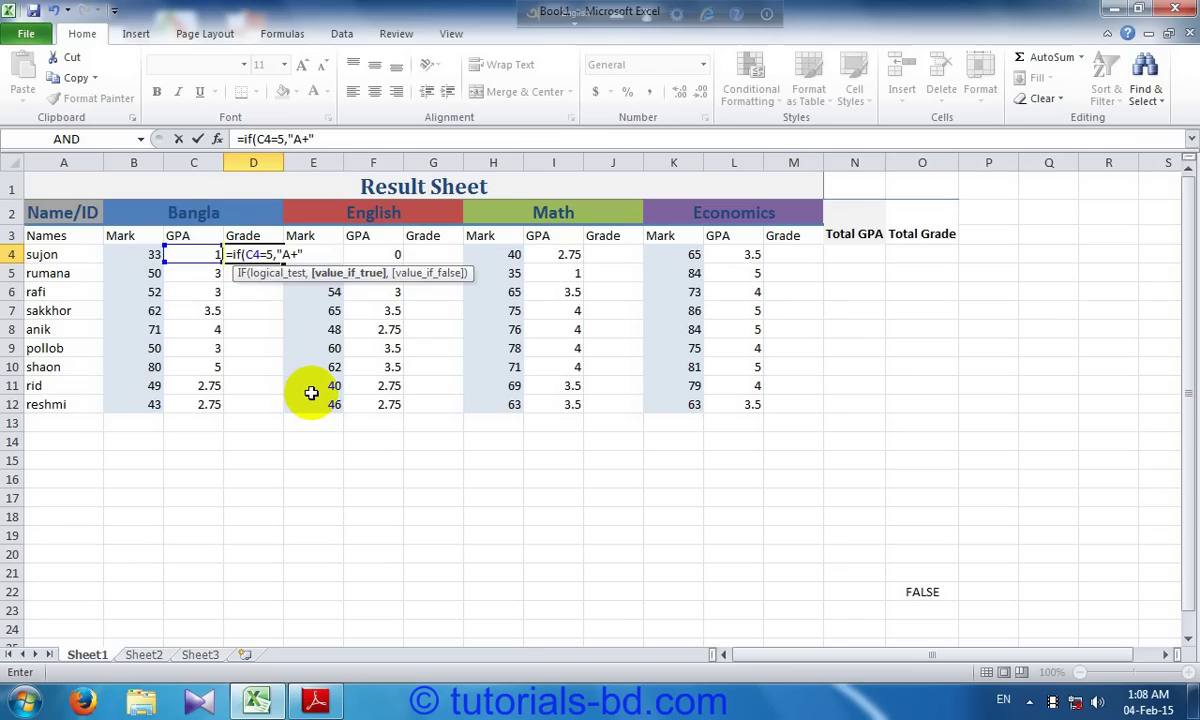
pyautogui.write(',')
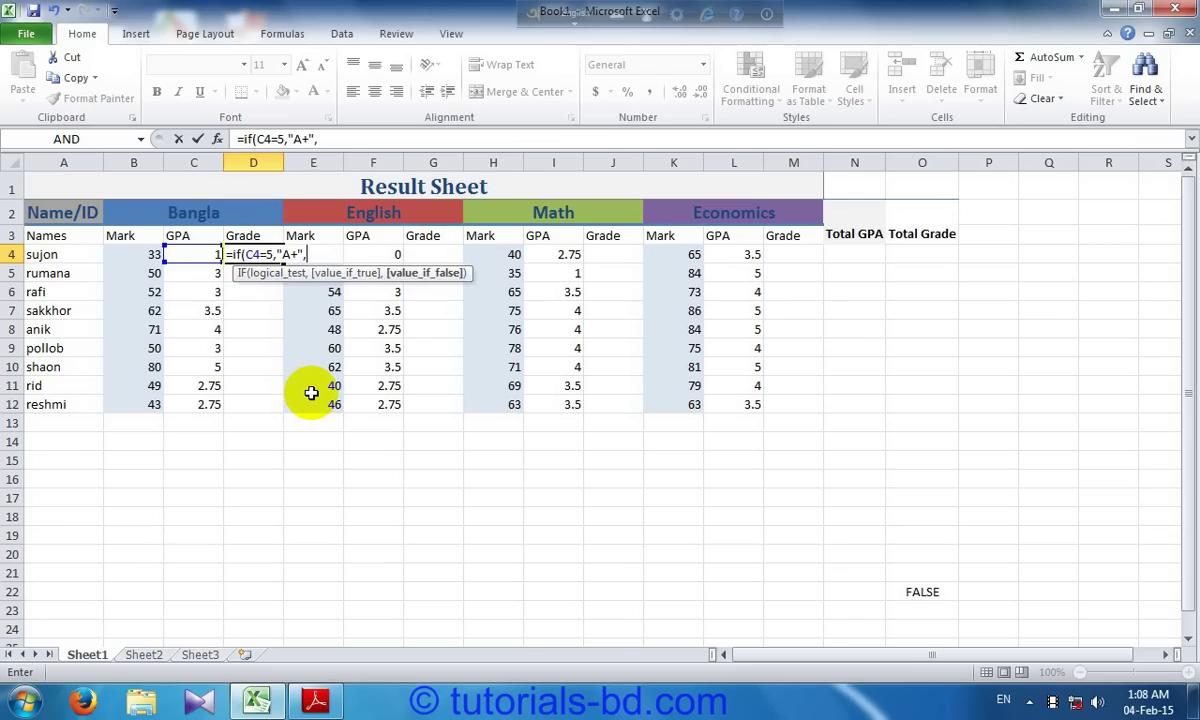
pyautogui.write('if')
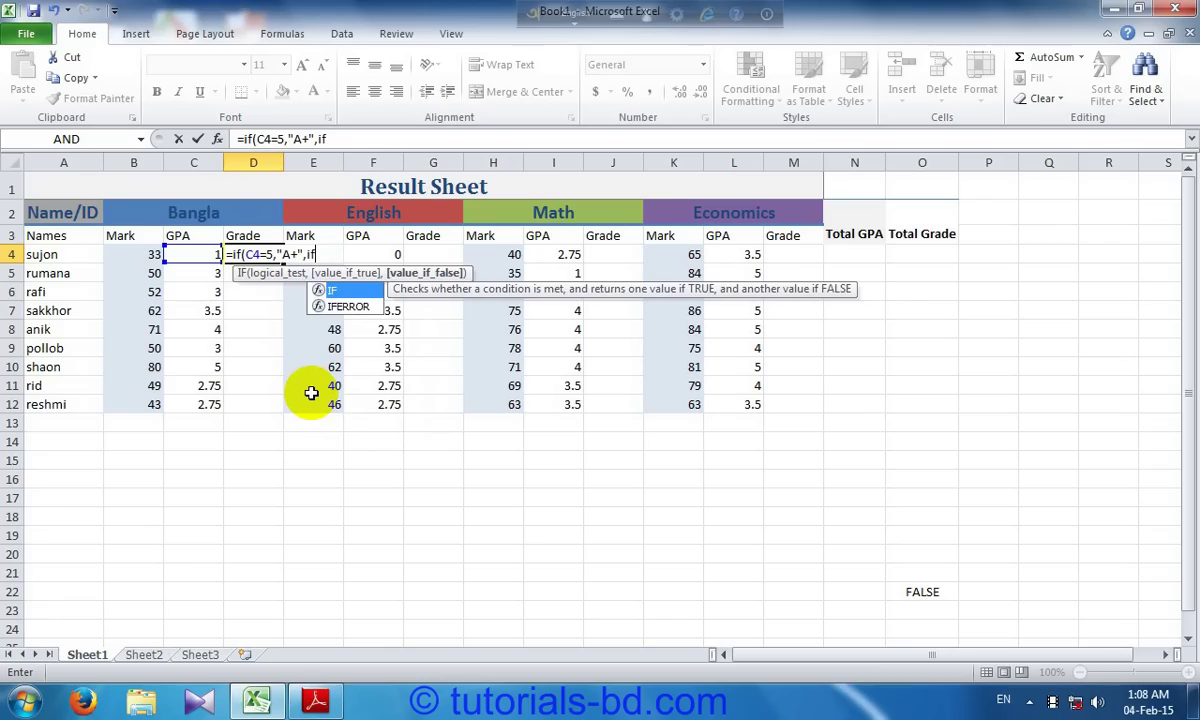
pyautogui.write('(')
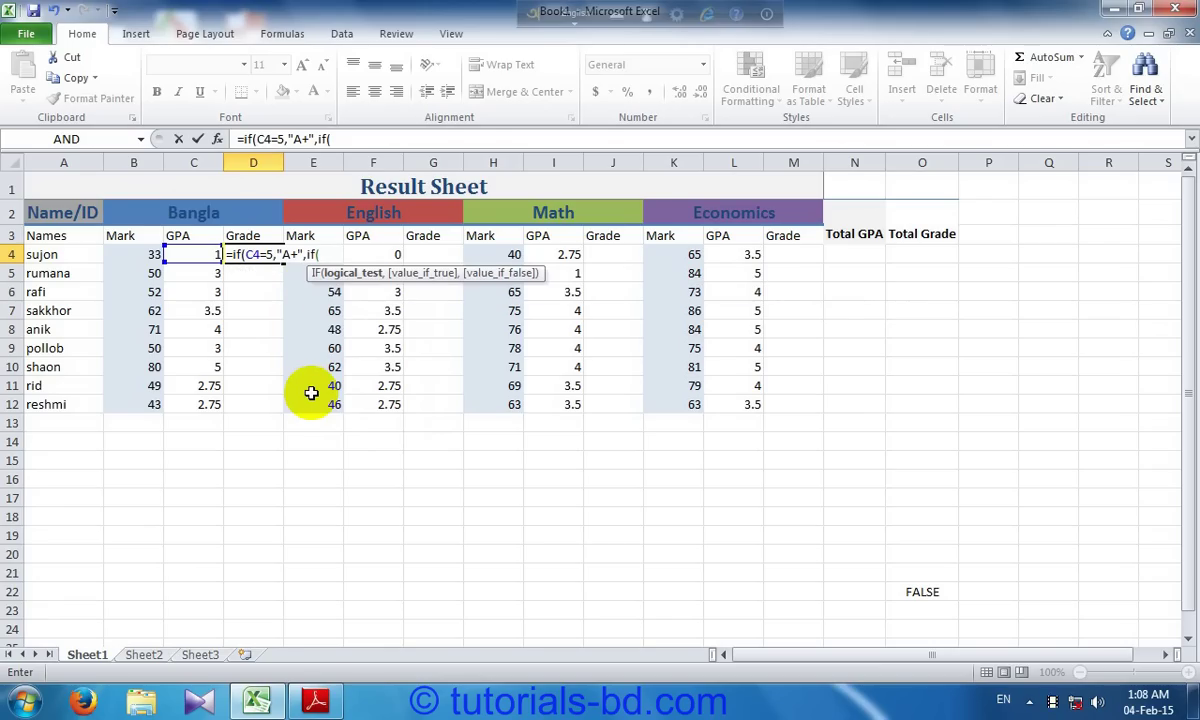
# Add a nested test returning "A" when C4 is at least 4, opening the next IF.
pyautogui.click(192, 257)
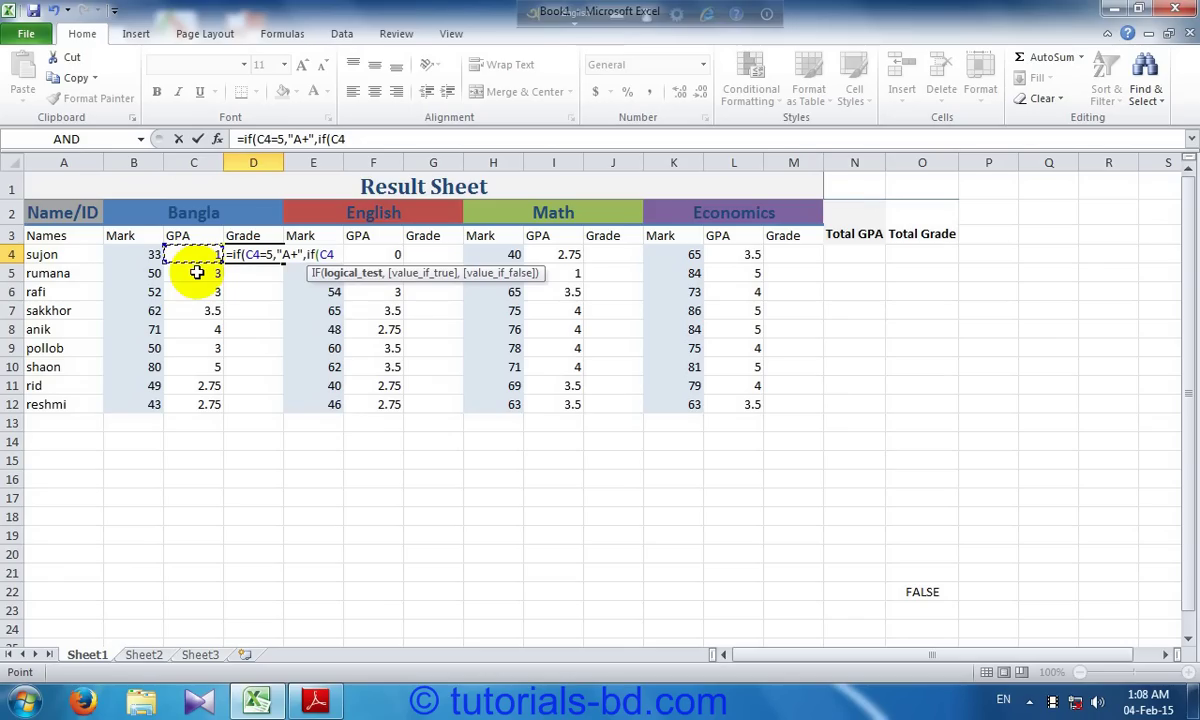
pyautogui.write('>=')
pyautogui.write('4')
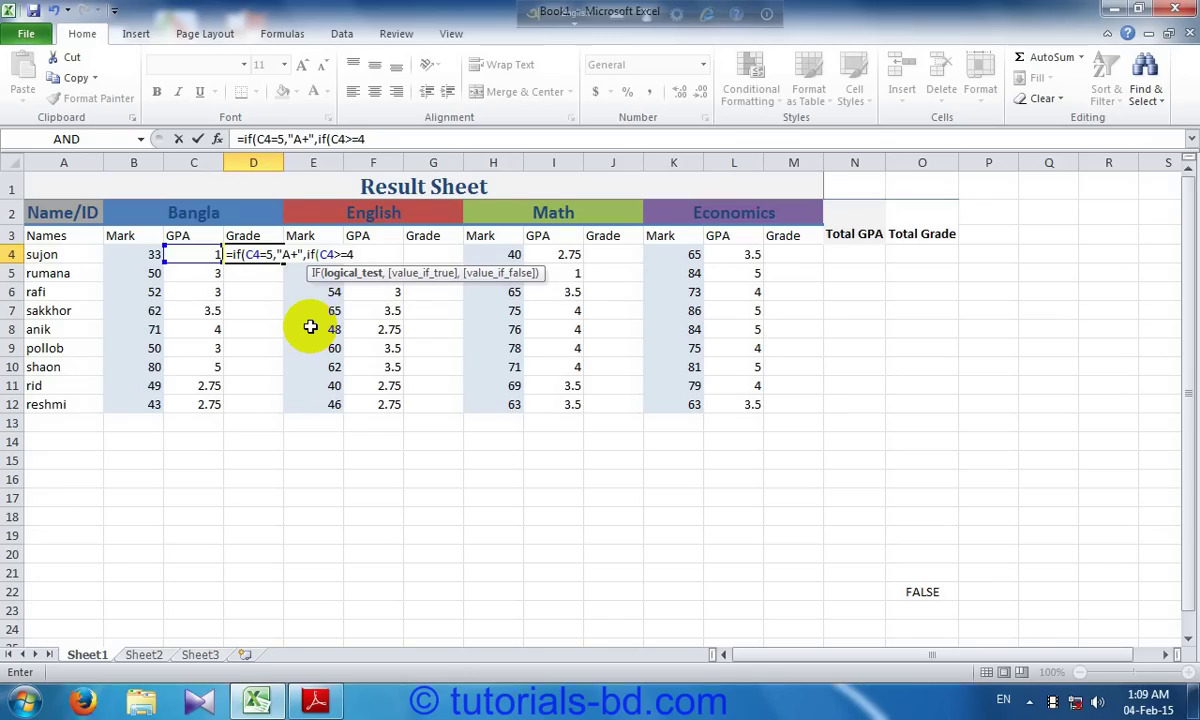
pyautogui.write(',')
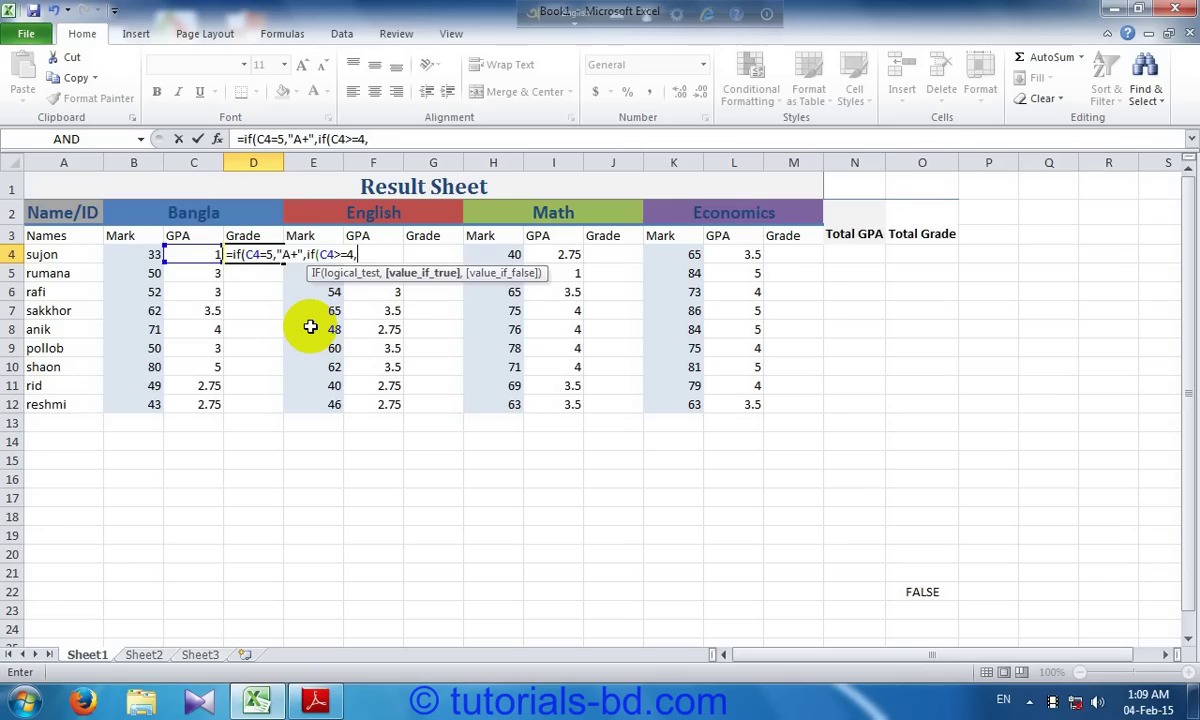
pyautogui.write('"')
pyautogui.write('A"')
pyautogui.write(',')
pyautogui.write(',')
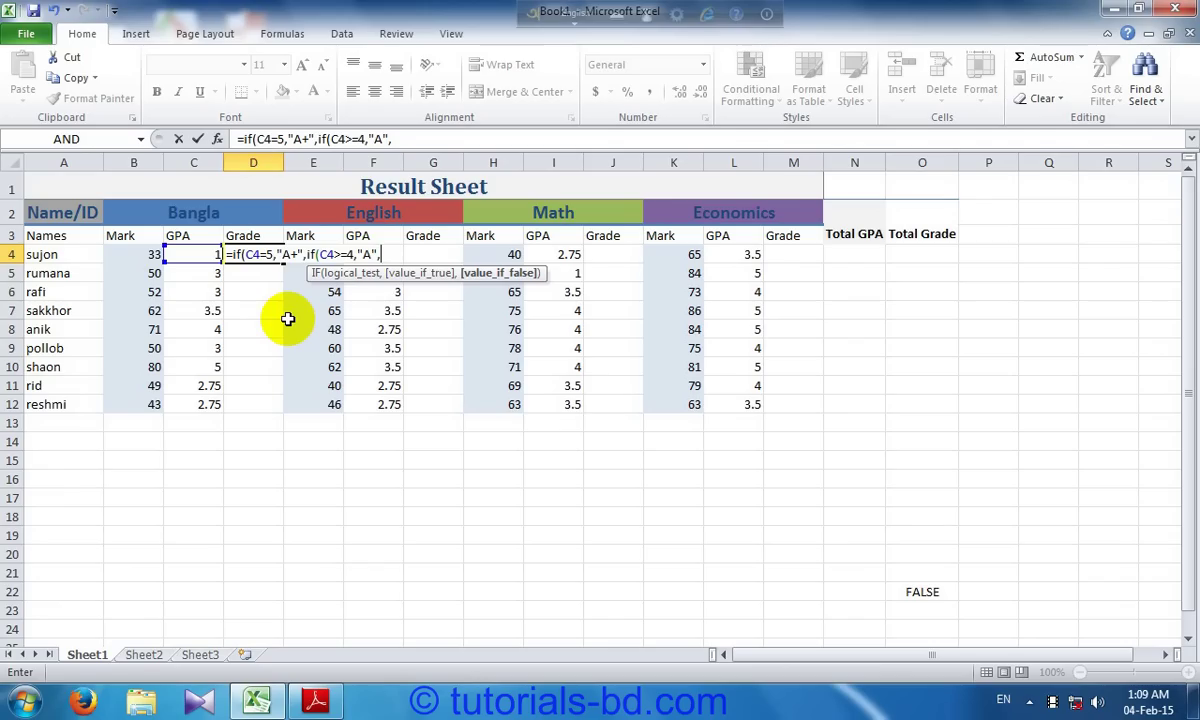
pyautogui.write('if')
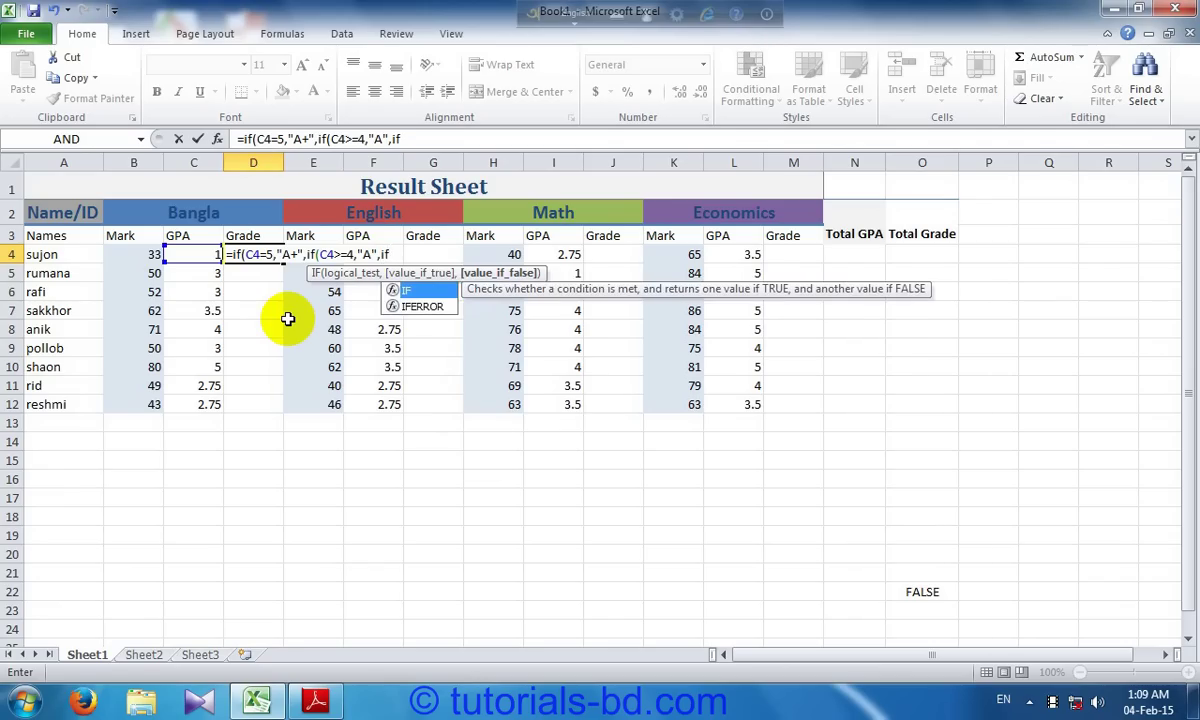
pyautogui.write('(')
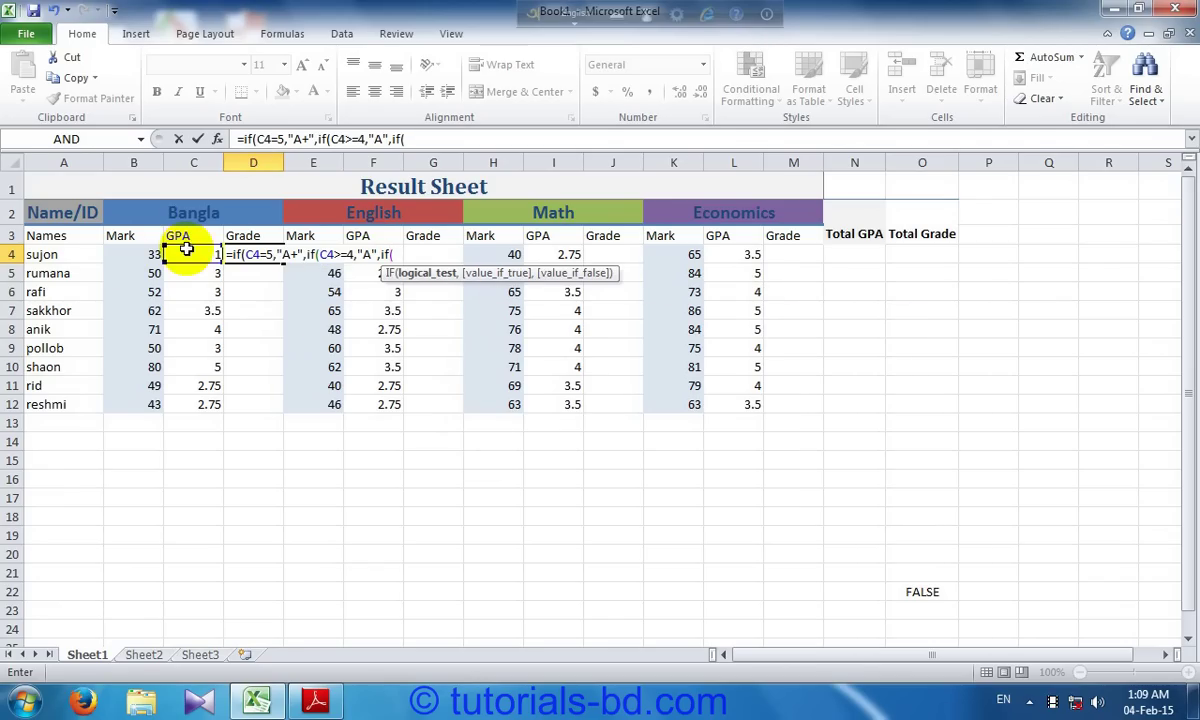
# Add tests returning "A-" for C4 at least 3.50 and "B" for at least 3.
pyautogui.click(185, 254)
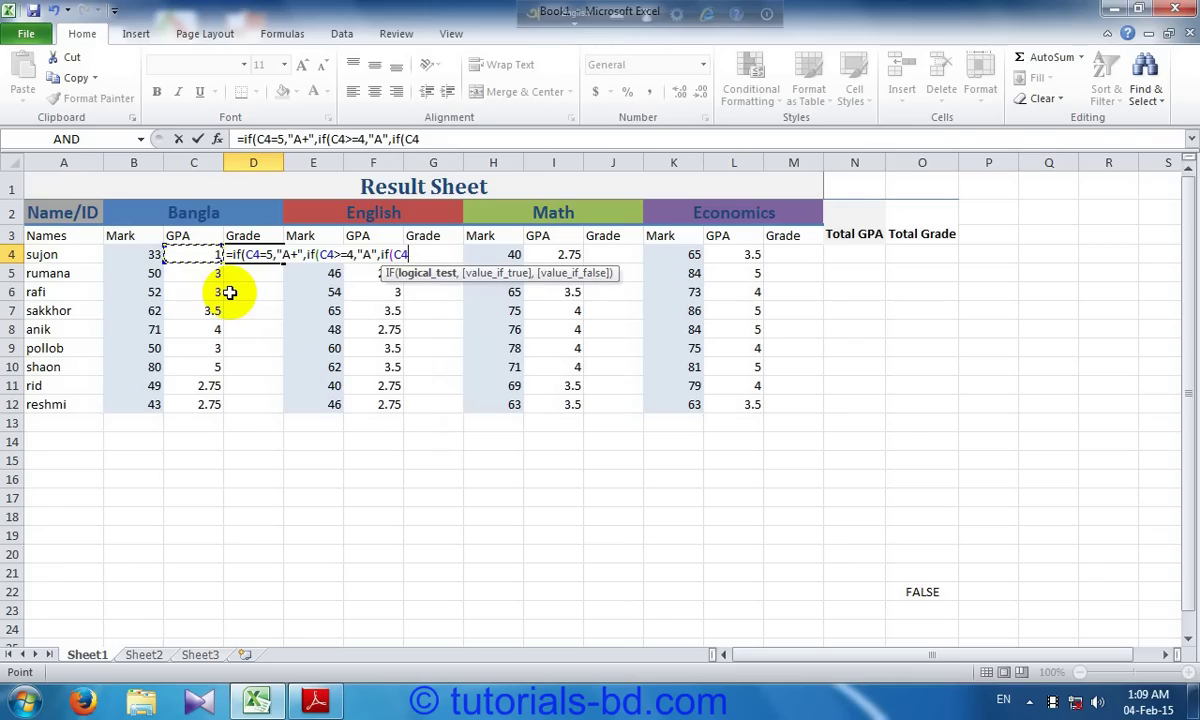
pyautogui.write('>=')
pyautogui.write('3')
pyautogui.write('.50')
pyautogui.write(',')
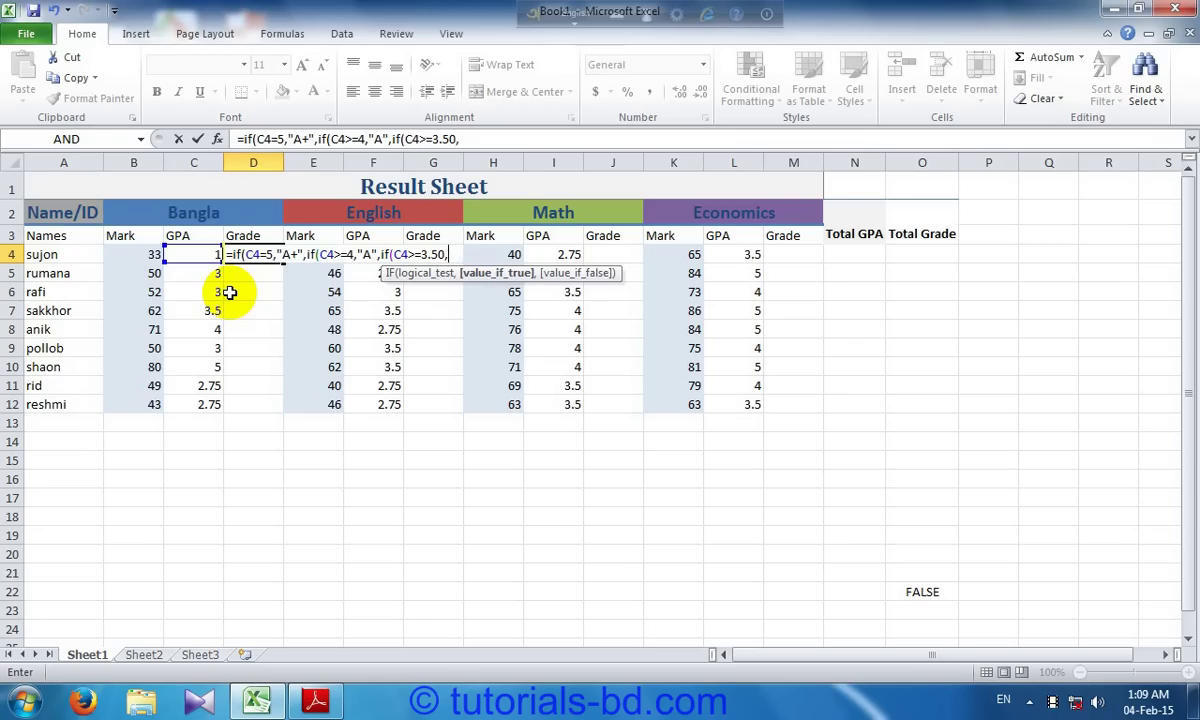
pyautogui.write('"A')
pyautogui.write('"')
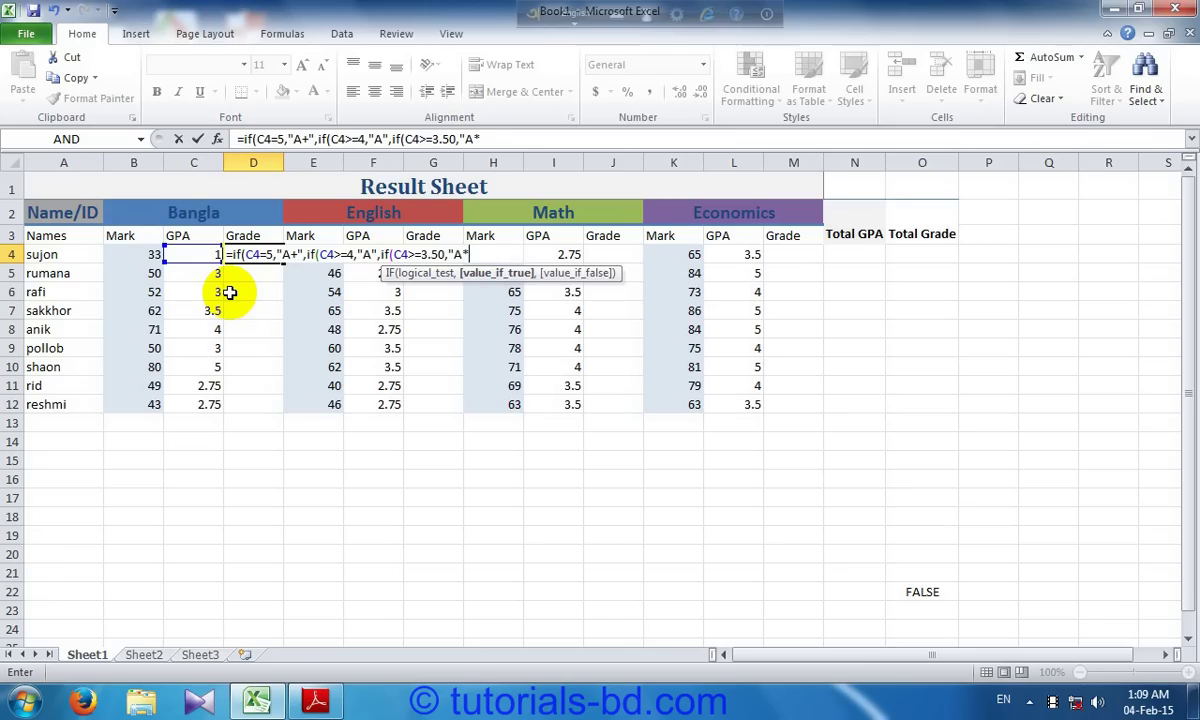
pyautogui.press('BackSpace')
pyautogui.write('-')
pyautogui.write('"')
pyautogui.write(',')
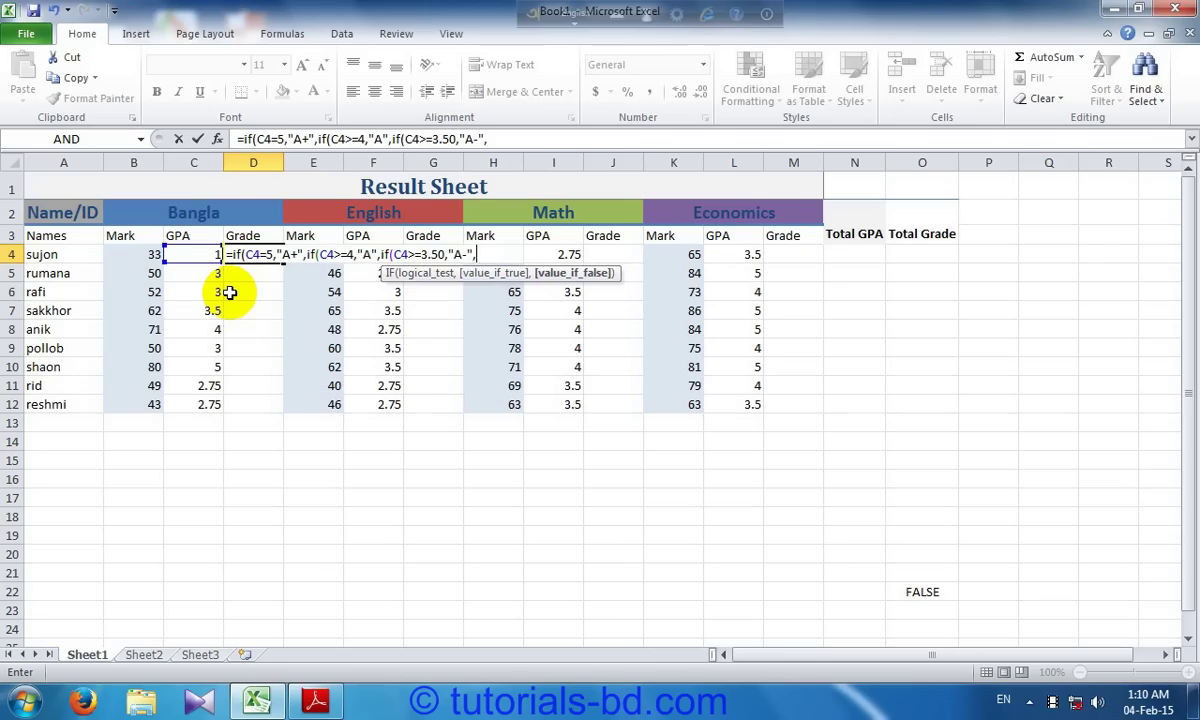
pyautogui.write('if')
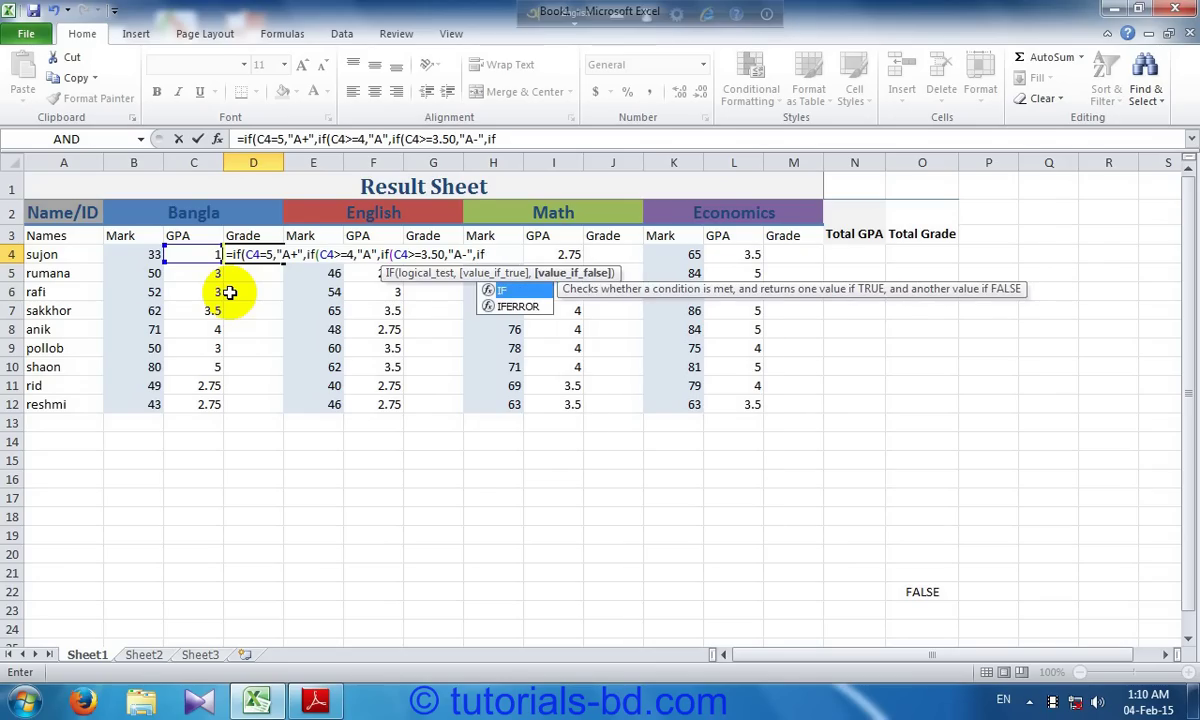
pyautogui.write('(')
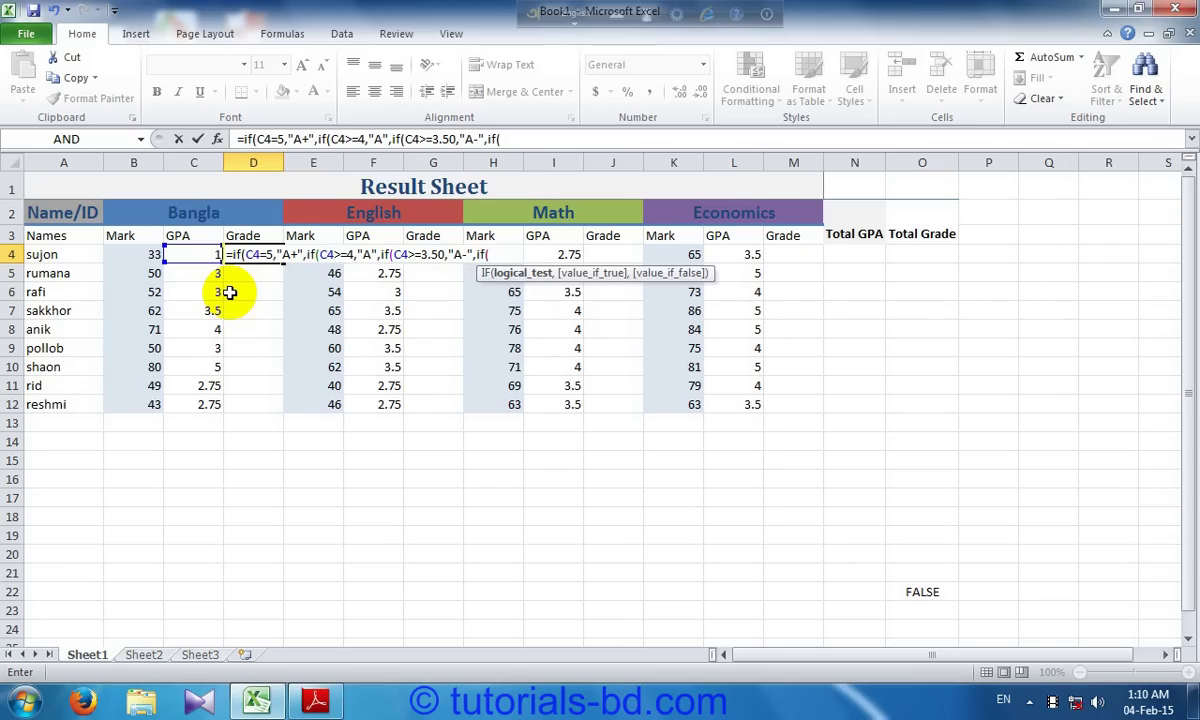
pyautogui.click(190, 254)
pyautogui.write('>')
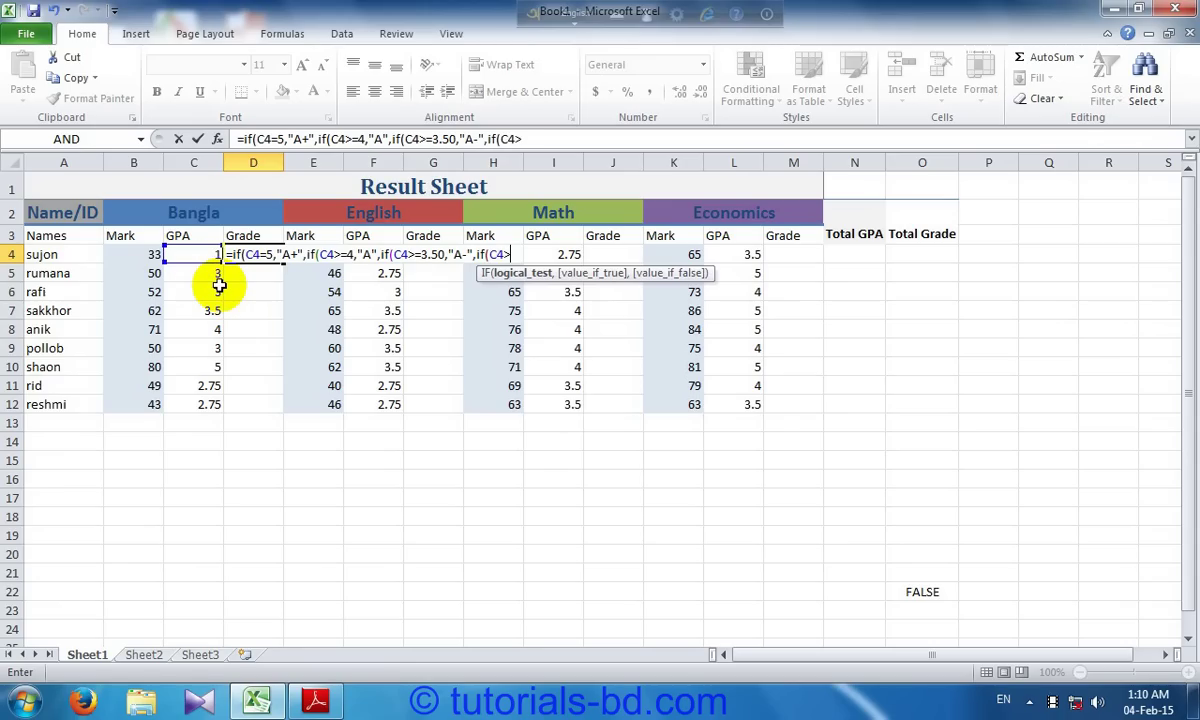
pyautogui.write('=')
pyautogui.write('3')
pyautogui.write(',')
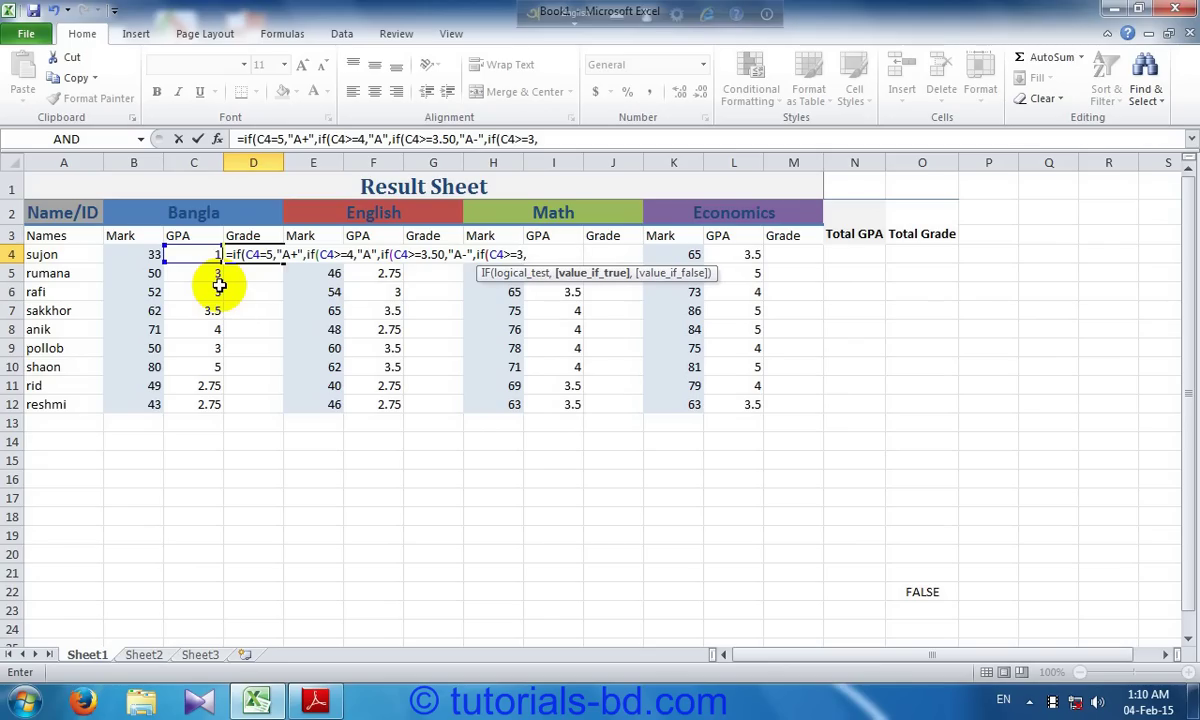
pyautogui.write('"')
pyautogui.write('B')
pyautogui.write('",')
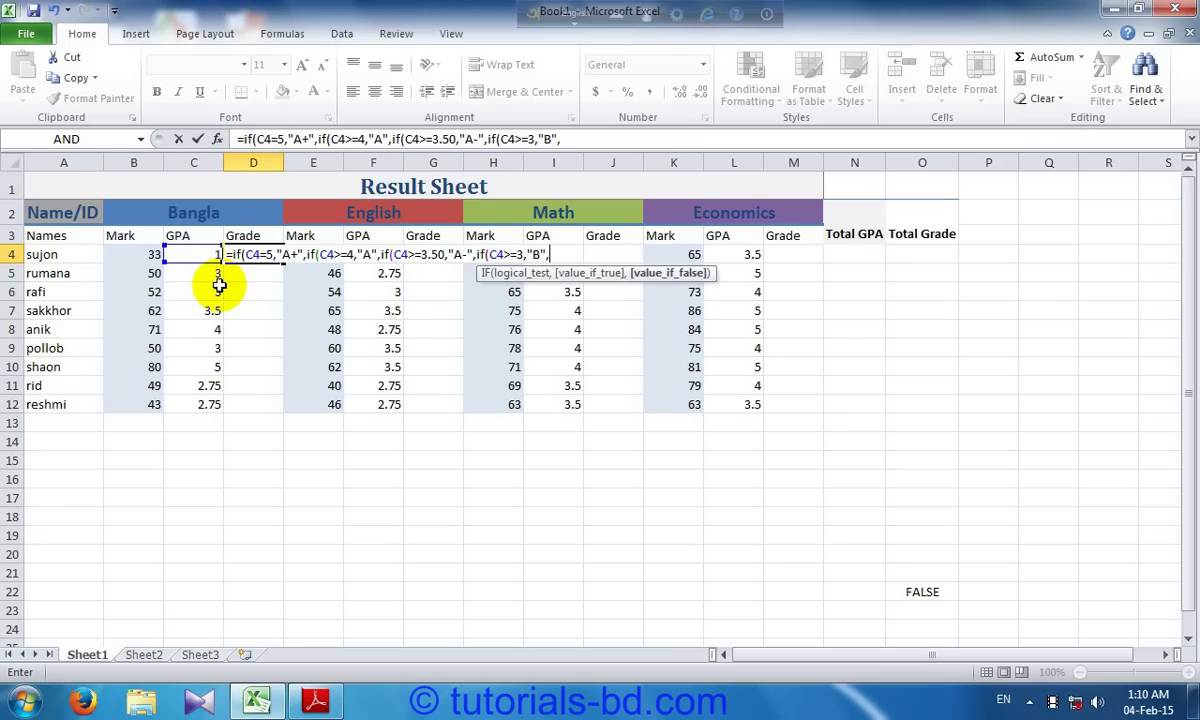
pyautogui.write('if')
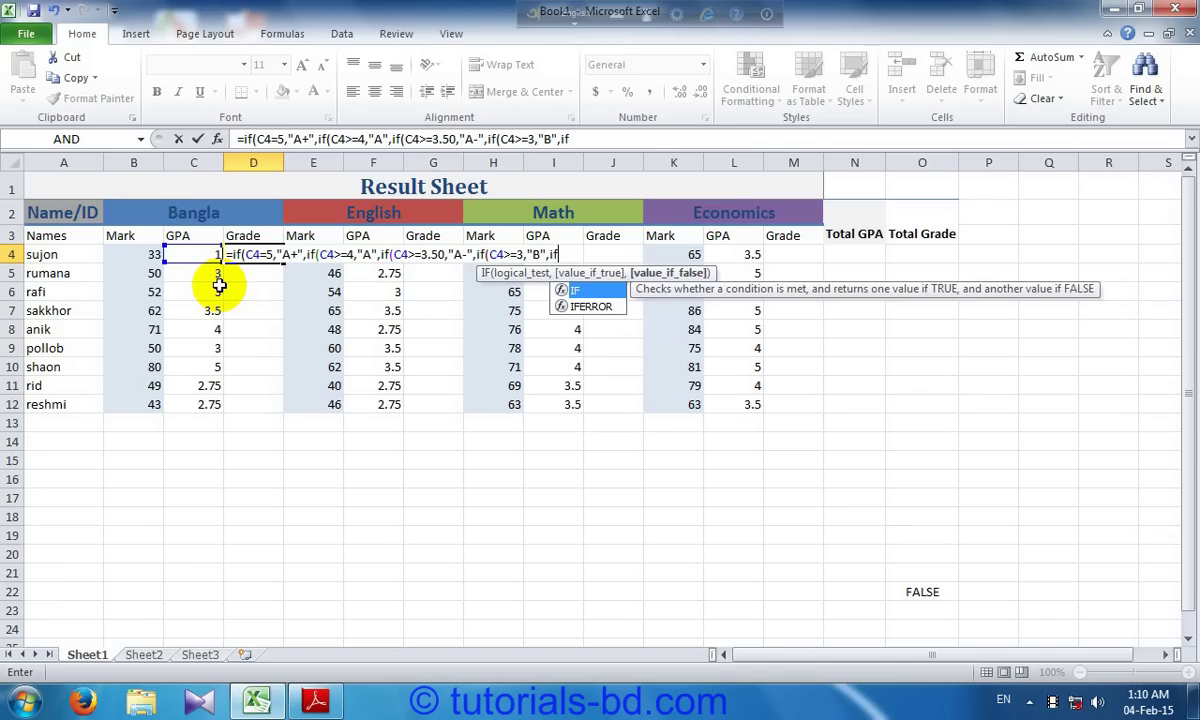
pyautogui.write('(')
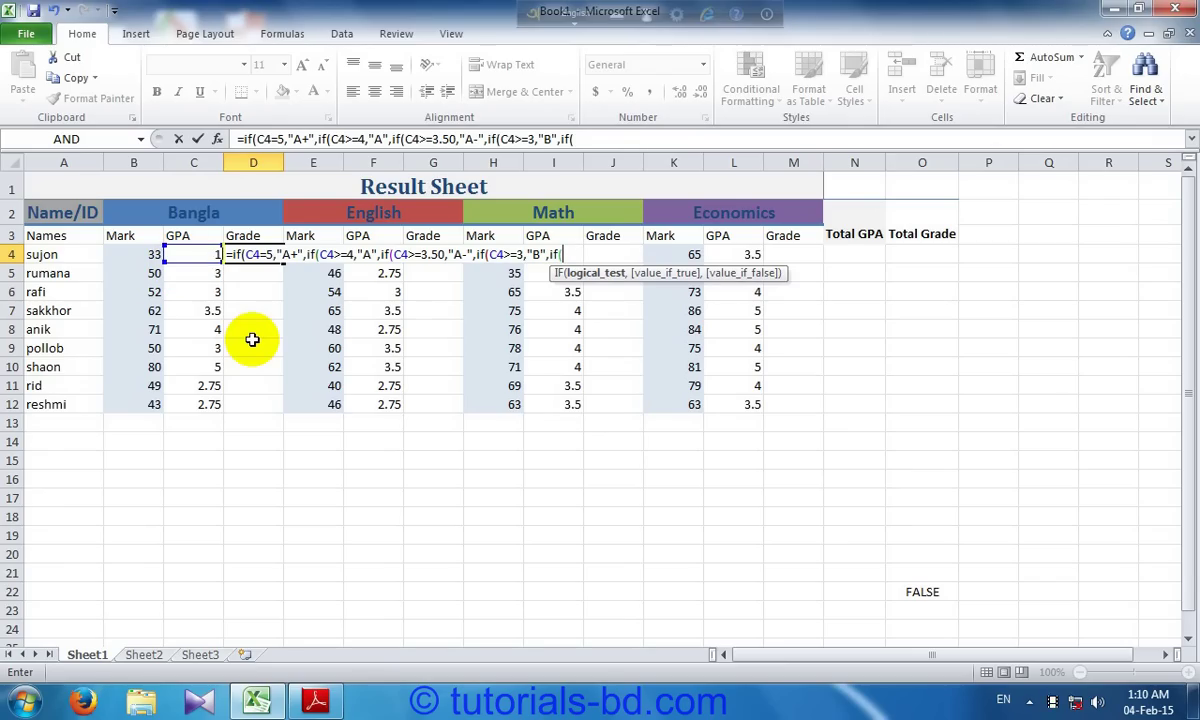
# Add the condition C4>2.75 with a "C" result, typed as C"C".
pyautogui.write('2')
pyautogui.press('BackSpace')
pyautogui.click(204, 252)
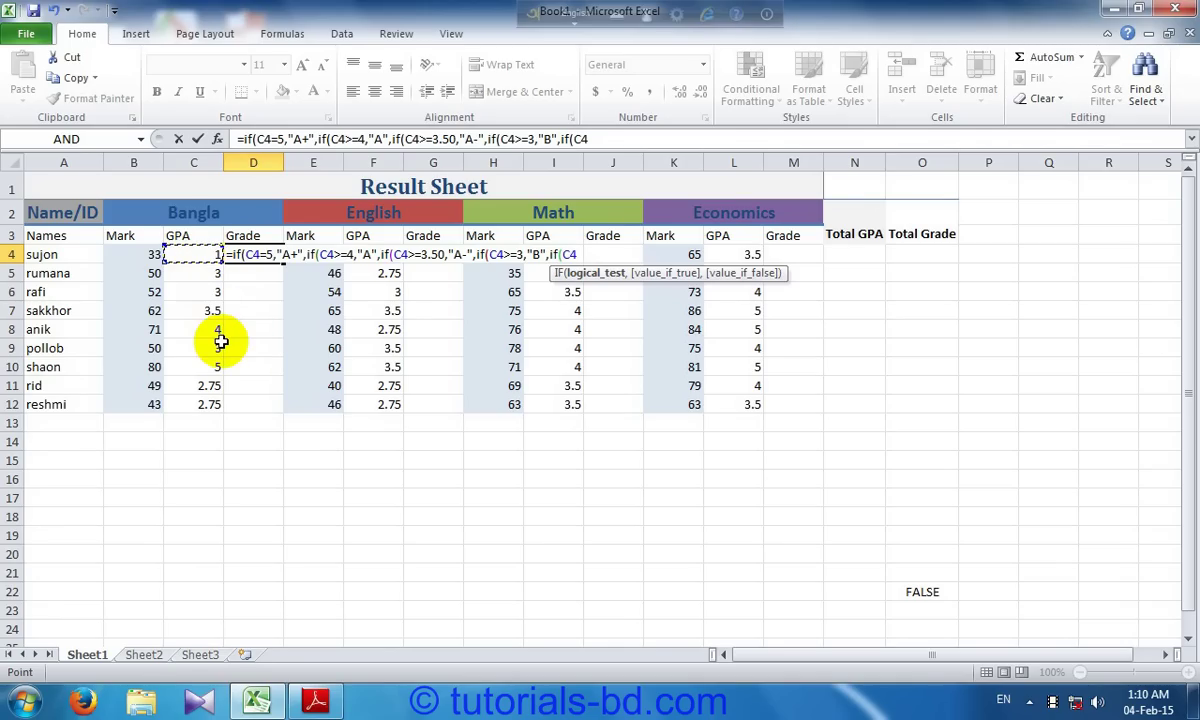
pyautogui.write('>2')
pyautogui.write('.75')
pyautogui.write(',')
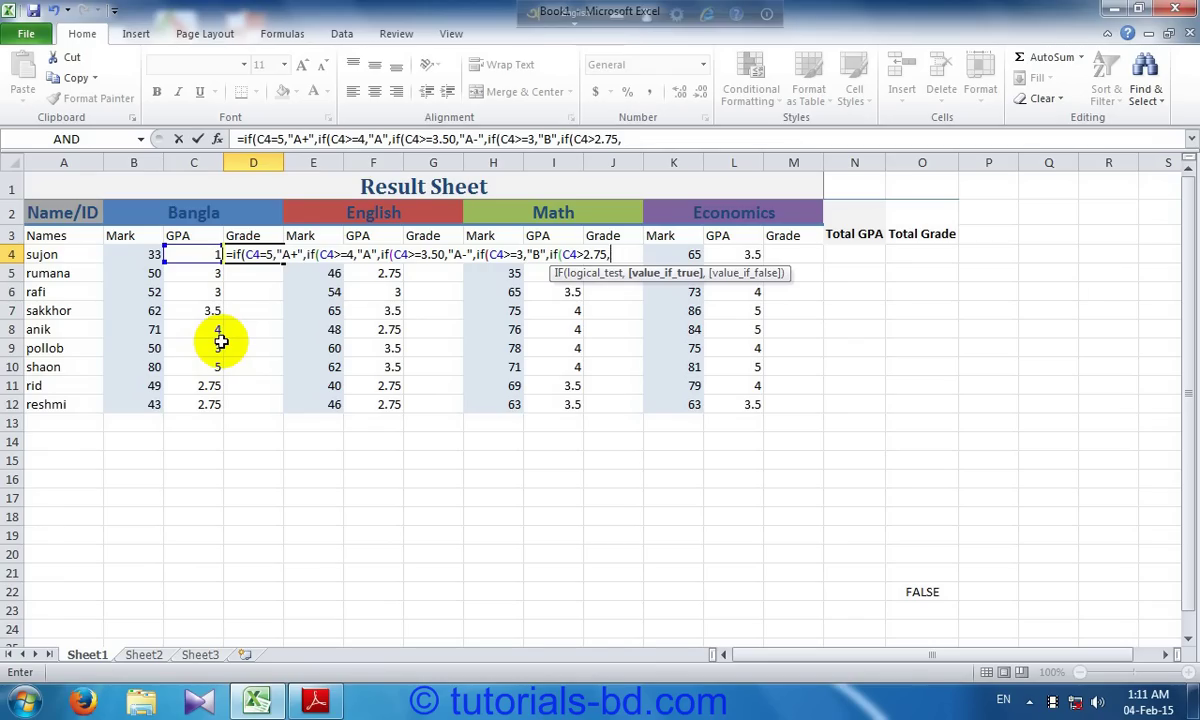
pyautogui.write('C')
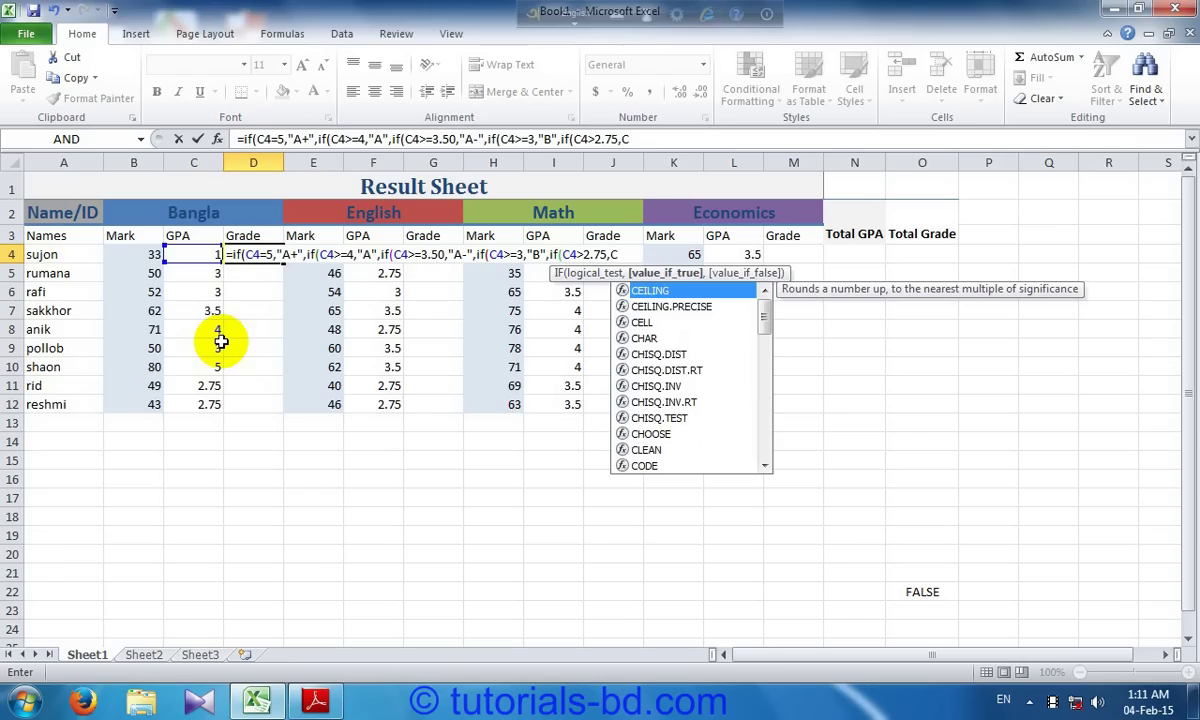
pyautogui.write('"C')
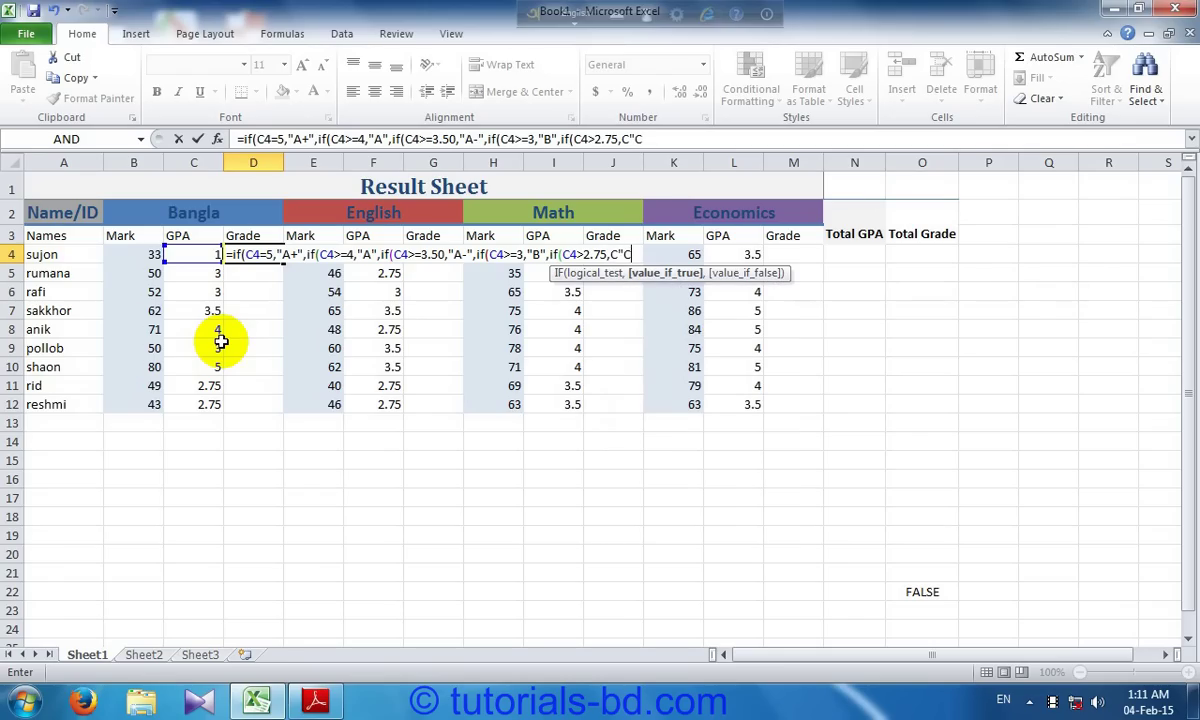
pyautogui.write('"')
# After Excel's error, correct C"C" to "C" and begin another IF.
pyautogui.press('Return')
pyautogui.press('Return')
pyautogui.click(650, 143)
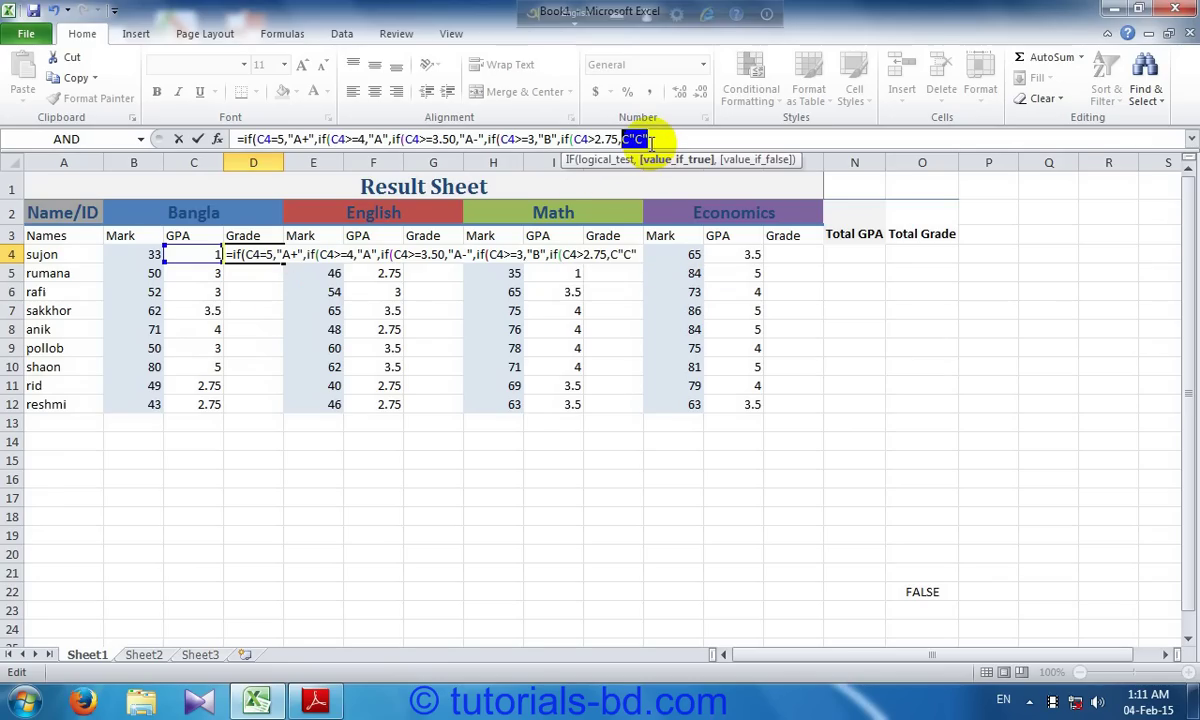
pyautogui.press('BackSpace')
pyautogui.write('"C')
pyautogui.write('"')
pyautogui.write(',')
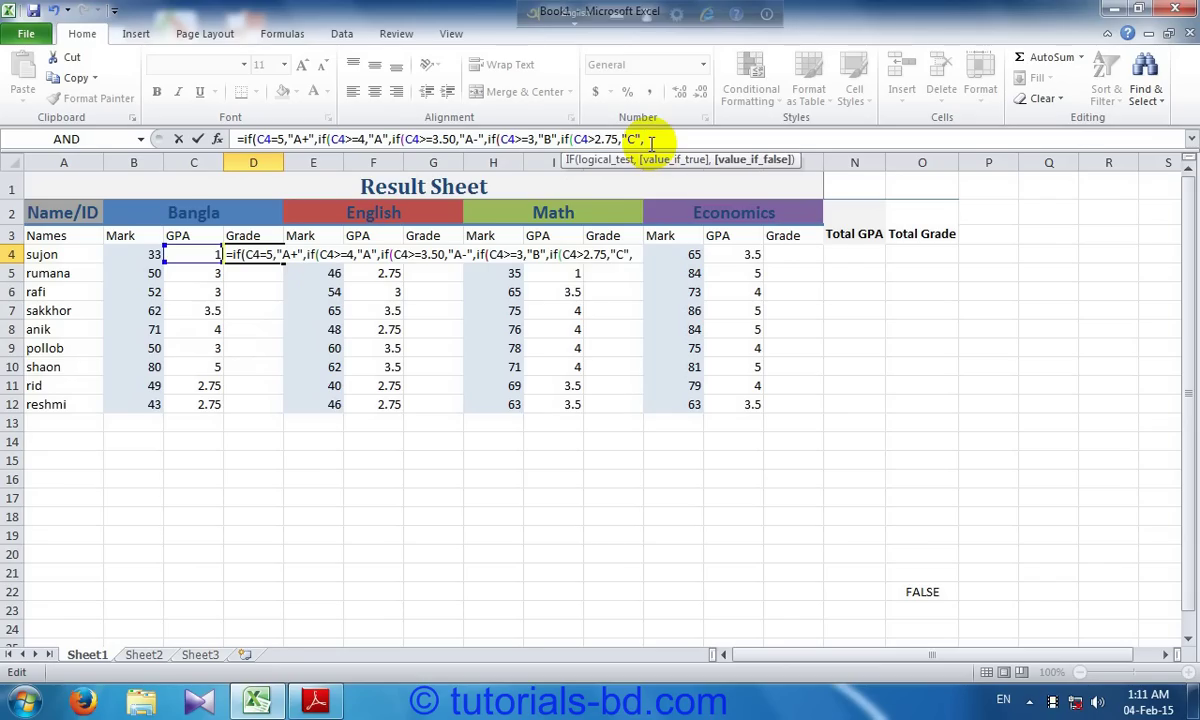
pyautogui.write('if(')
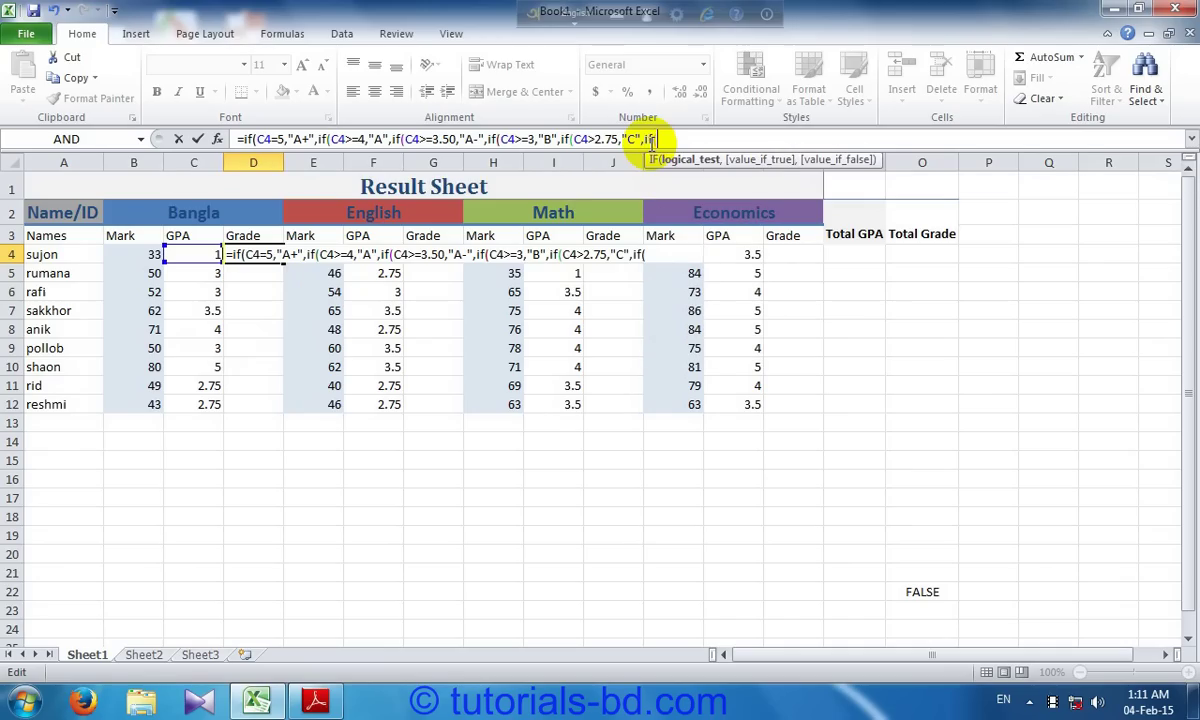
# Add the nested test C4>=1 returning "D" to D4's formula.
pyautogui.click(184, 255)
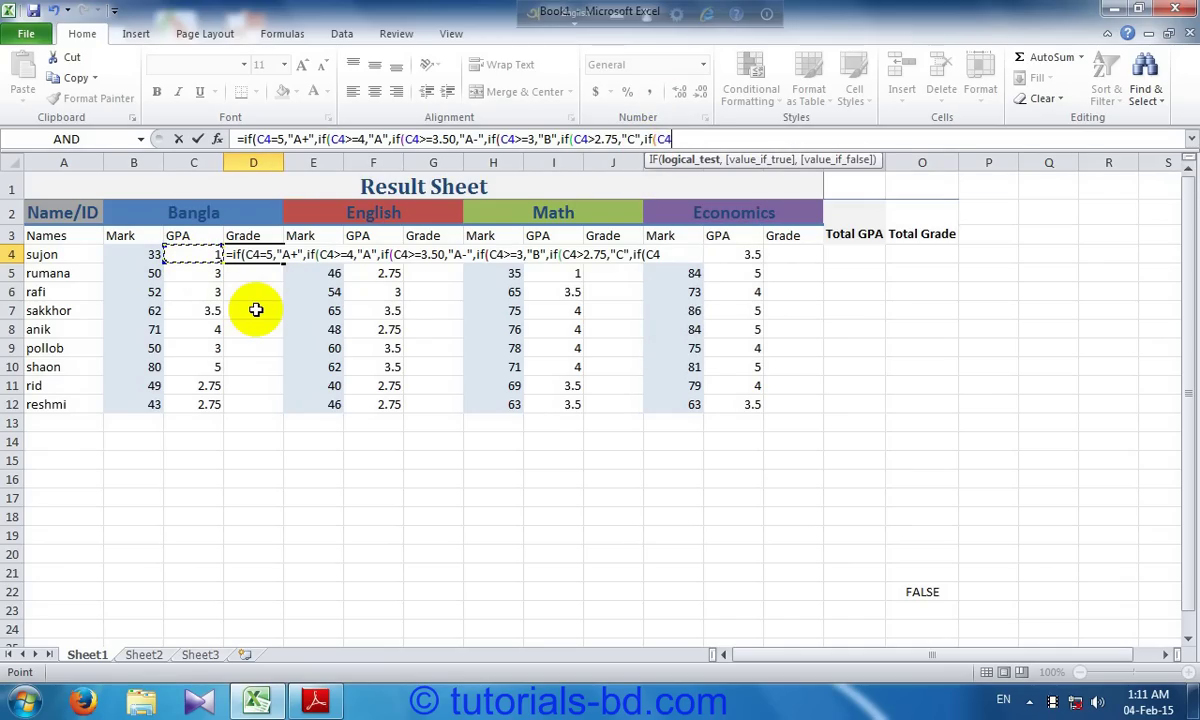
pyautogui.write('>')
pyautogui.write('=')
pyautogui.write('1,')
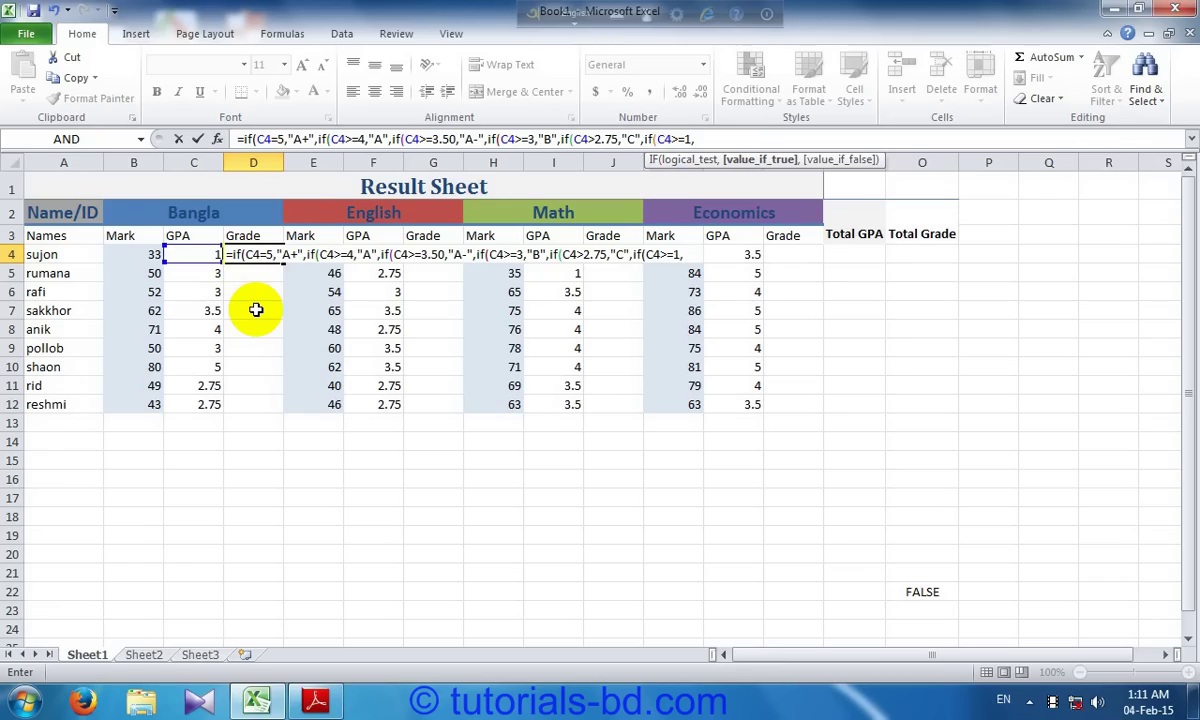
pyautogui.write('"D')
pyautogui.write('"')
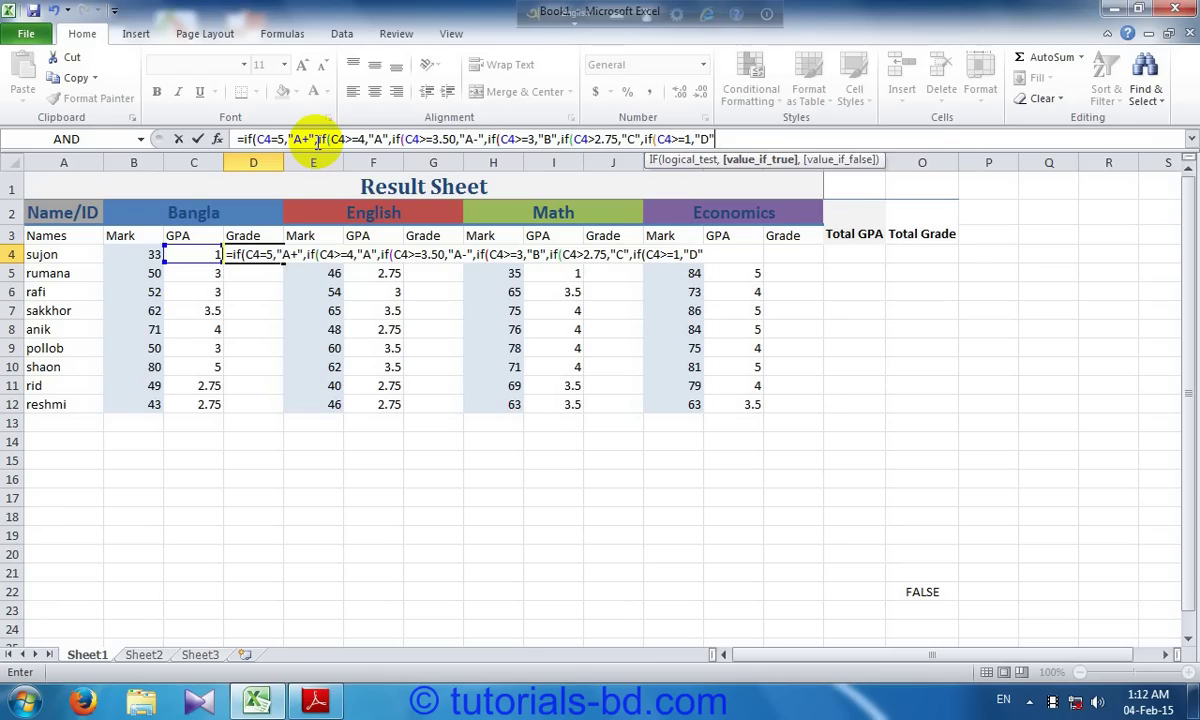
# Insert a comma right after "A+" in D4's formula text.
pyautogui.click(317, 139)
pyautogui.write(',')
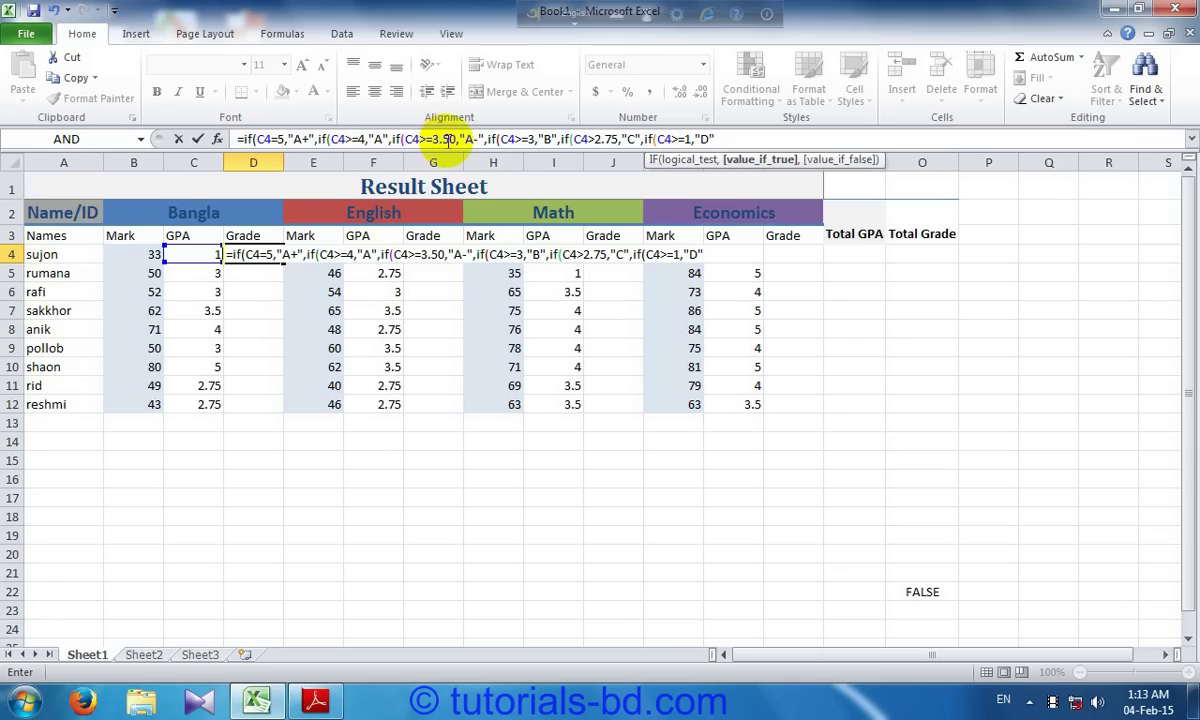
pyautogui.click(453, 140)
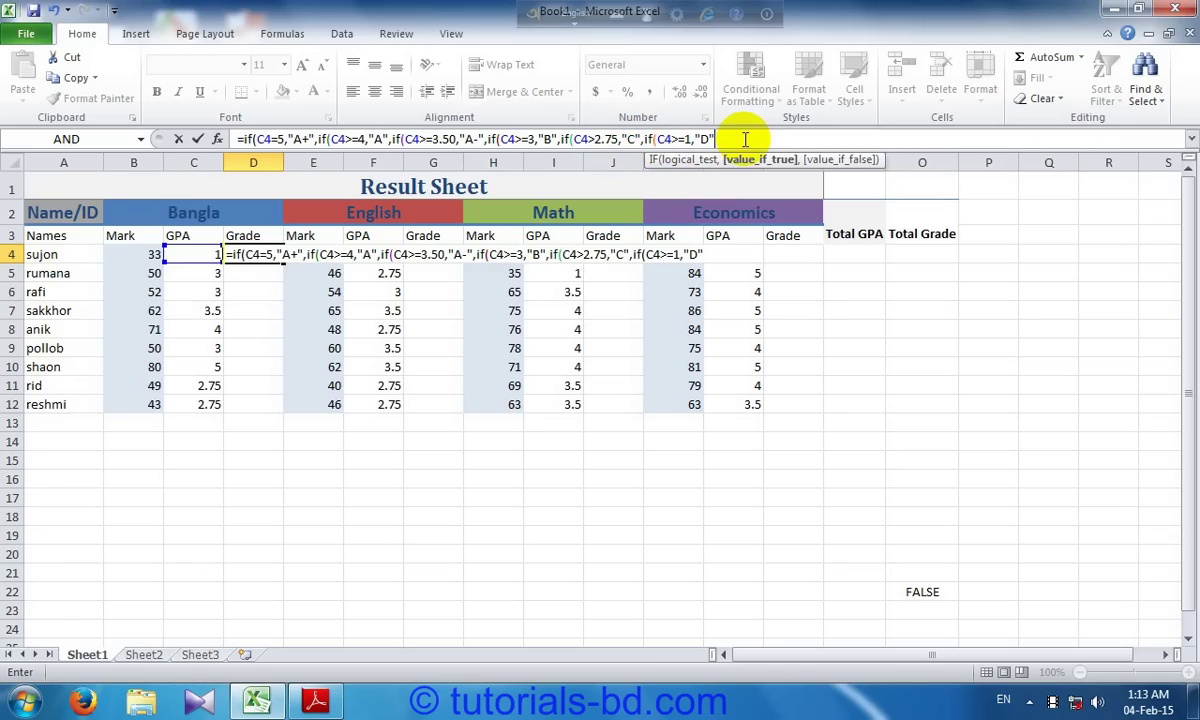
# End D4's formula with "F" as the final fallback and closing parentheses, then enter it.
pyautogui.write(',"')
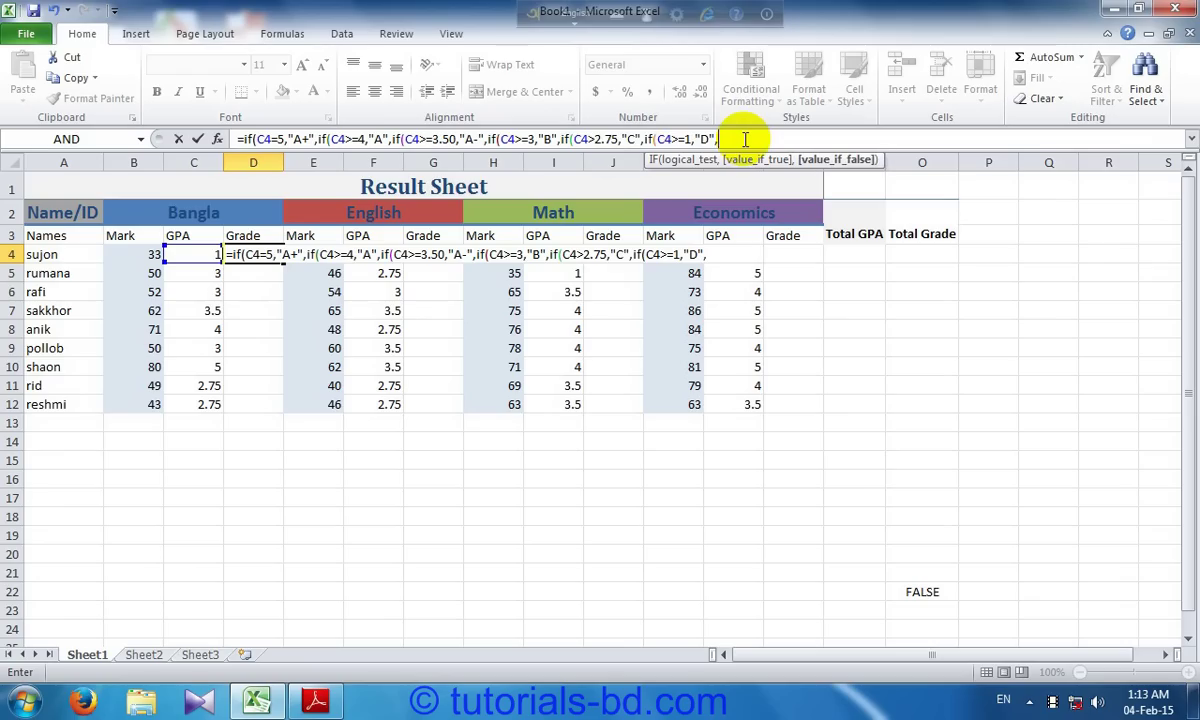
pyautogui.write('F')
pyautogui.write(')')
pyautogui.write(')))')
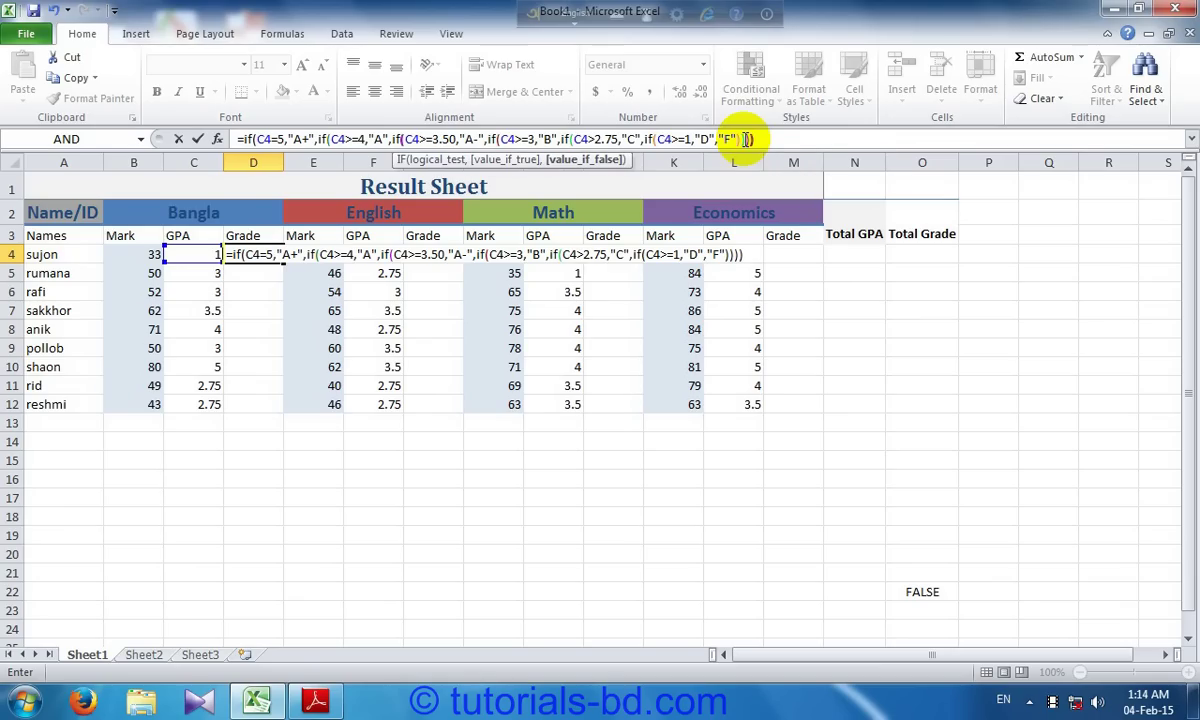
pyautogui.write(')))')
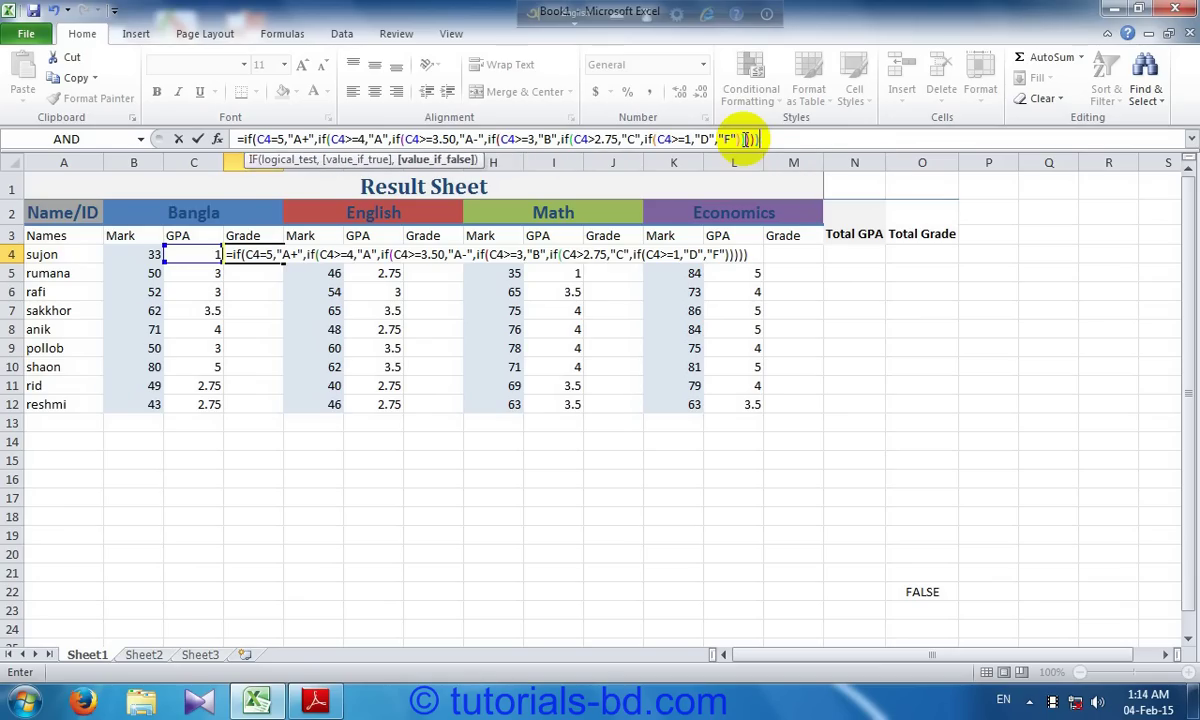
pyautogui.write(')')
pyautogui.click(765, 139)
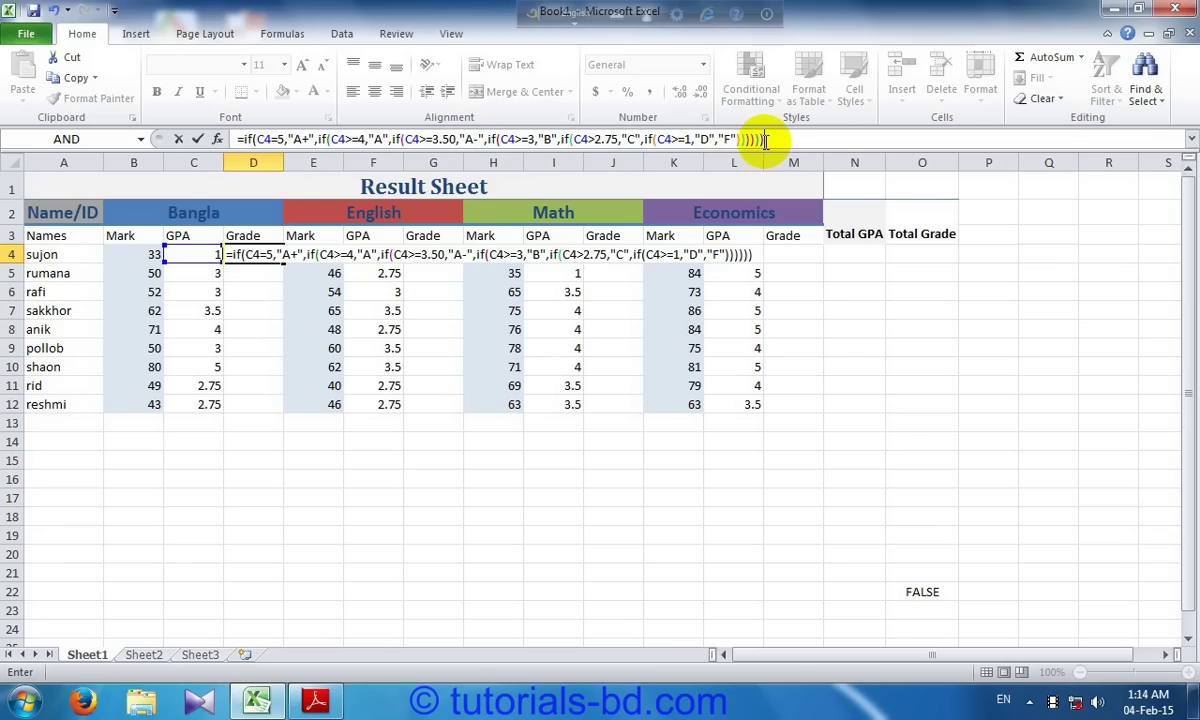
pyautogui.press('Return')
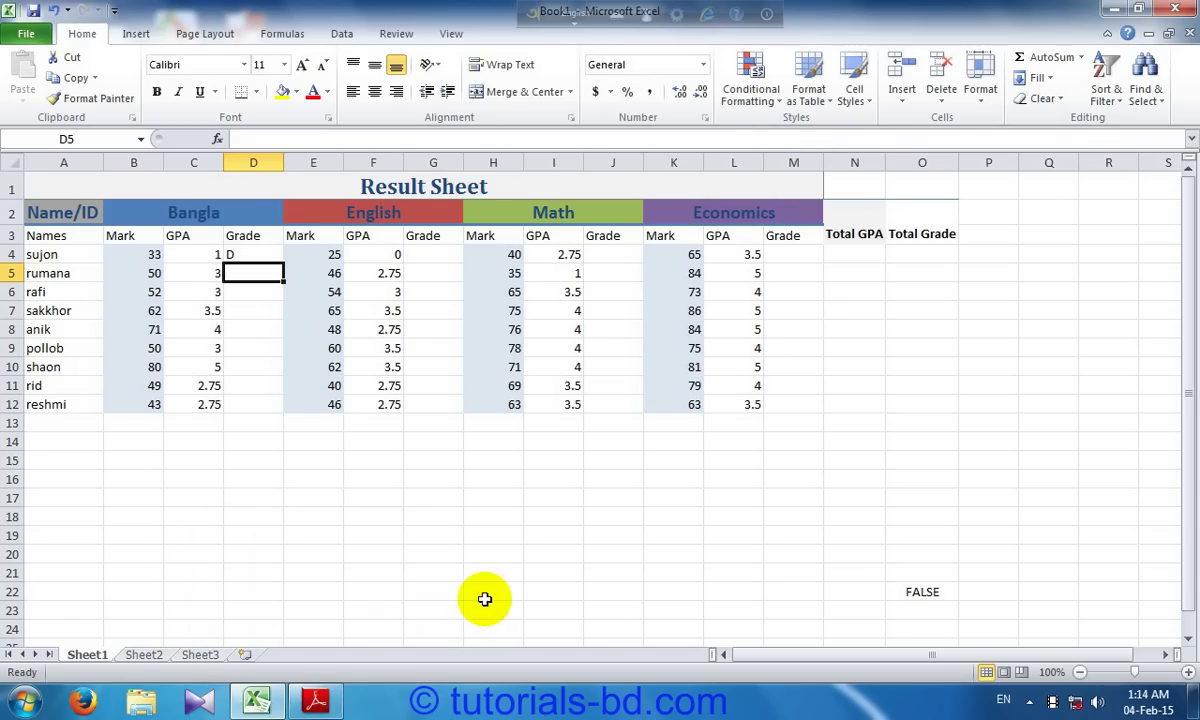
pyautogui.moveTo(315, 701)
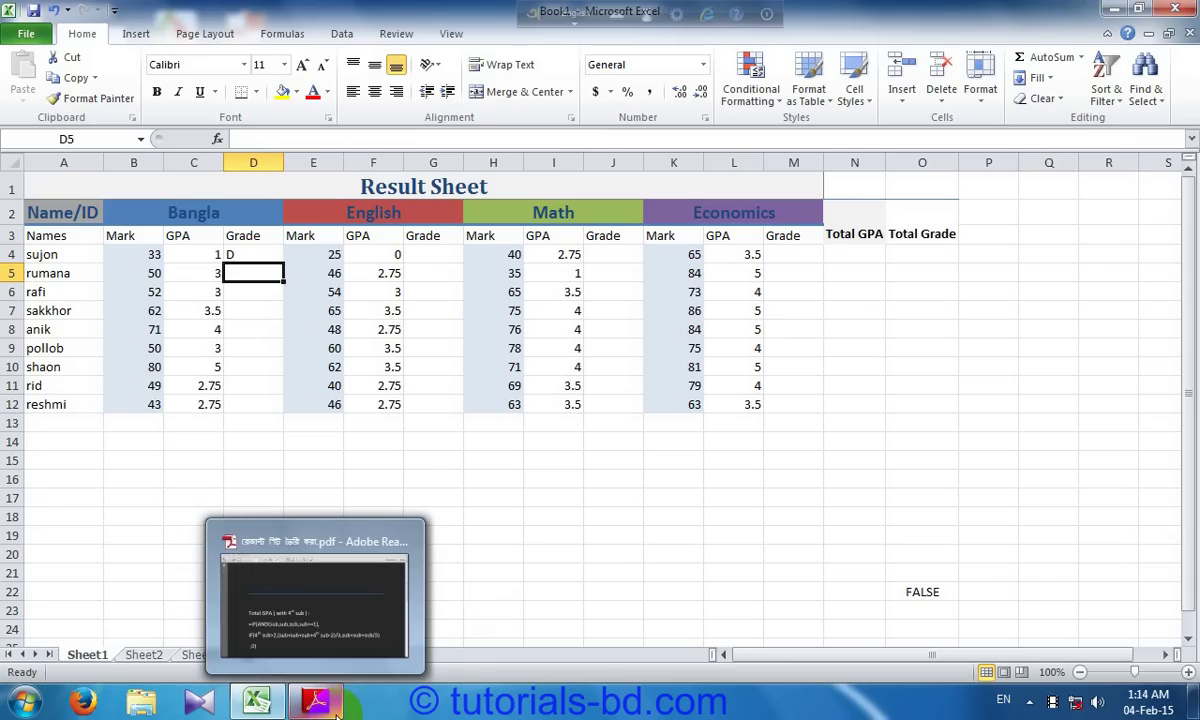
# Fill D4's grade formula down to D12 and copy D4:D12.
pyautogui.click(238, 254)
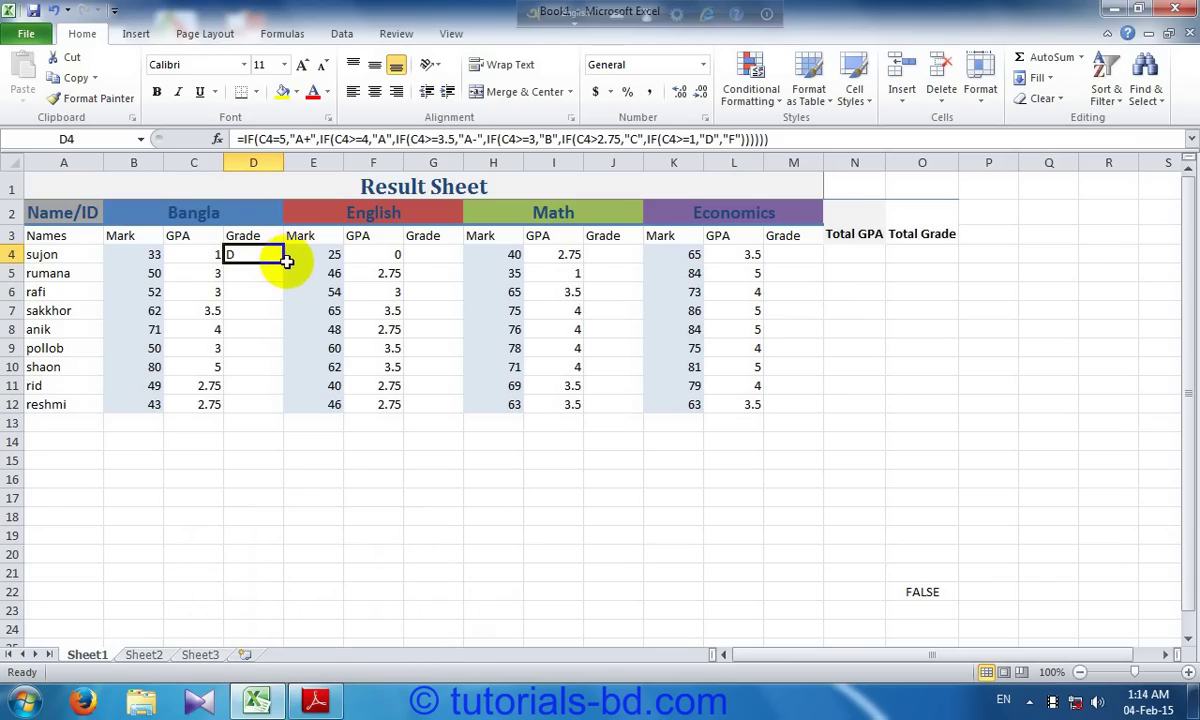
pyautogui.moveTo(286, 256); pyautogui.dragTo(264, 409)
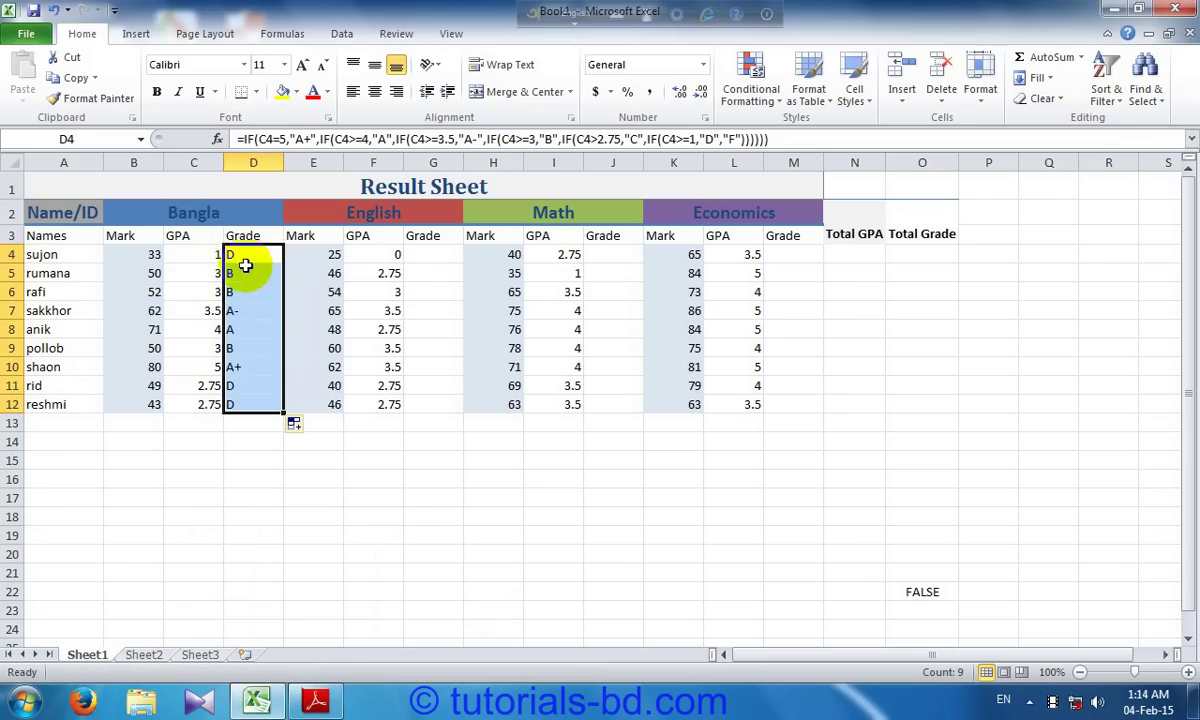
pyautogui.click(256, 255)
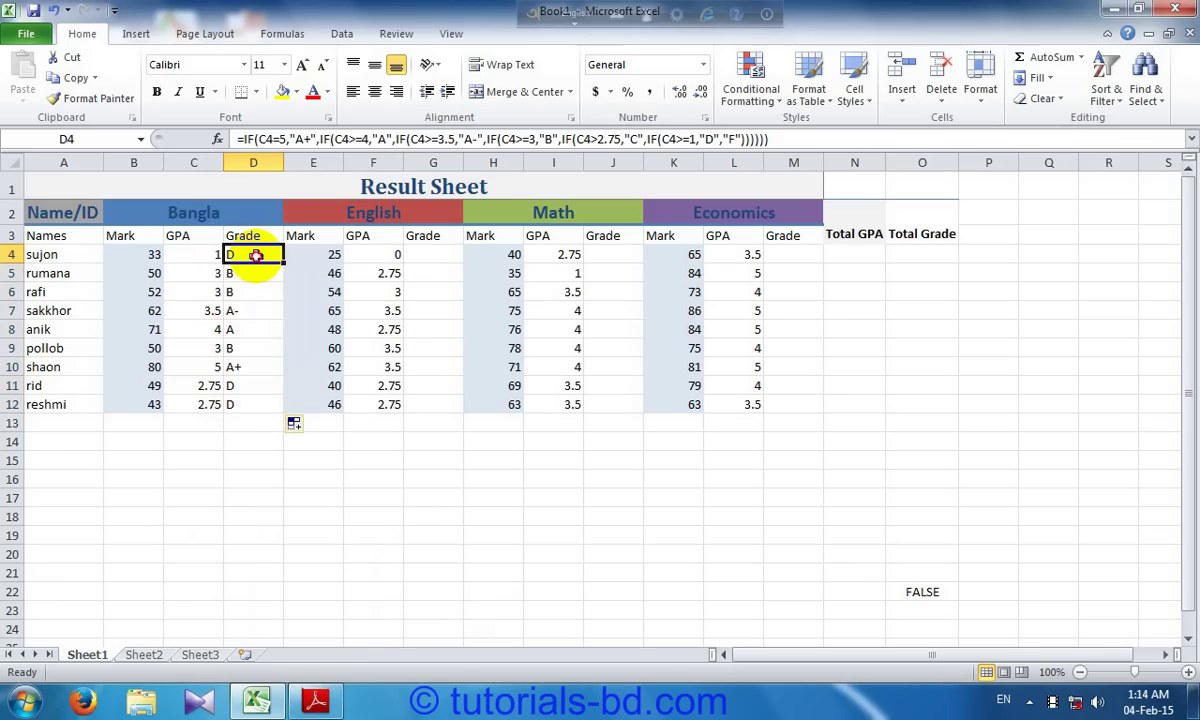
pyautogui.moveTo(256, 255); pyautogui.dragTo(256, 401)
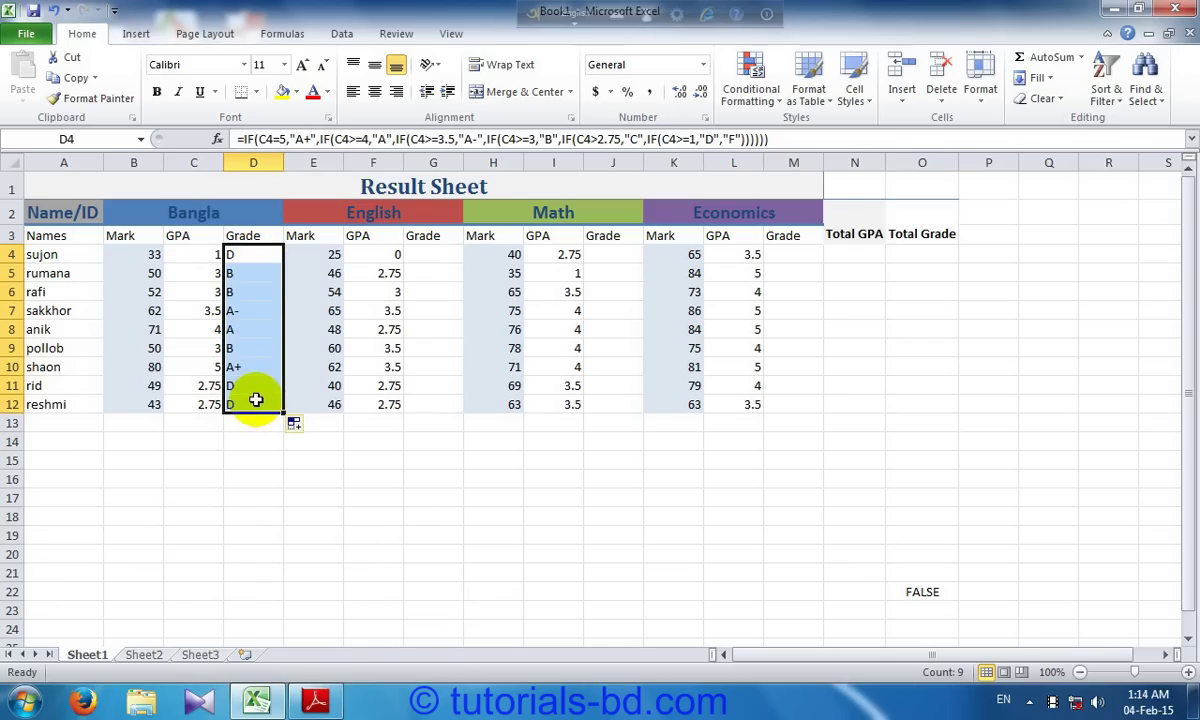
pyautogui.hotkey('ctrl', 'c')
# Paste the formulas into G4, J4 and M4 as English, Math and Economics grades.
pyautogui.click(428, 258)
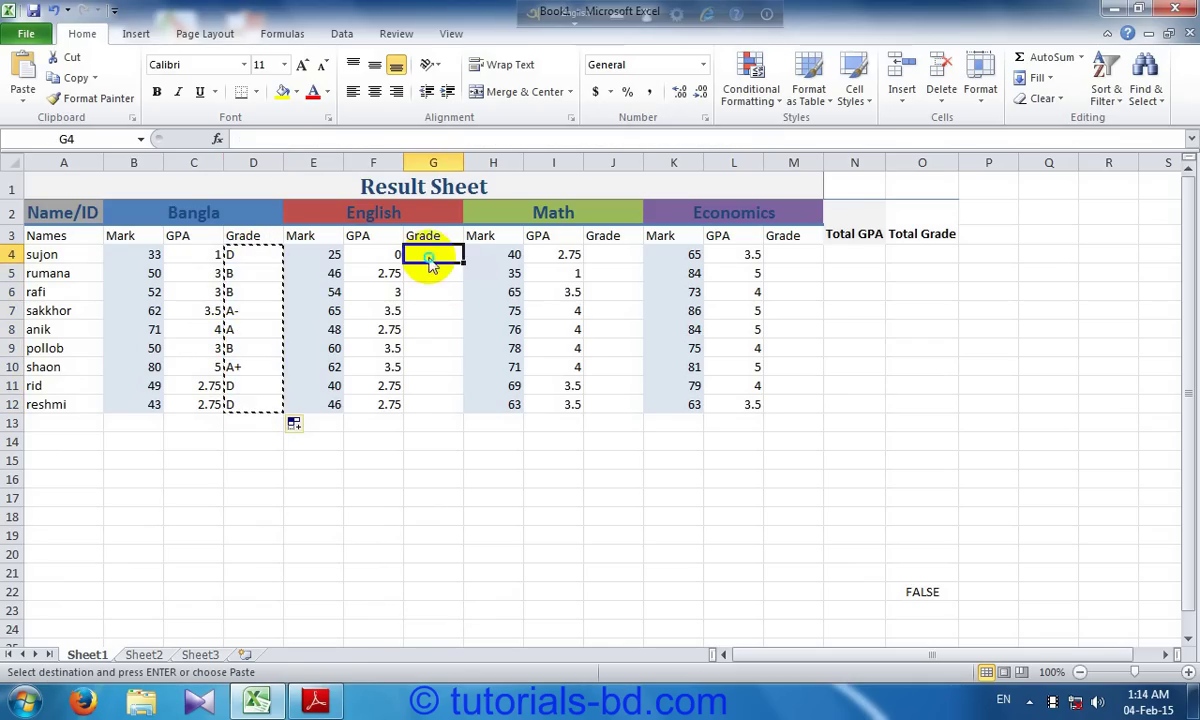
pyautogui.rightClick(430, 257)
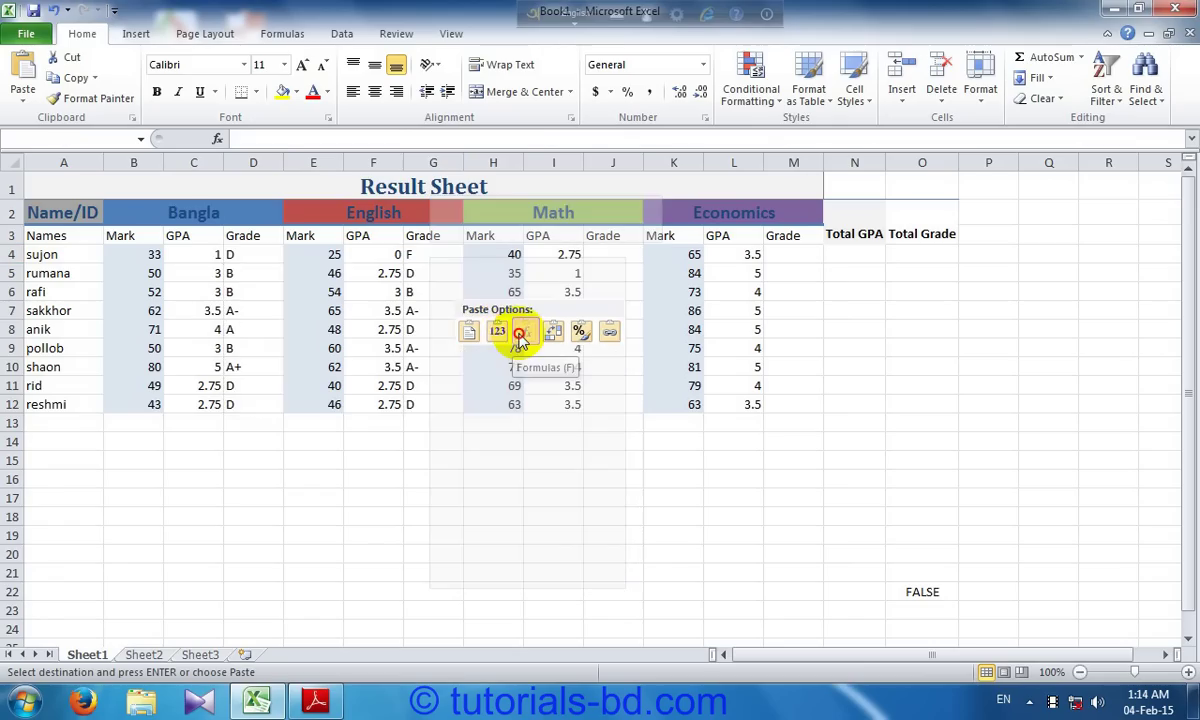
pyautogui.click(525, 332)
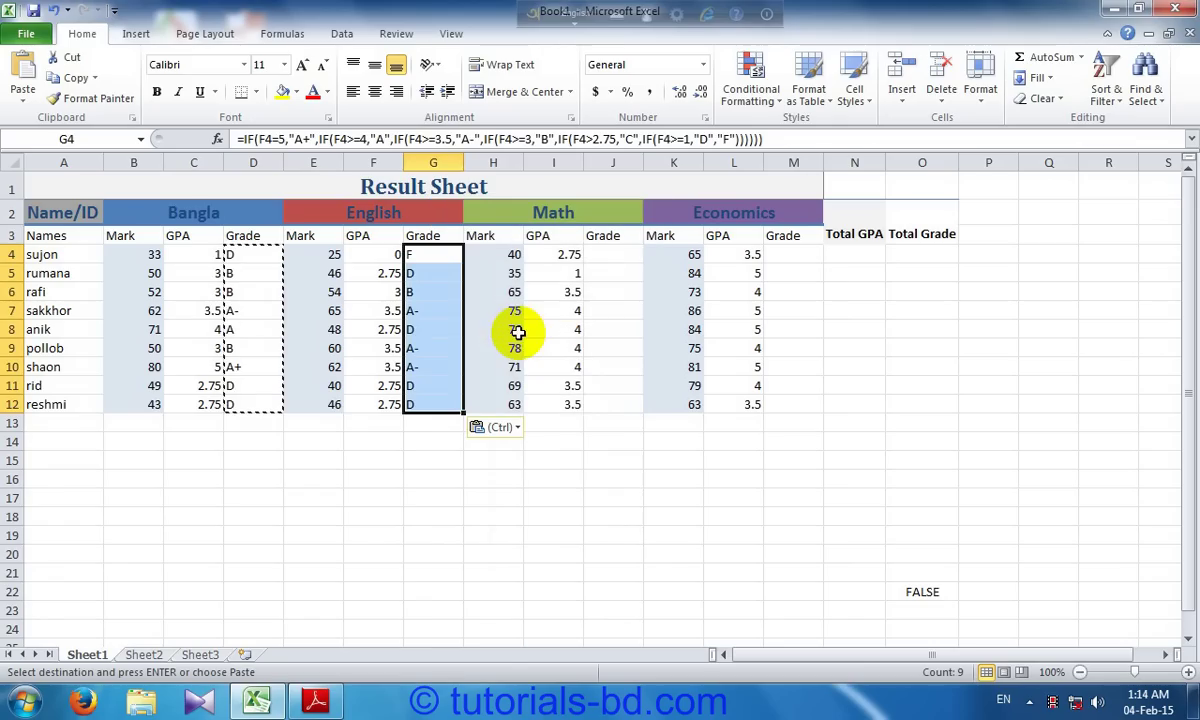
pyautogui.rightClick(618, 257)
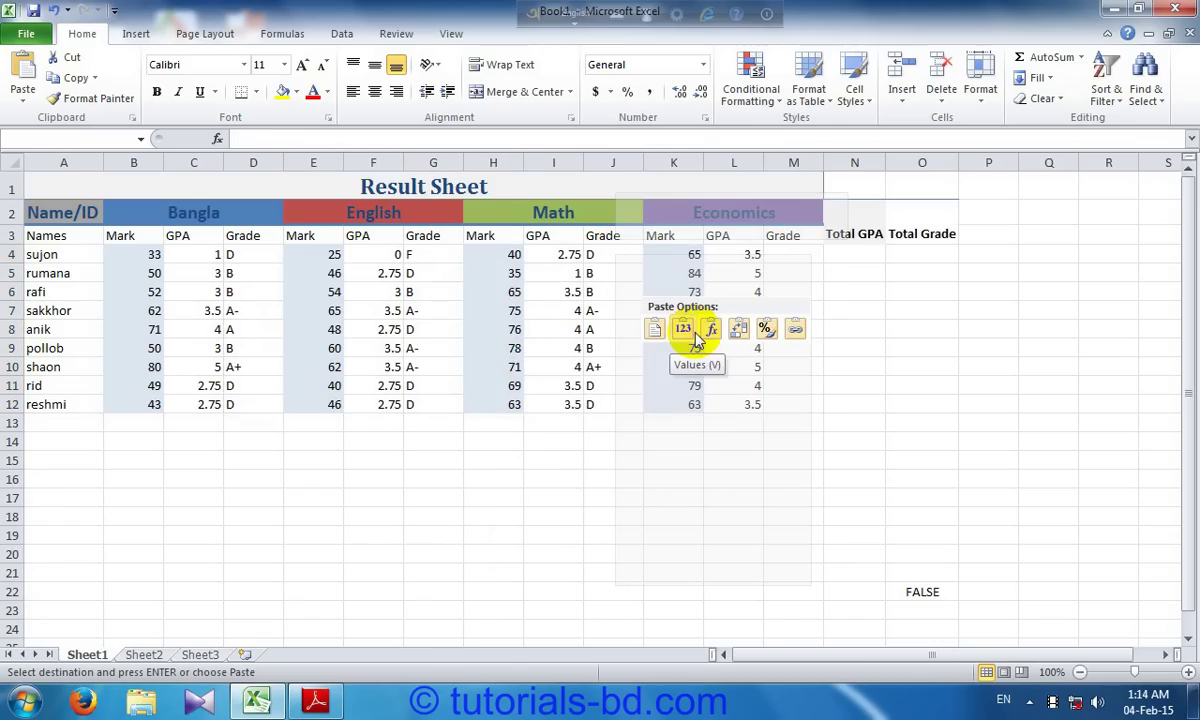
pyautogui.click(709, 332)
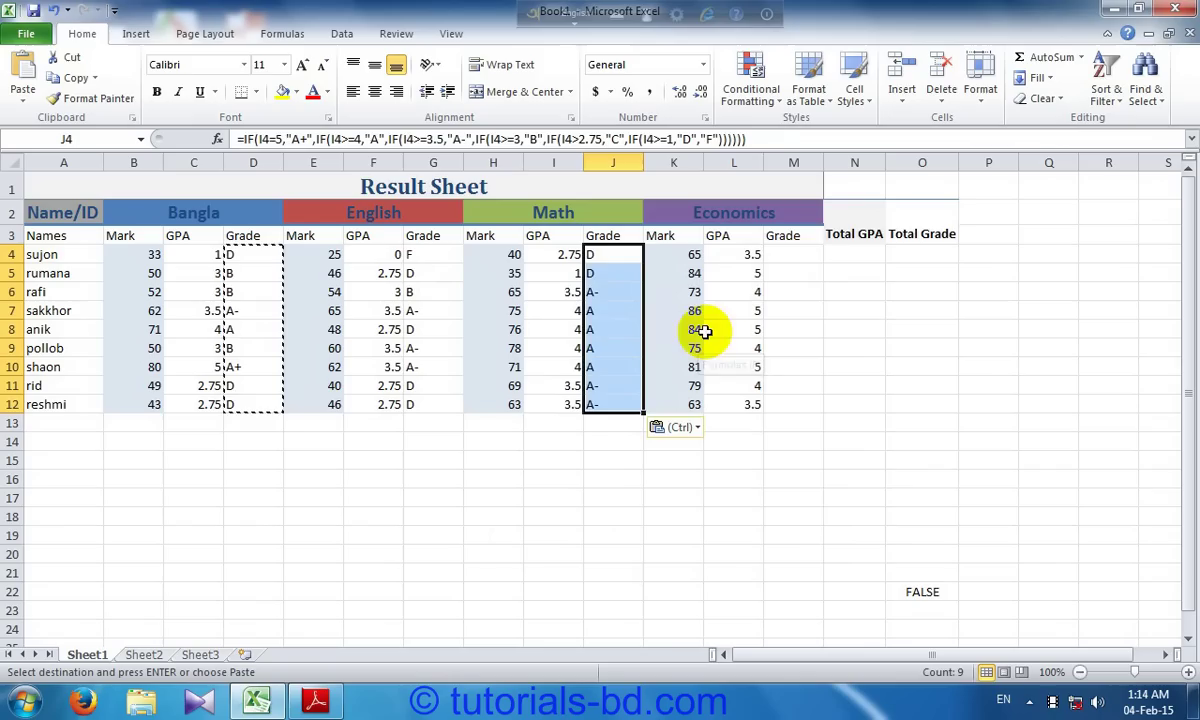
pyautogui.rightClick(795, 258)
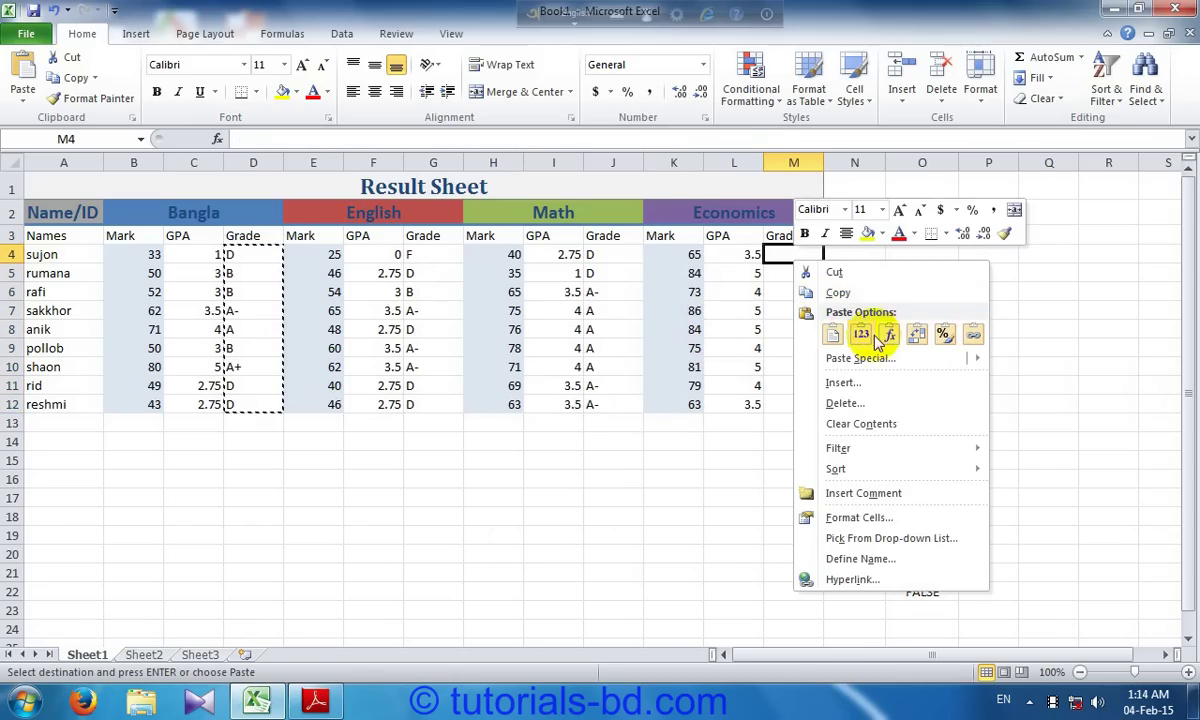
pyautogui.click(889, 333)
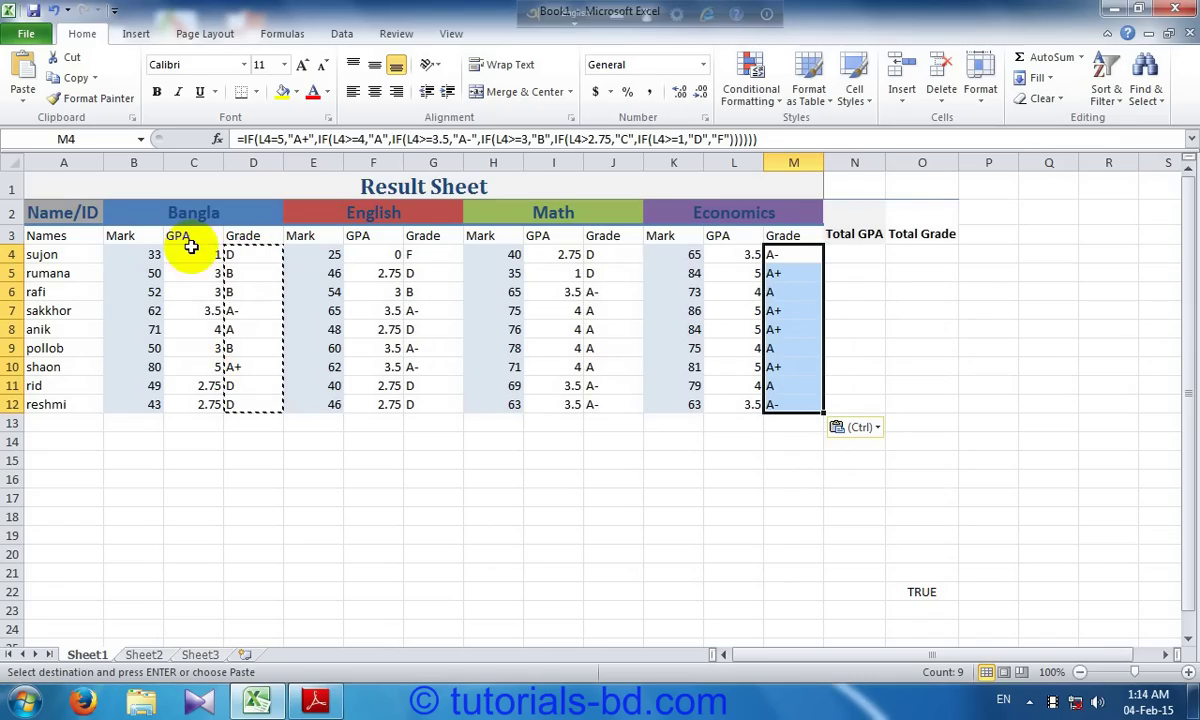
pyautogui.press('Escape')
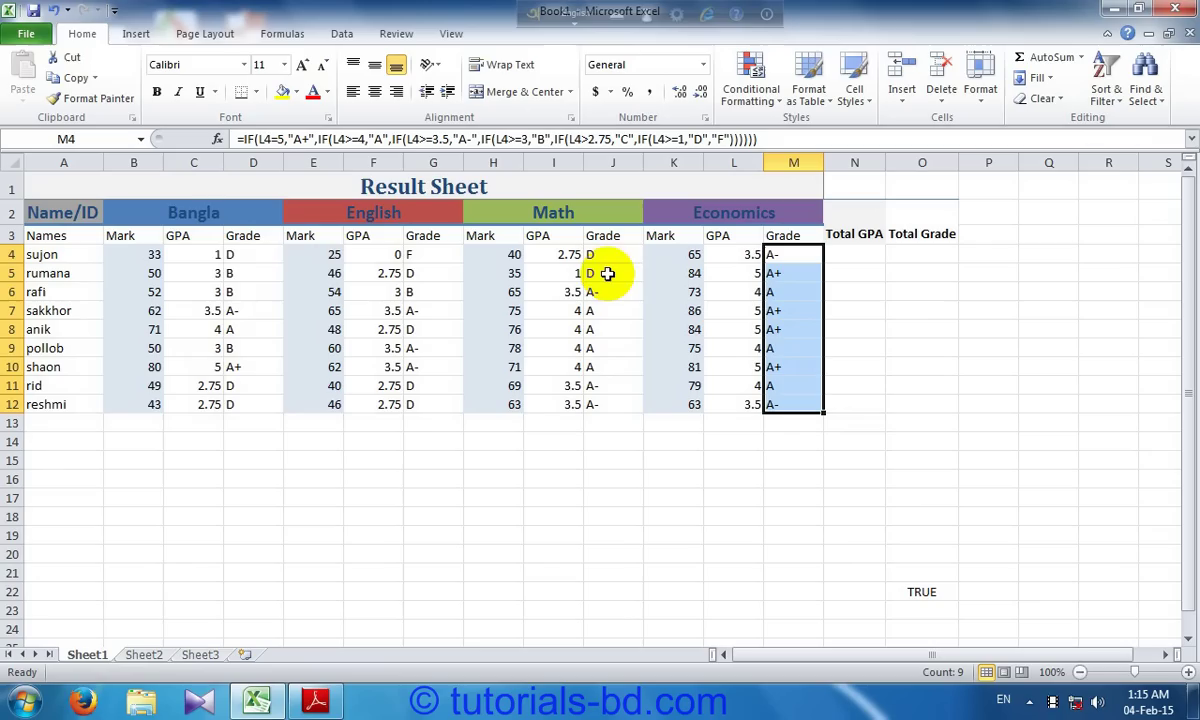
pyautogui.click(177, 256)
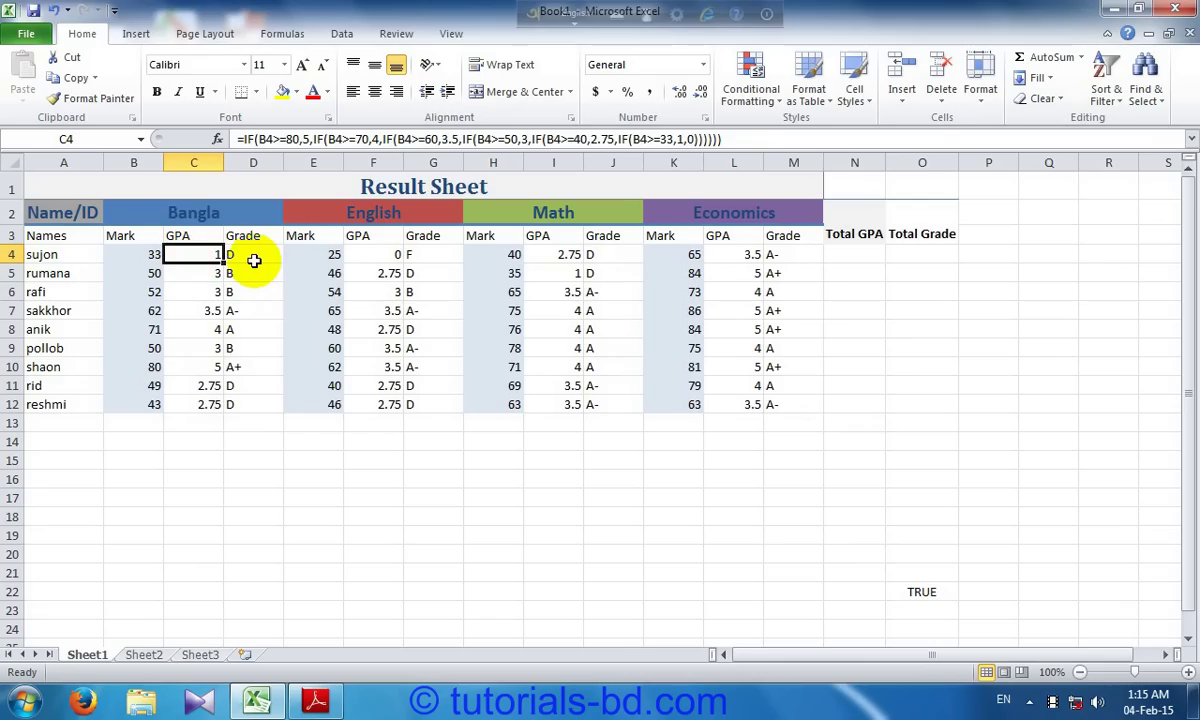
pyautogui.click(254, 261)
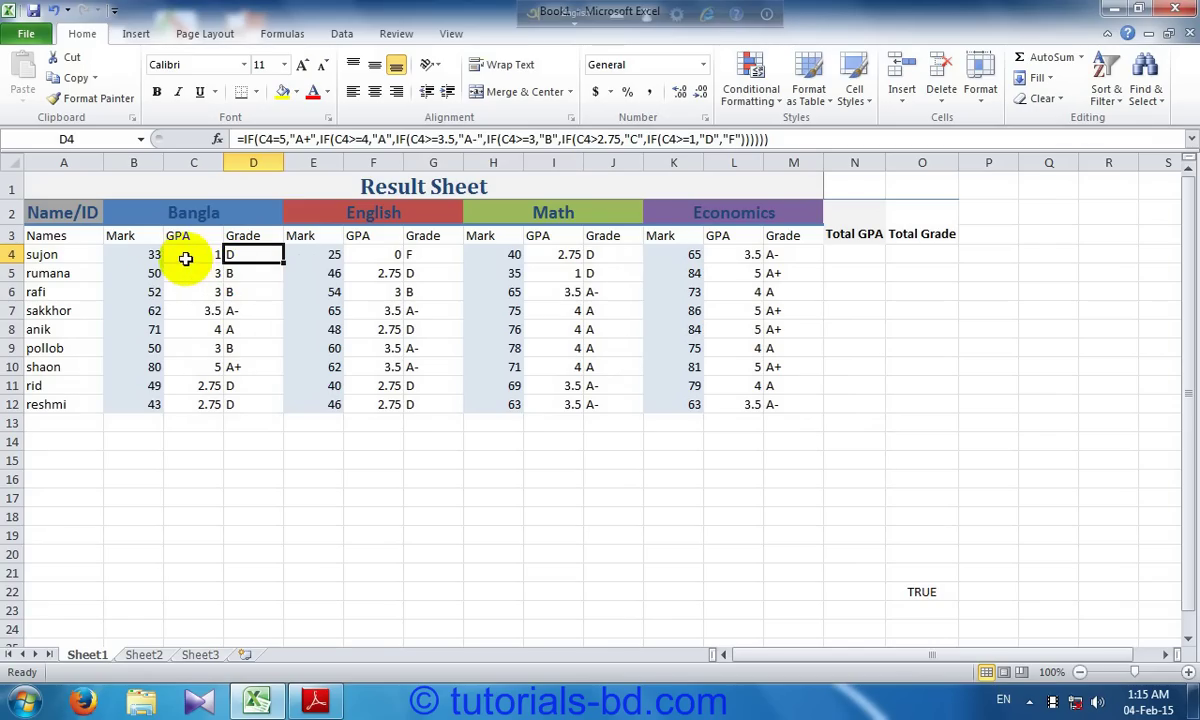
pyautogui.click(841, 260)
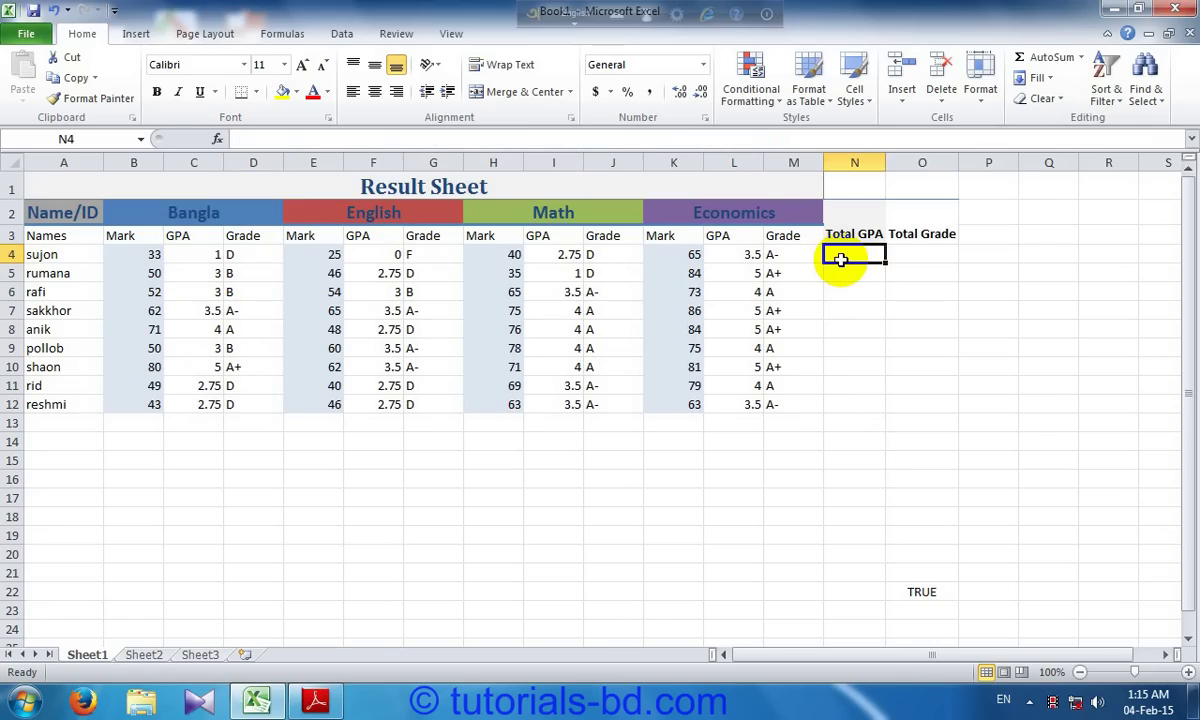
pyautogui.click(898, 256)
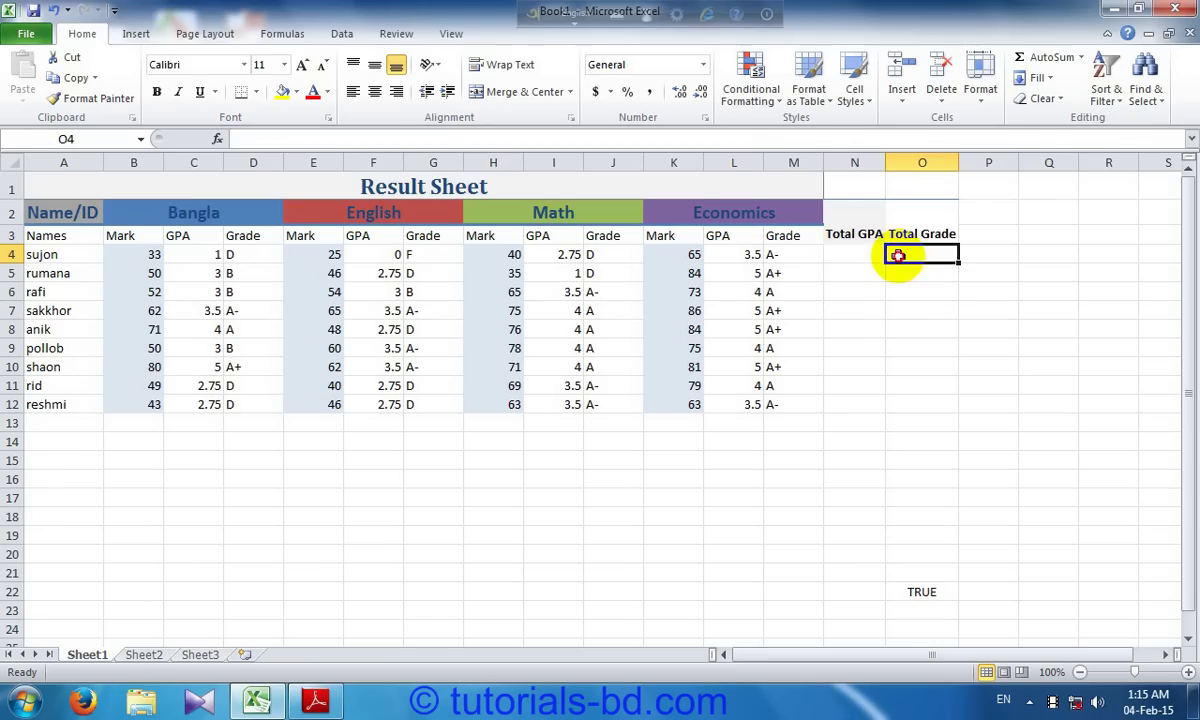
pyautogui.click(845, 256)
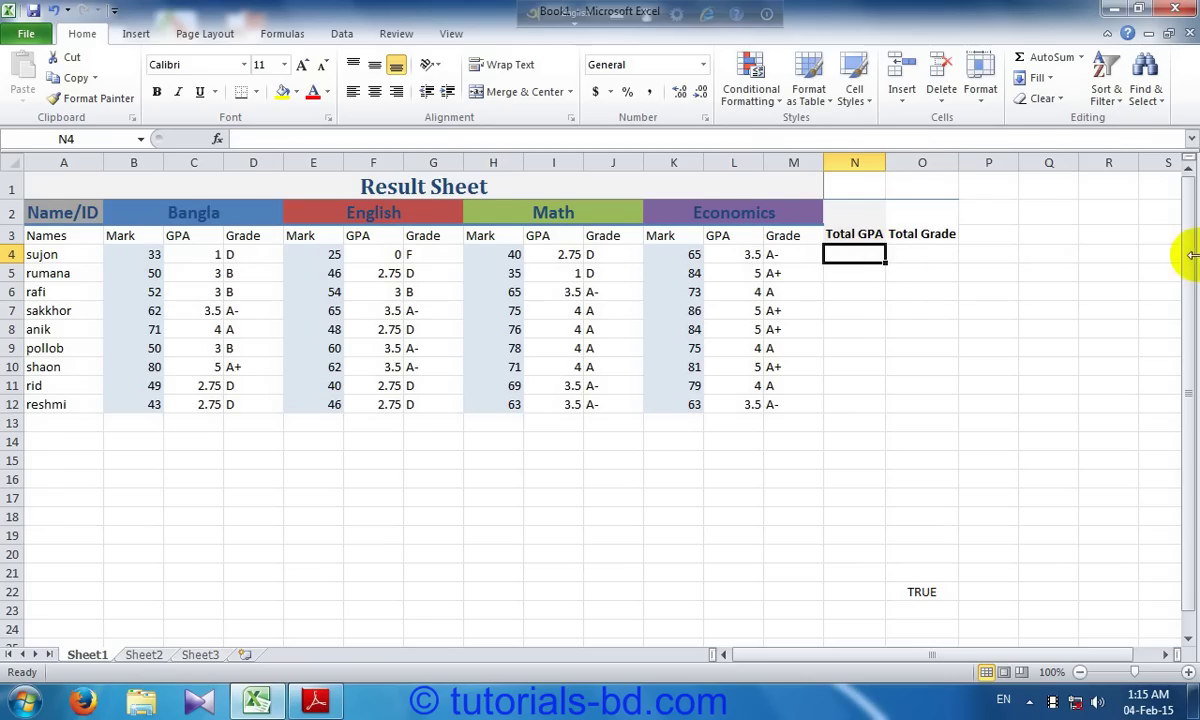
pyautogui.moveTo(1190, 255); pyautogui.dragTo(1183, 210)
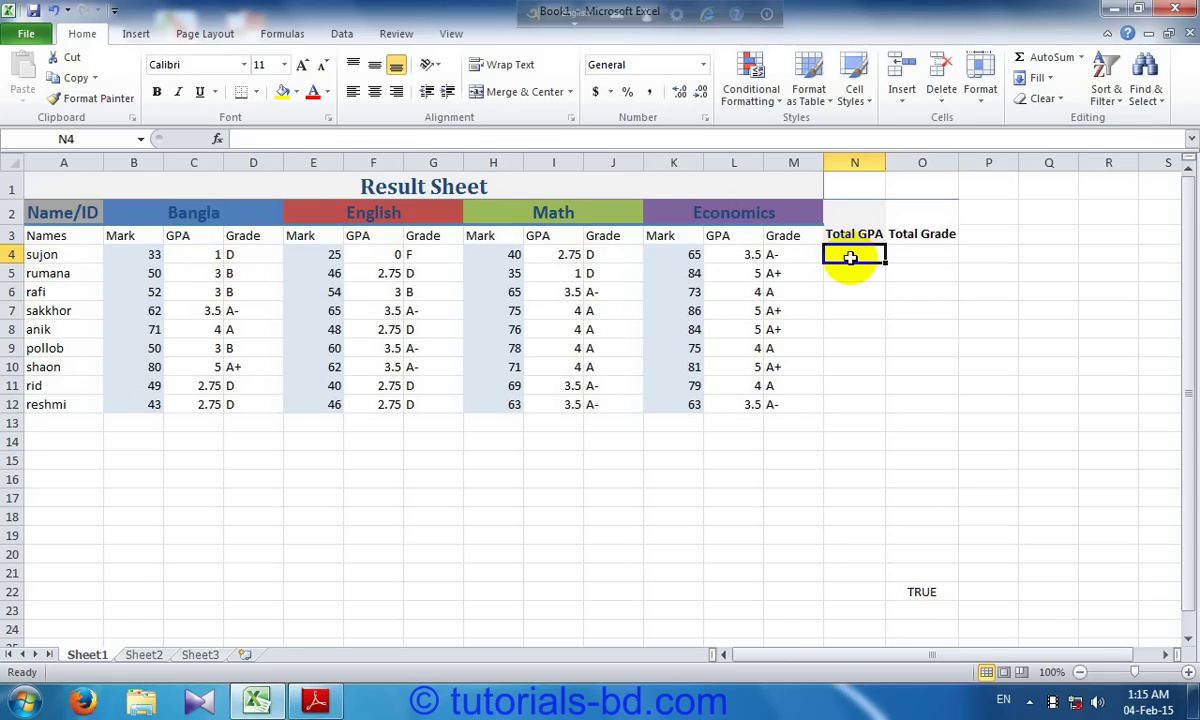
pyautogui.click(850, 258)
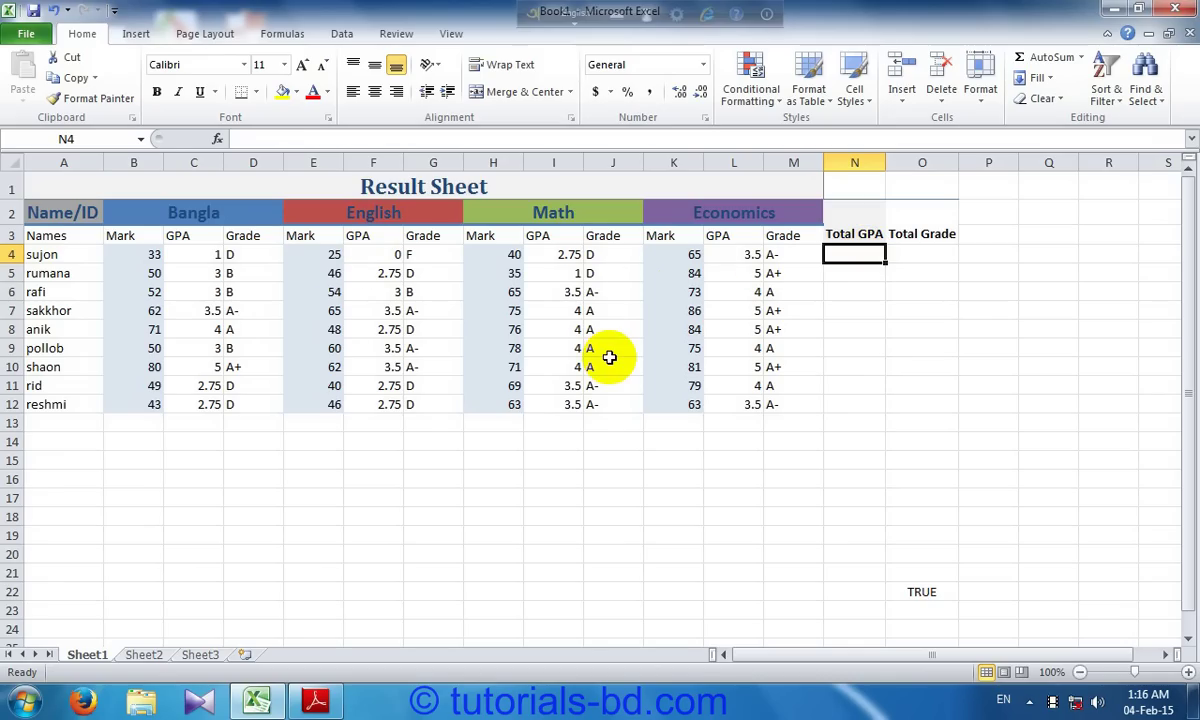
# Start N4 with =if(and(C4>=1 to test the Bangla GPA first.
pyautogui.write('=i')
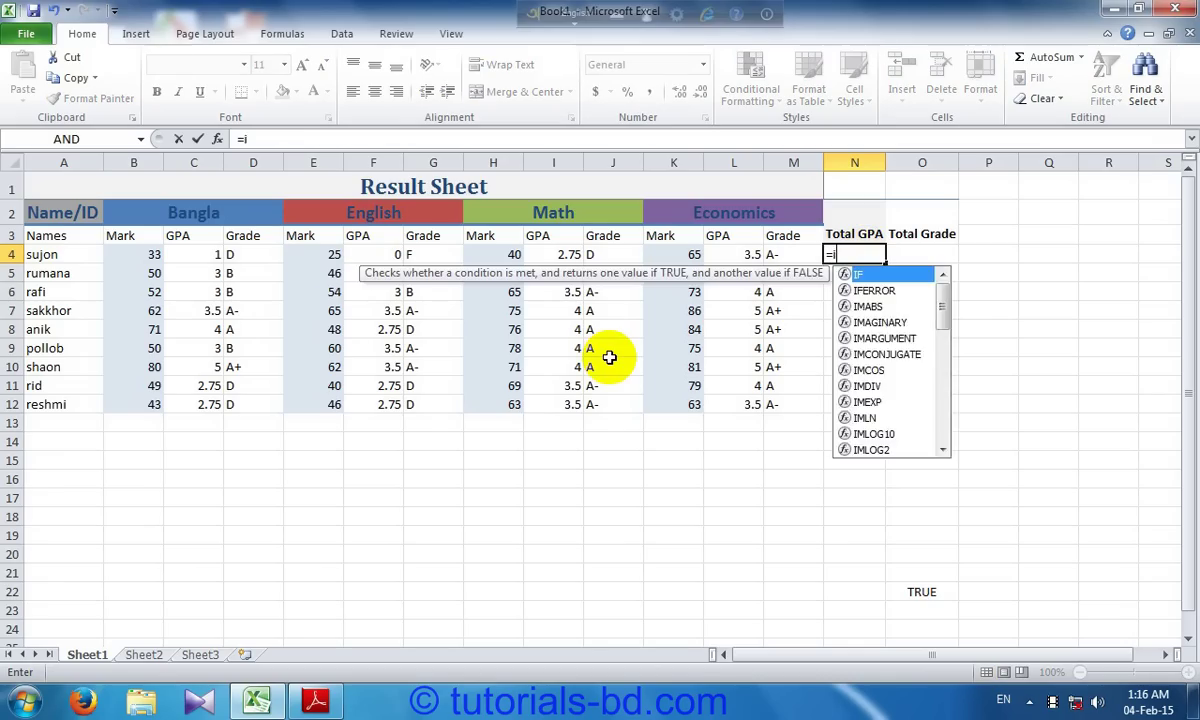
pyautogui.write('f(')
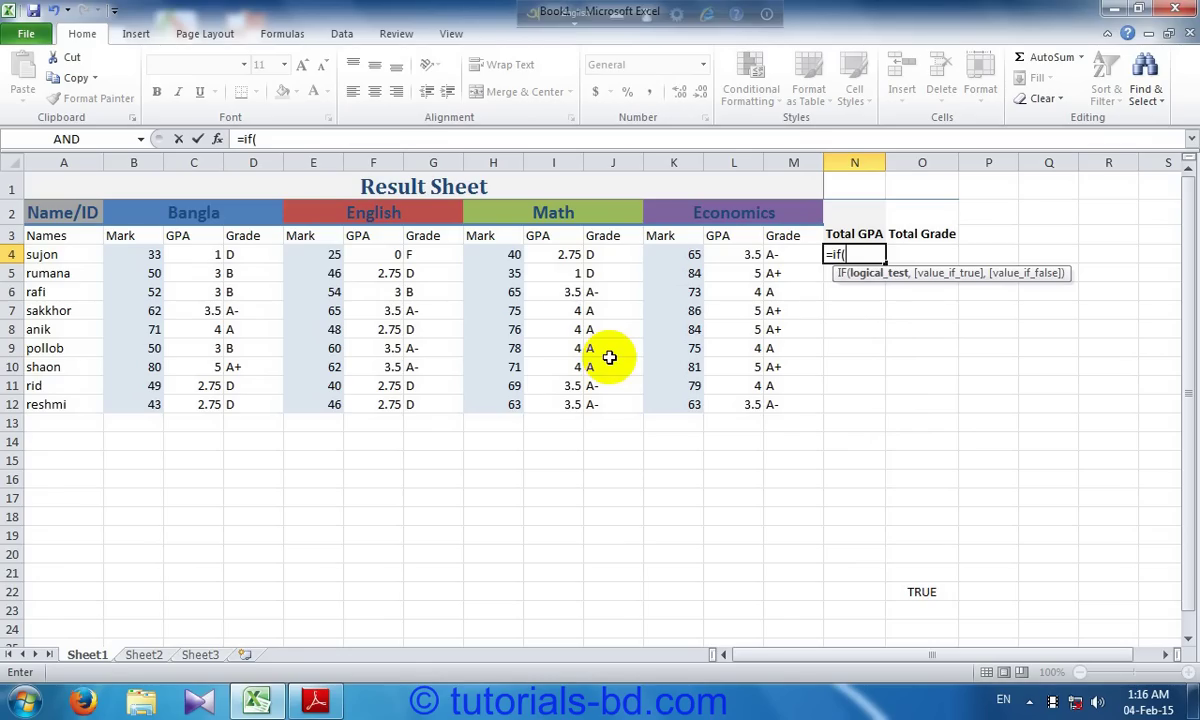
pyautogui.write('and')
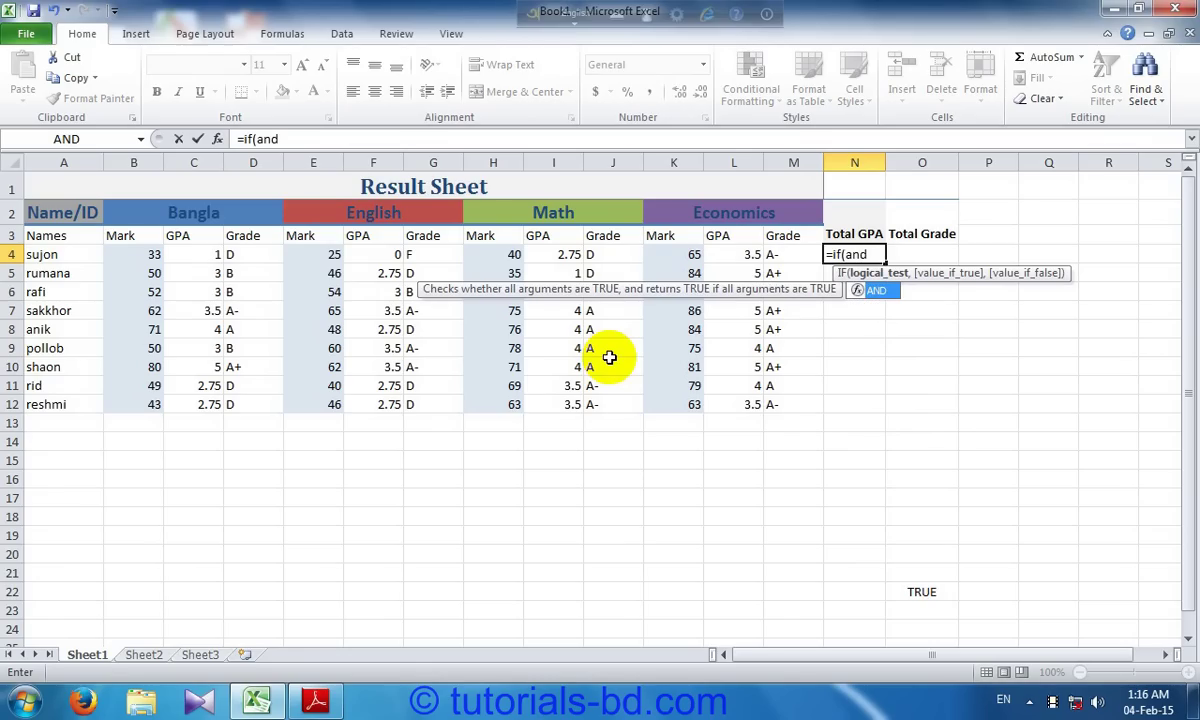
pyautogui.write('(')
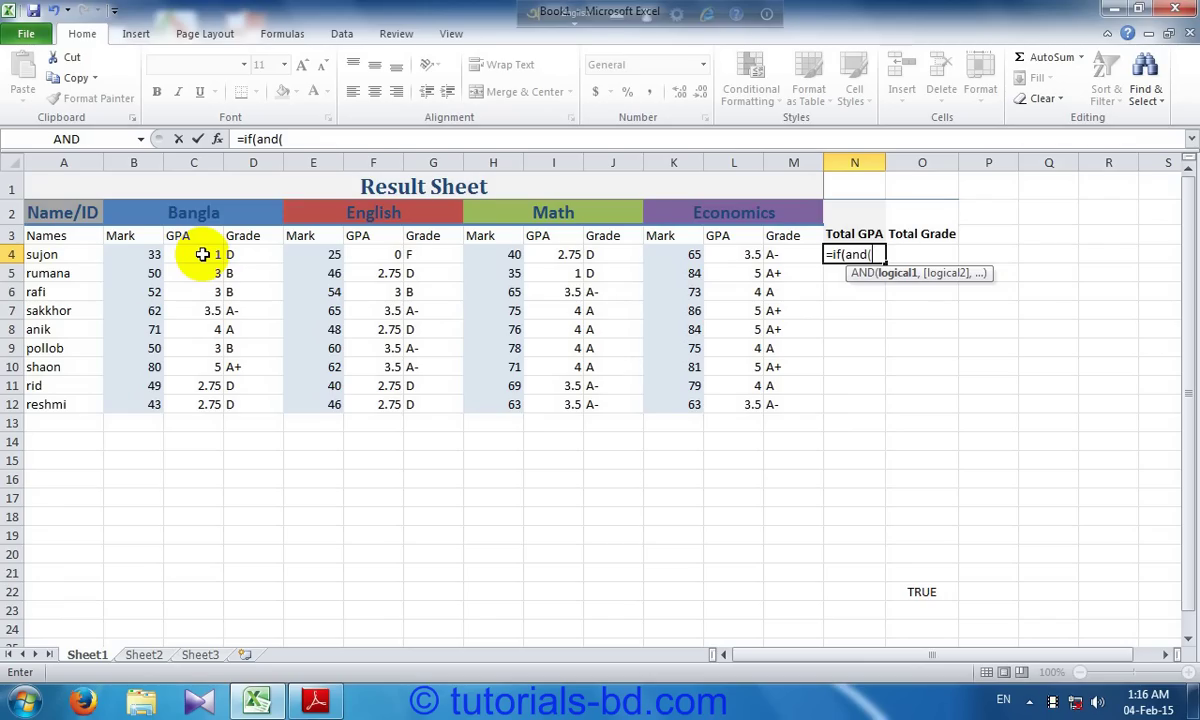
pyautogui.click(202, 254)
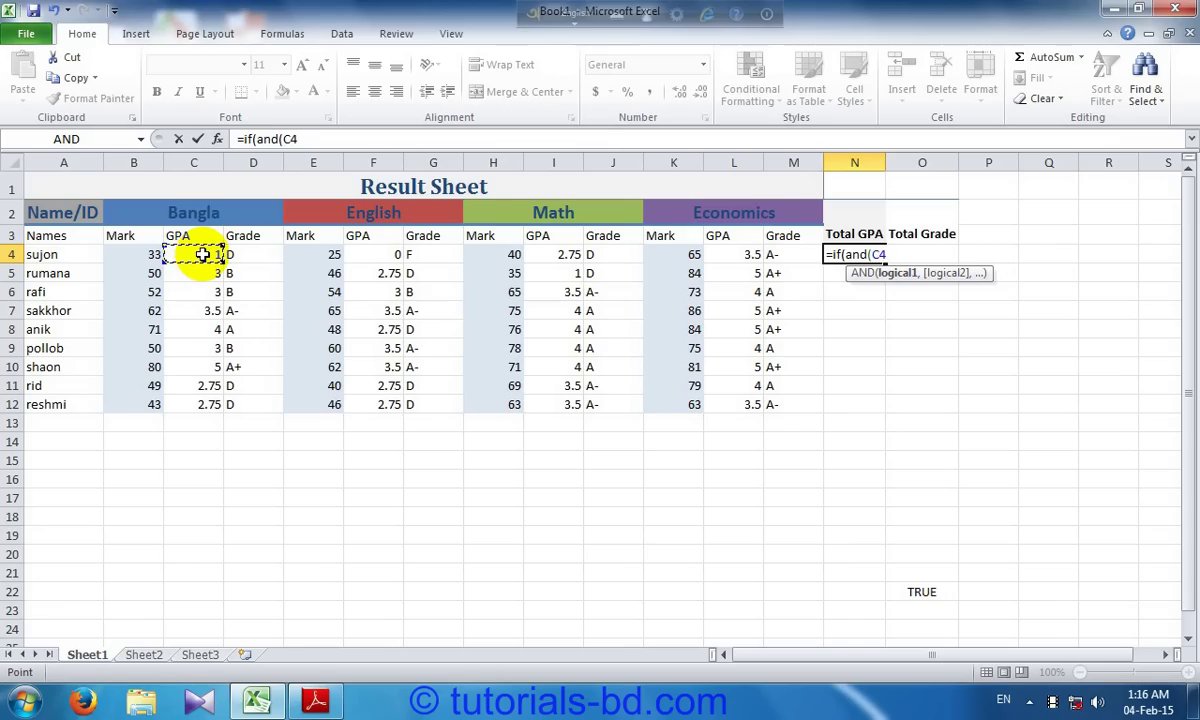
pyautogui.write('>=')
pyautogui.write('1')
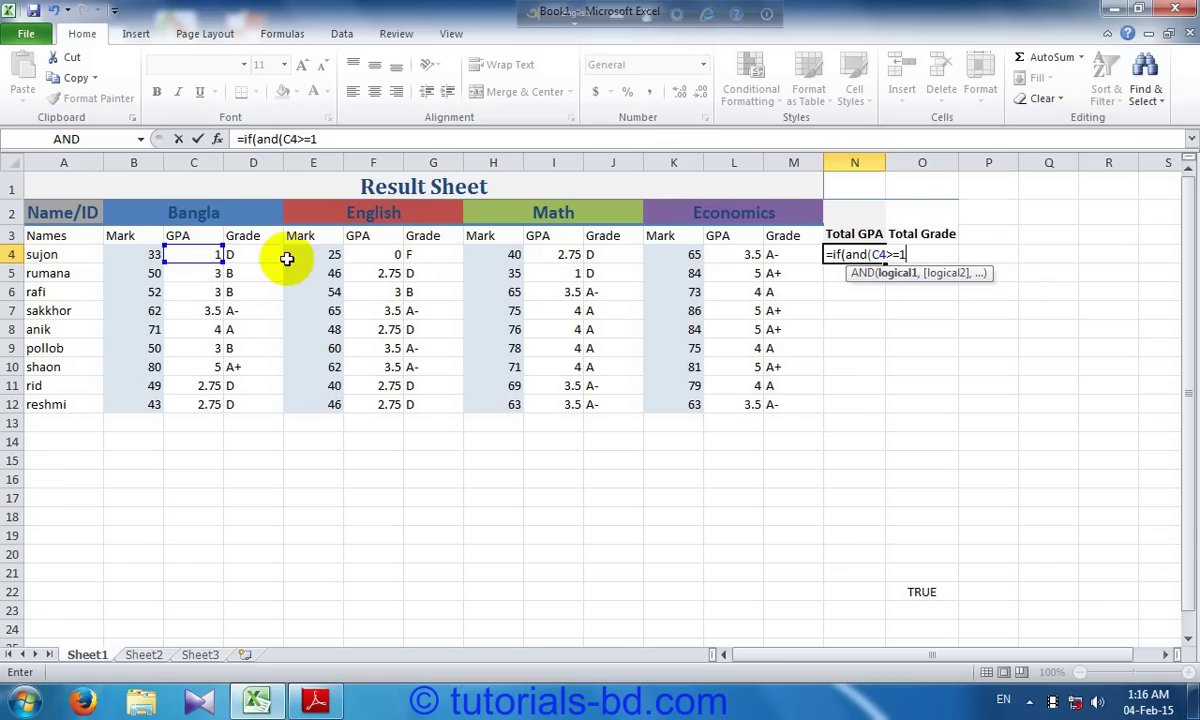
# Add F4>=1, I4>=1 and L4>=1 to the AND, close it, and add a comma.
pyautogui.write(',')
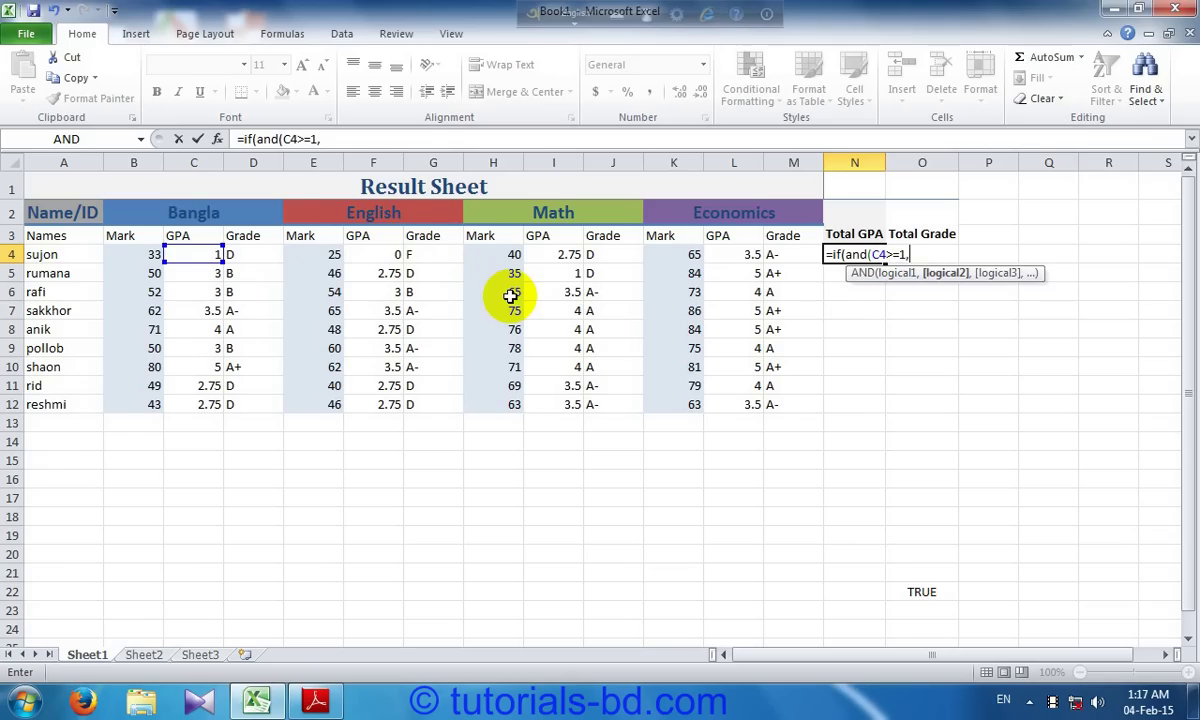
pyautogui.click(381, 252)
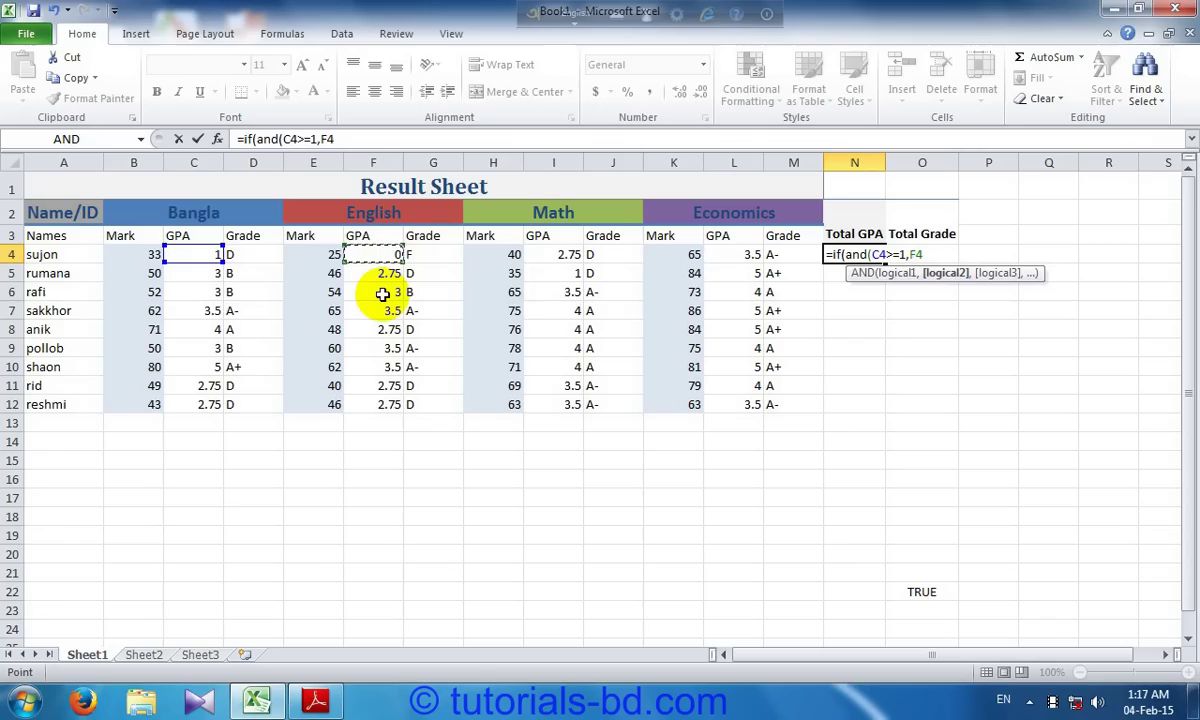
pyautogui.write('>=1')
pyautogui.write(',')
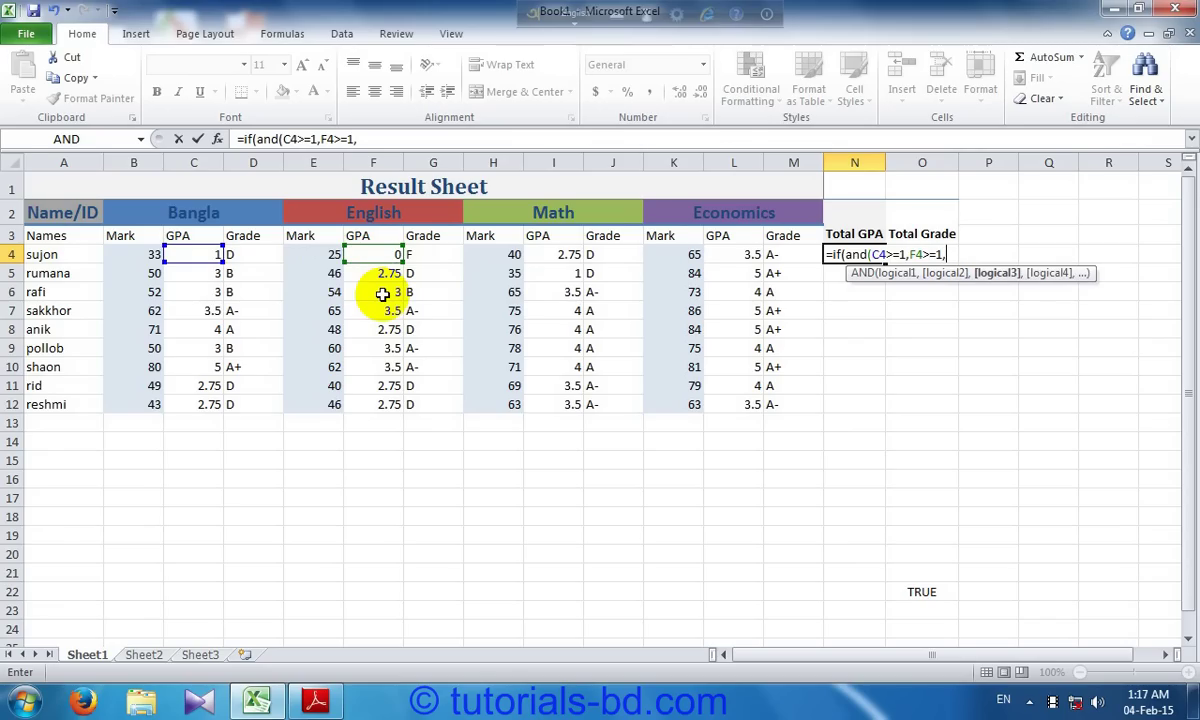
pyautogui.click(538, 257)
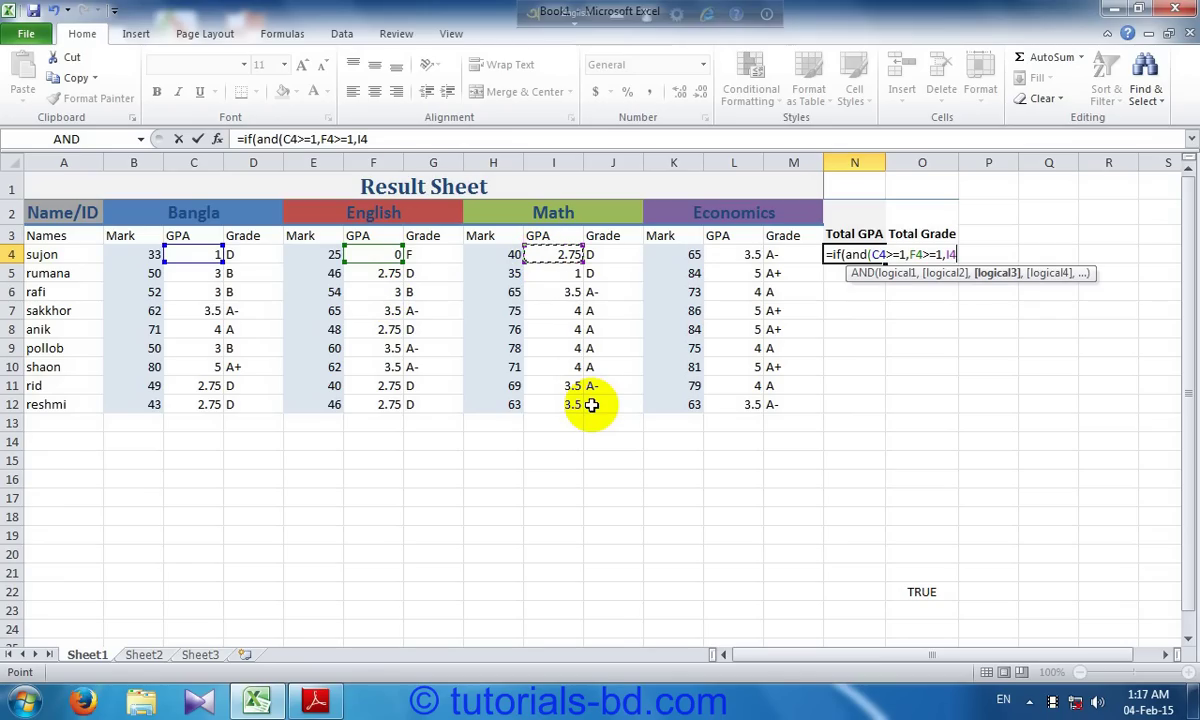
pyautogui.write('>')
pyautogui.write('=1')
pyautogui.write(',')
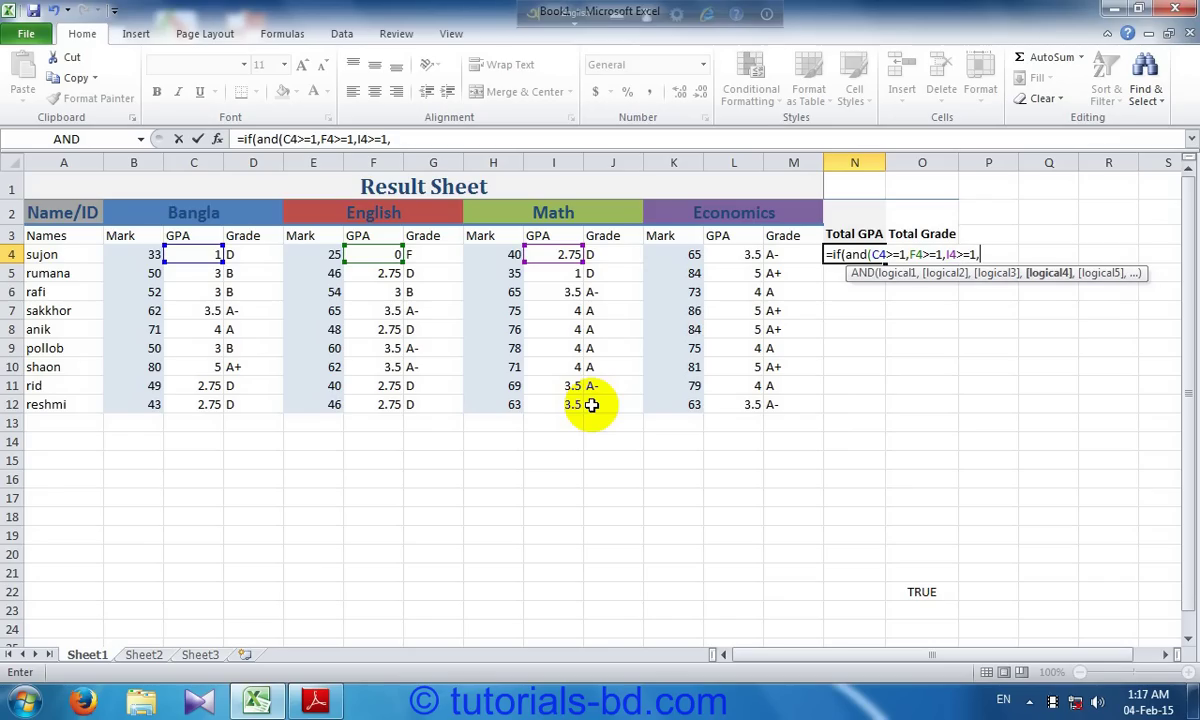
pyautogui.click(727, 258)
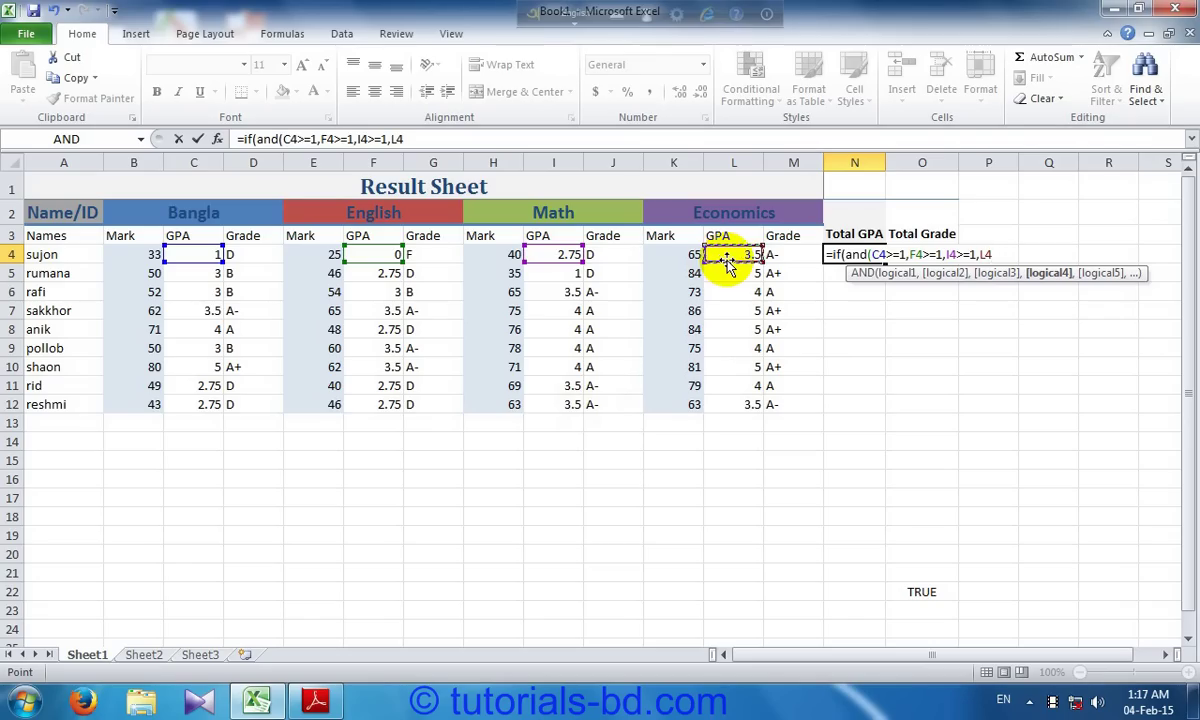
pyautogui.write('>=')
pyautogui.write('1')
pyautogui.write(')')
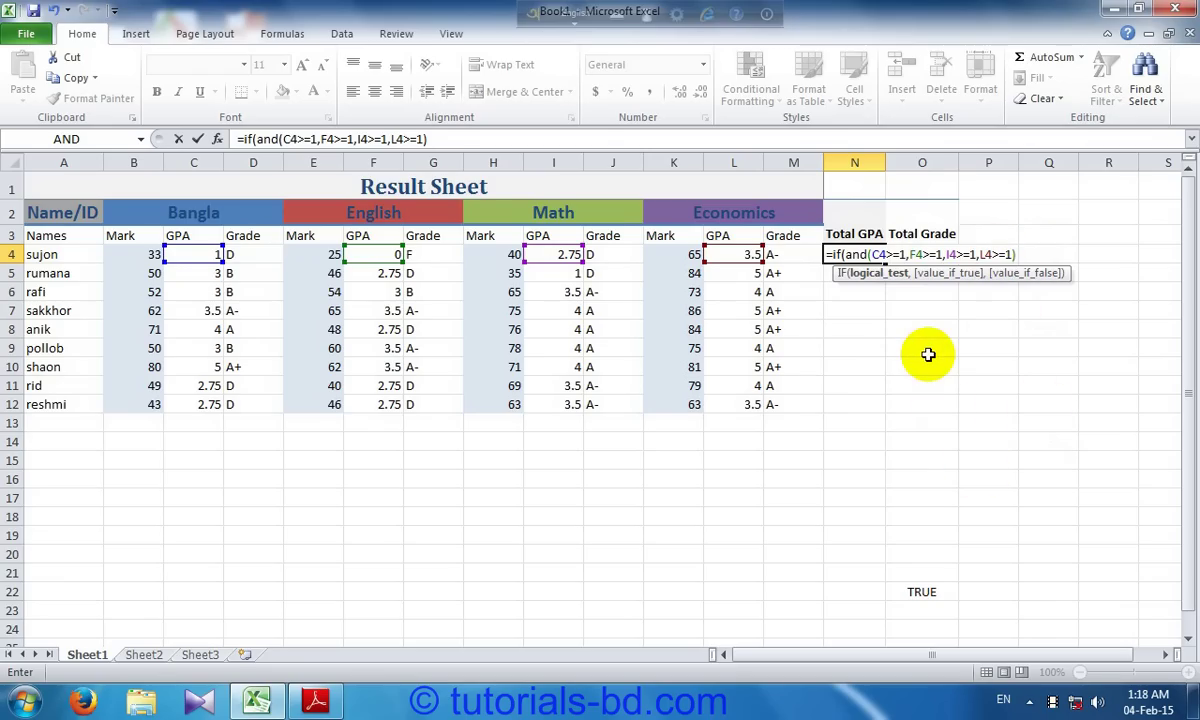
pyautogui.write(',')
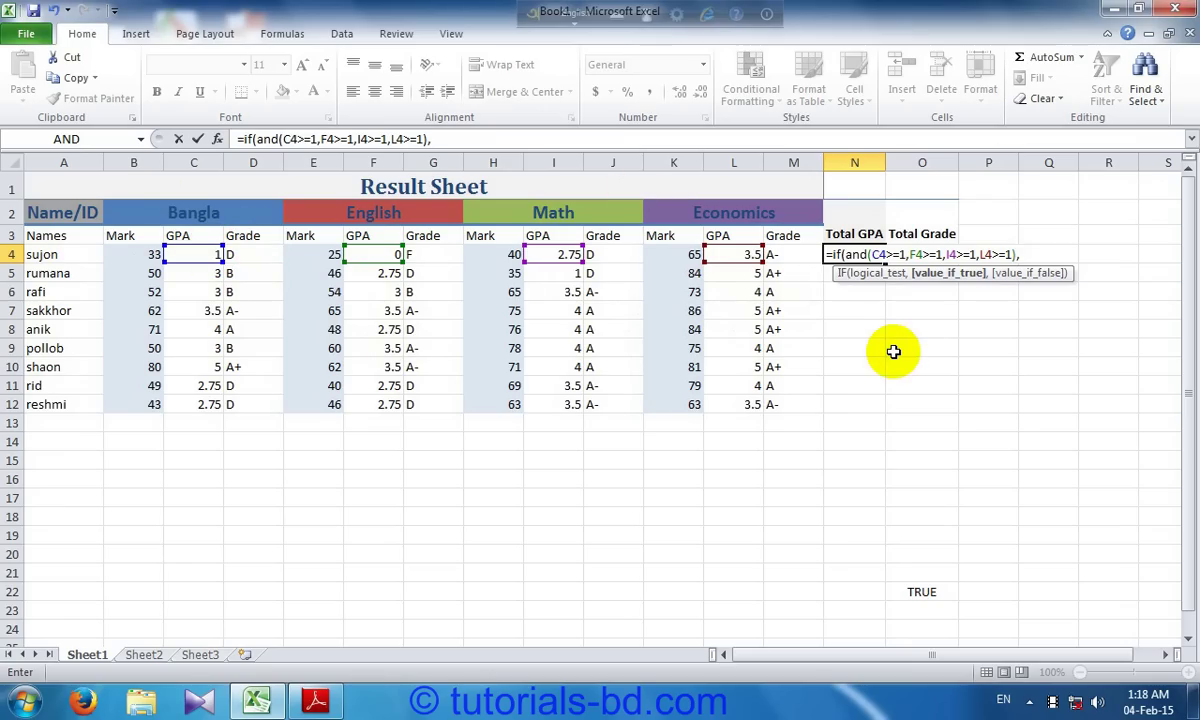
# Add average(C4,F4,I4,L4) as the IF's true result, followed by a comma.
pyautogui.write('av')
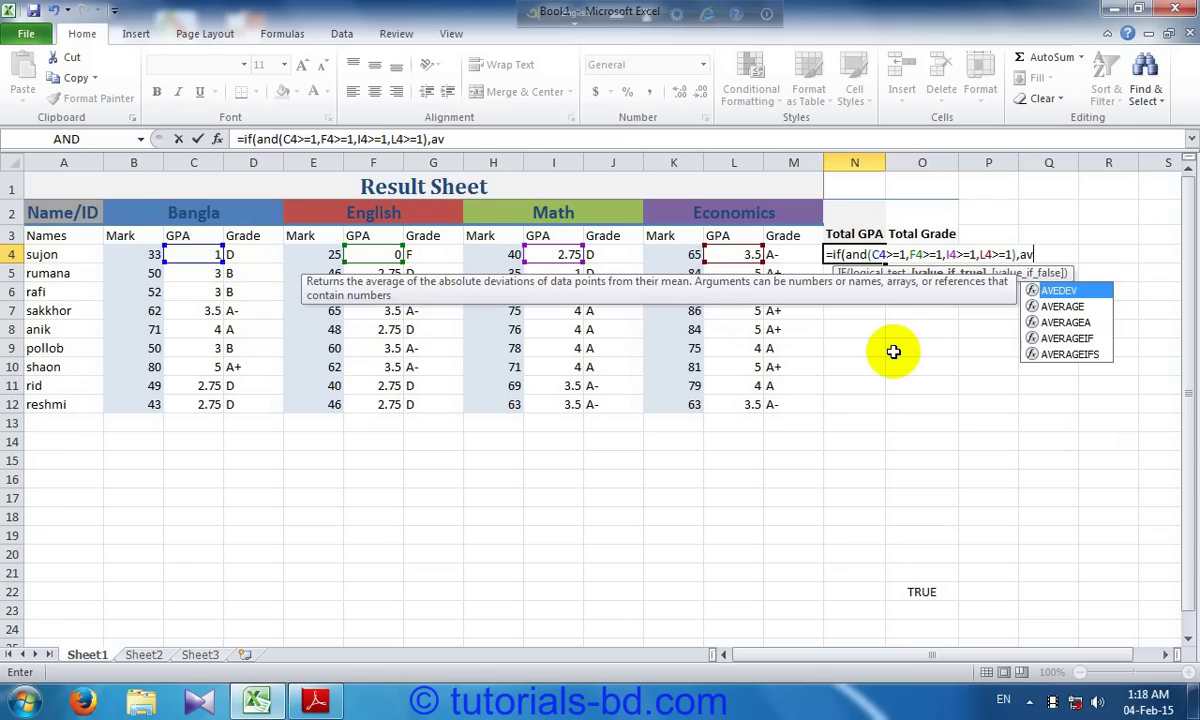
pyautogui.write('era')
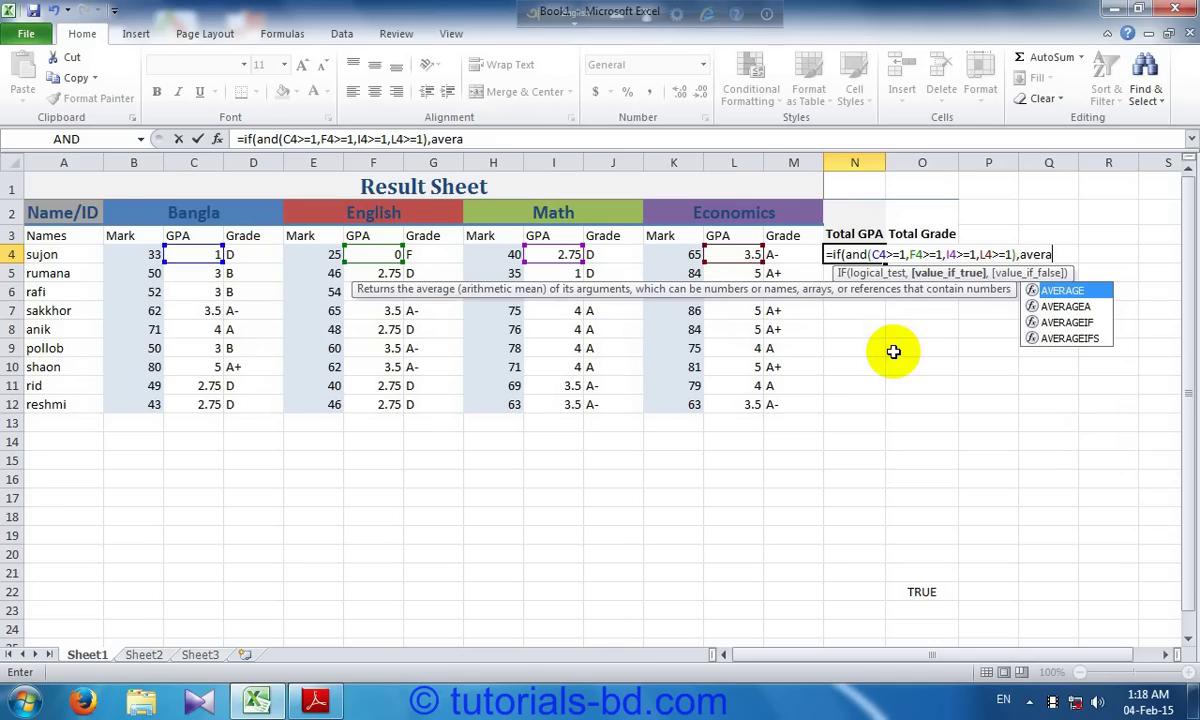
pyautogui.write('g')
pyautogui.write('e')
pyautogui.write('(')
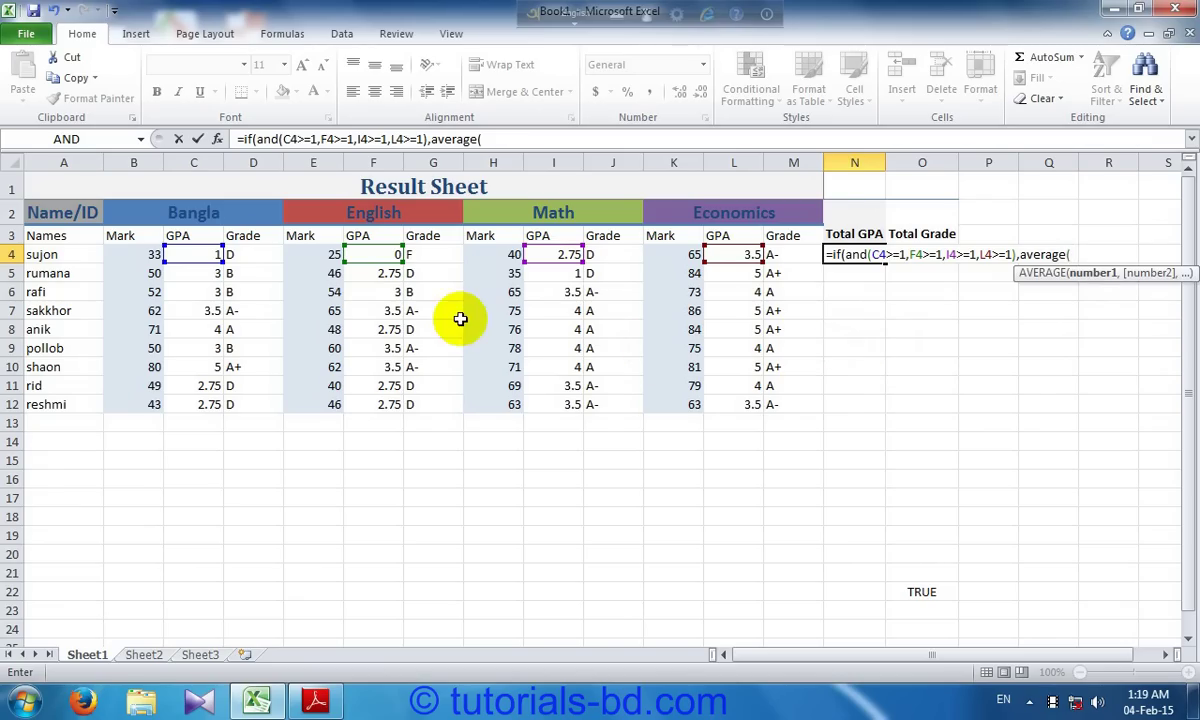
pyautogui.click(205, 254)
pyautogui.write(',')
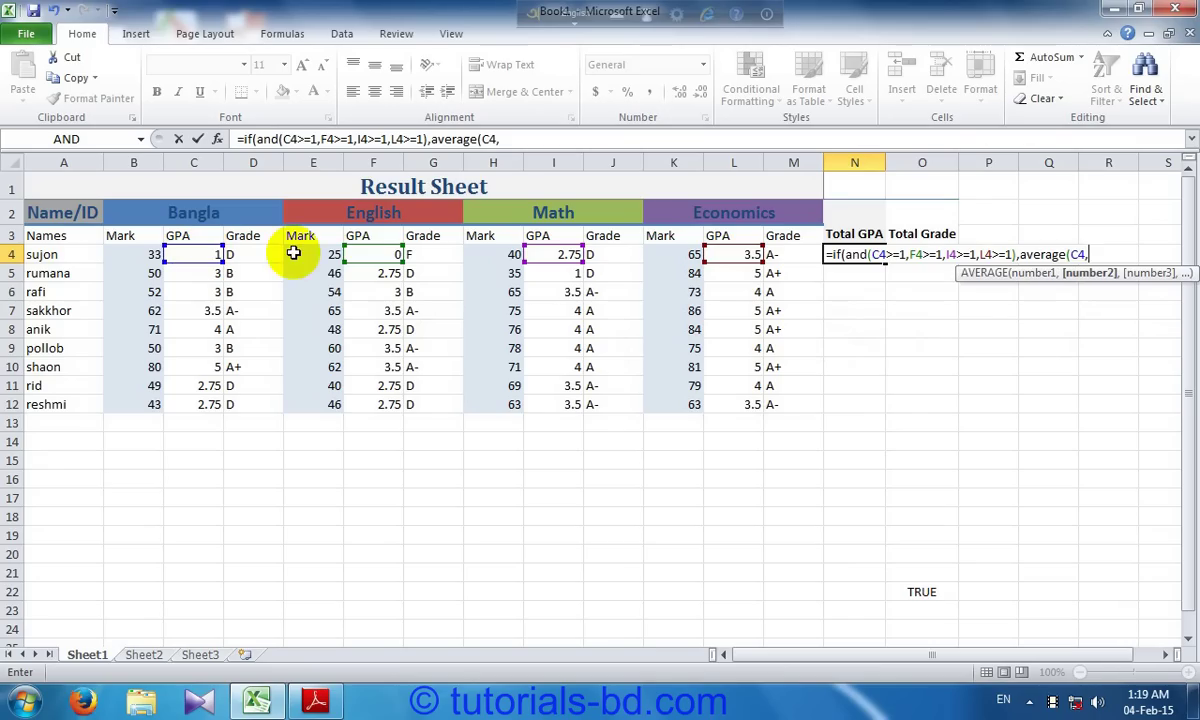
pyautogui.click(387, 254)
pyautogui.write(',')
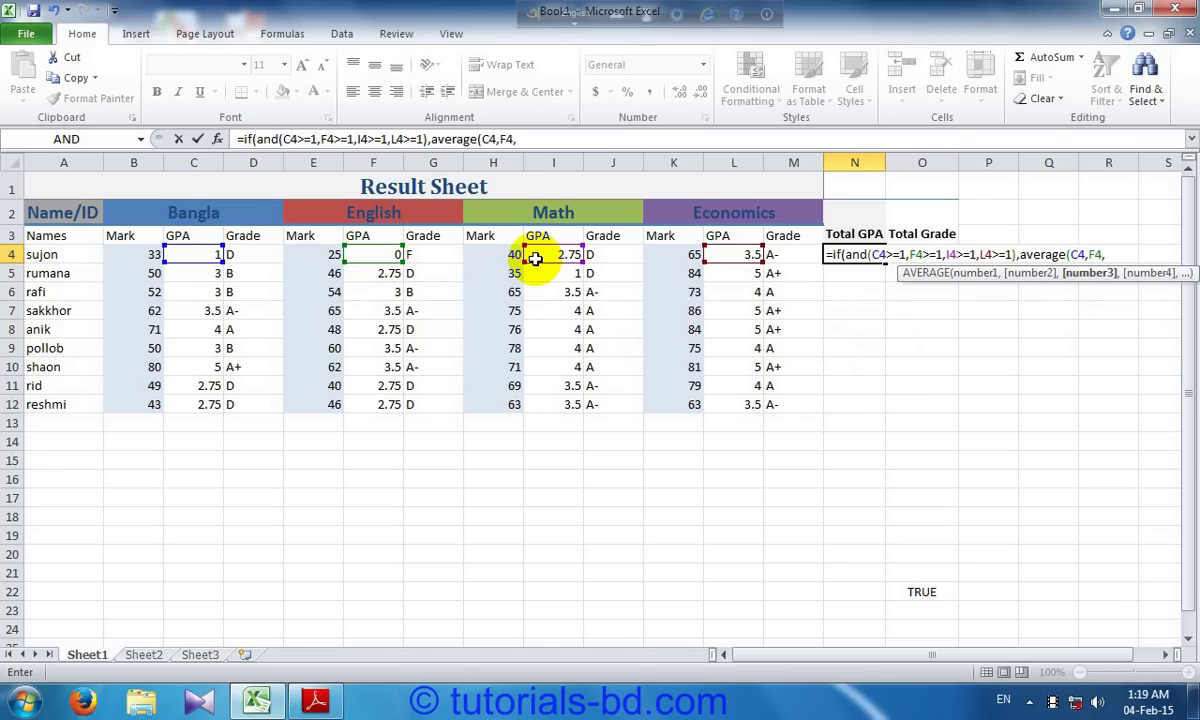
pyautogui.click(536, 258)
pyautogui.write(',')
pyautogui.click(727, 258)
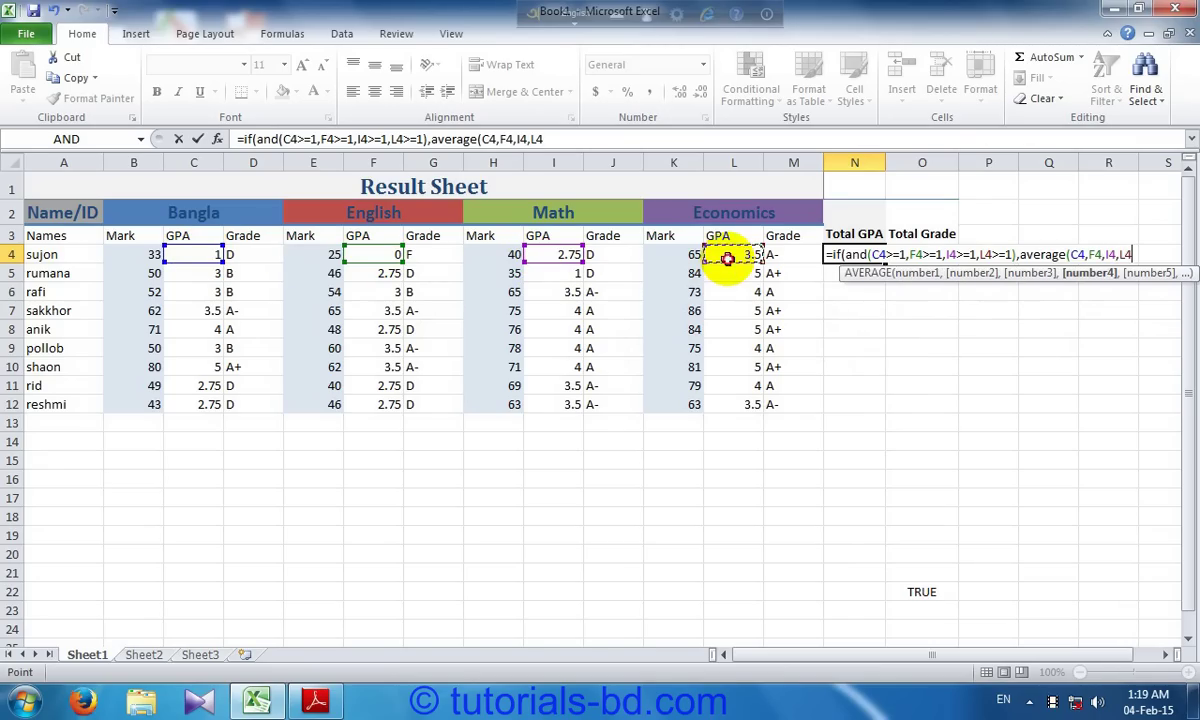
pyautogui.write(',')
pyautogui.press('BackSpace')
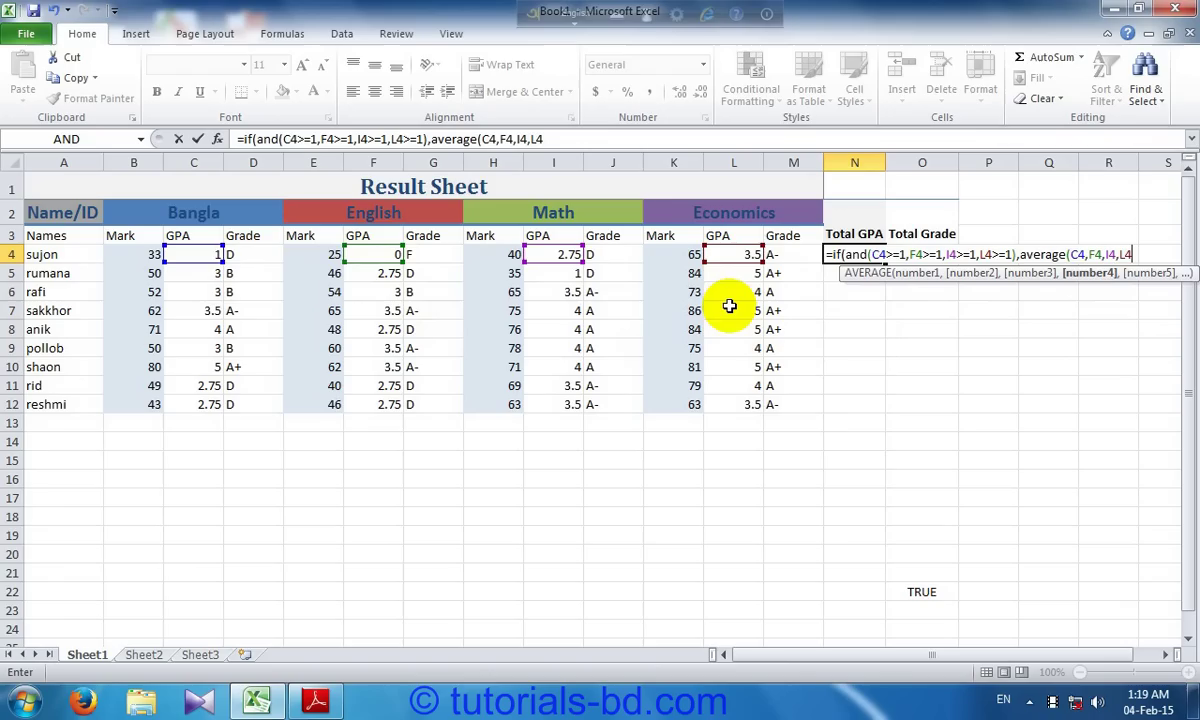
pyautogui.write(')')
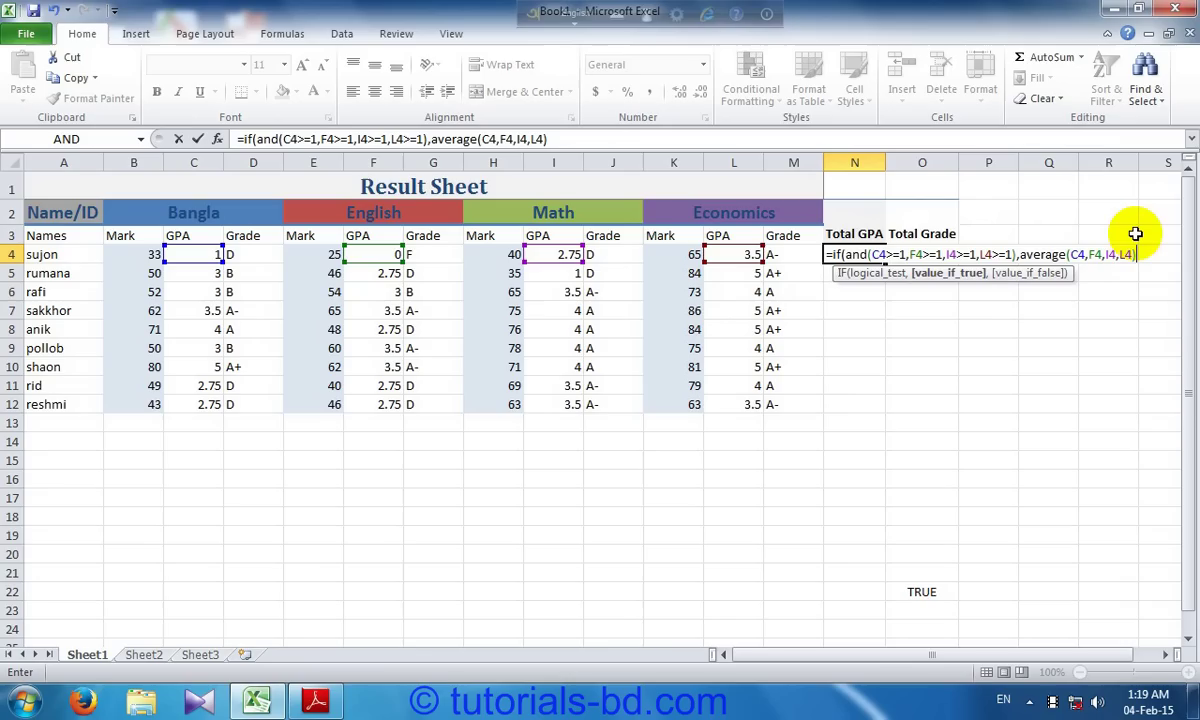
pyautogui.write(',0)')
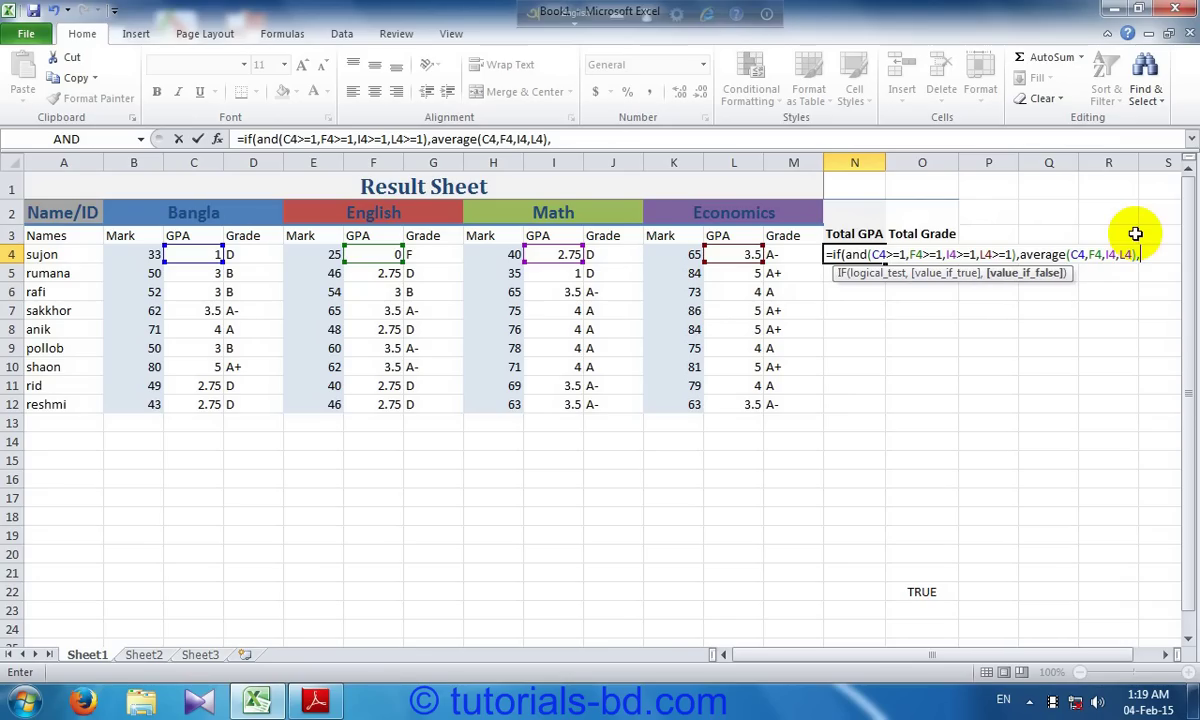
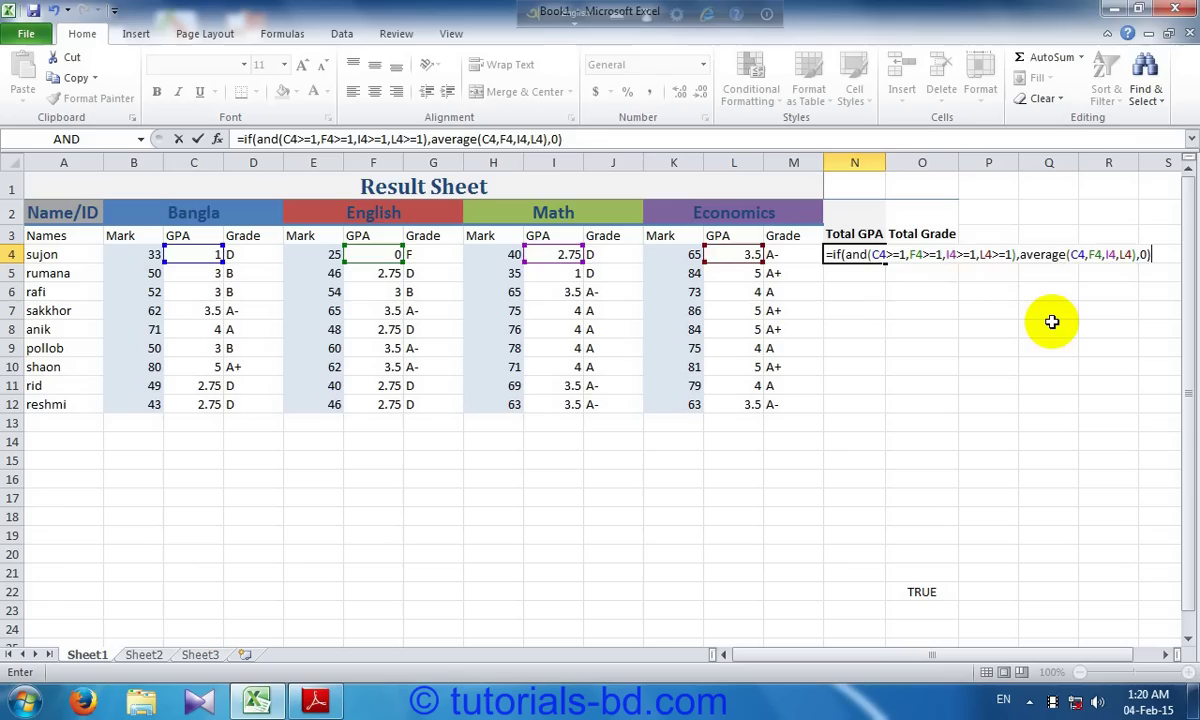
# Commit the =IF(AND(...),AVERAGE(...),0) formula in N4, then fill it down to N12.
pyautogui.press('Return')
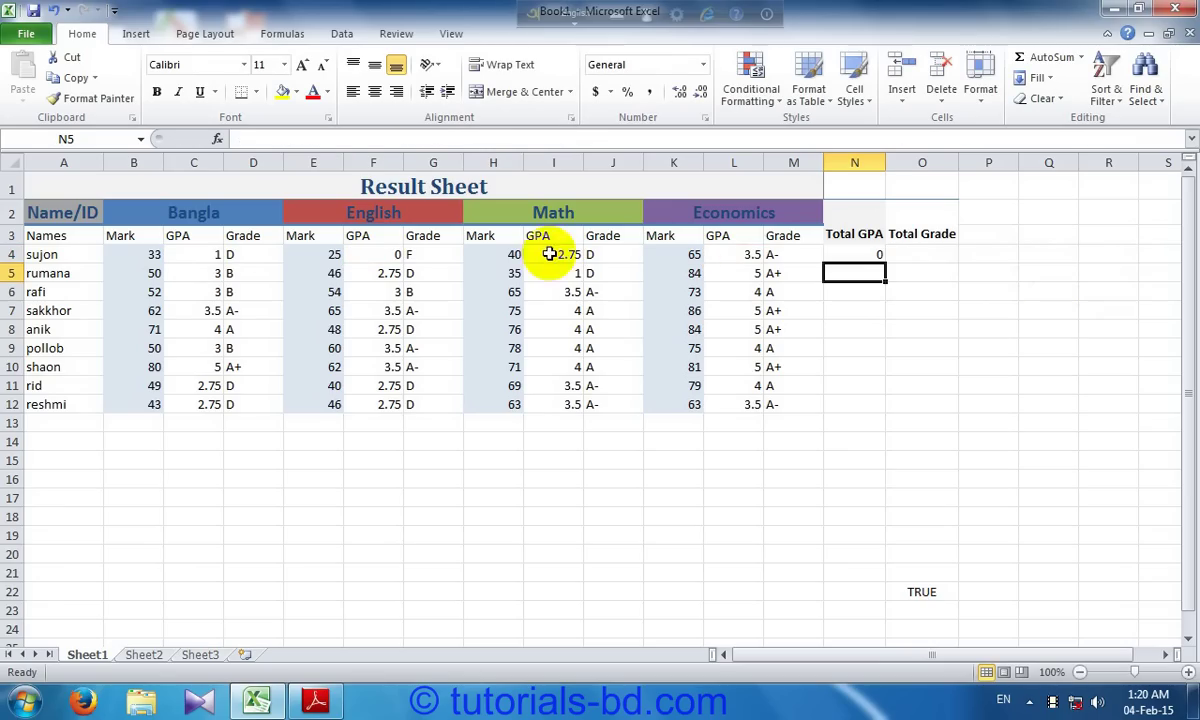
pyautogui.click(381, 255)
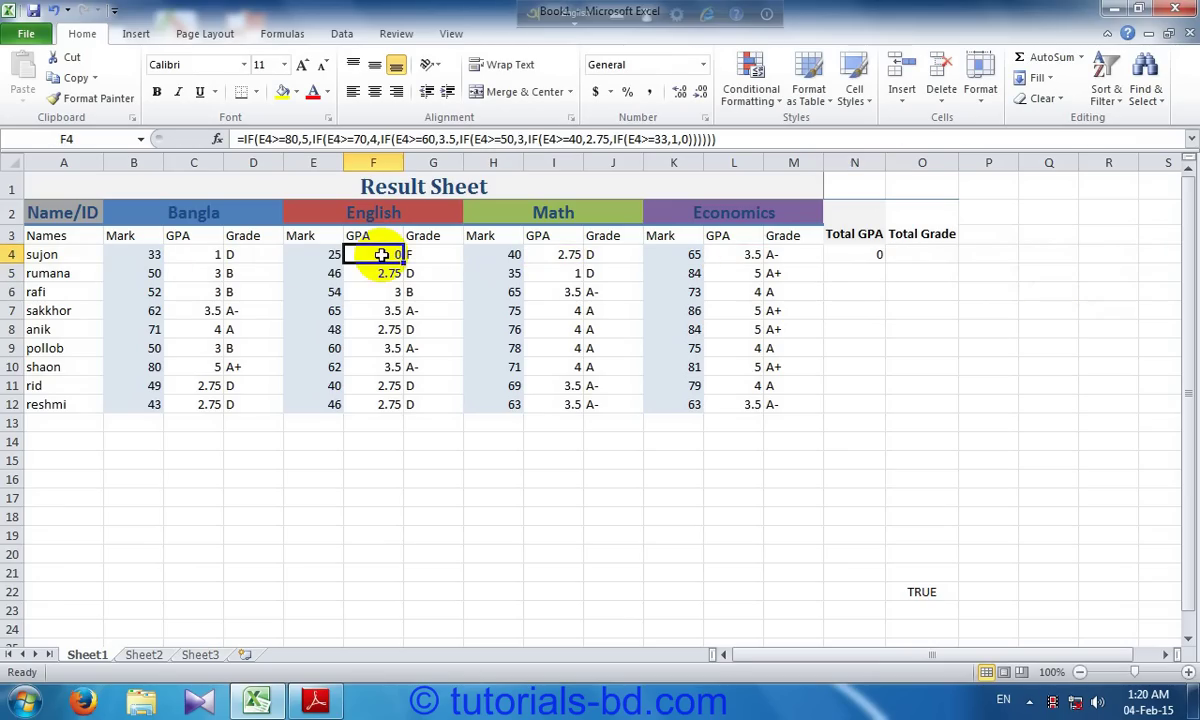
pyautogui.click(304, 255)
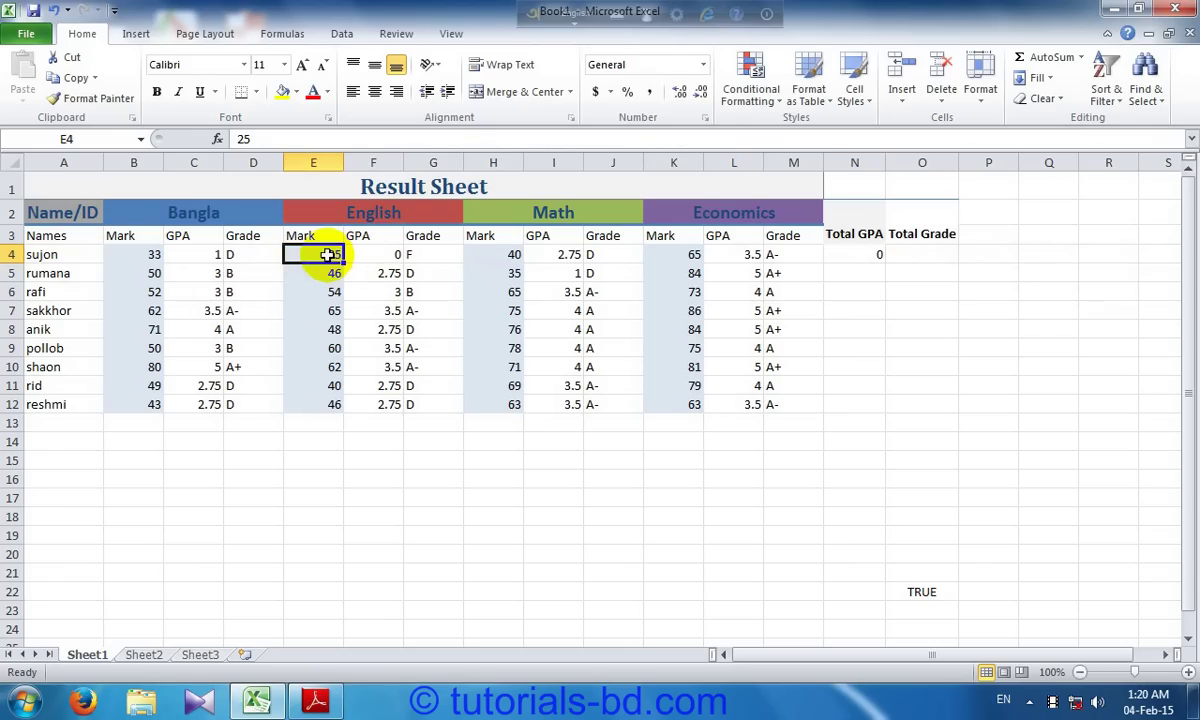
pyautogui.click(369, 258)
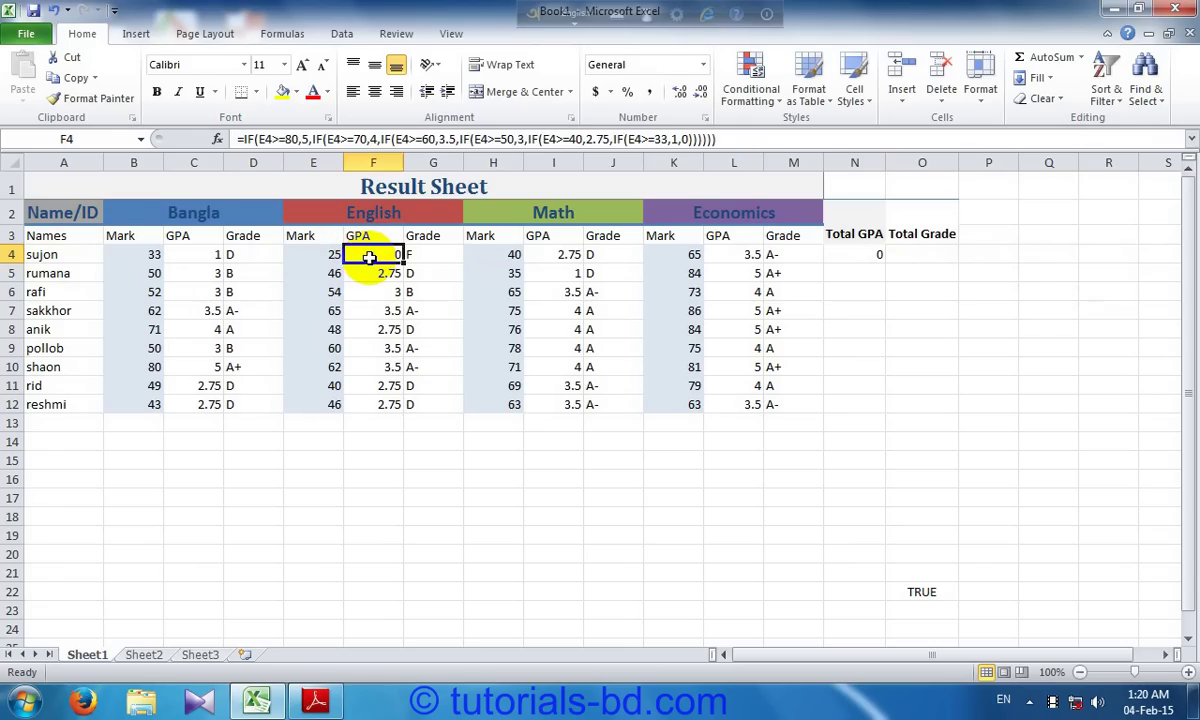
pyautogui.click(852, 257)
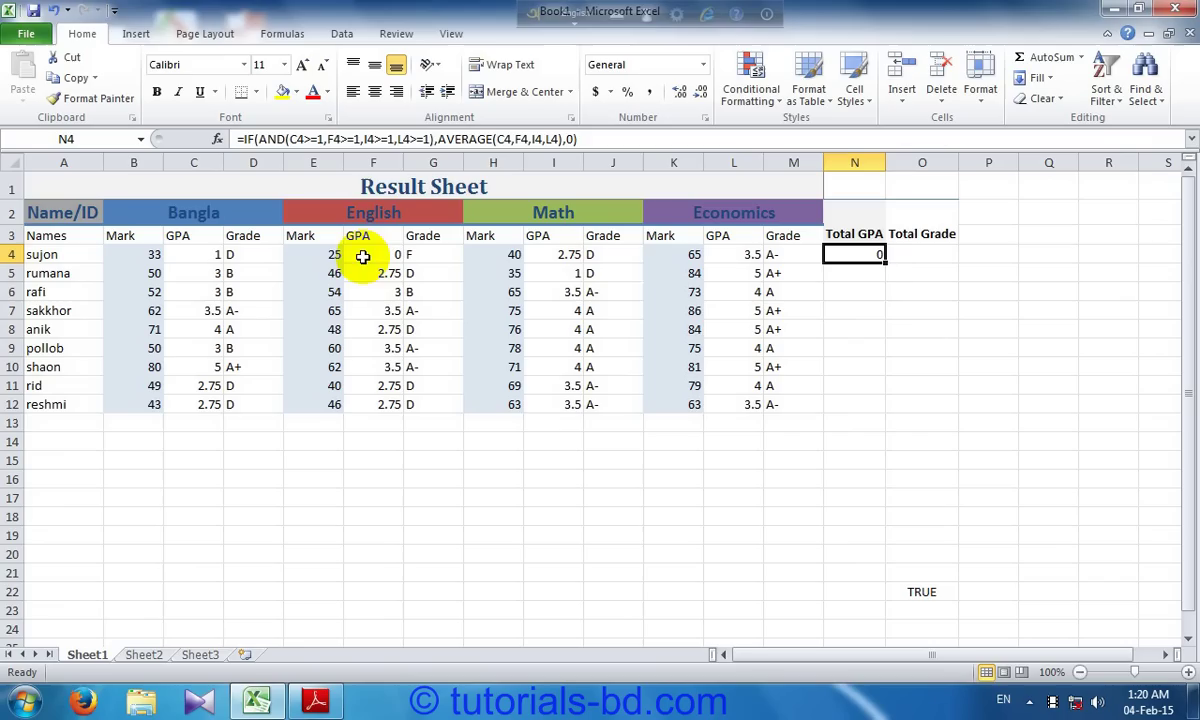
pyautogui.moveTo(884, 261); pyautogui.dragTo(884, 406)
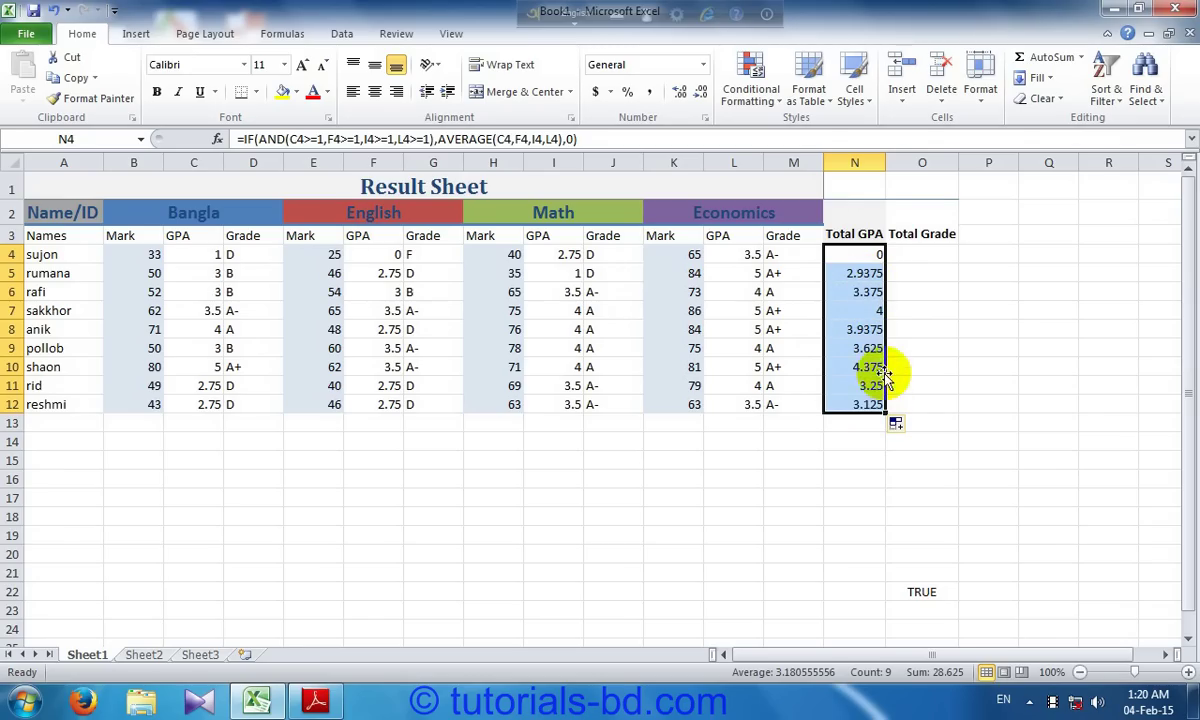
# Copy the Economics grade formulas M4:M12 and paste them as formulas into Total Grade O4:O12.
pyautogui.click(914, 254)
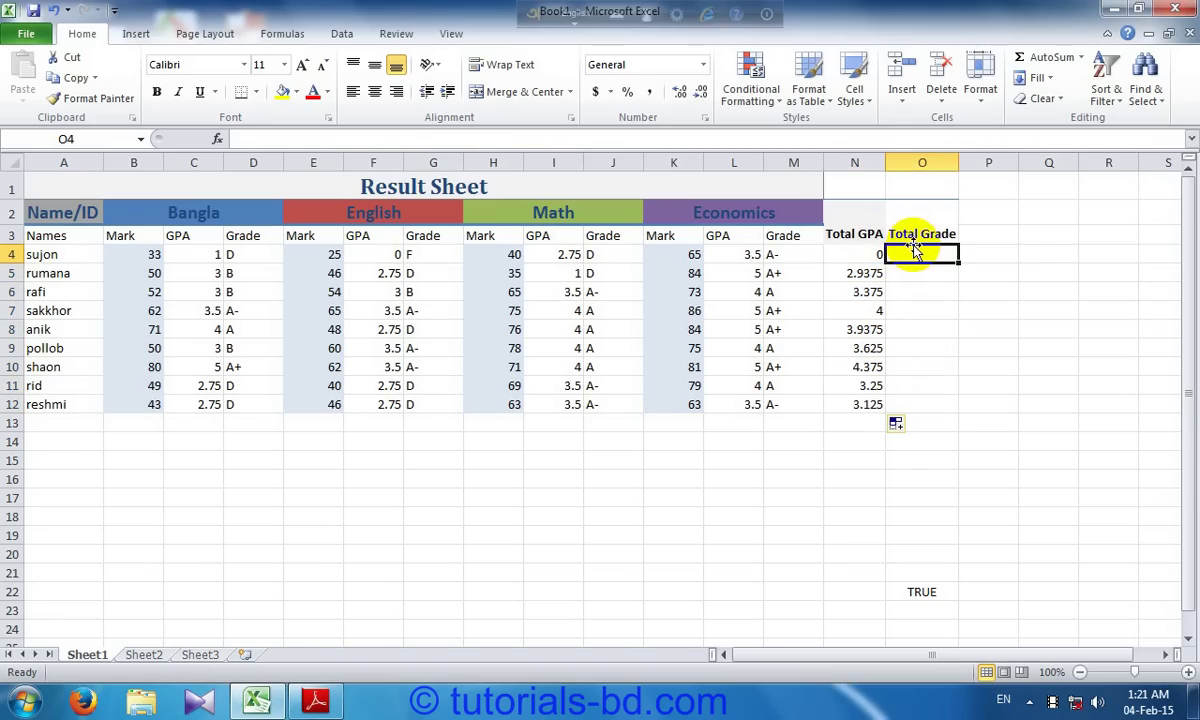
pyautogui.click(778, 255)
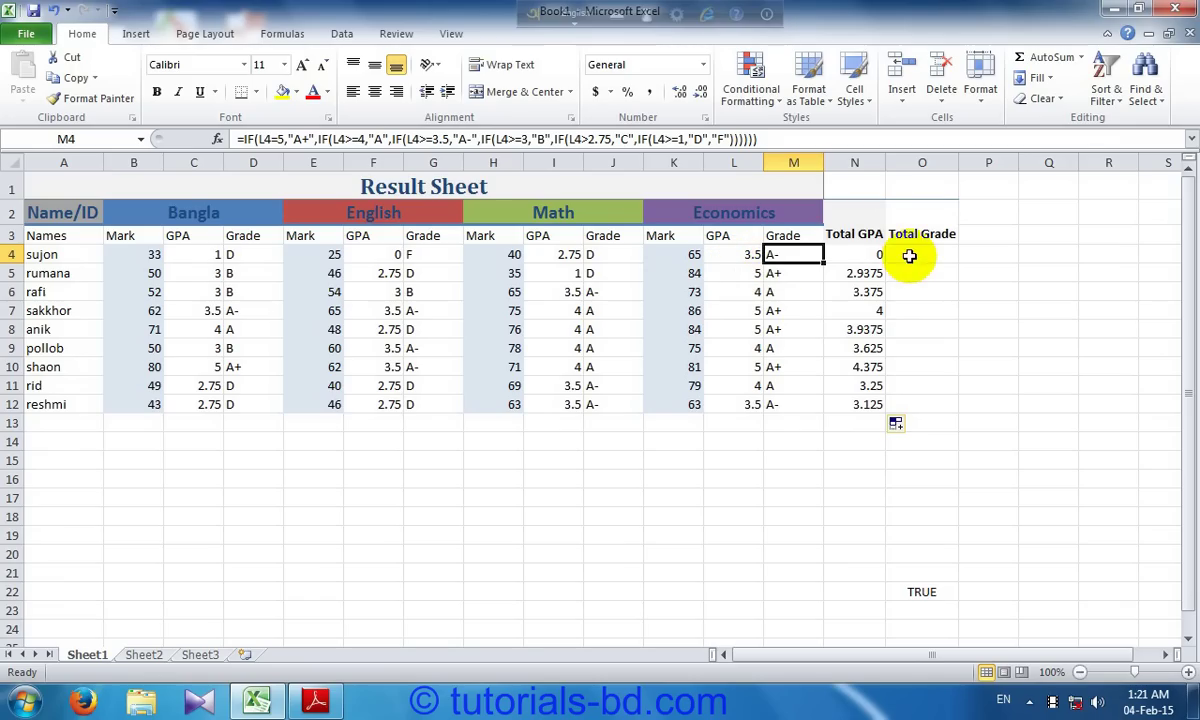
pyautogui.rightClick(790, 259)
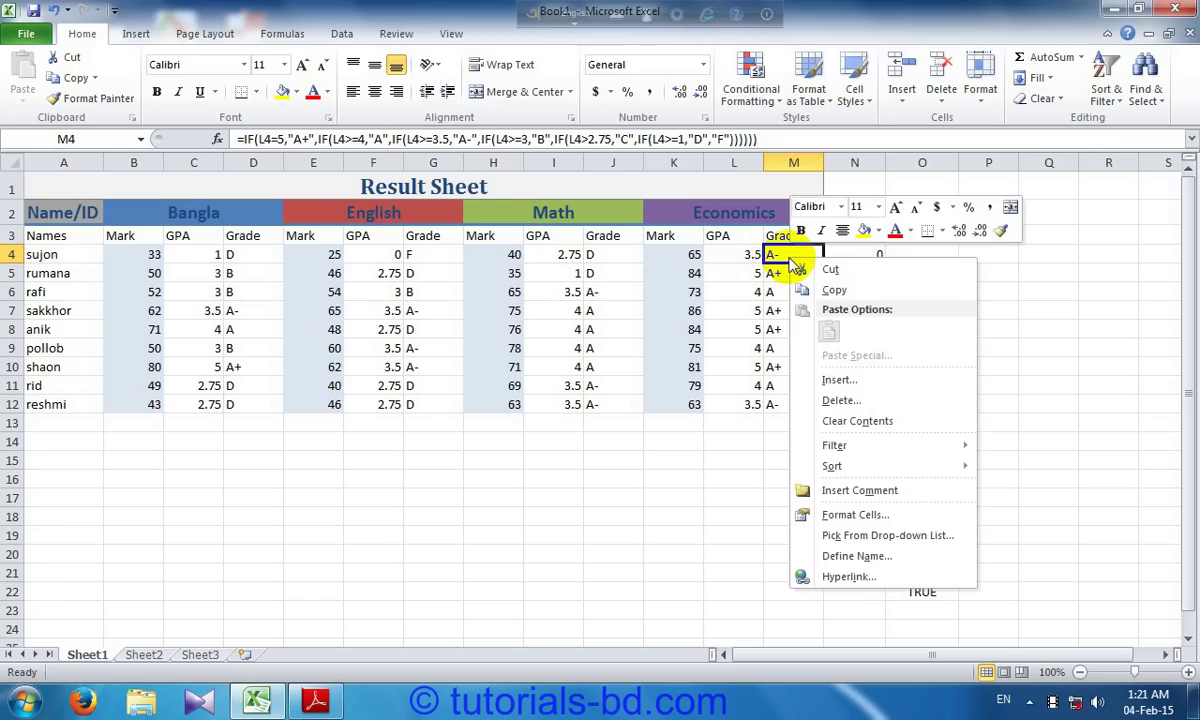
pyautogui.click(832, 290)
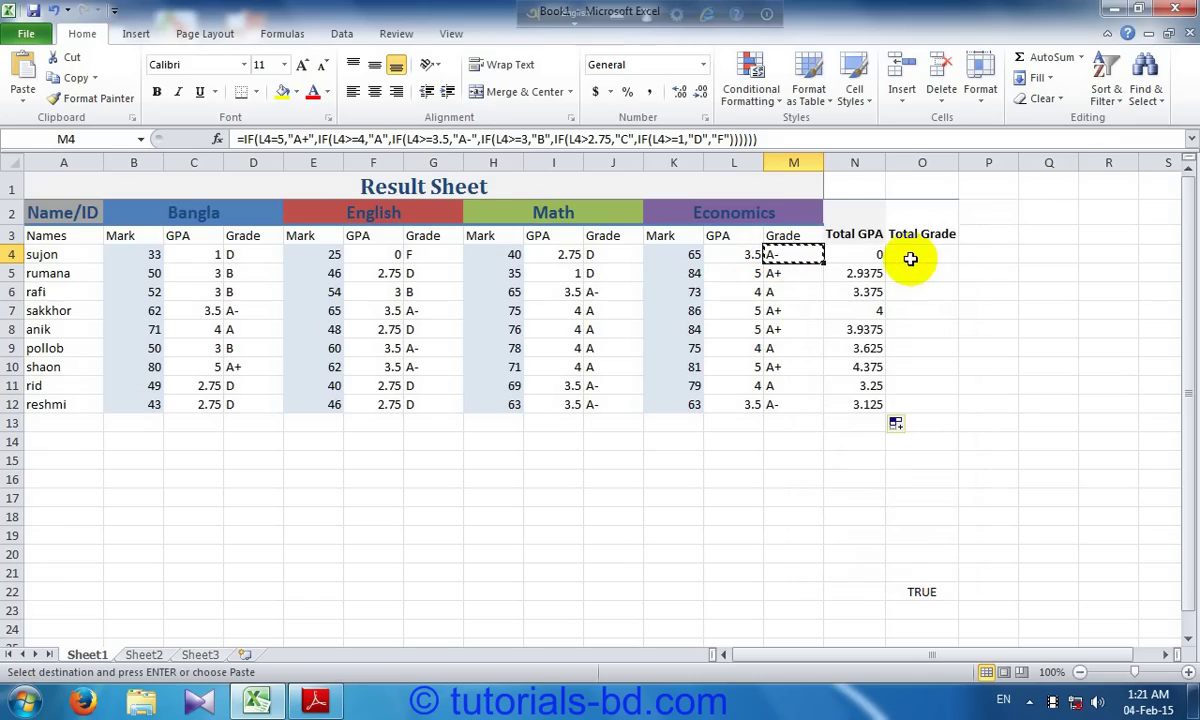
pyautogui.moveTo(790, 261); pyautogui.dragTo(790, 400)
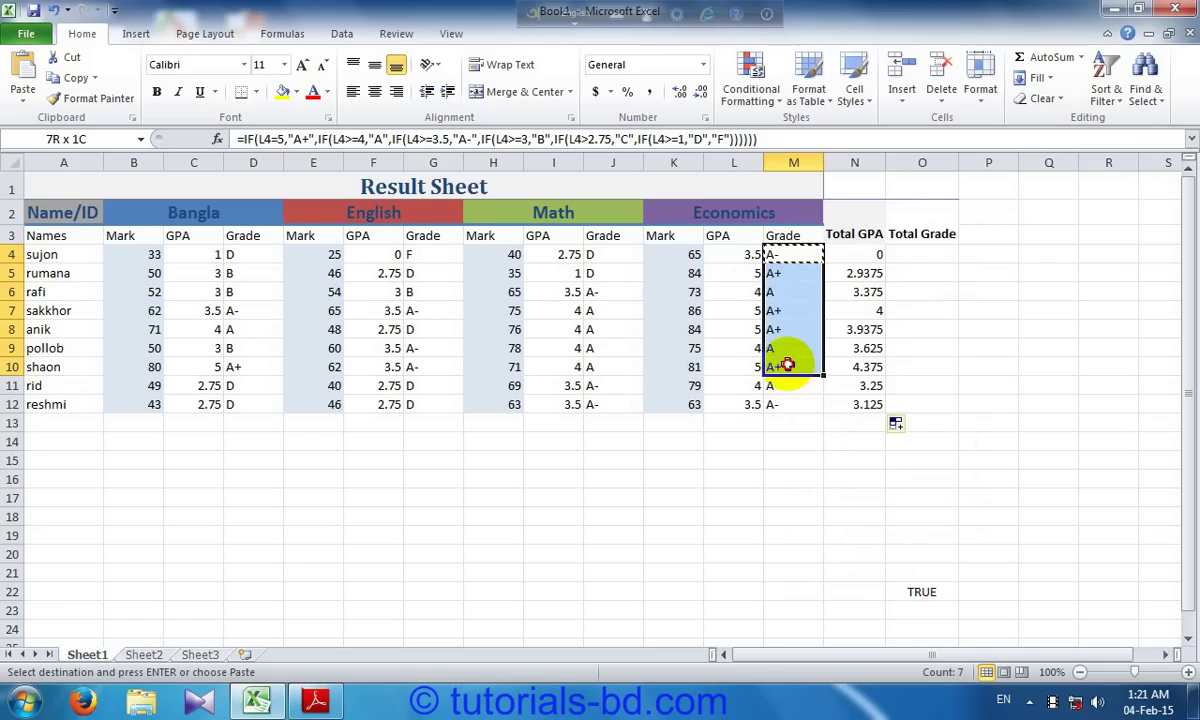
pyautogui.rightClick(791, 259)
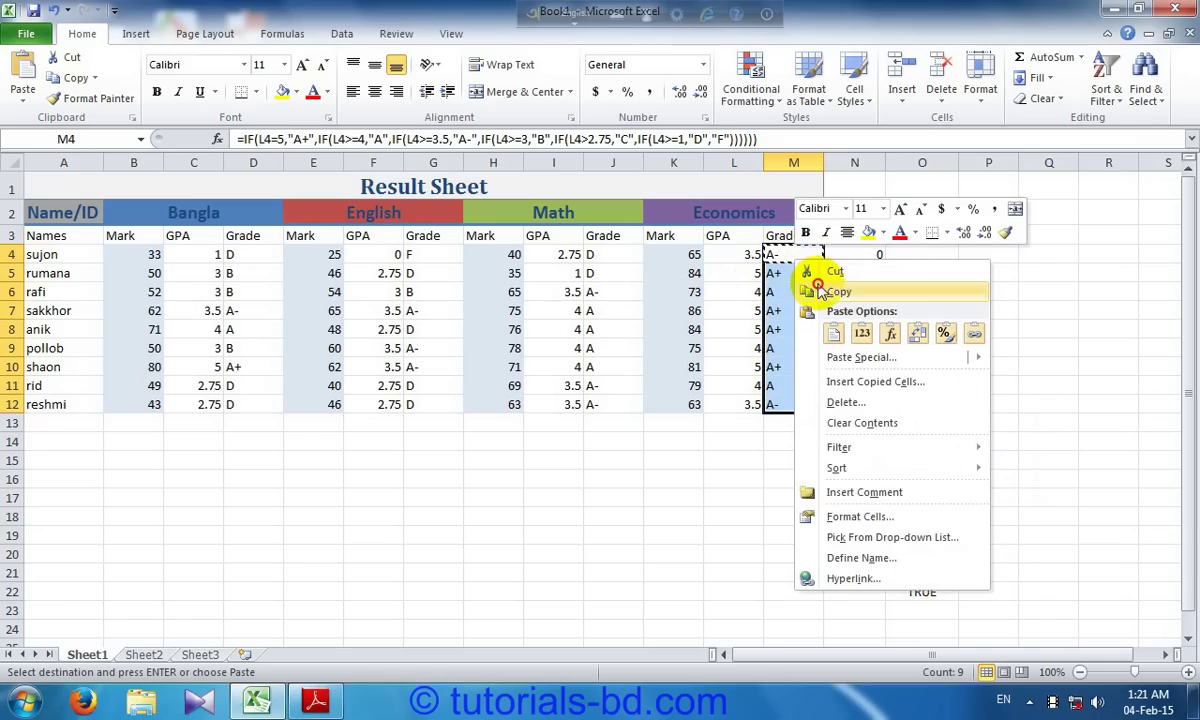
pyautogui.click(818, 291)
pyautogui.rightClick(908, 254)
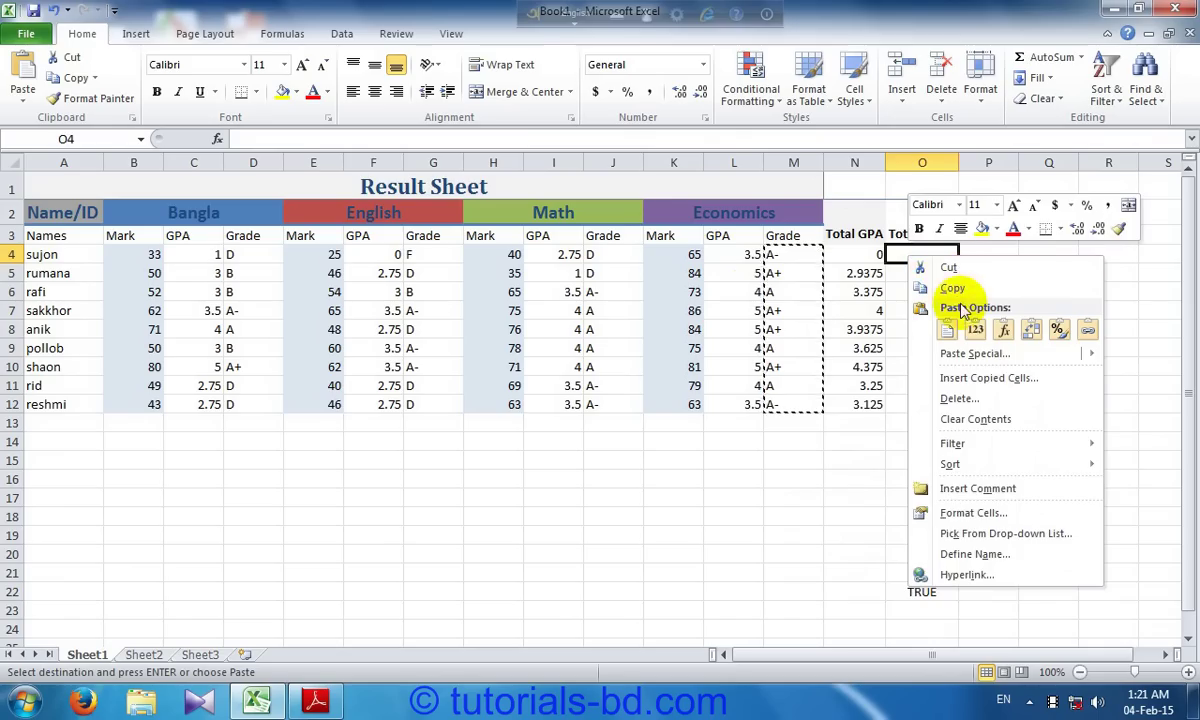
pyautogui.click(1006, 332)
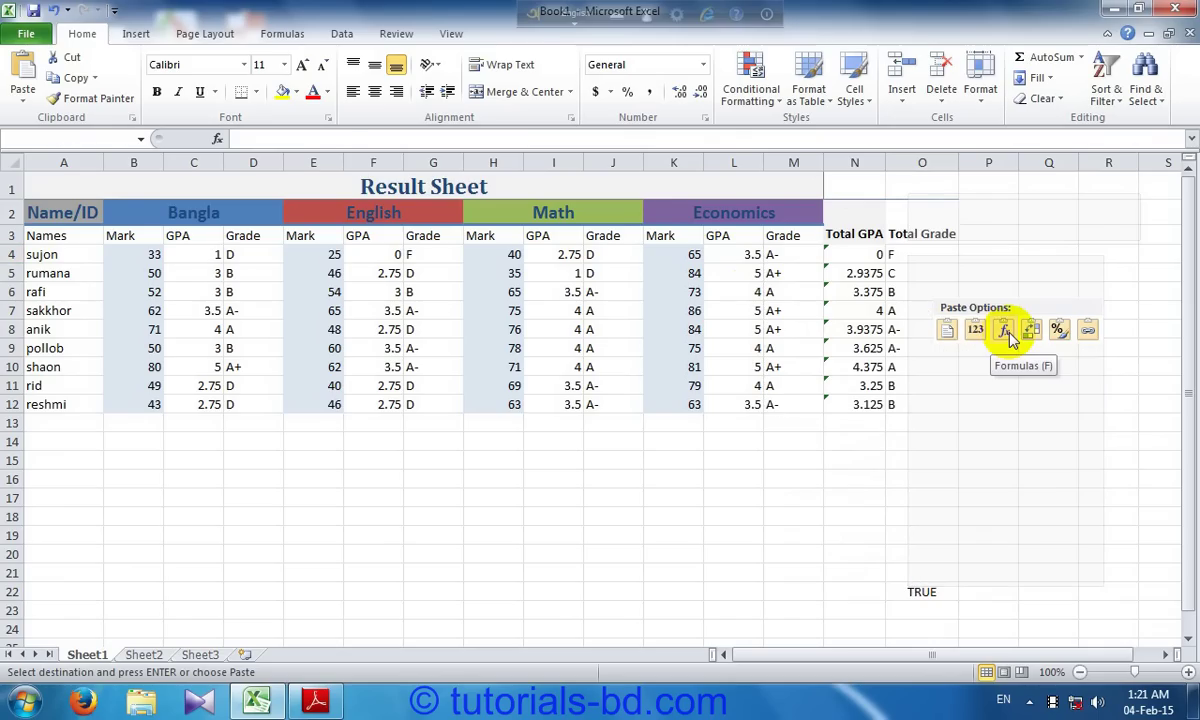
pyautogui.click(908, 258)
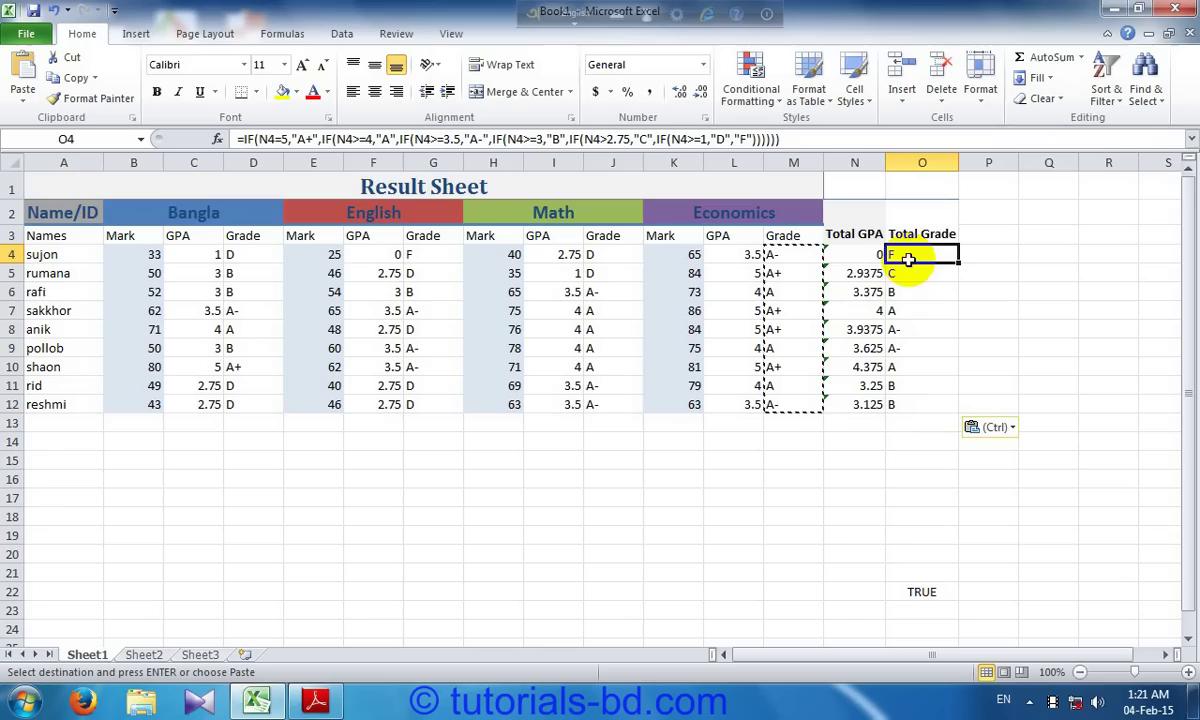
# Clear the copy marquee and check N4's formula warning, trying and then undoing the suggested fix.
pyautogui.press('Escape')
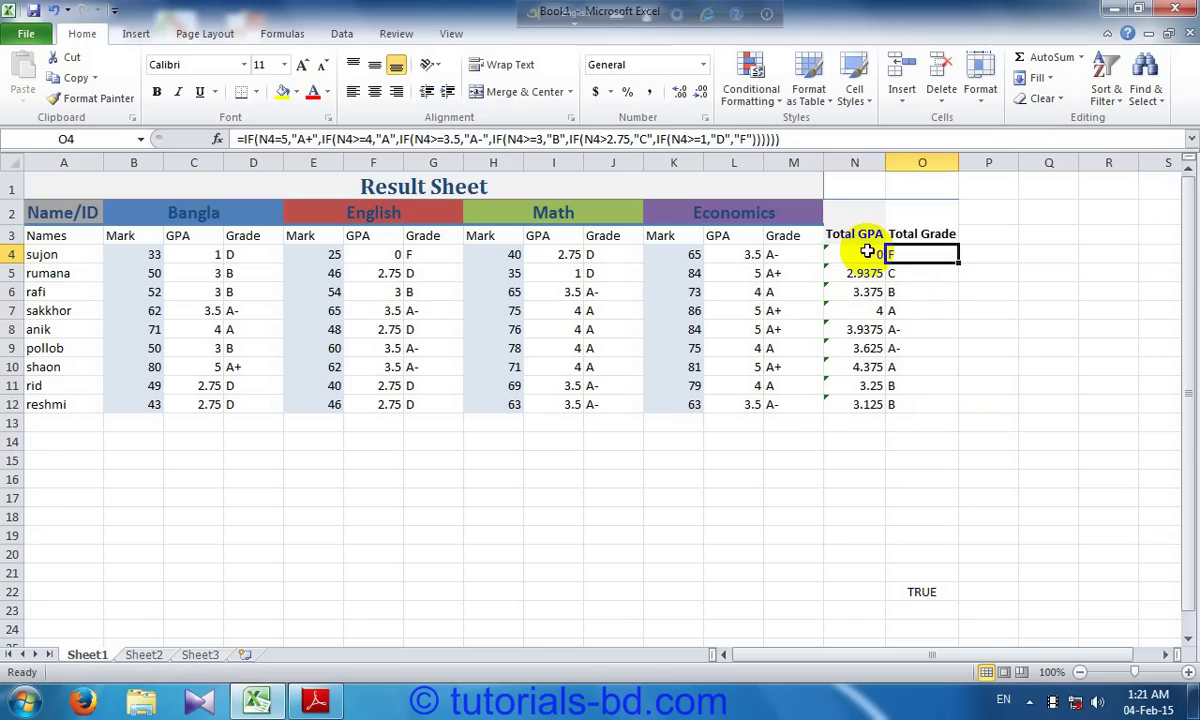
pyautogui.click(866, 253)
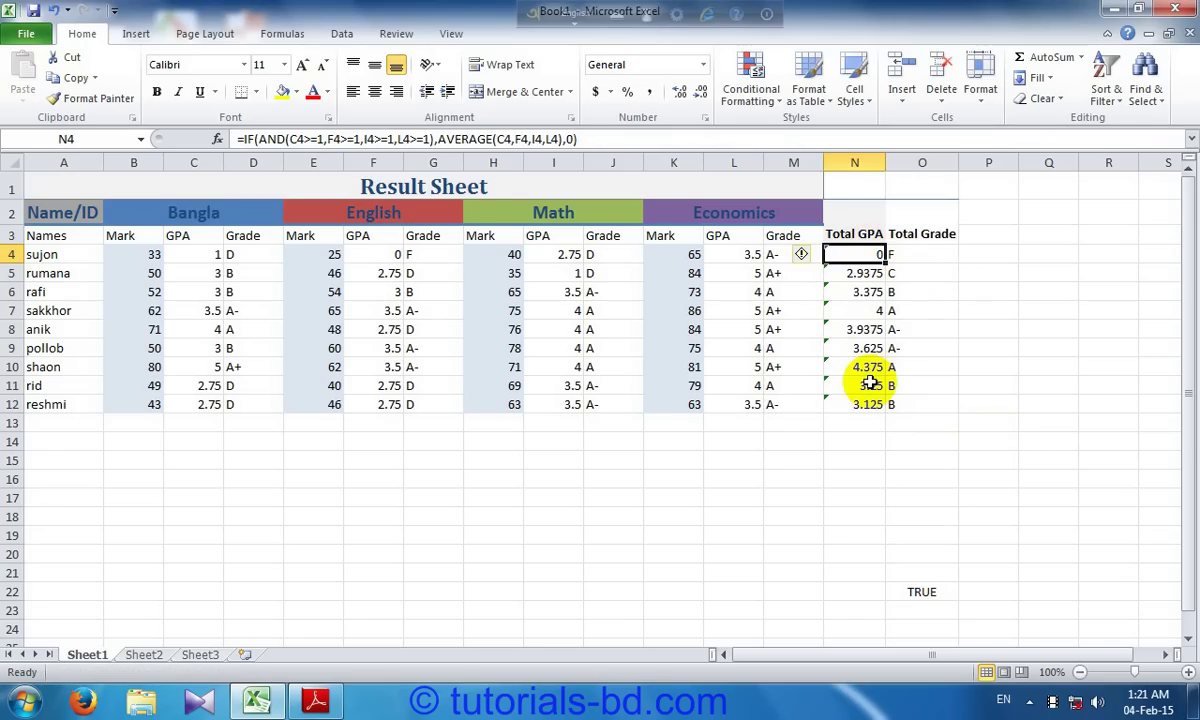
pyautogui.click(910, 256)
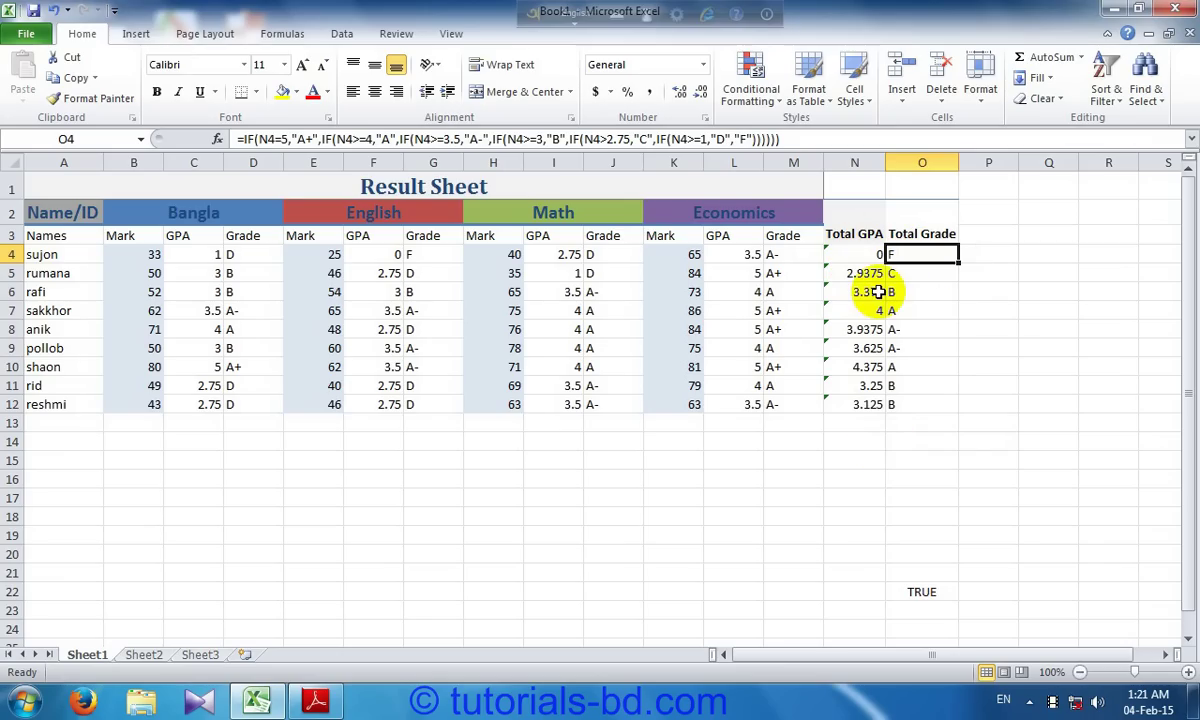
pyautogui.click(855, 256)
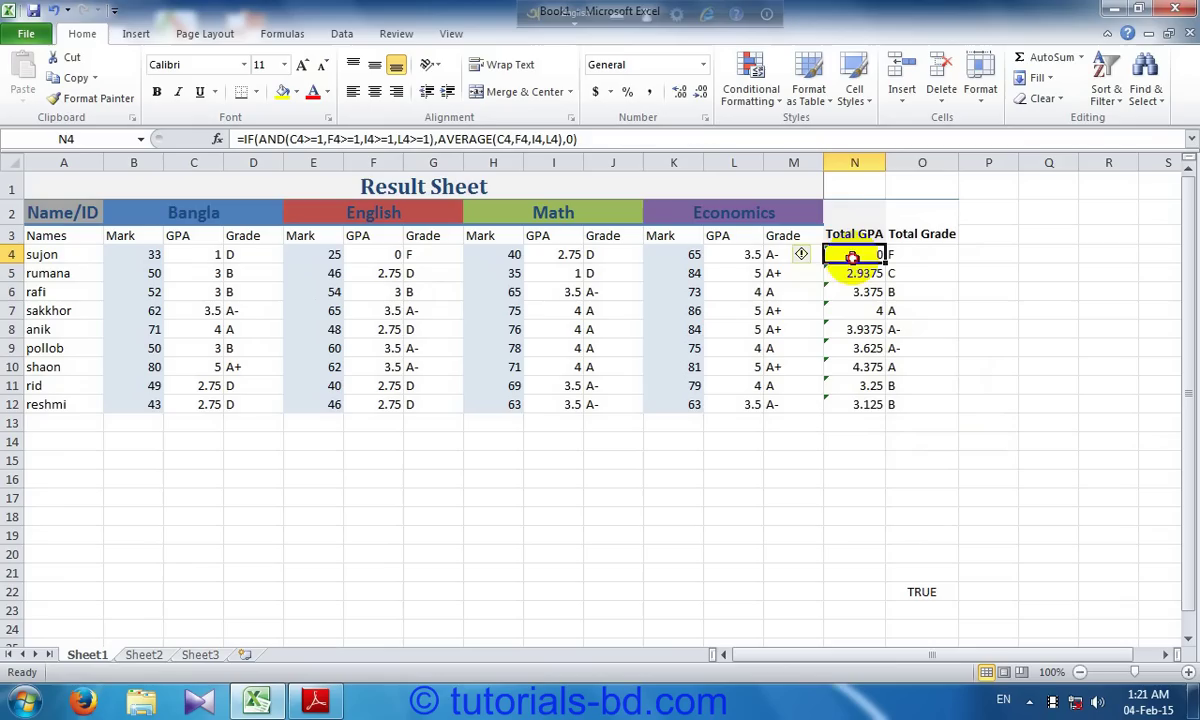
pyautogui.click(806, 256)
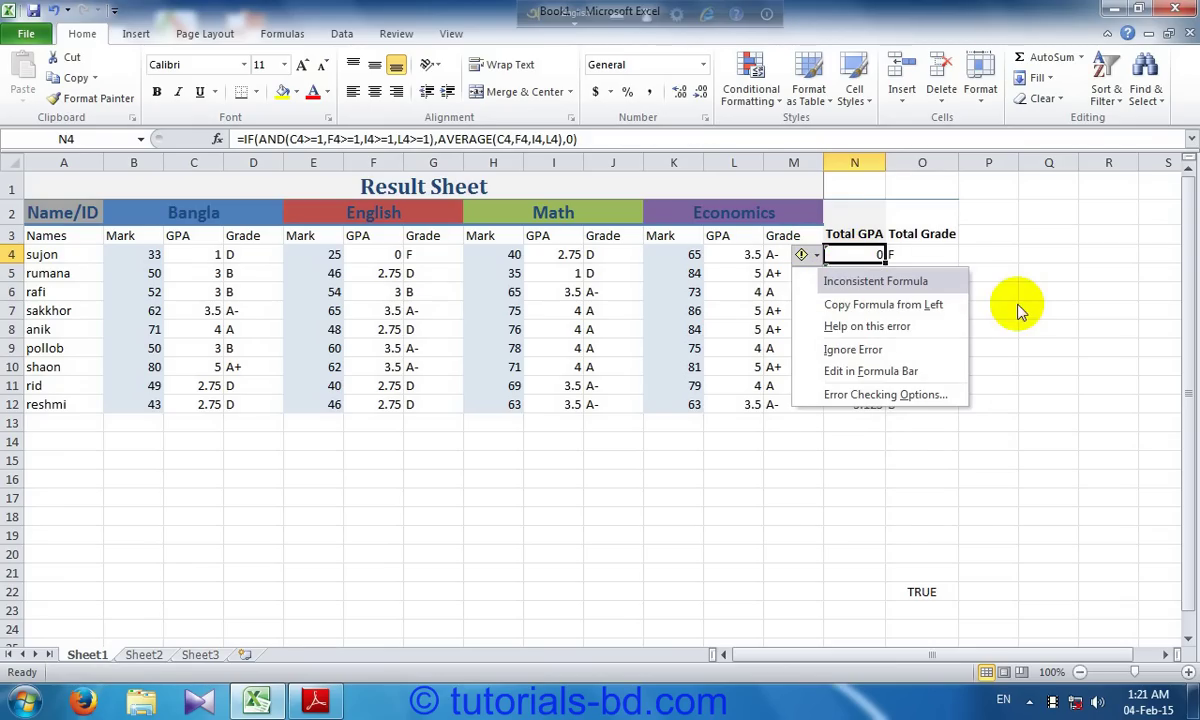
pyautogui.click(1005, 310)
pyautogui.click(838, 252)
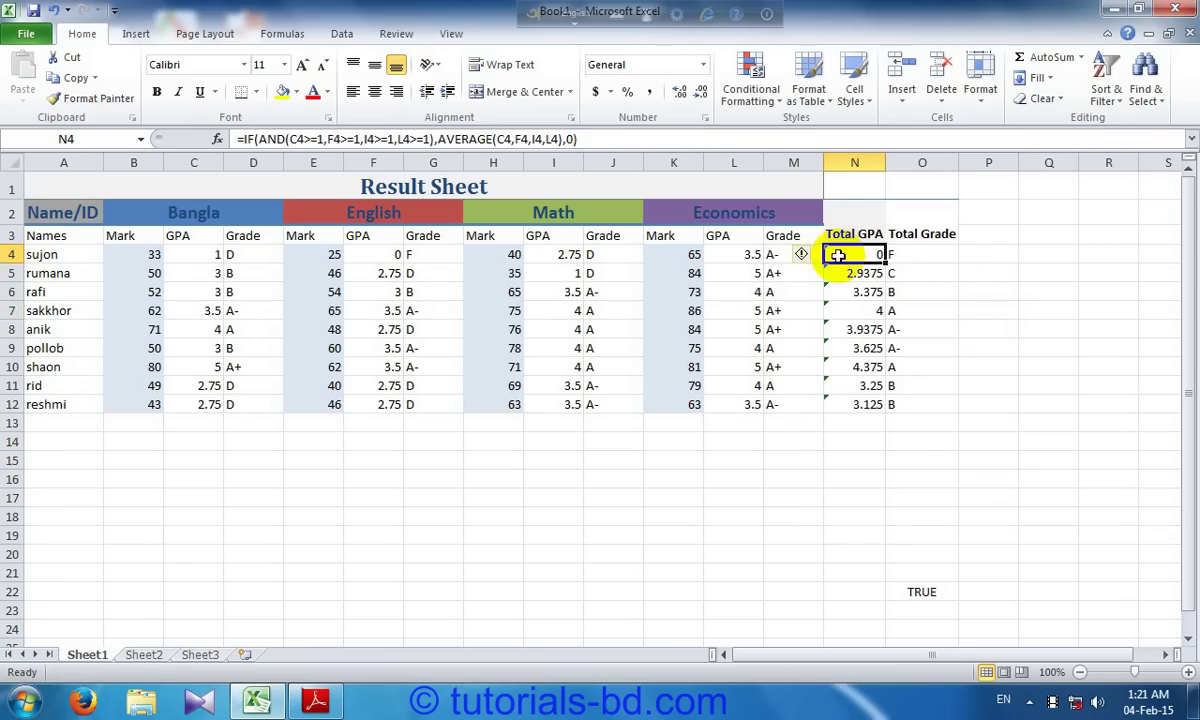
pyautogui.click(800, 258)
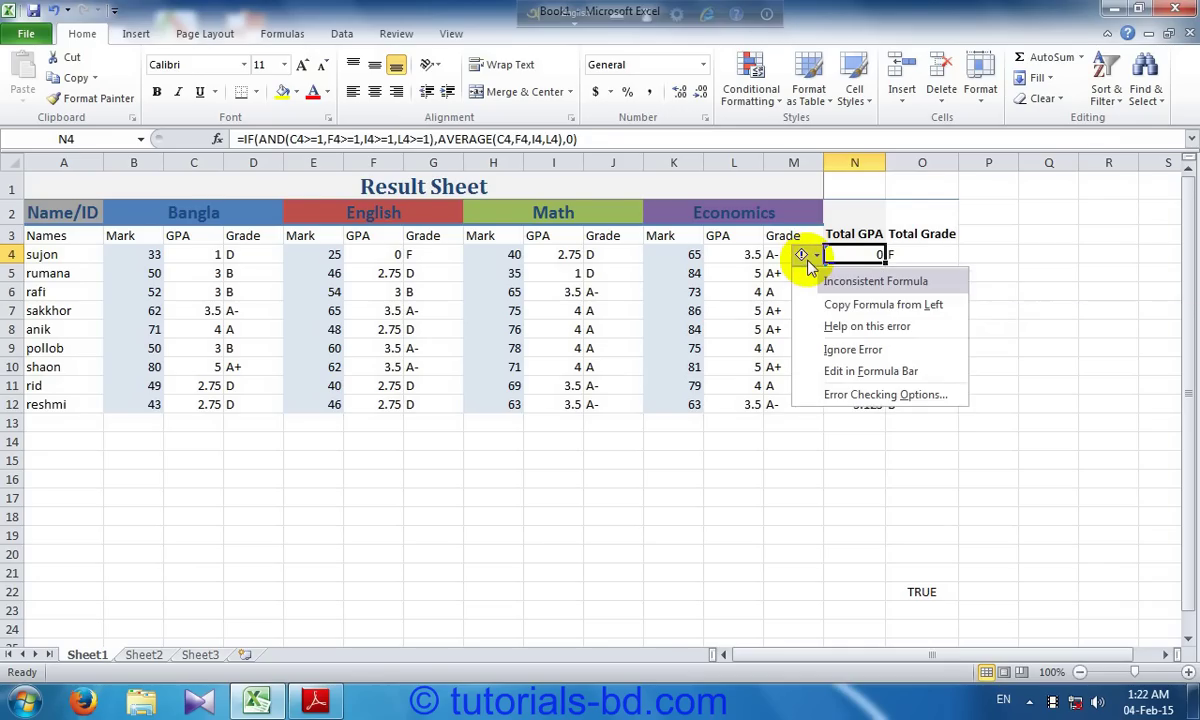
pyautogui.click(845, 307)
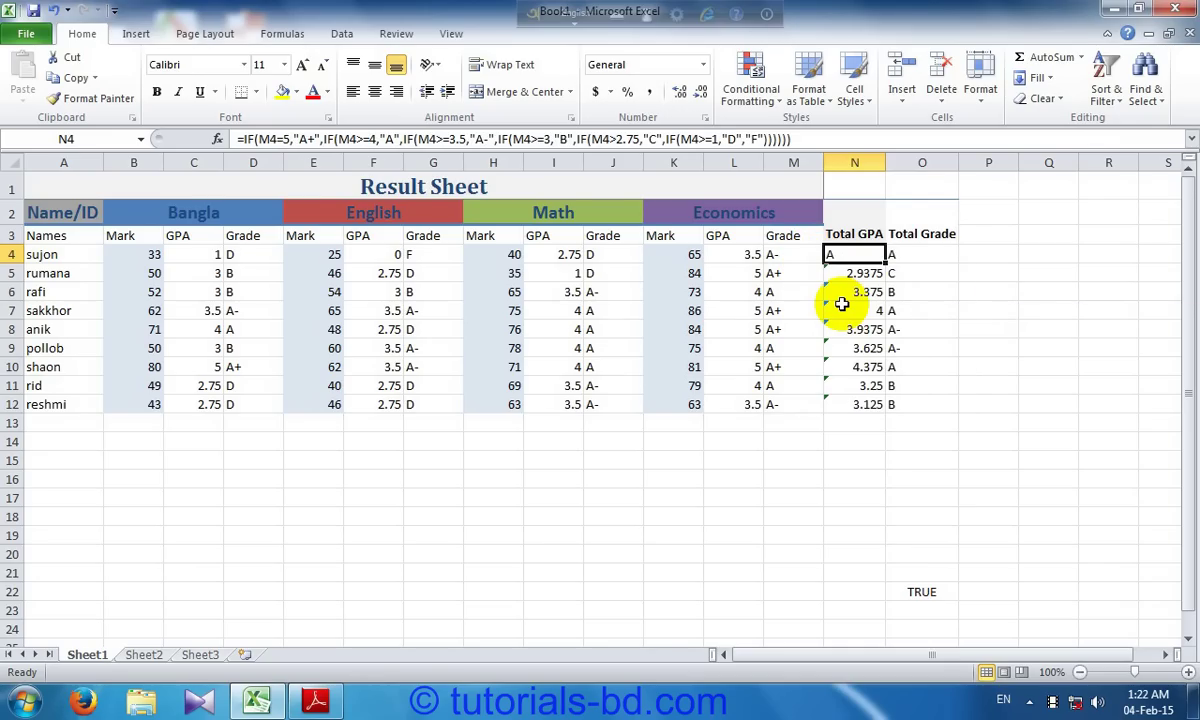
pyautogui.hotkey('ctrl', 'z')
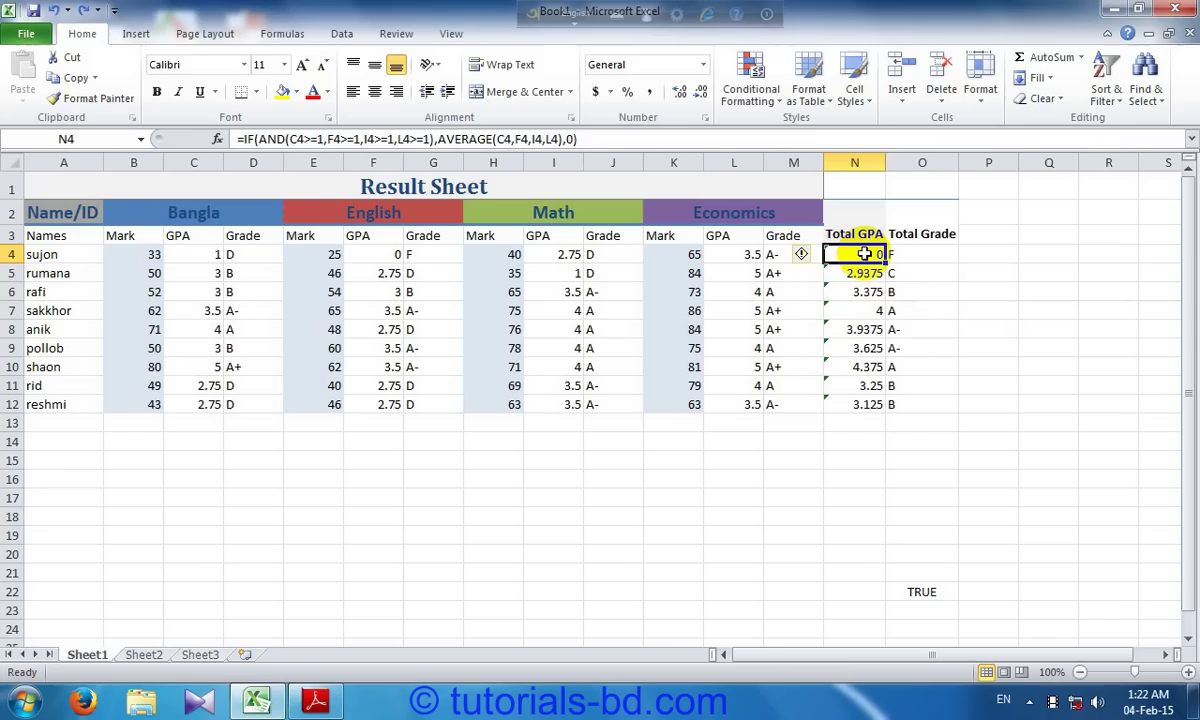
# Ignore the inconsistent-formula error across the Total GPA cells N4:N12.
pyautogui.moveTo(866, 255); pyautogui.dragTo(862, 404)
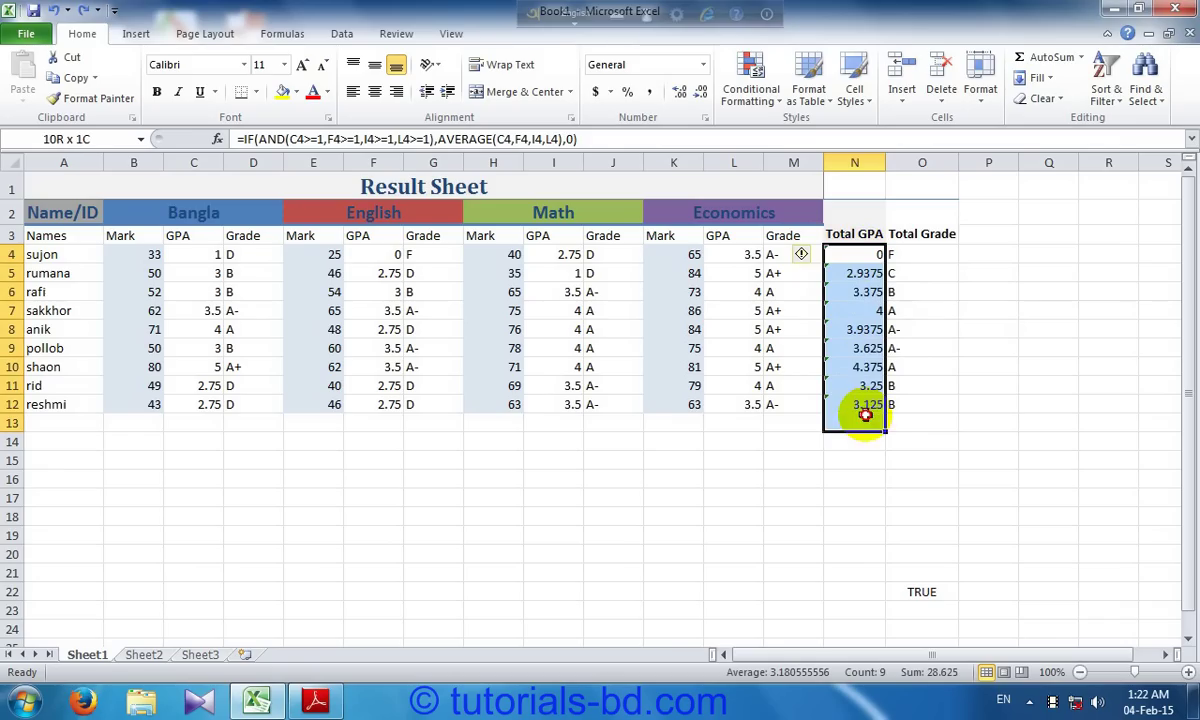
pyautogui.click(803, 256)
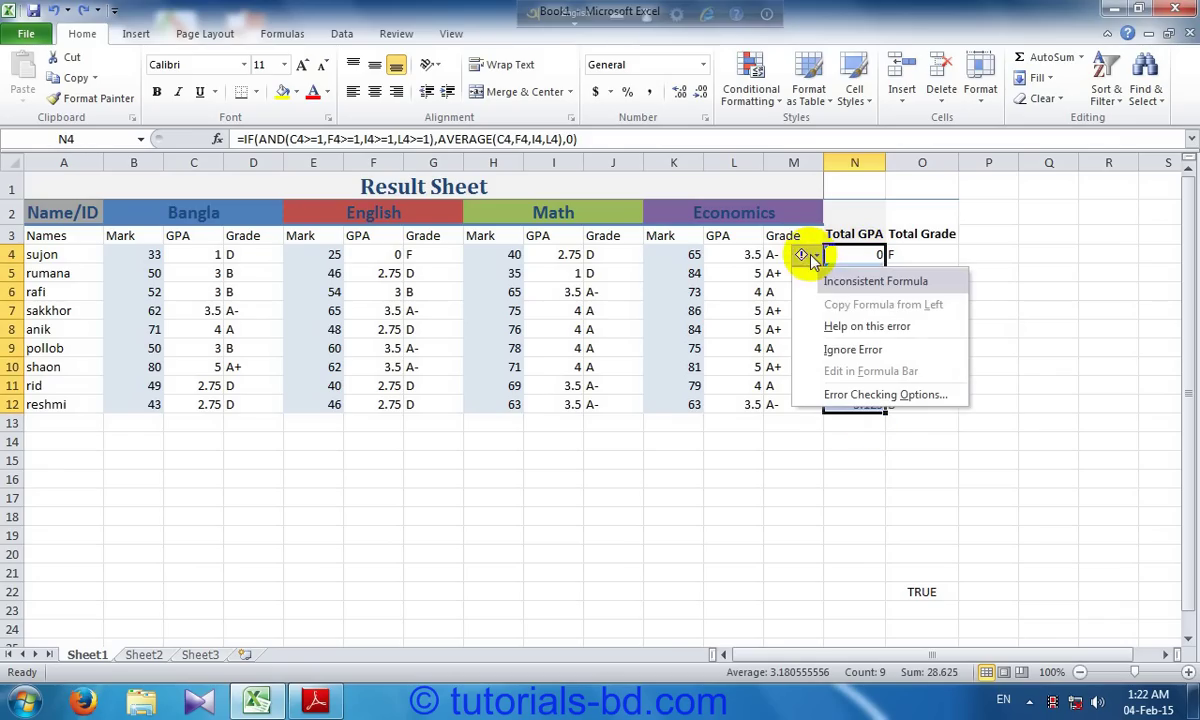
pyautogui.click(822, 352)
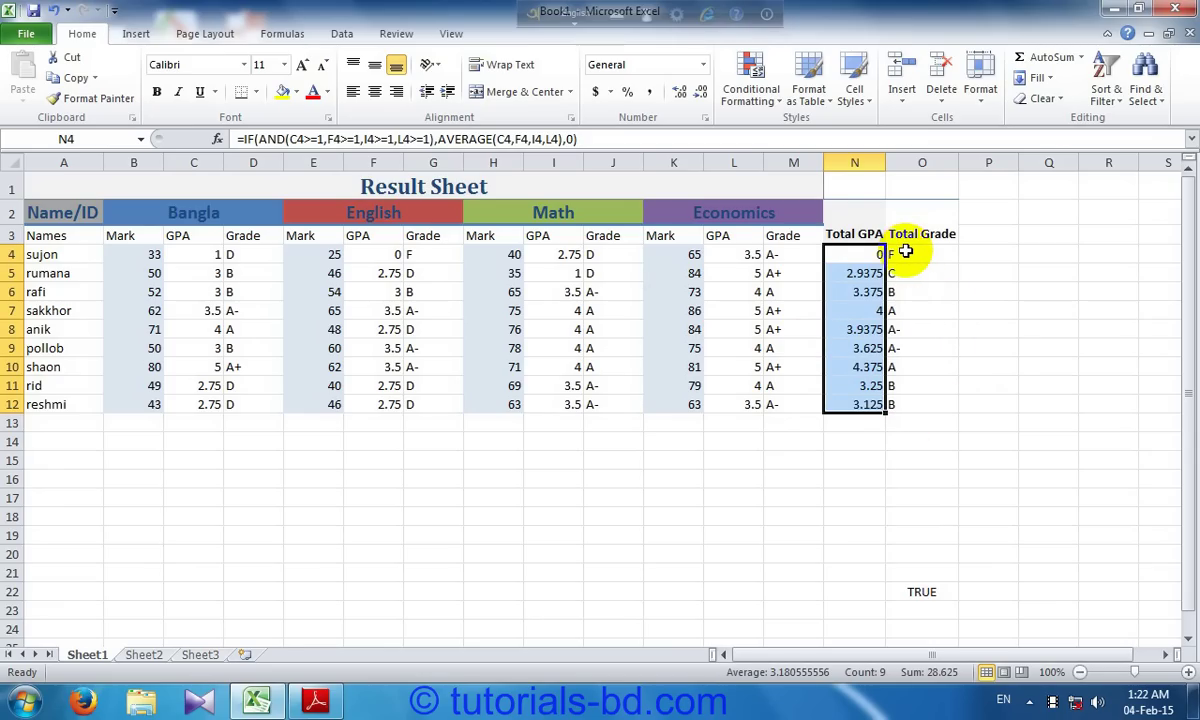
pyautogui.click(905, 252)
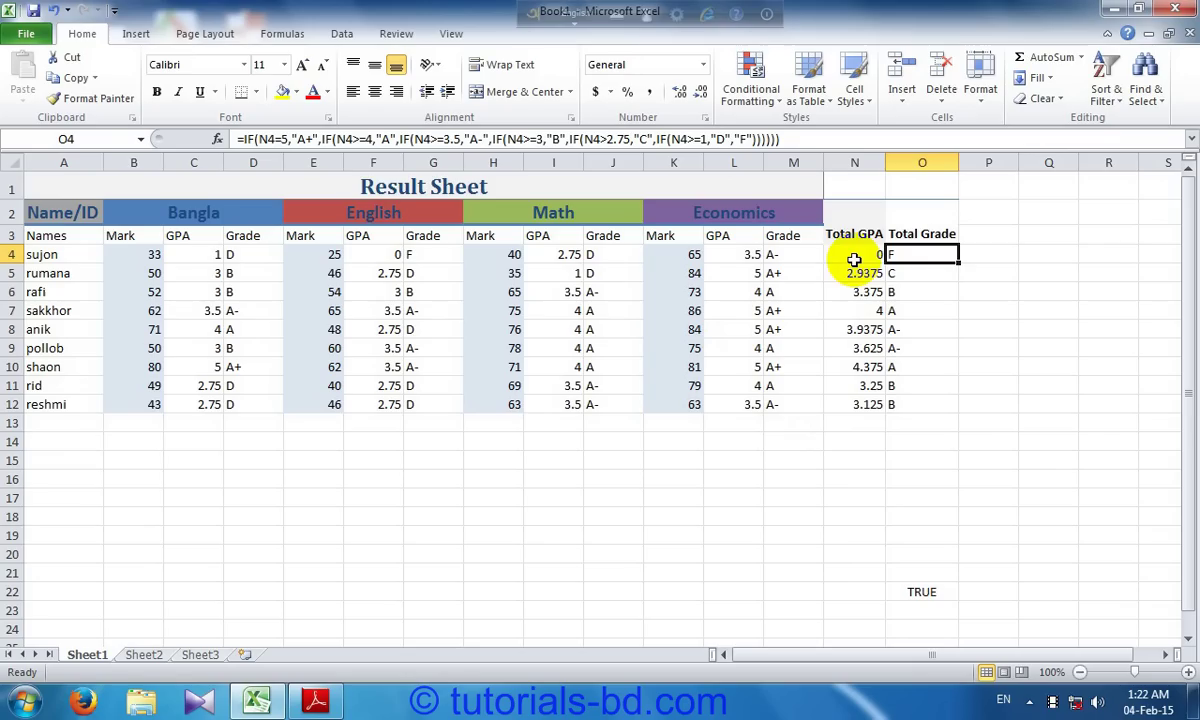
# Delete the Total GPA values in N4:N12 and the Total Grade results in O4:O12.
pyautogui.moveTo(854, 259); pyautogui.dragTo(849, 409)
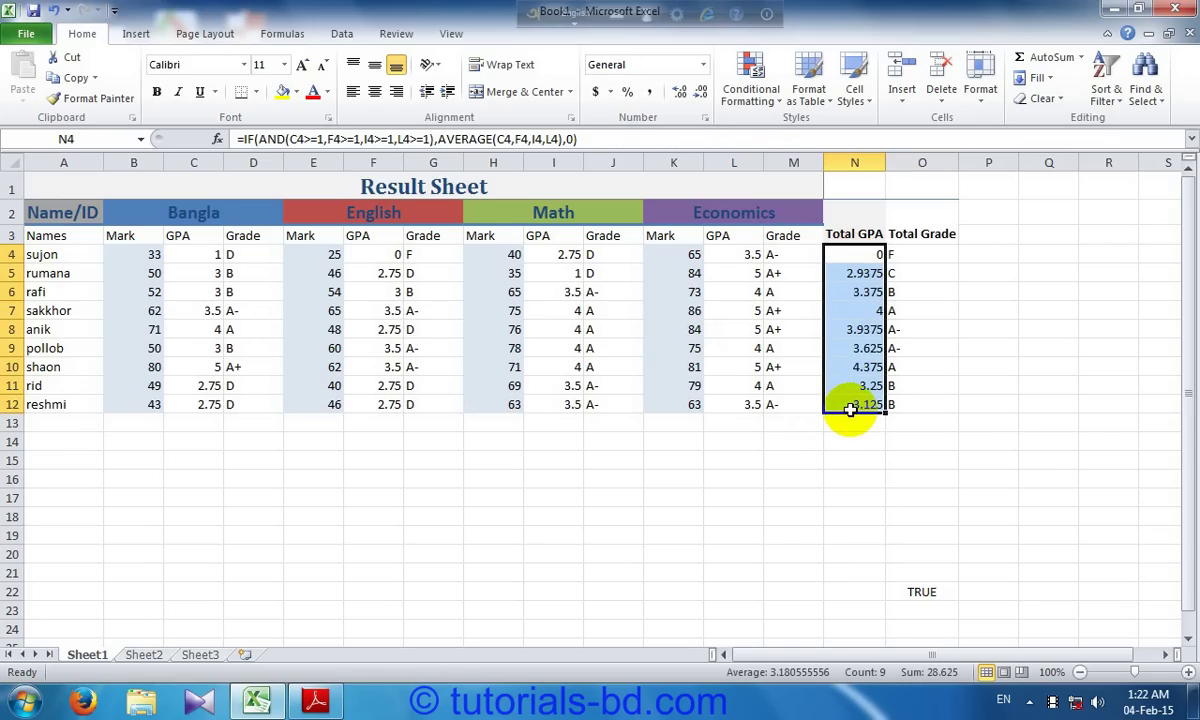
pyautogui.press('Delete')
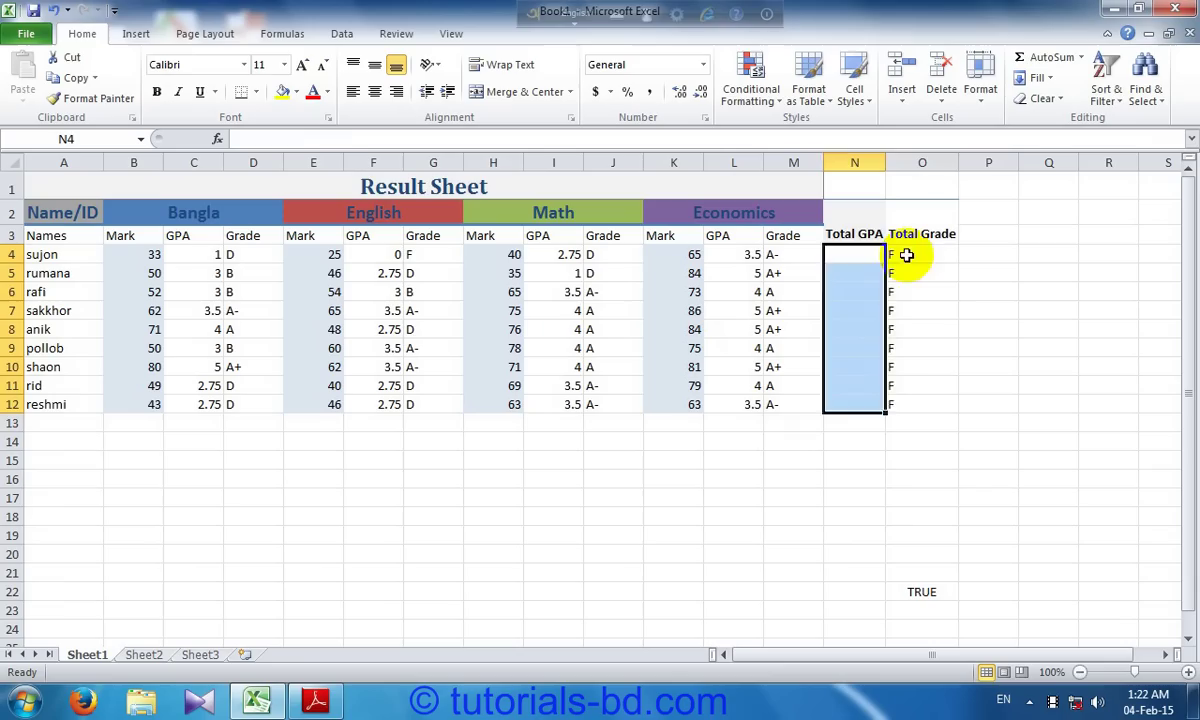
pyautogui.moveTo(906, 255); pyautogui.dragTo(905, 305)
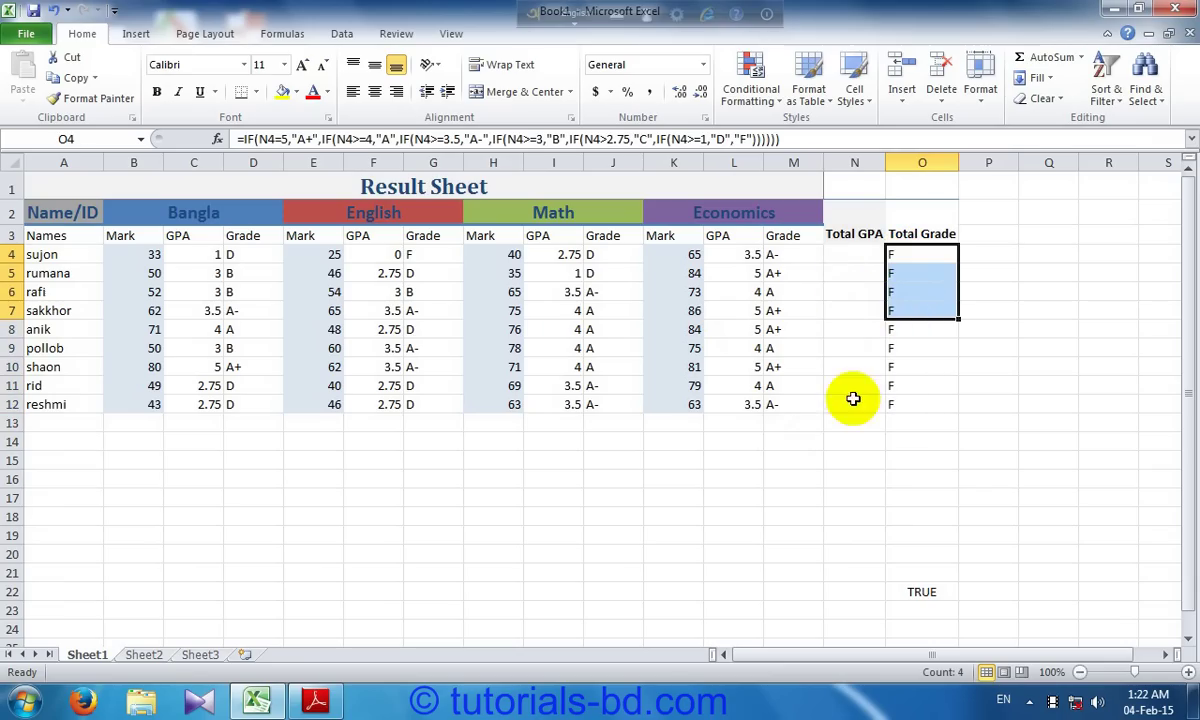
pyautogui.click(898, 402)
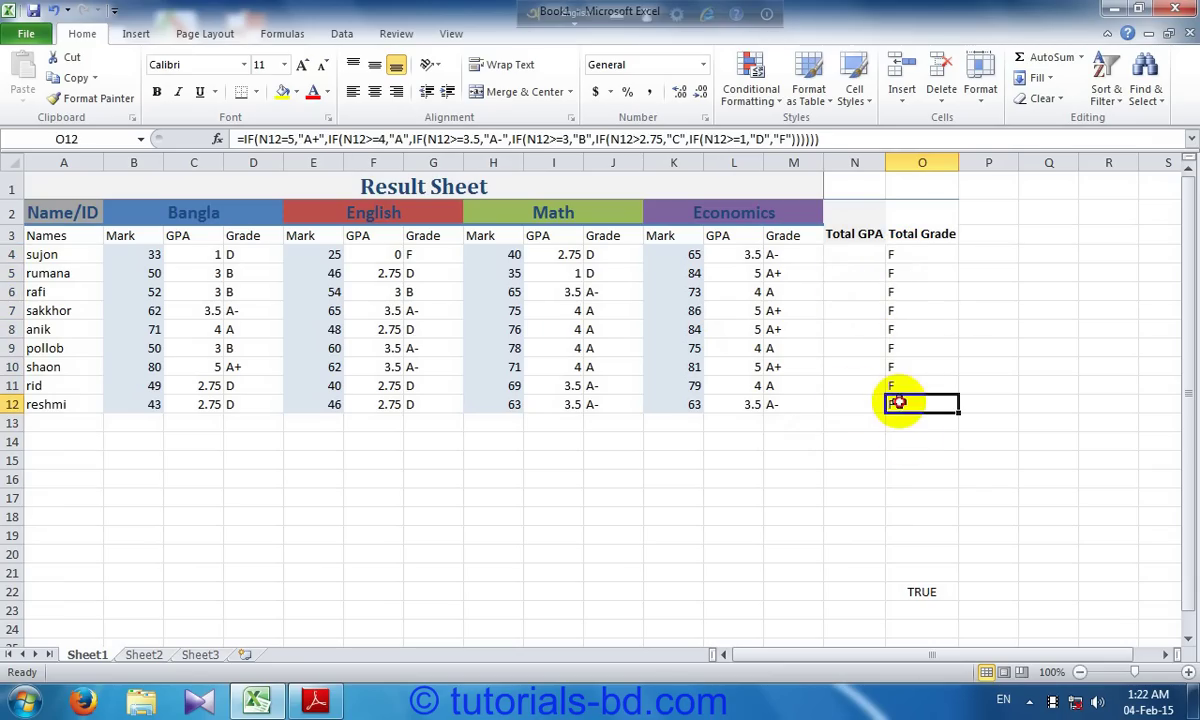
pyautogui.moveTo(906, 255); pyautogui.dragTo(903, 401)
pyautogui.press('Delete')
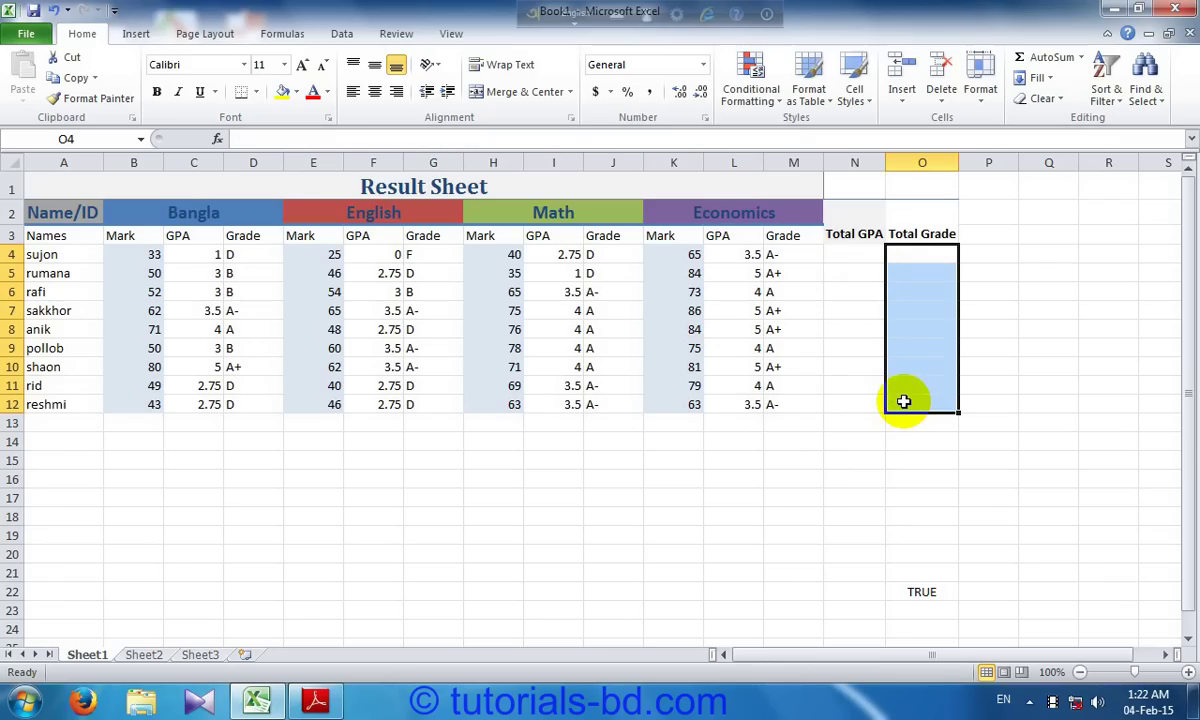
pyautogui.click(852, 254)
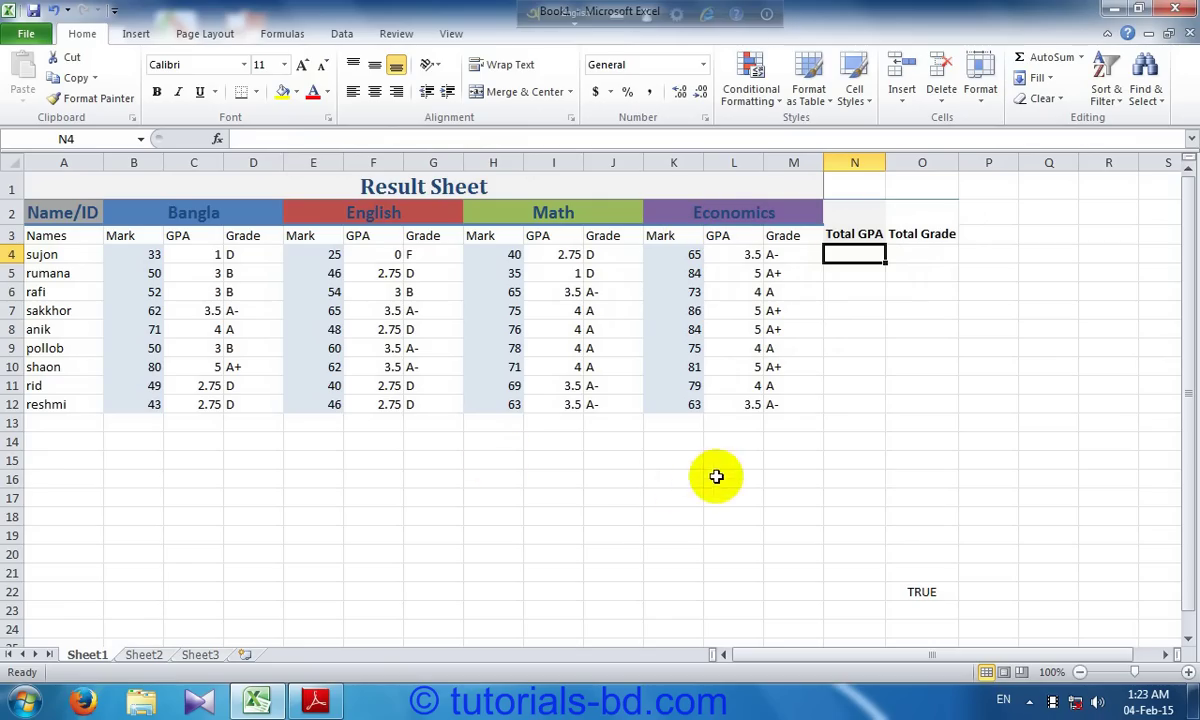
pyautogui.click(316, 702)
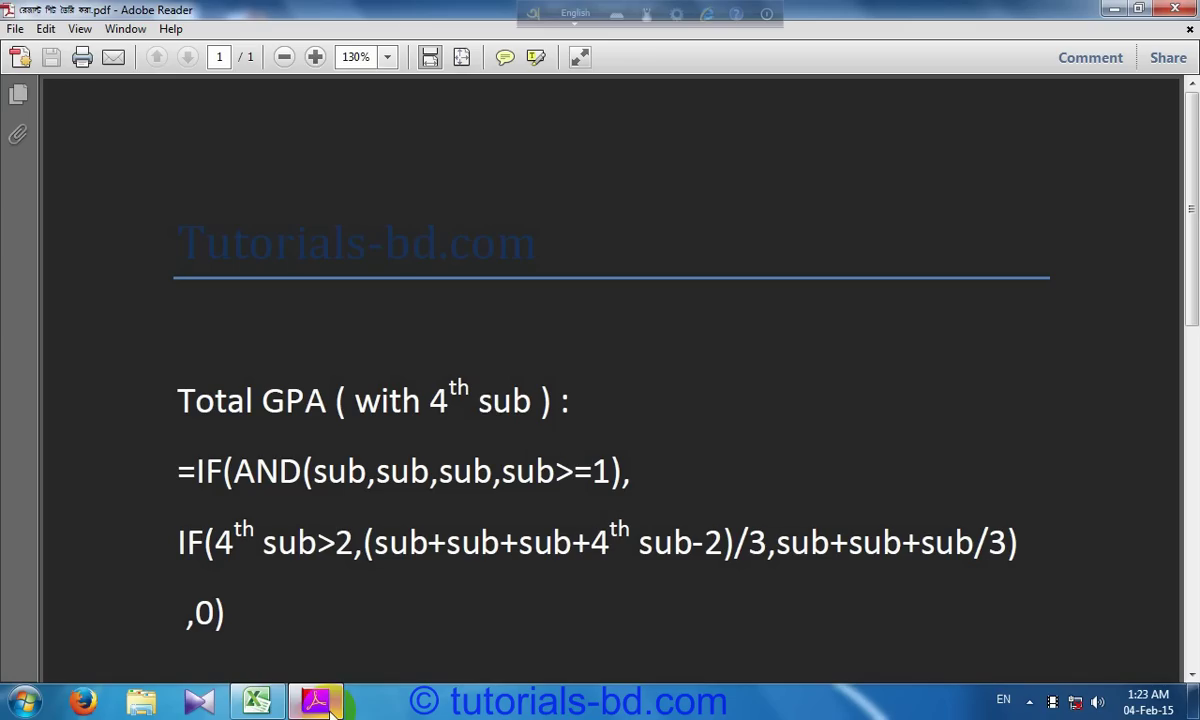
pyautogui.scroll(-3, 372, 458)
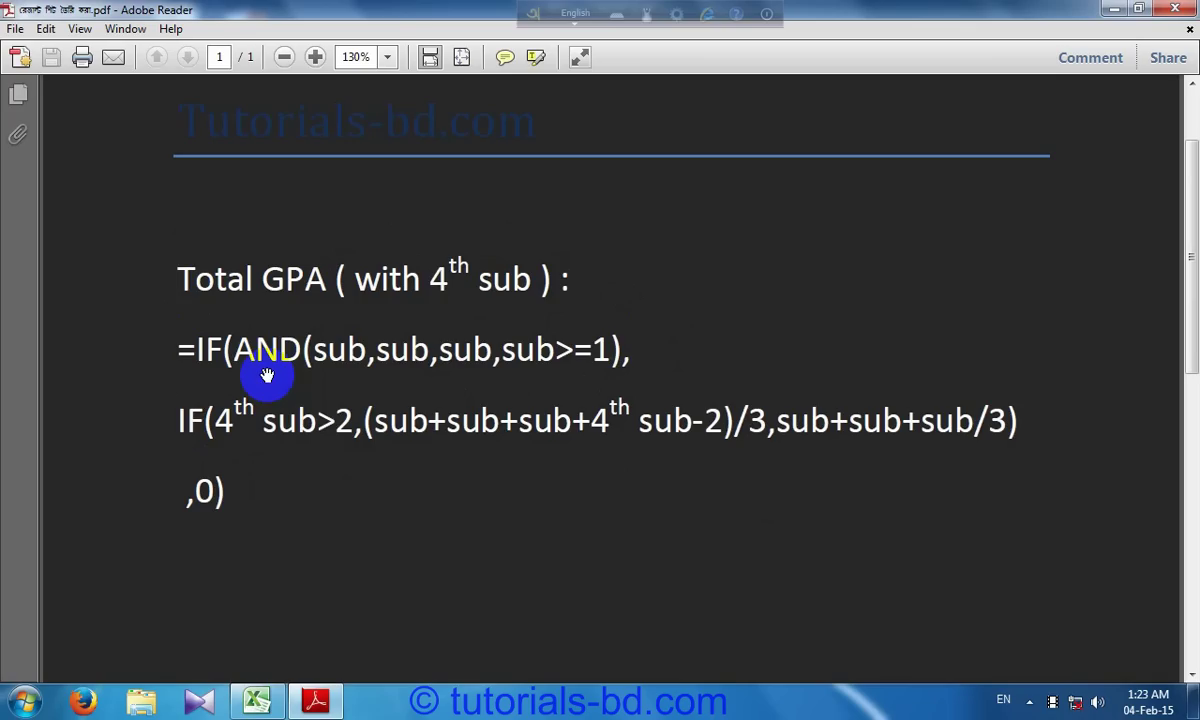
pyautogui.moveTo(488, 340); pyautogui.dragTo(507, 304)
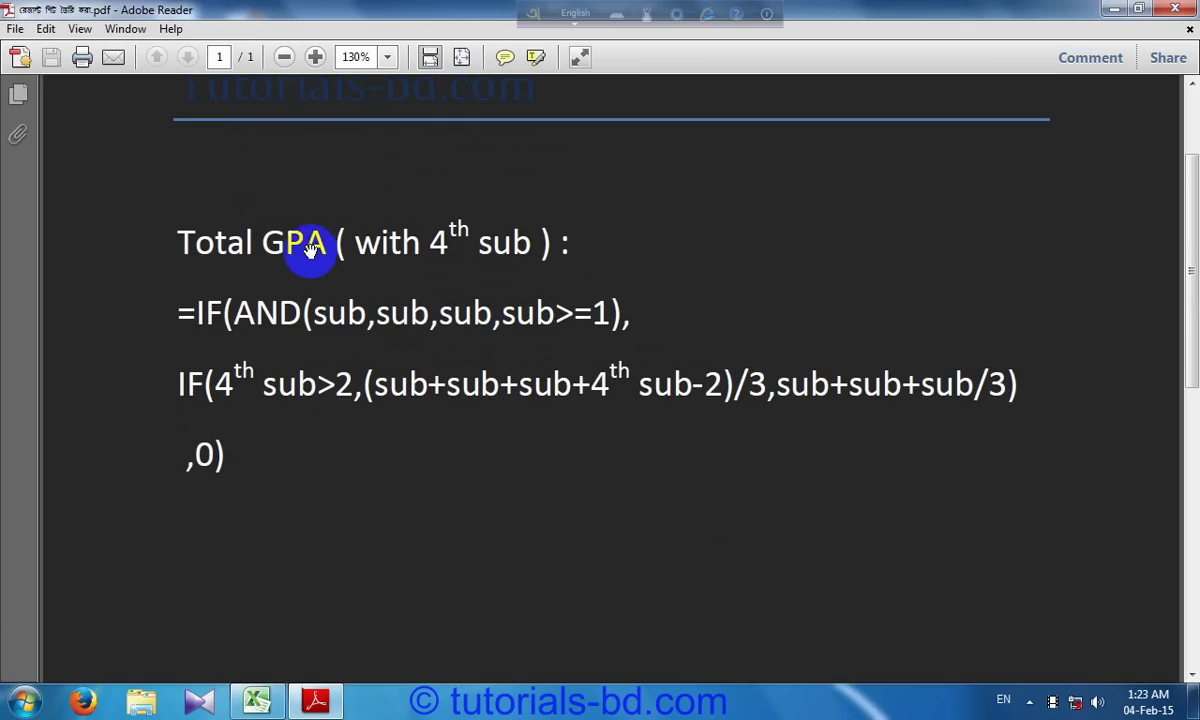
pyautogui.scroll(1, 303, 245)
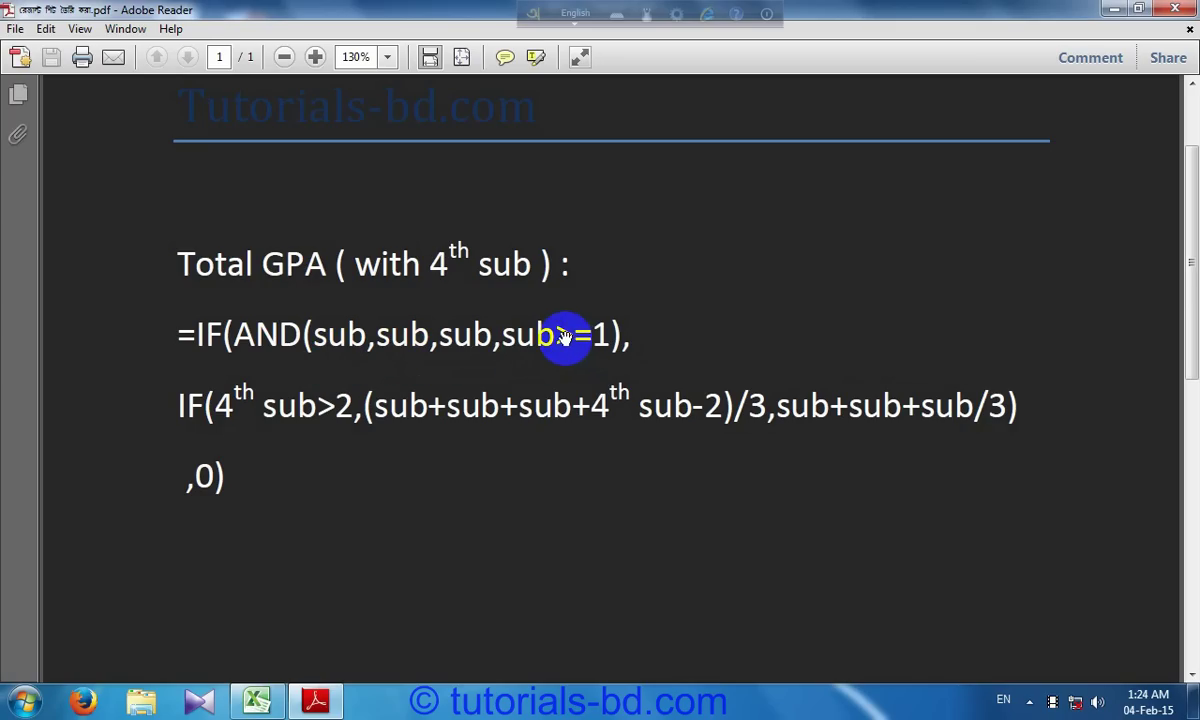
pyautogui.scroll(1, 560, 340)
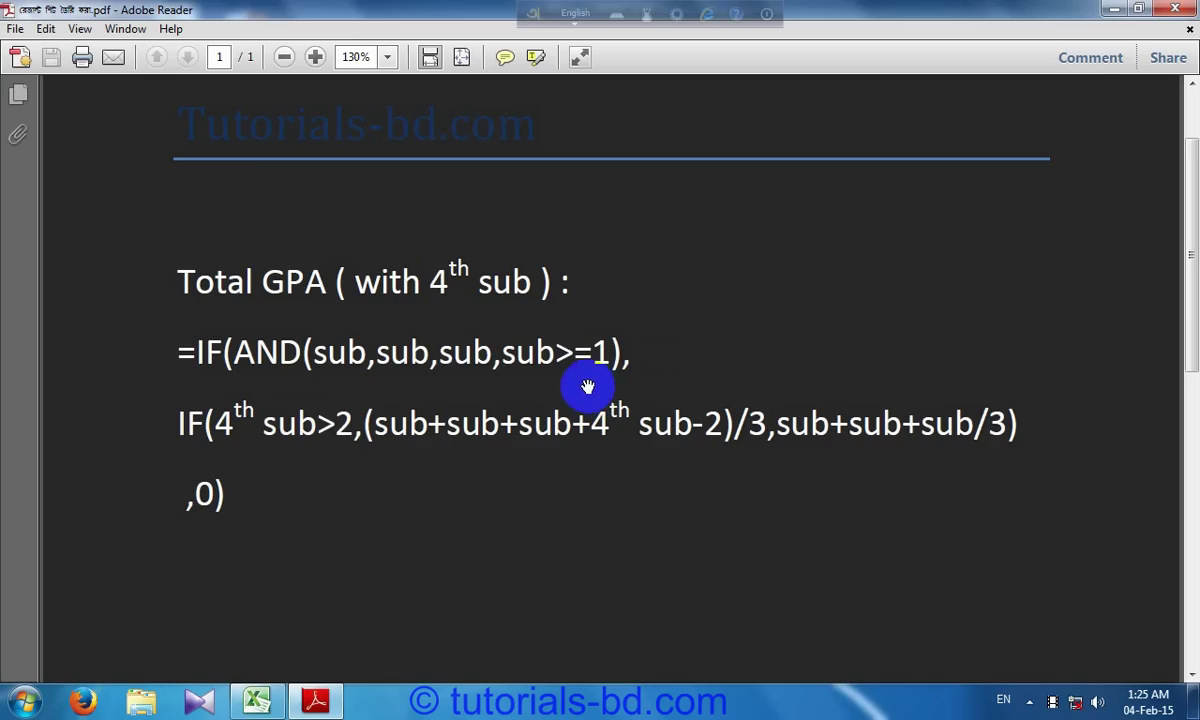
pyautogui.click(230, 438)
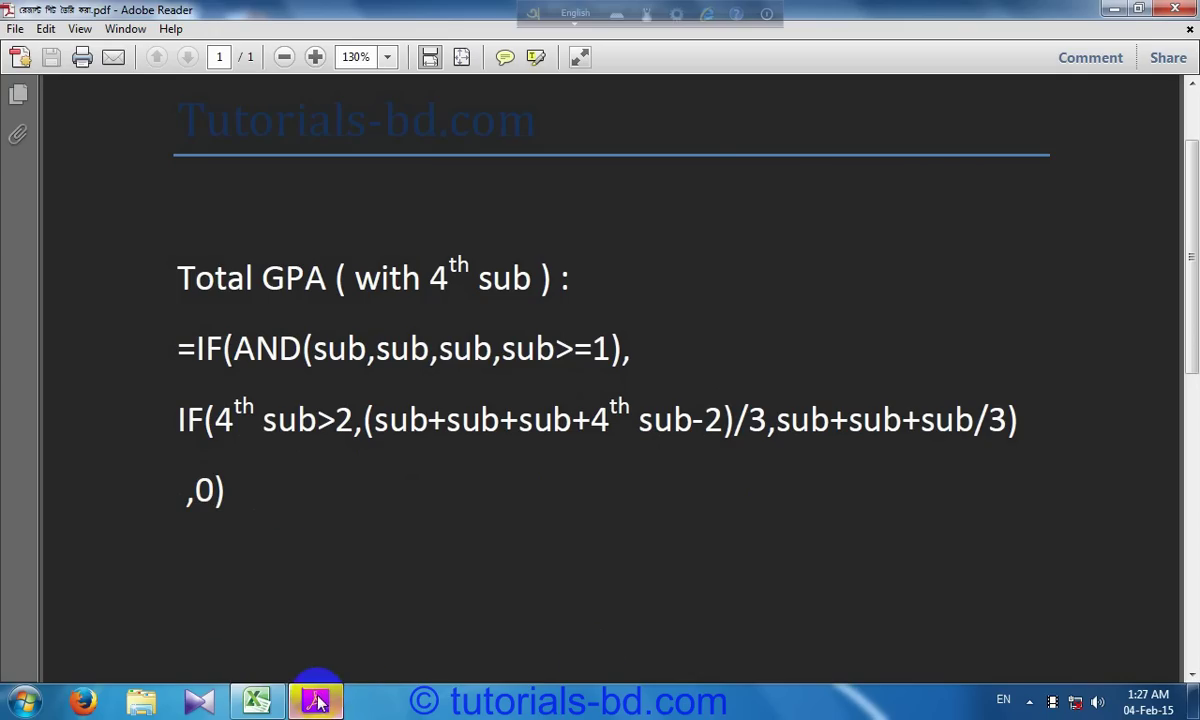
# In N4, type =if(and(C4,F4,I4,L4>=1), picking the four subject GPA cells.
pyautogui.click(252, 703)
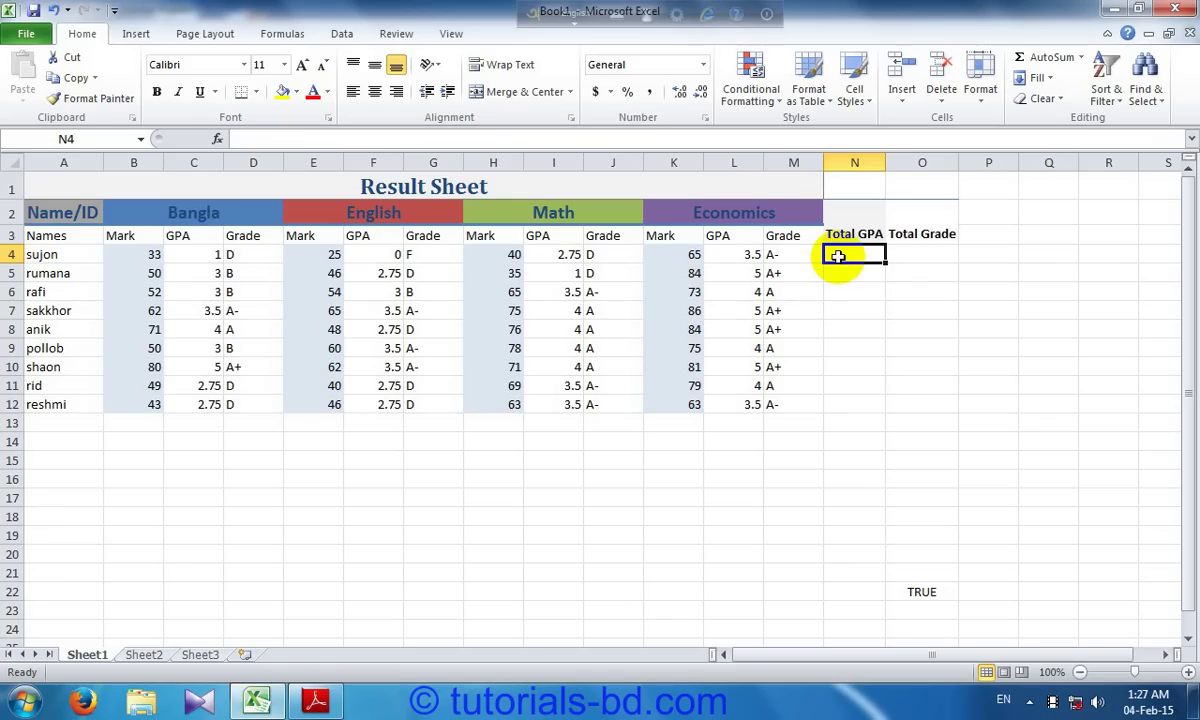
pyautogui.write('=')
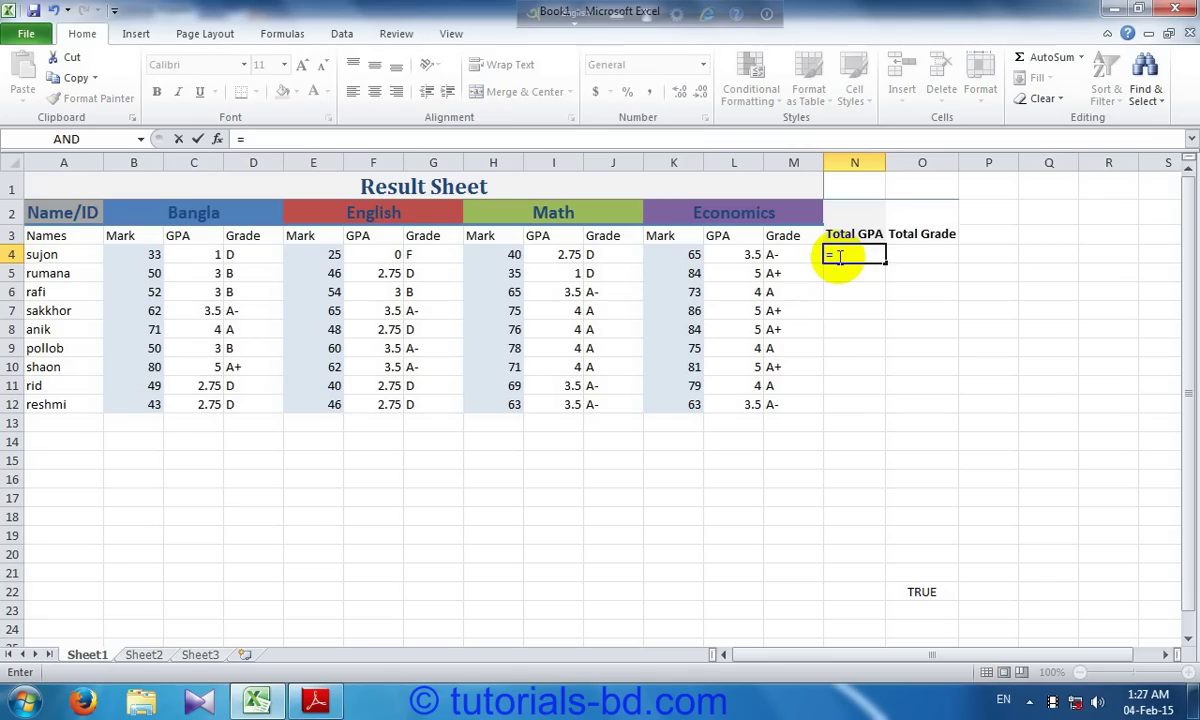
pyautogui.write('if')
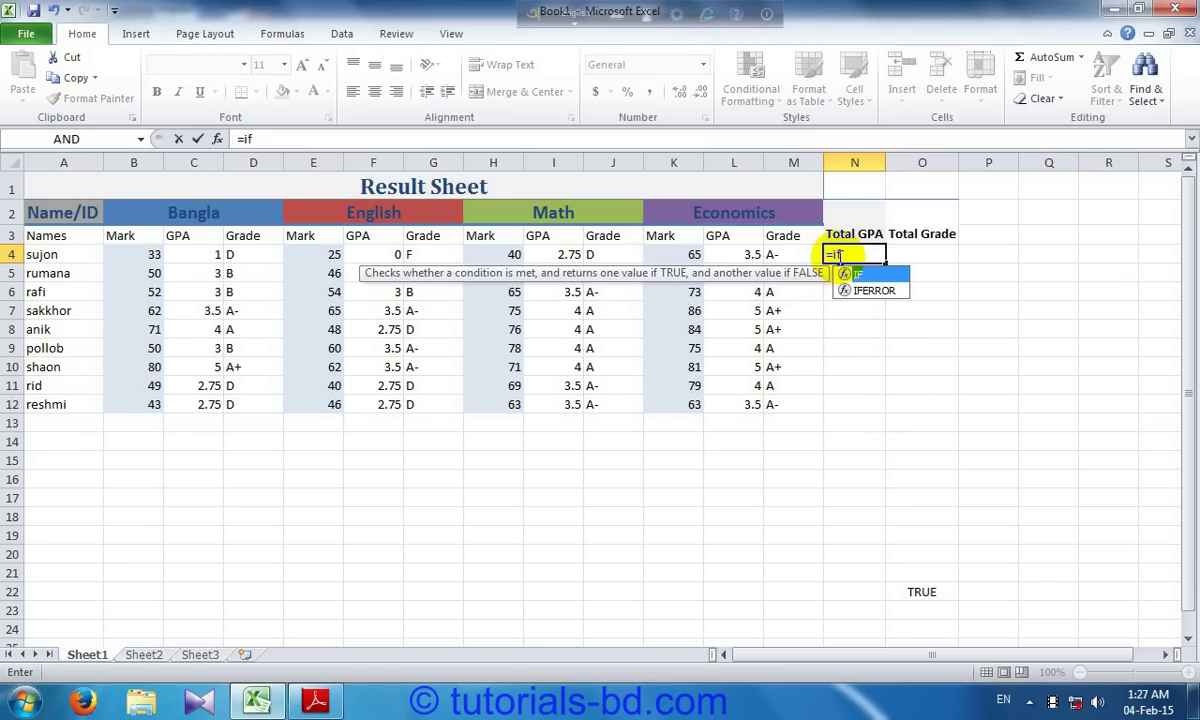
pyautogui.write('(a')
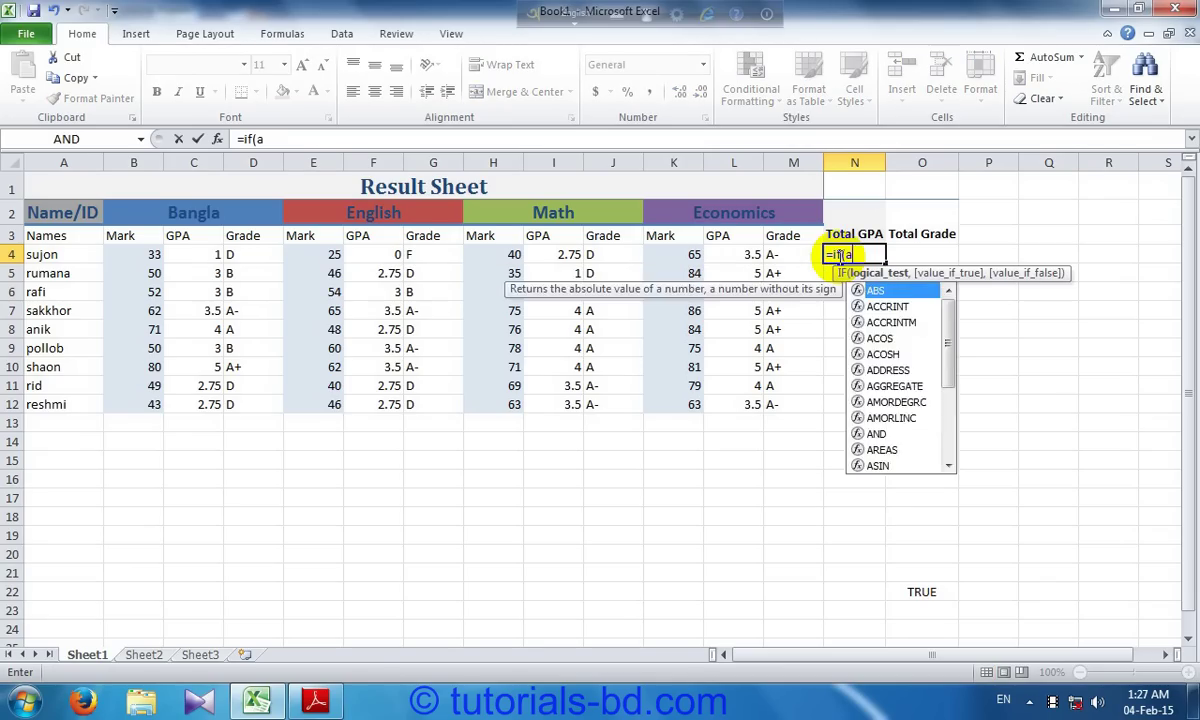
pyautogui.write('nd(')
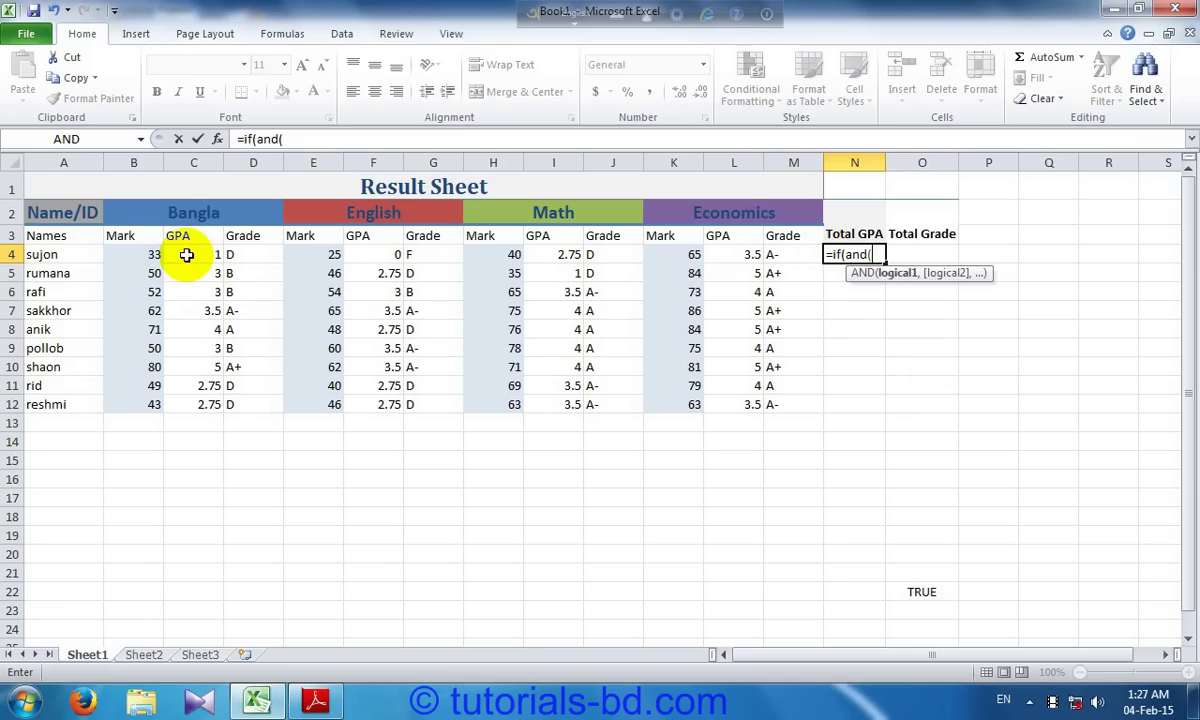
pyautogui.click(187, 255)
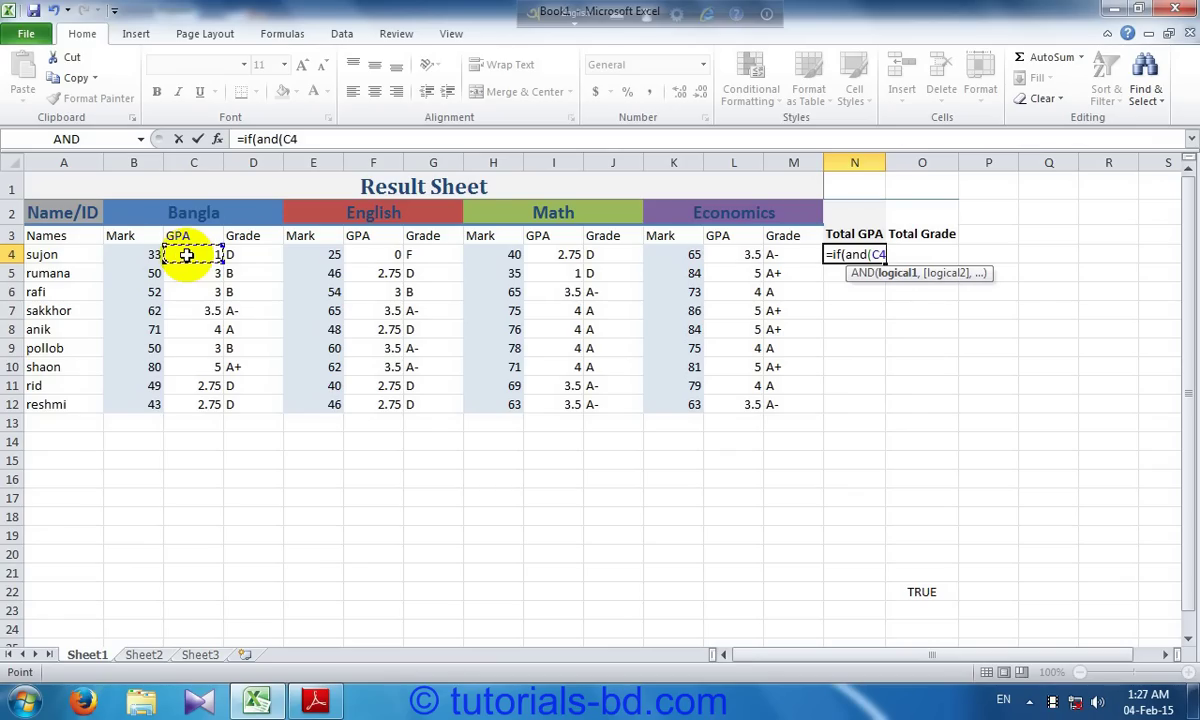
pyautogui.write(',')
pyautogui.click(388, 255)
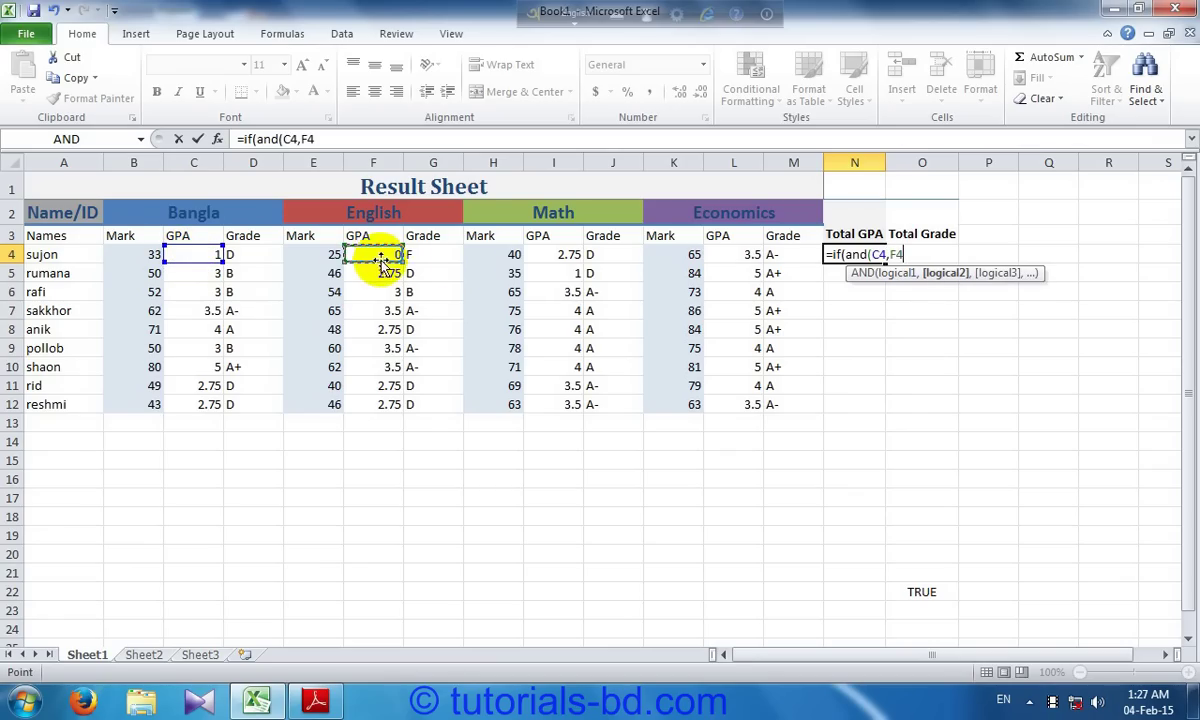
pyautogui.write(',')
pyautogui.click(557, 258)
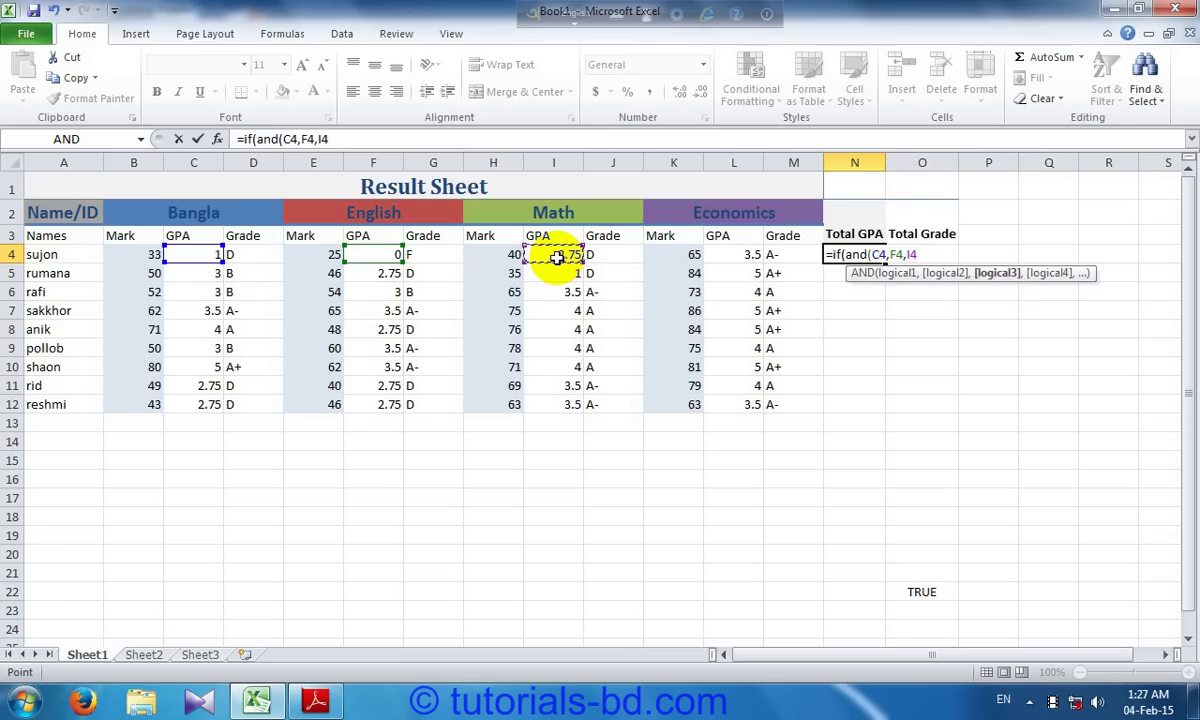
pyautogui.write(',')
pyautogui.click(733, 257)
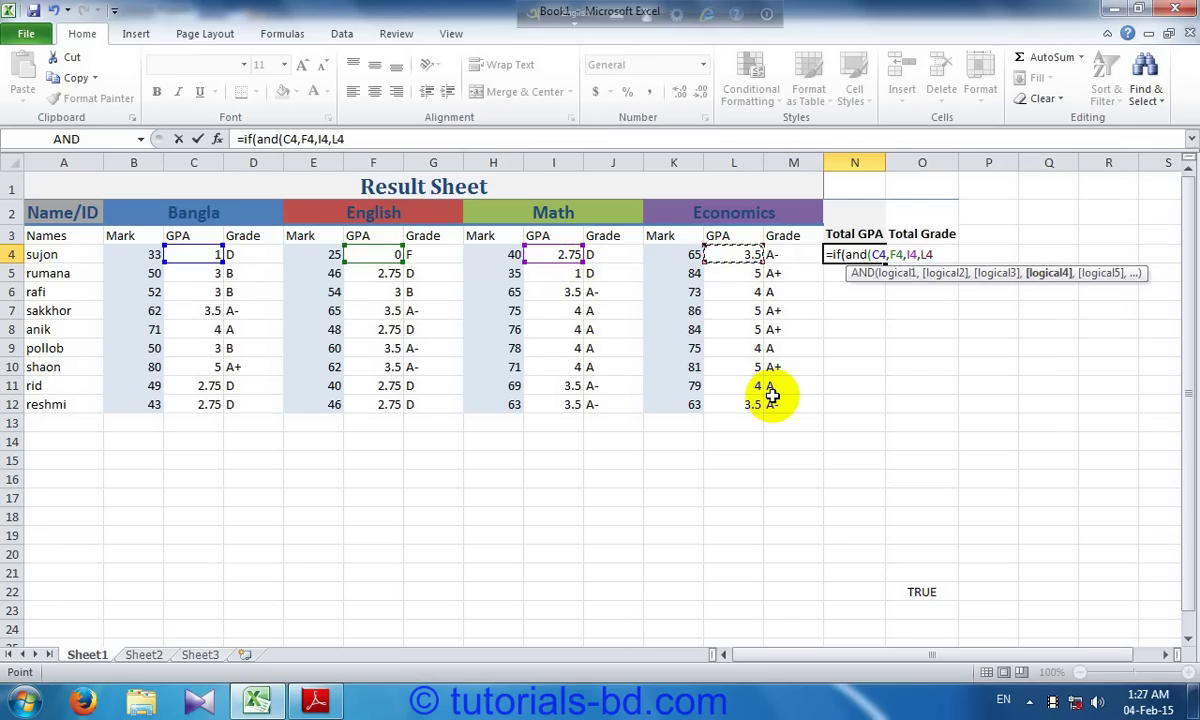
pyautogui.write('>=1')
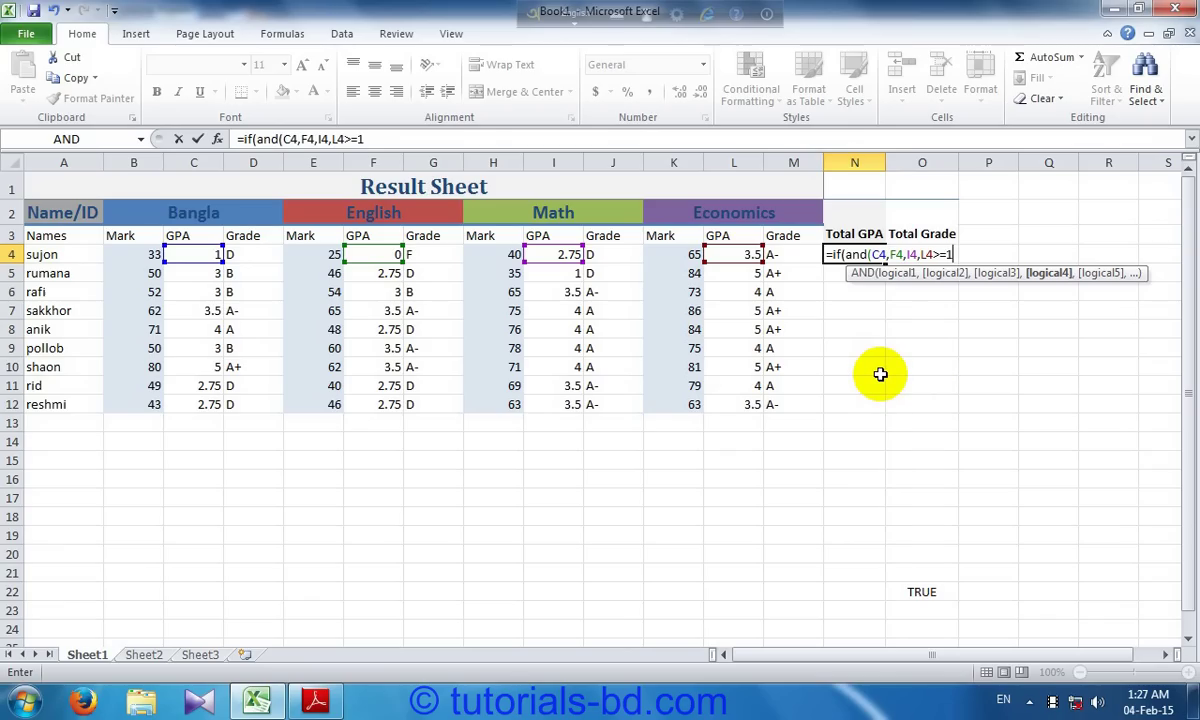
pyautogui.write(')')
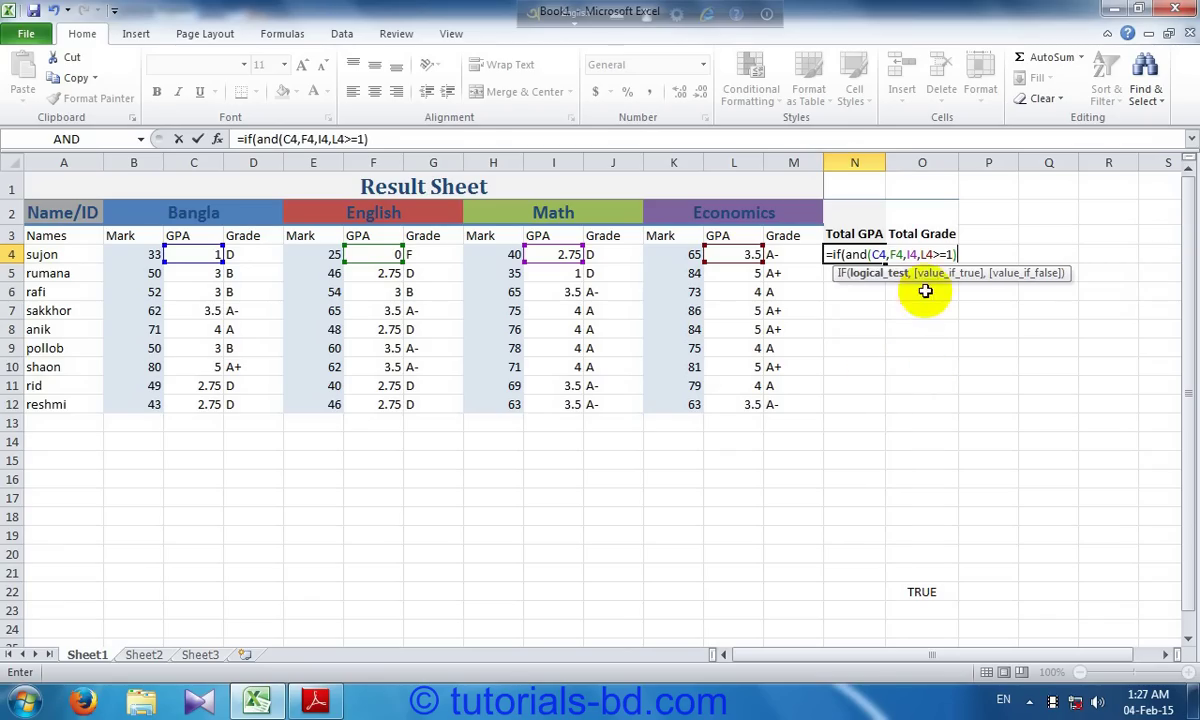
# Glance at the formula reference PDF, then return to the Excel result sheet.
pyautogui.click(315, 700)
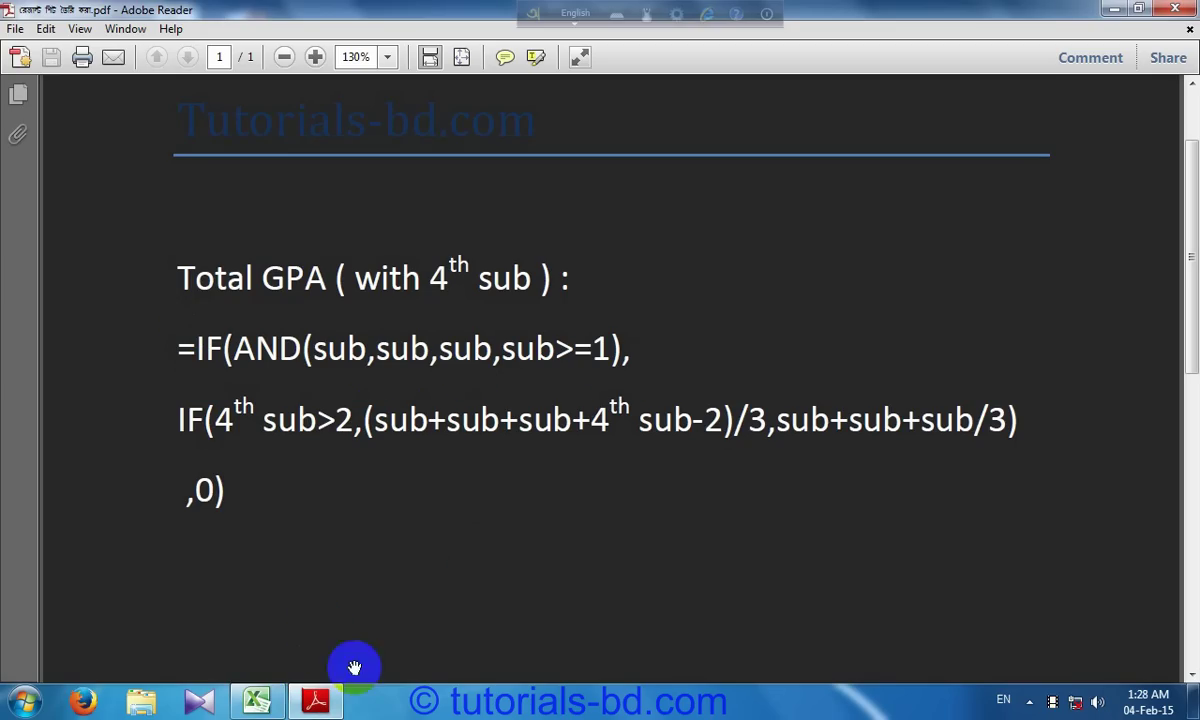
pyautogui.click(262, 702)
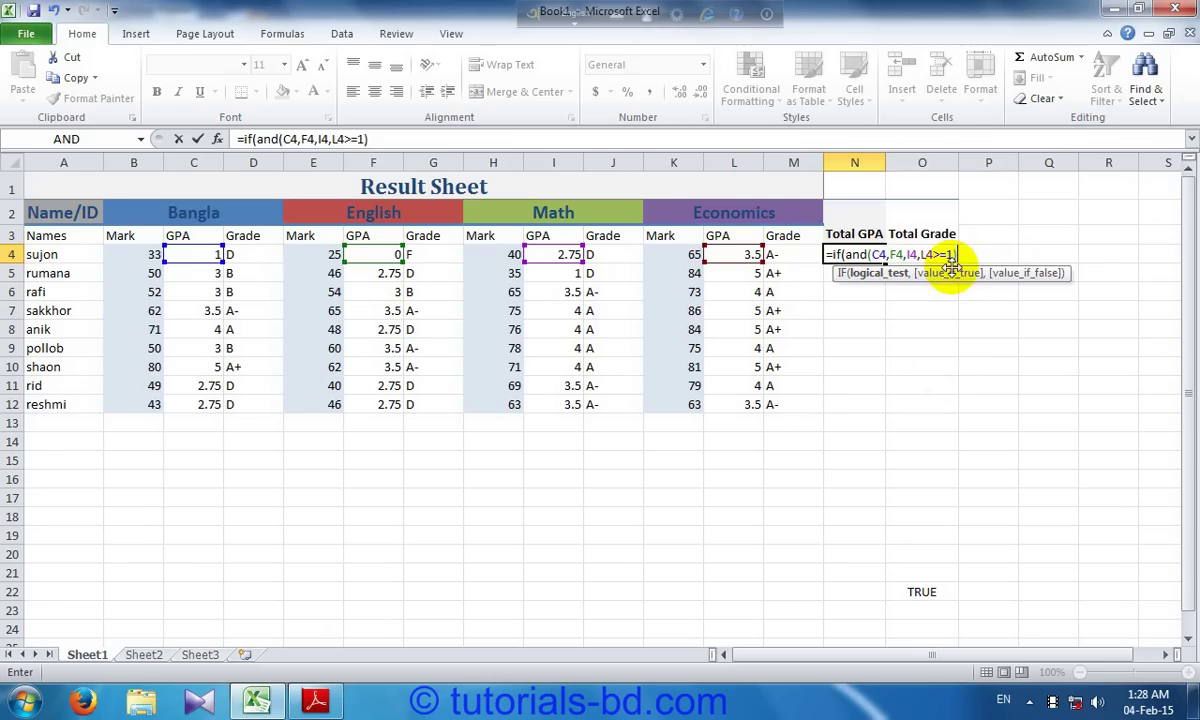
# Append the nested test ,if(L4>2, to N4's formula, checking the PDF reference midway.
pyautogui.click(383, 140)
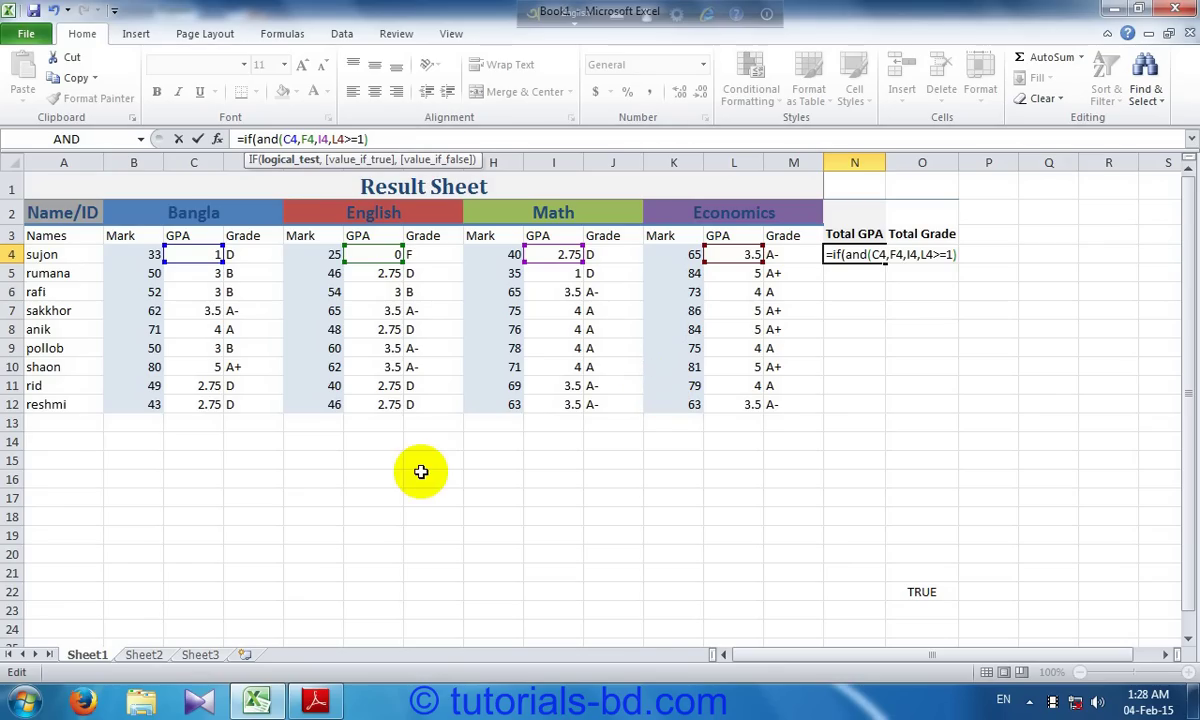
pyautogui.write(',')
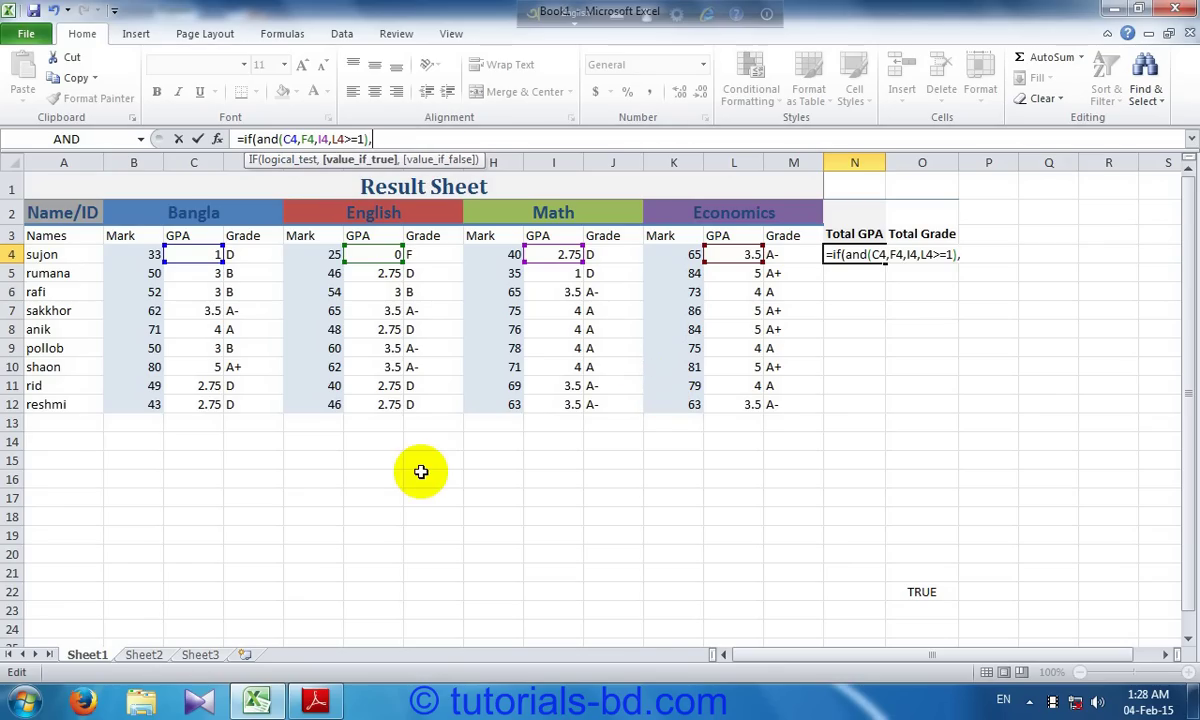
pyautogui.write('i')
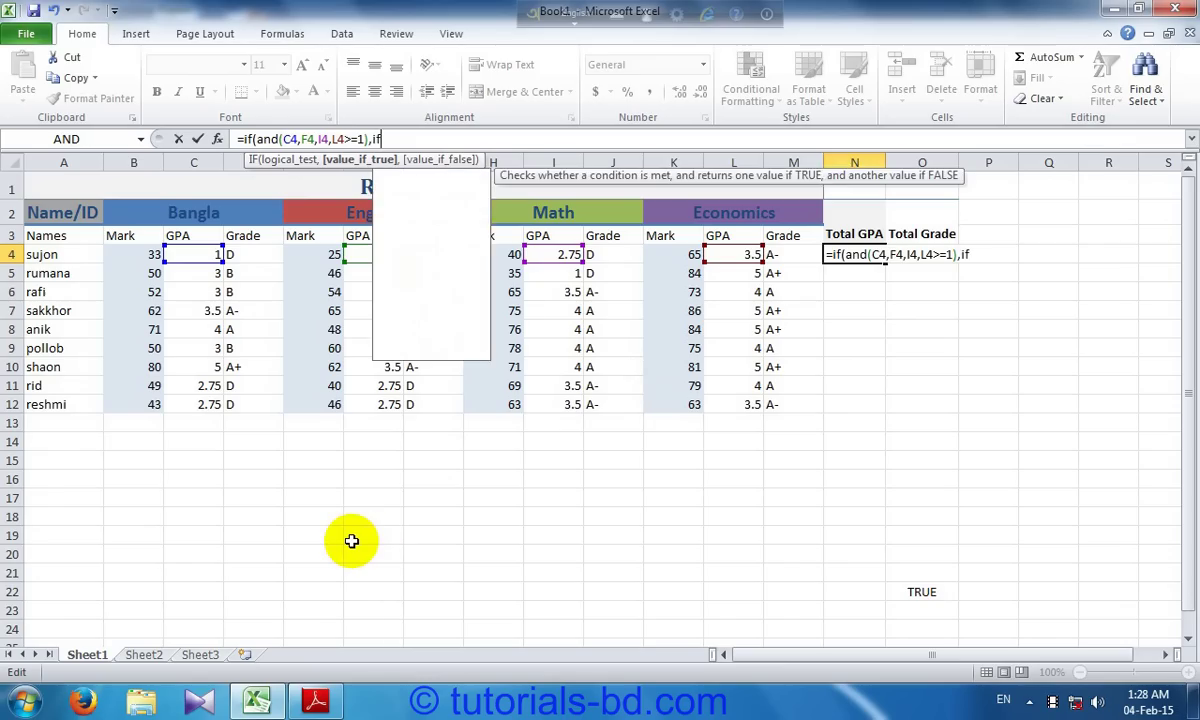
pyautogui.write('f(')
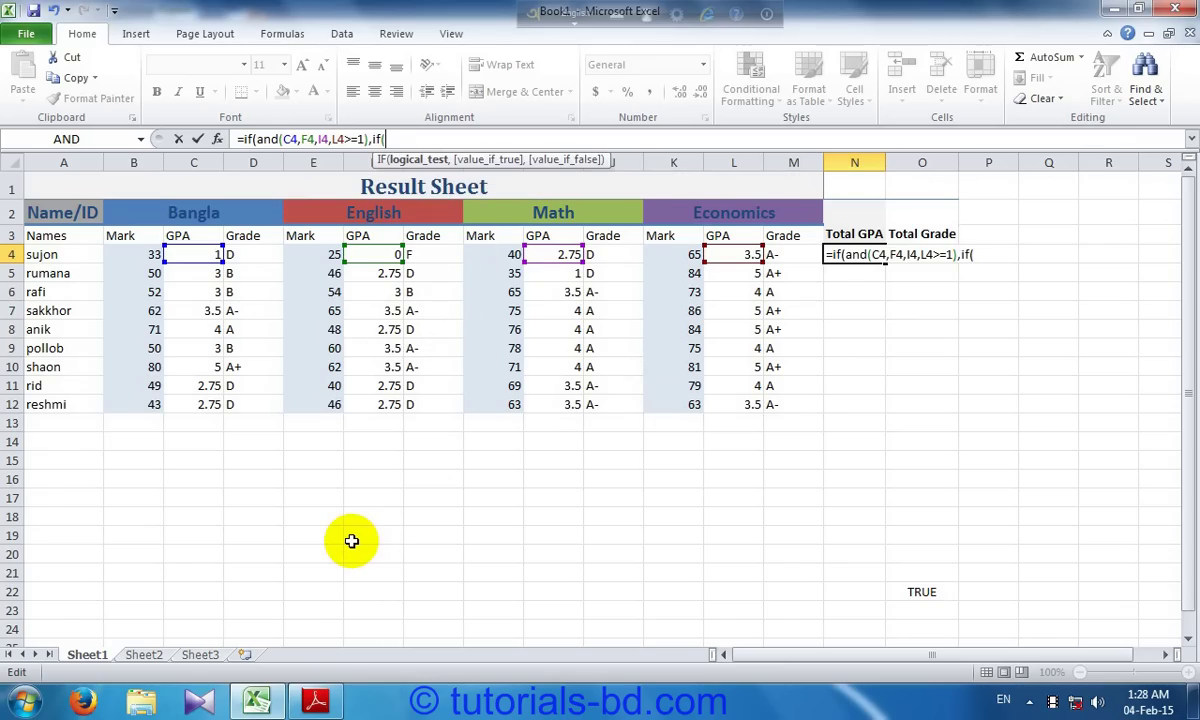
pyautogui.click(315, 702)
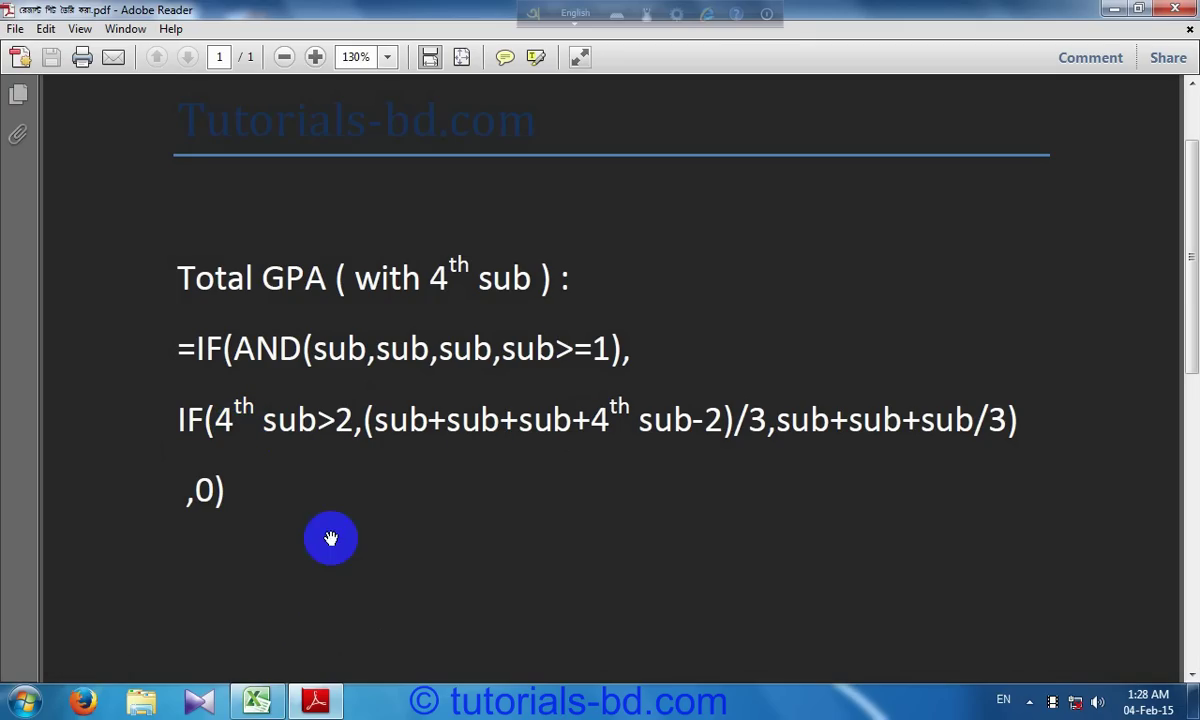
pyautogui.click(255, 700)
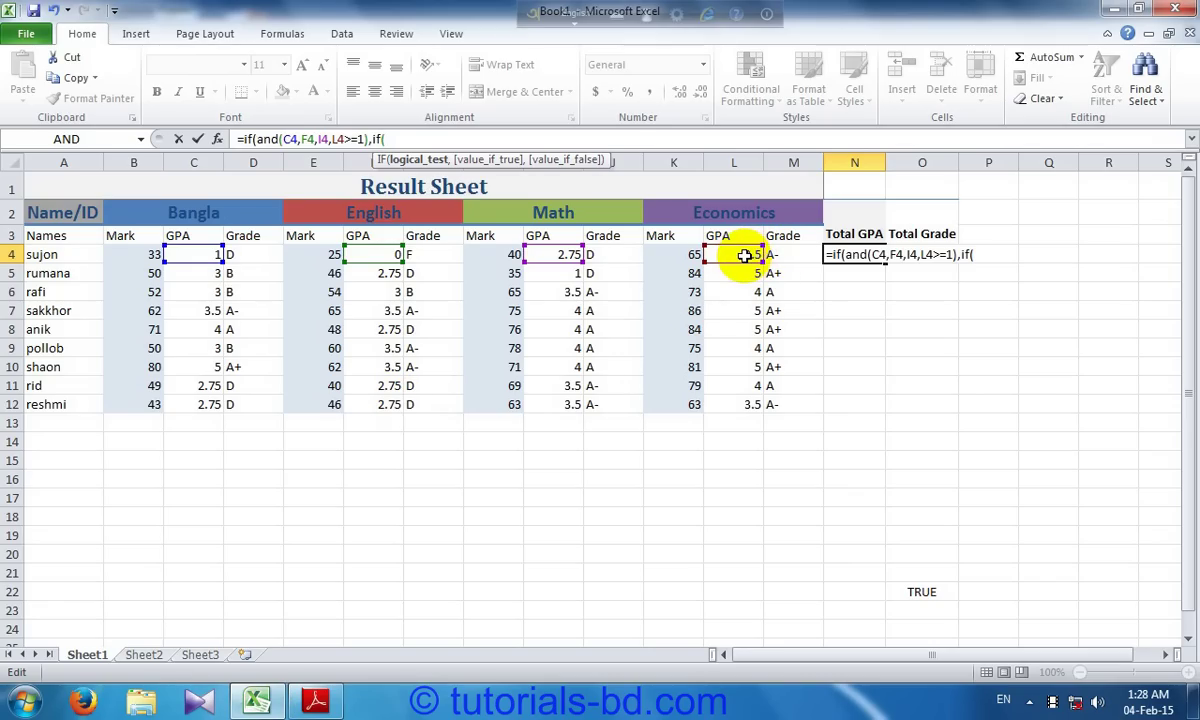
pyautogui.click(745, 255)
pyautogui.write('>')
pyautogui.write('2')
pyautogui.write(',')
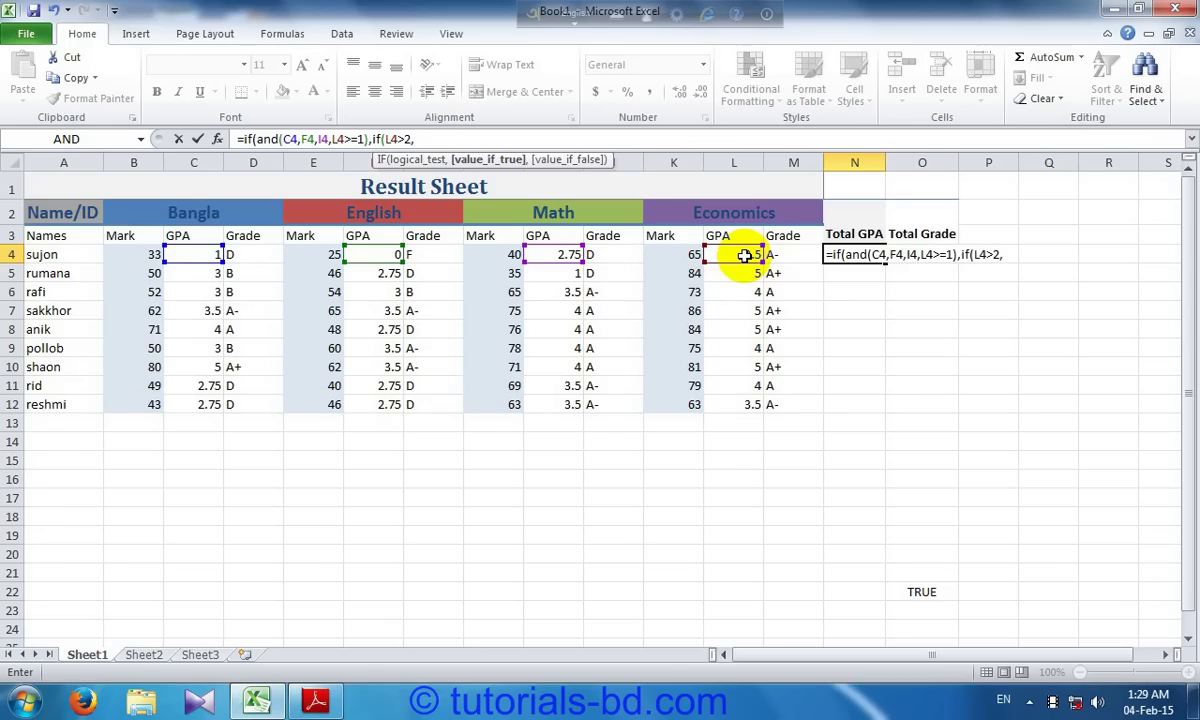
# Start the bonus sum C4+F4+I4+L4 in N4's formula after checking the PDF reference.
pyautogui.click(313, 703)
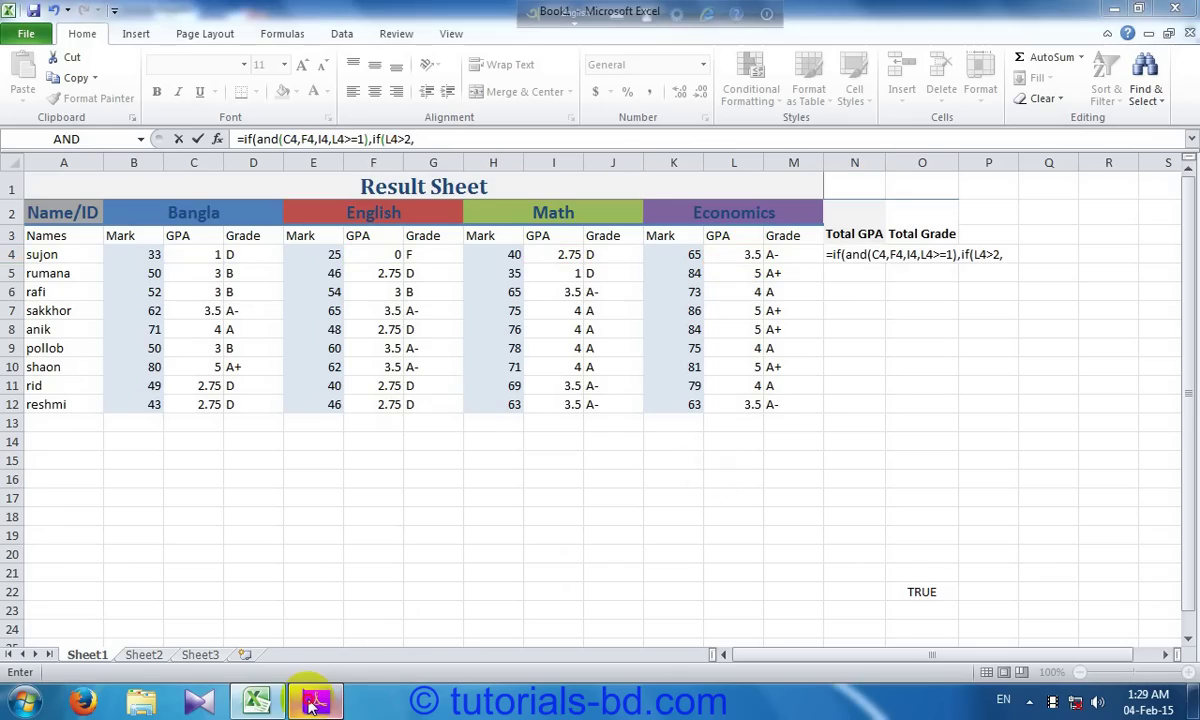
pyautogui.click(313, 703)
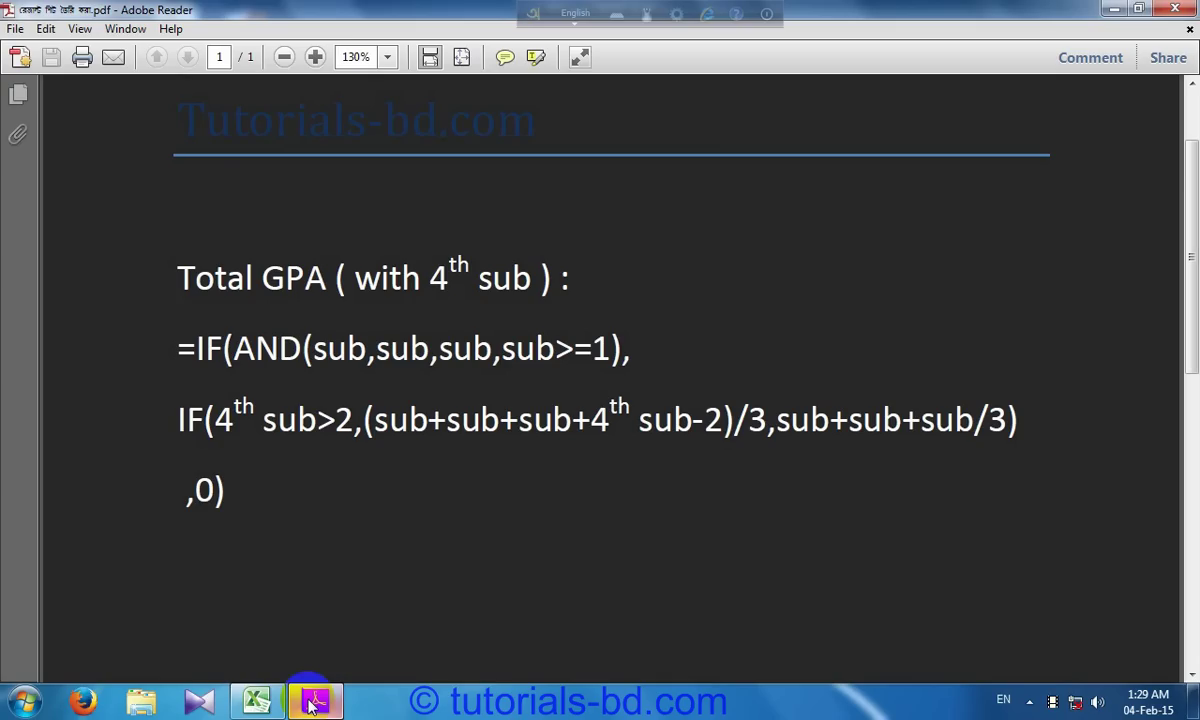
pyautogui.click(313, 703)
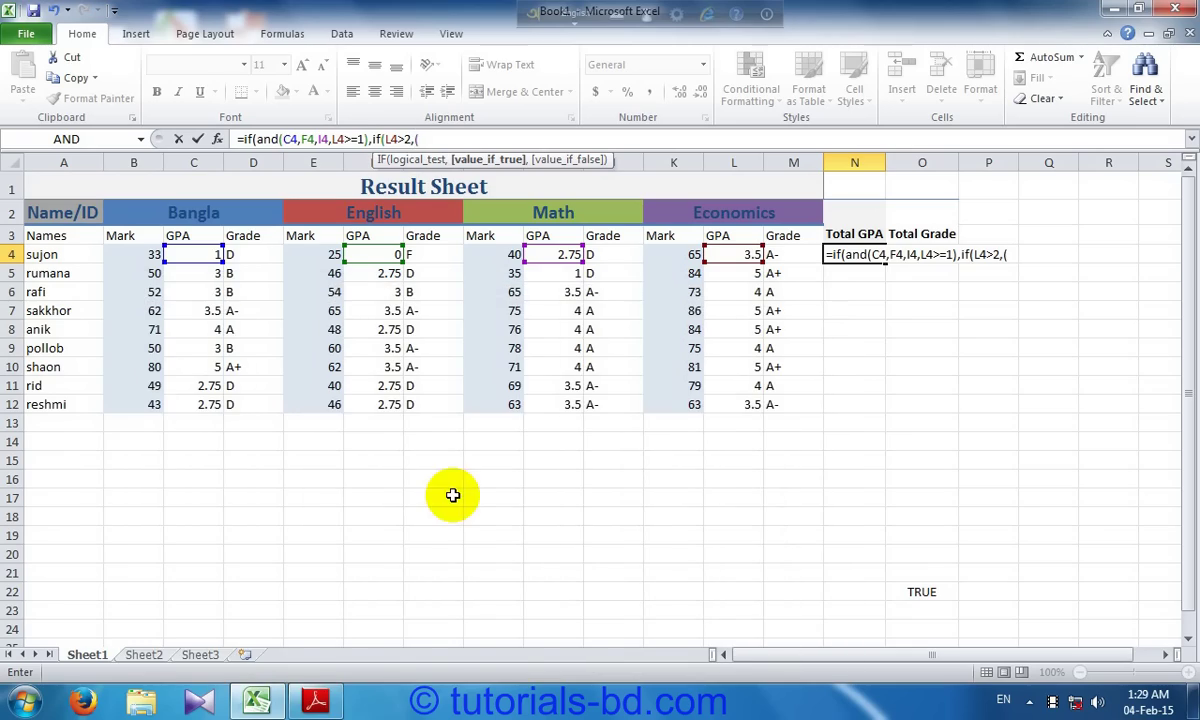
pyautogui.click(203, 255)
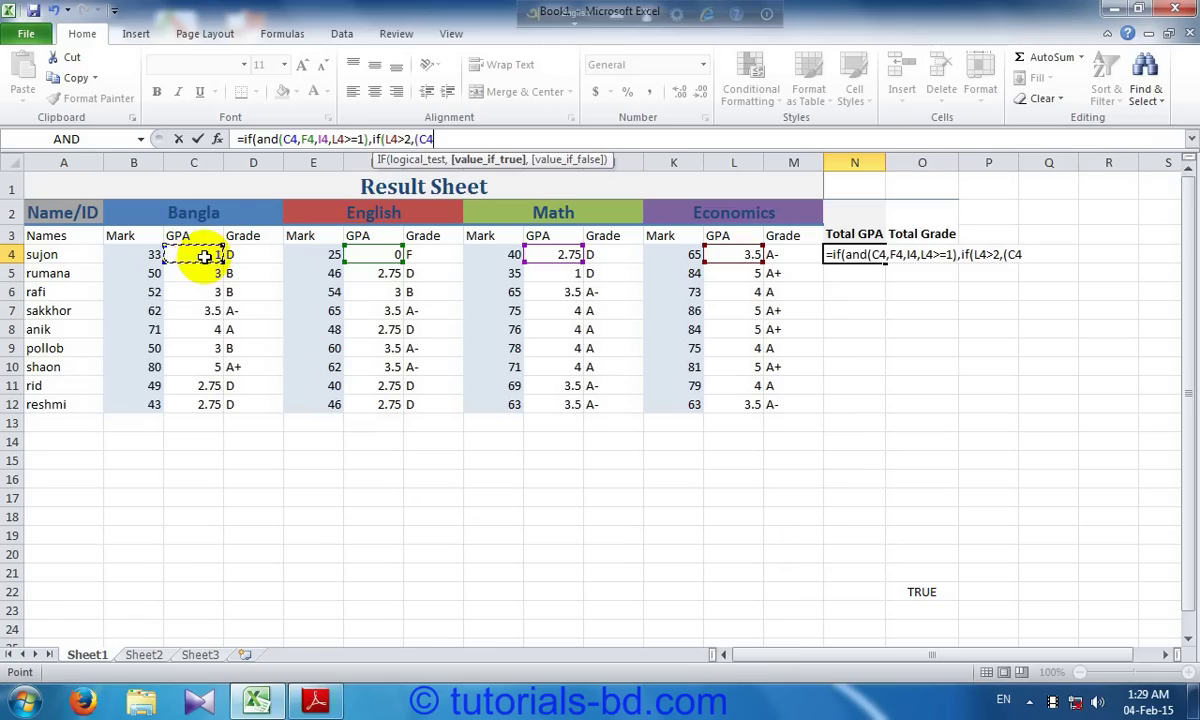
pyautogui.write('+')
pyautogui.click(392, 255)
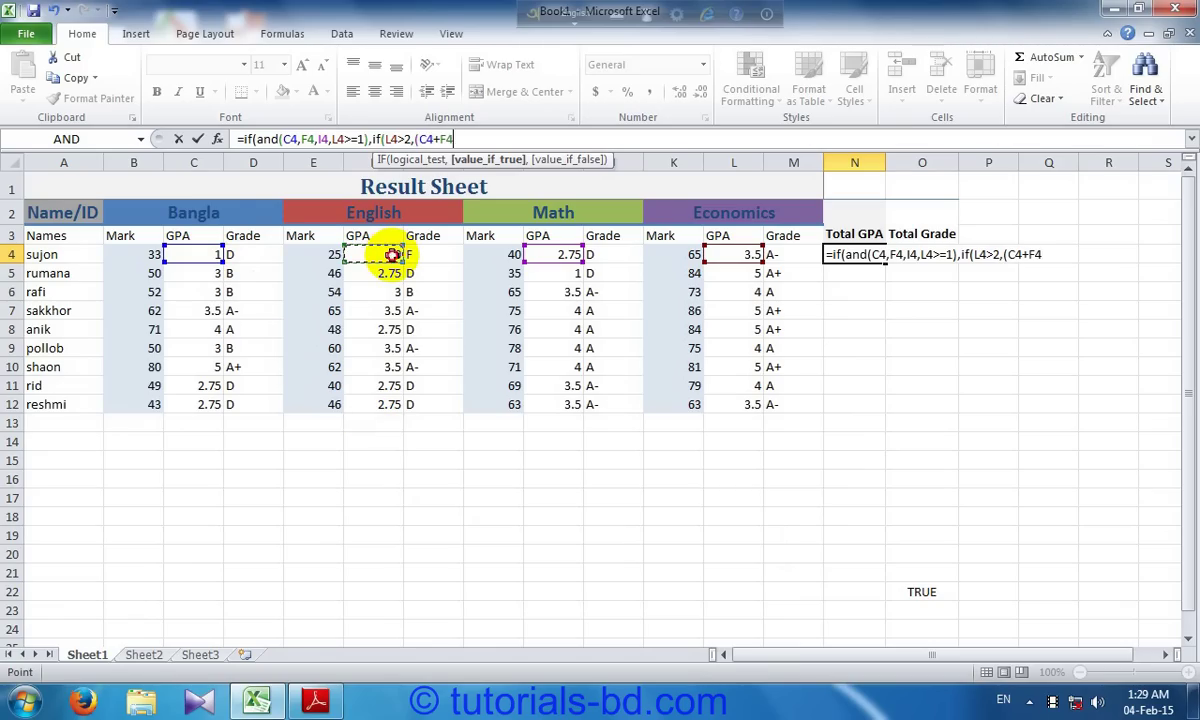
pyautogui.write('+')
pyautogui.click(549, 255)
pyautogui.write('+')
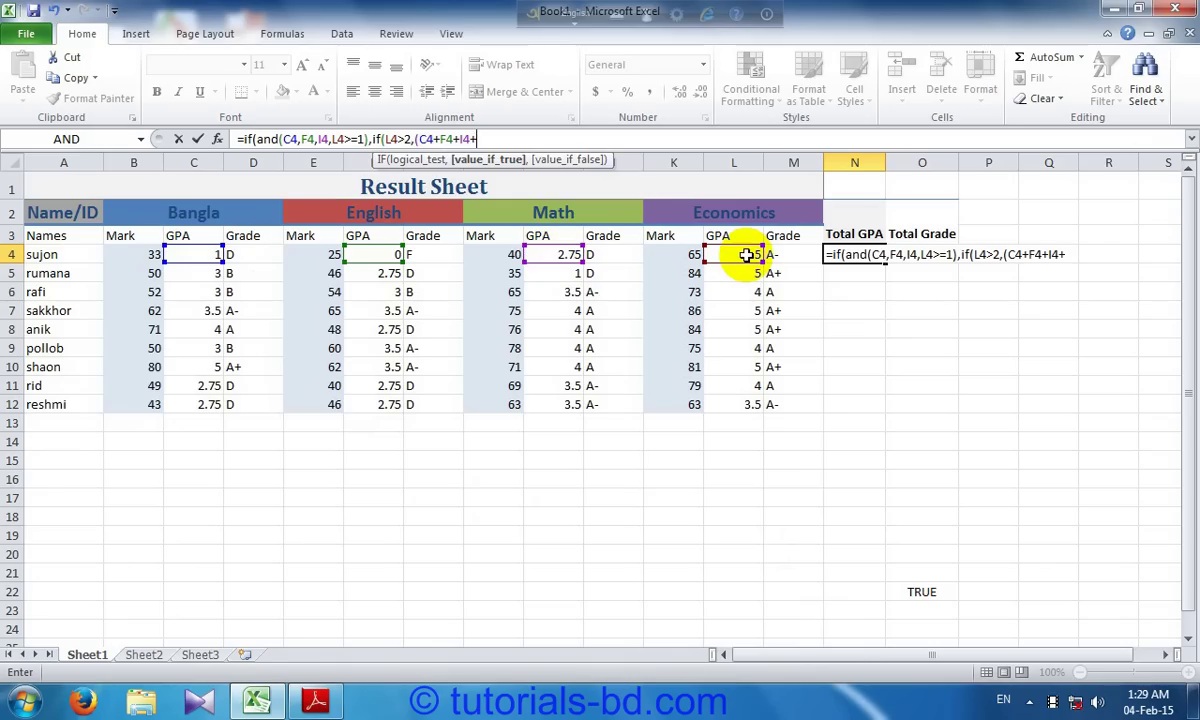
pyautogui.click(746, 255)
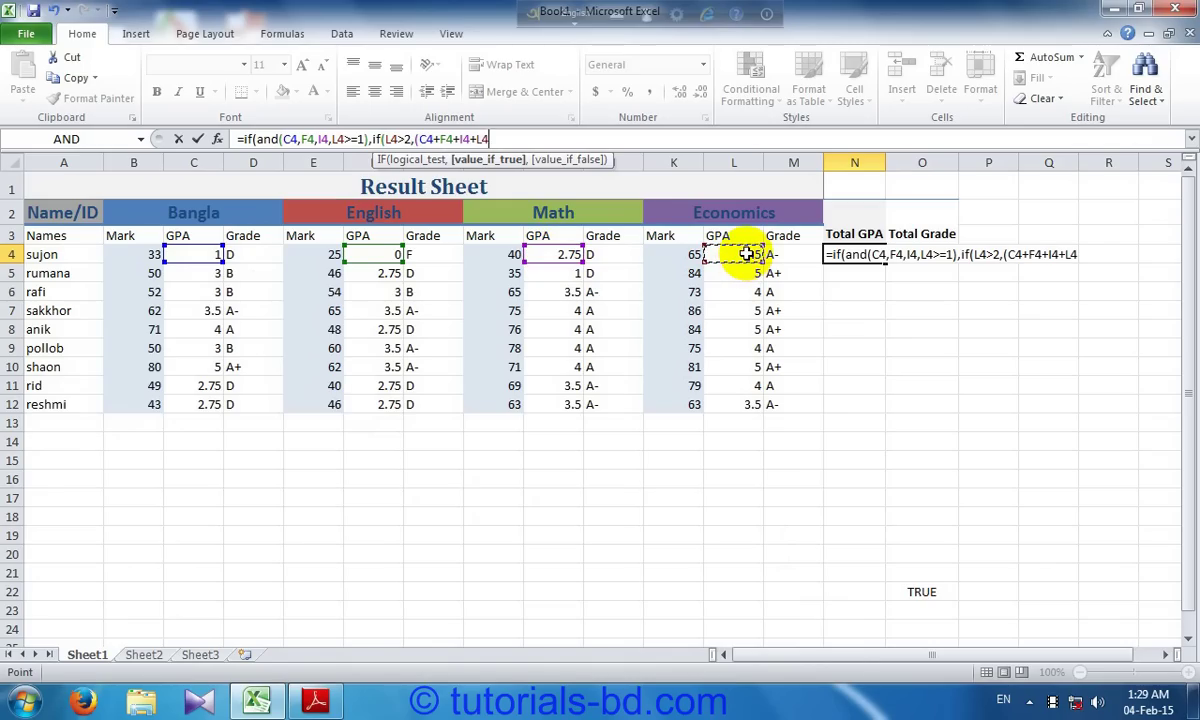
# Finish the bonus average (C4+F4+I4+L4-2)/3 and begin the false branch with C4+F4+I4.
pyautogui.click(497, 139)
pyautogui.write('-2)')
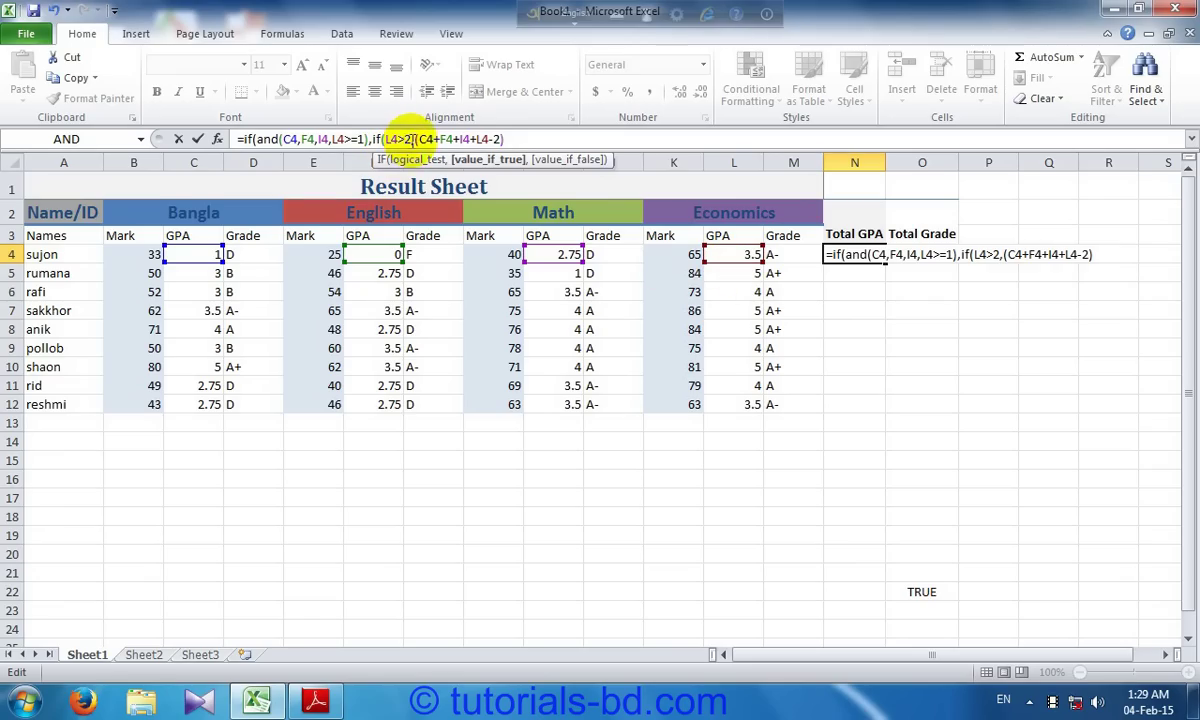
pyautogui.click(461, 139)
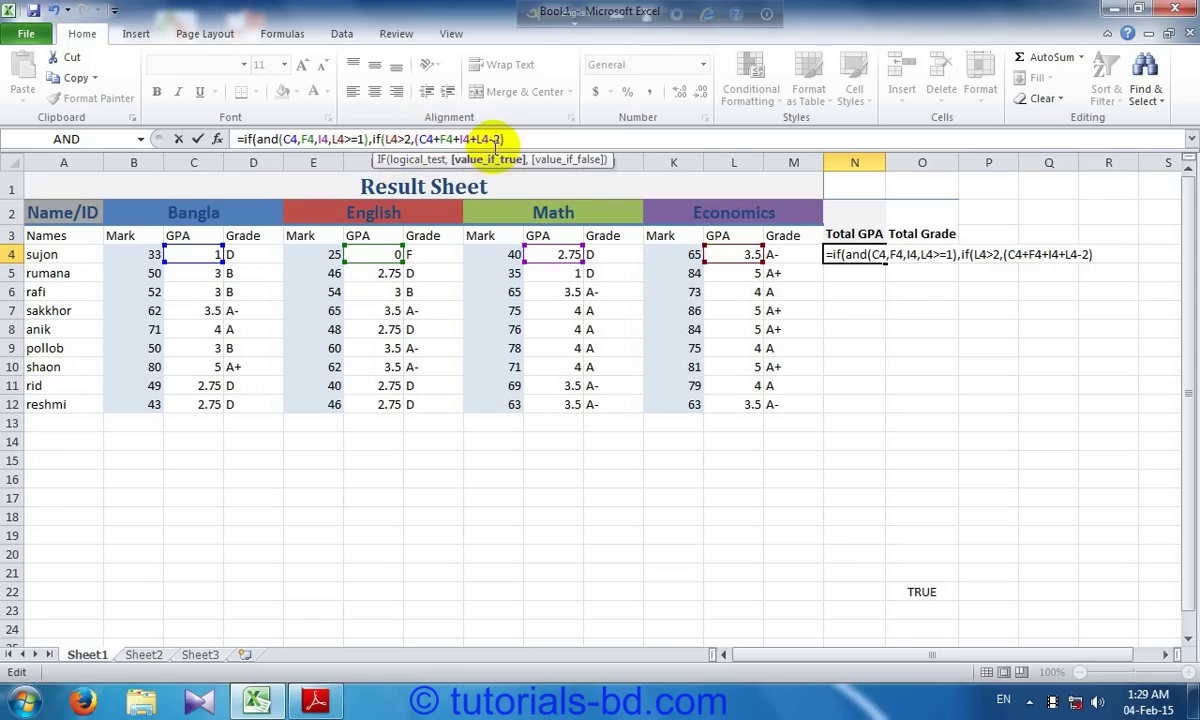
pyautogui.click(507, 141)
pyautogui.write('/3')
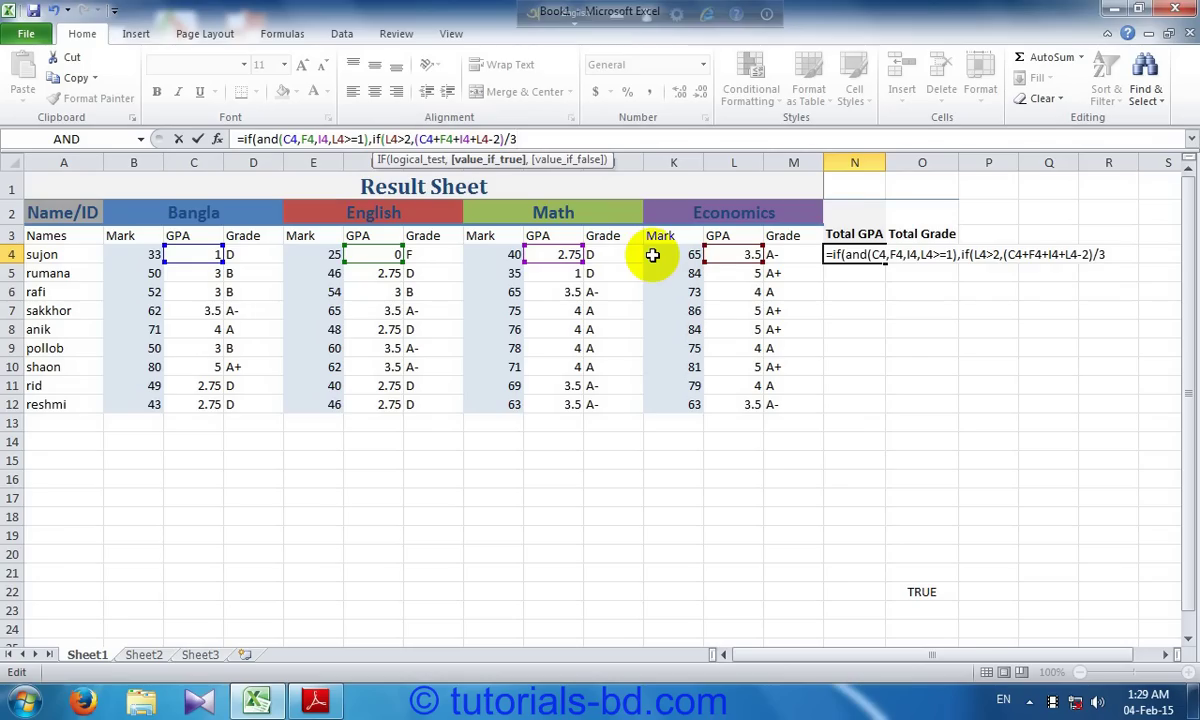
pyautogui.write(',(')
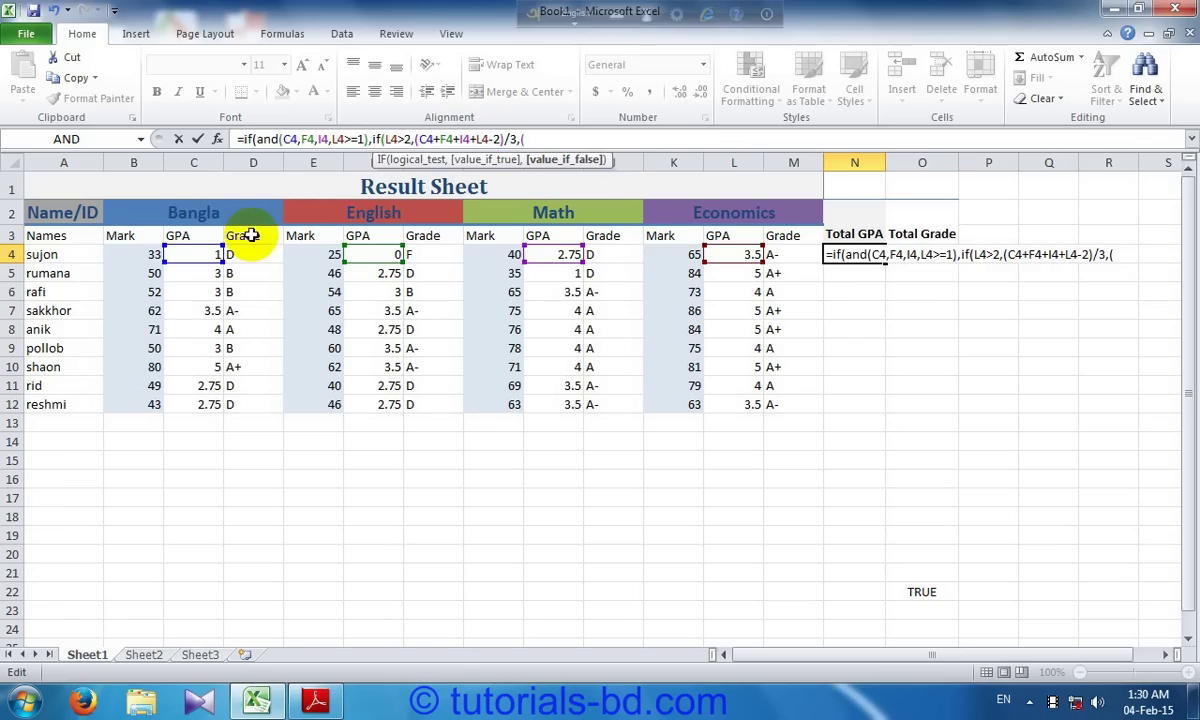
pyautogui.click(208, 255)
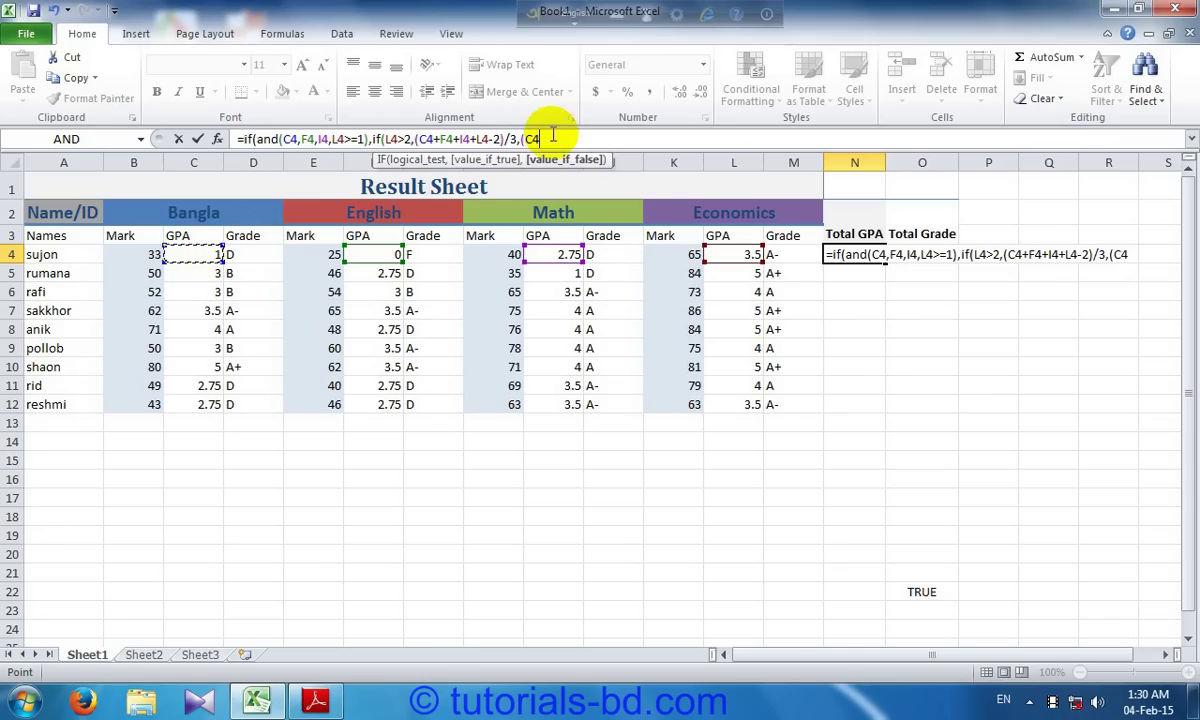
pyautogui.write('+')
pyautogui.click(368, 258)
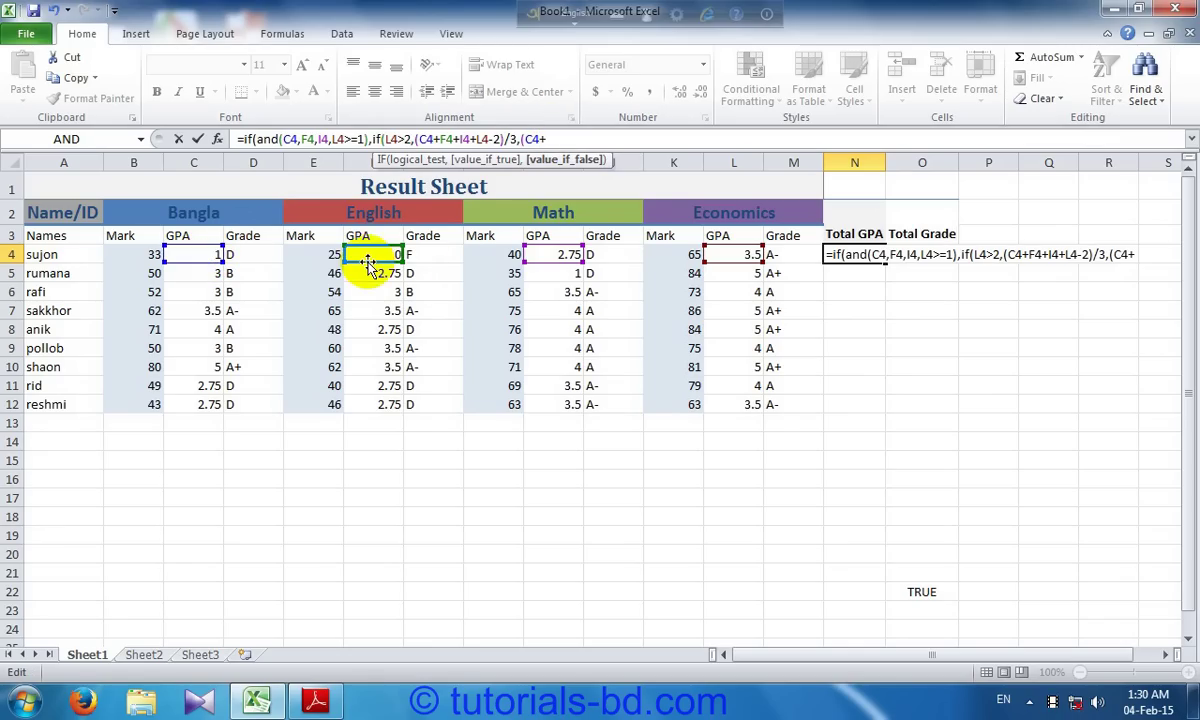
pyautogui.click(368, 258)
pyautogui.write('+')
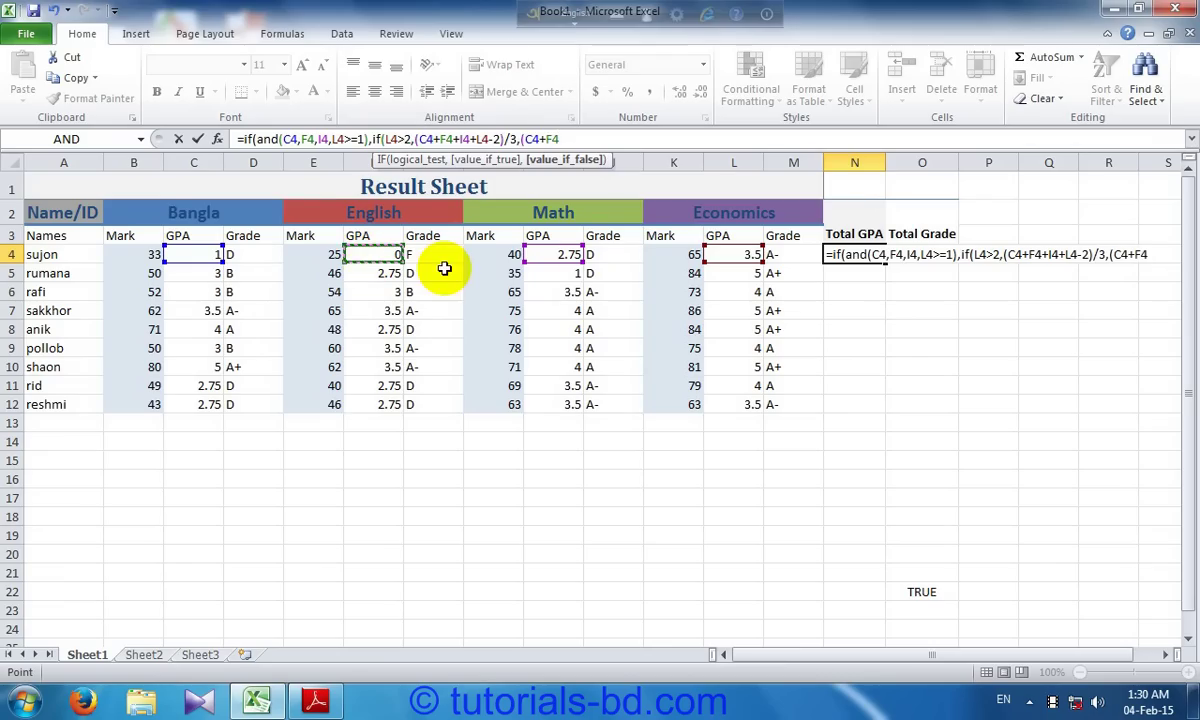
pyautogui.click(540, 258)
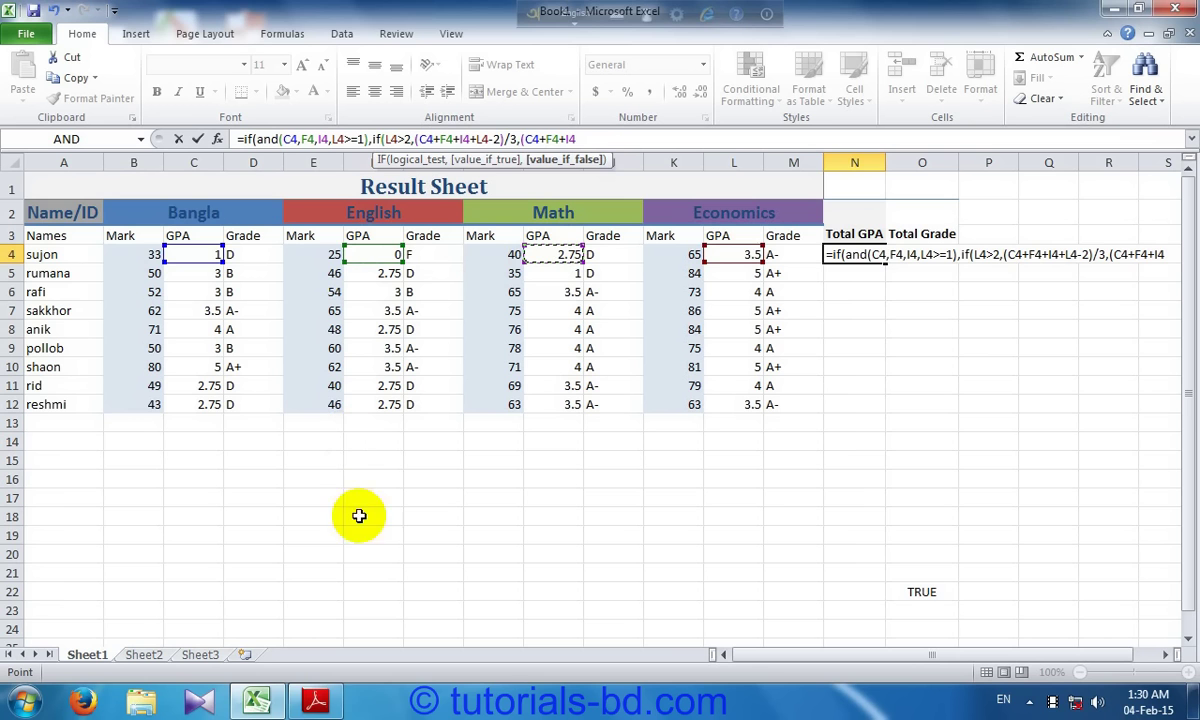
pyautogui.click(340, 706)
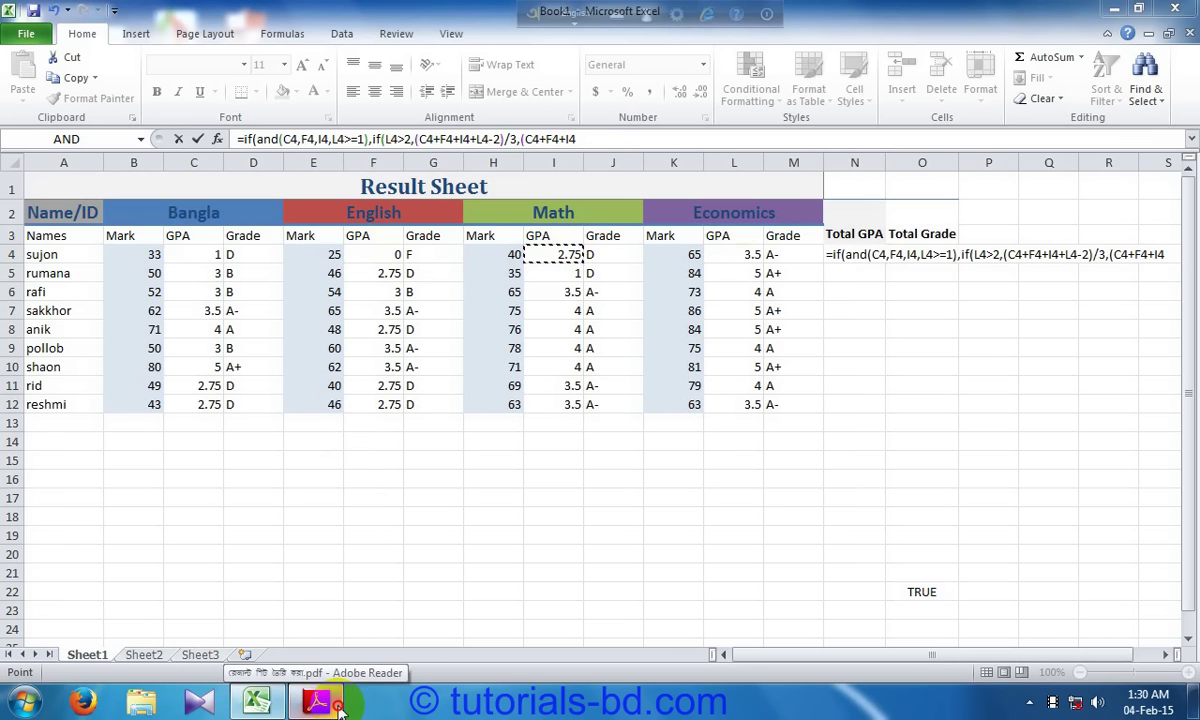
pyautogui.click(340, 706)
pyautogui.click(338, 706)
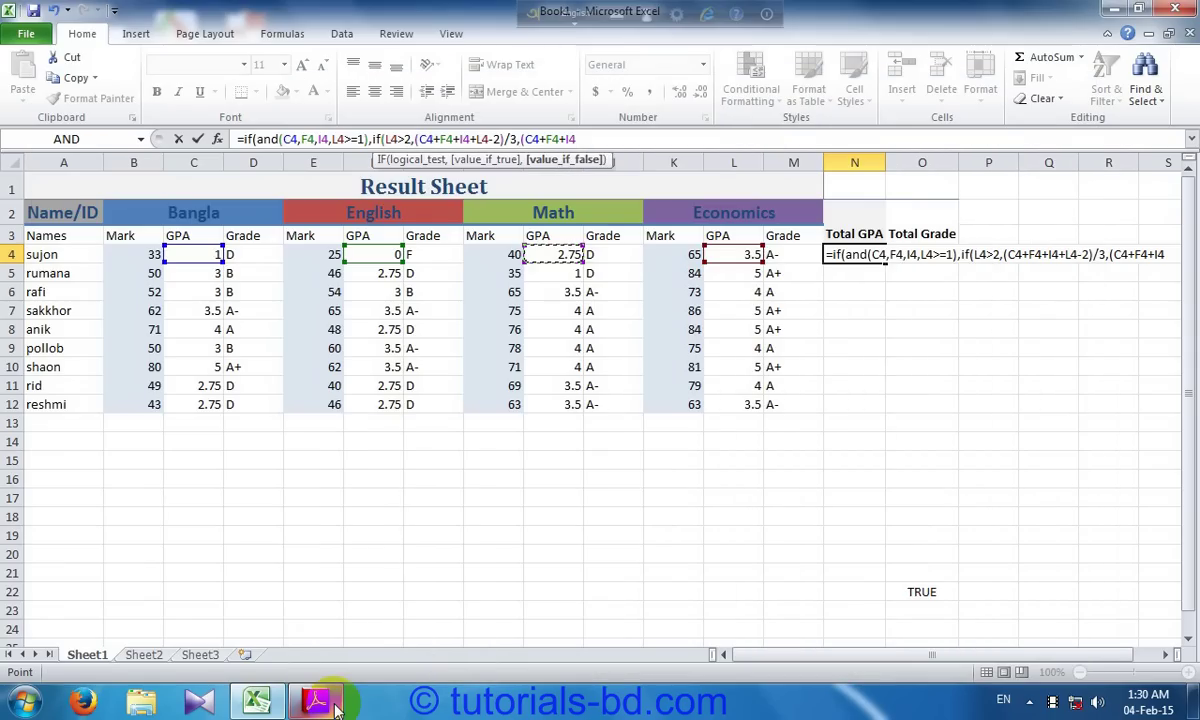
pyautogui.click(337, 706)
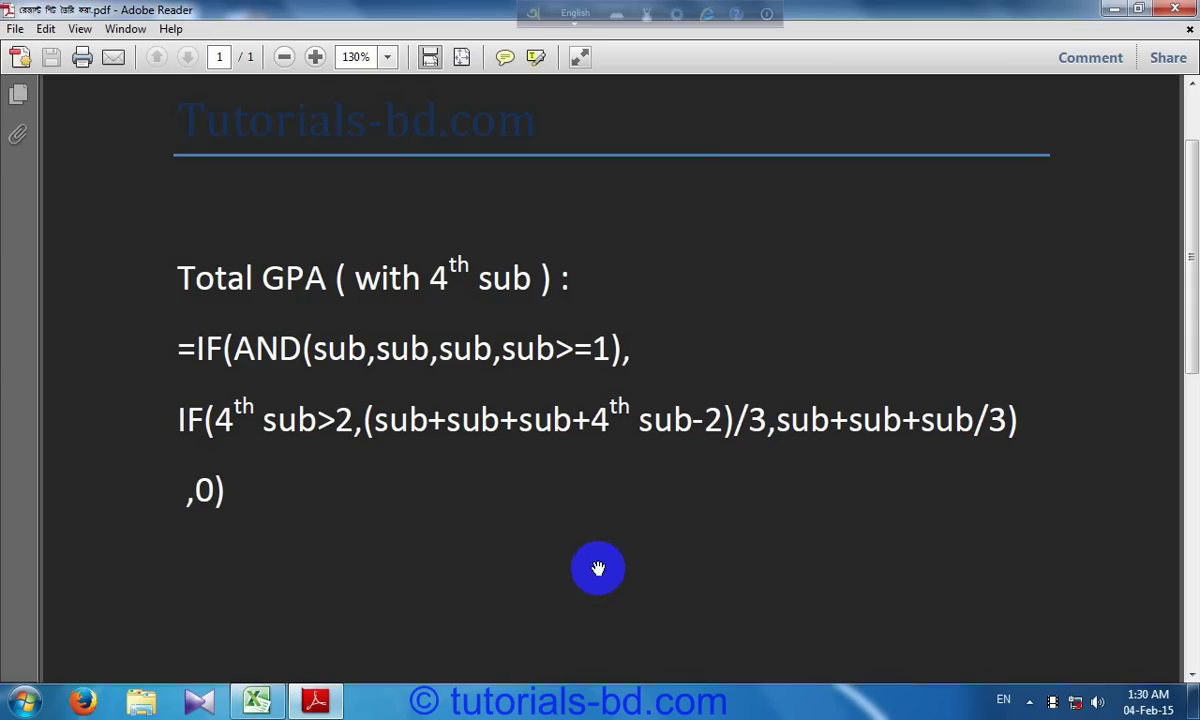
pyautogui.scroll(-3, 598, 500)
pyautogui.scroll(-2, 600, 410)
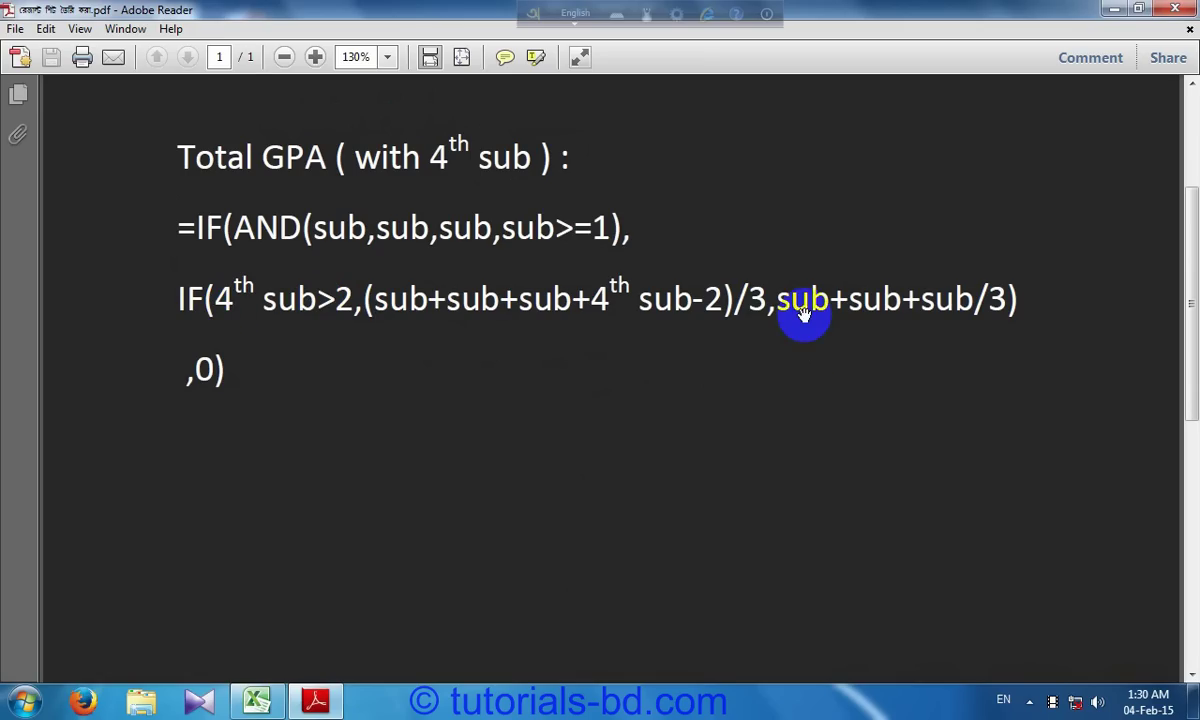
pyautogui.click(258, 702)
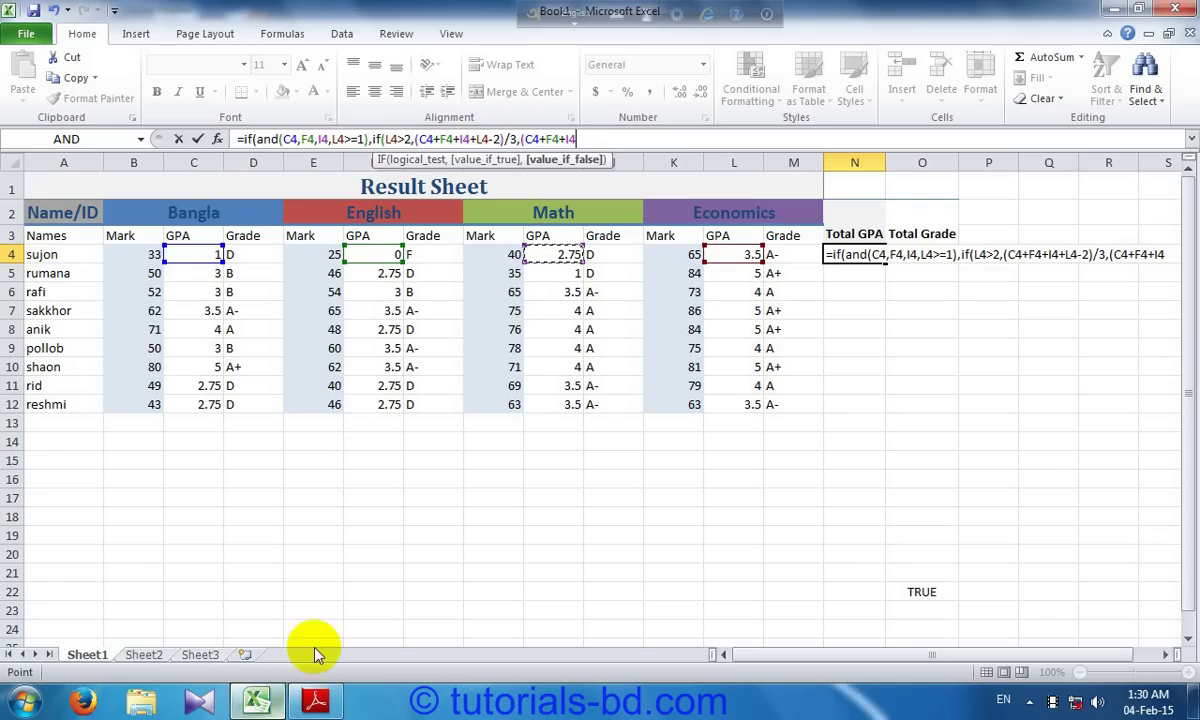
# Remove the extra bracket before C4, append ,0) and enter N4's formula, showing 0.
pyautogui.click(524, 138)
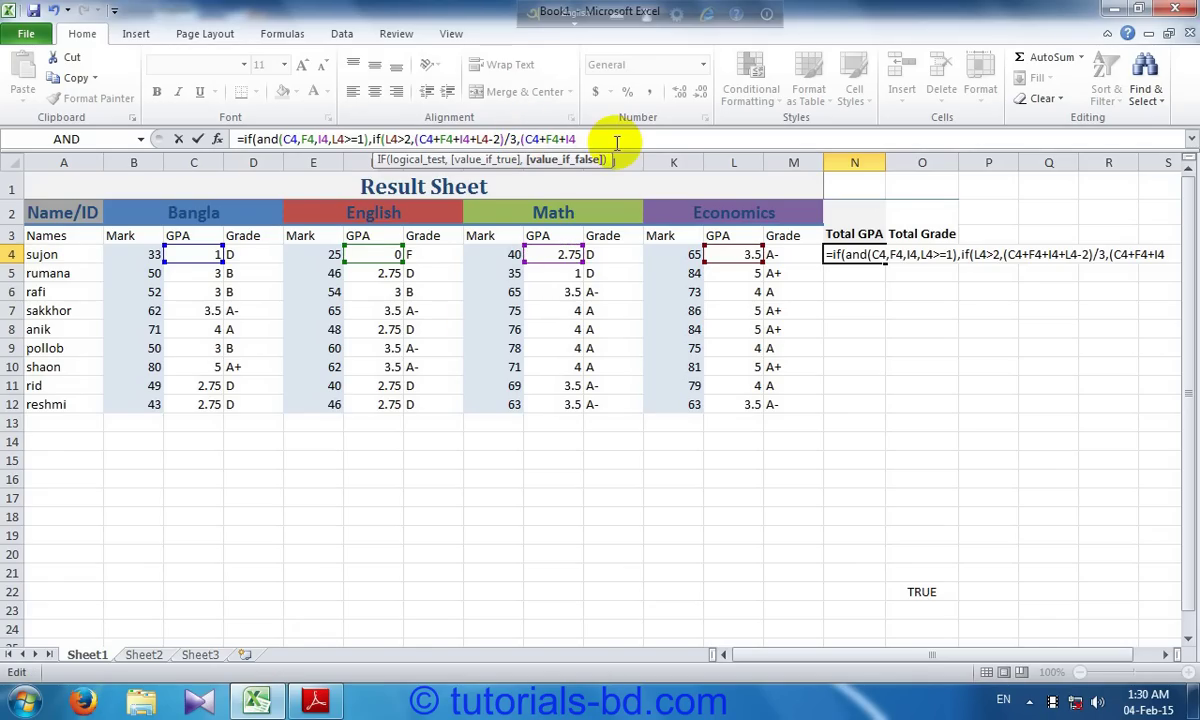
pyautogui.press('BackSpace')
pyautogui.write('/3')
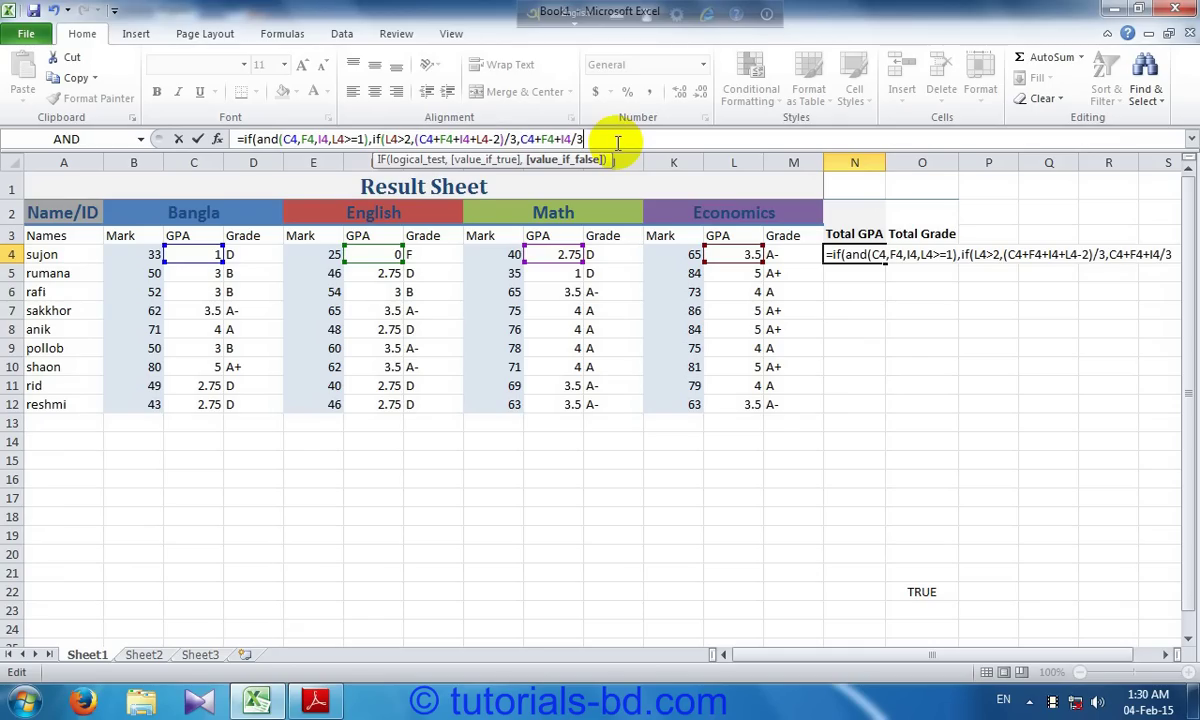
pyautogui.click(312, 702)
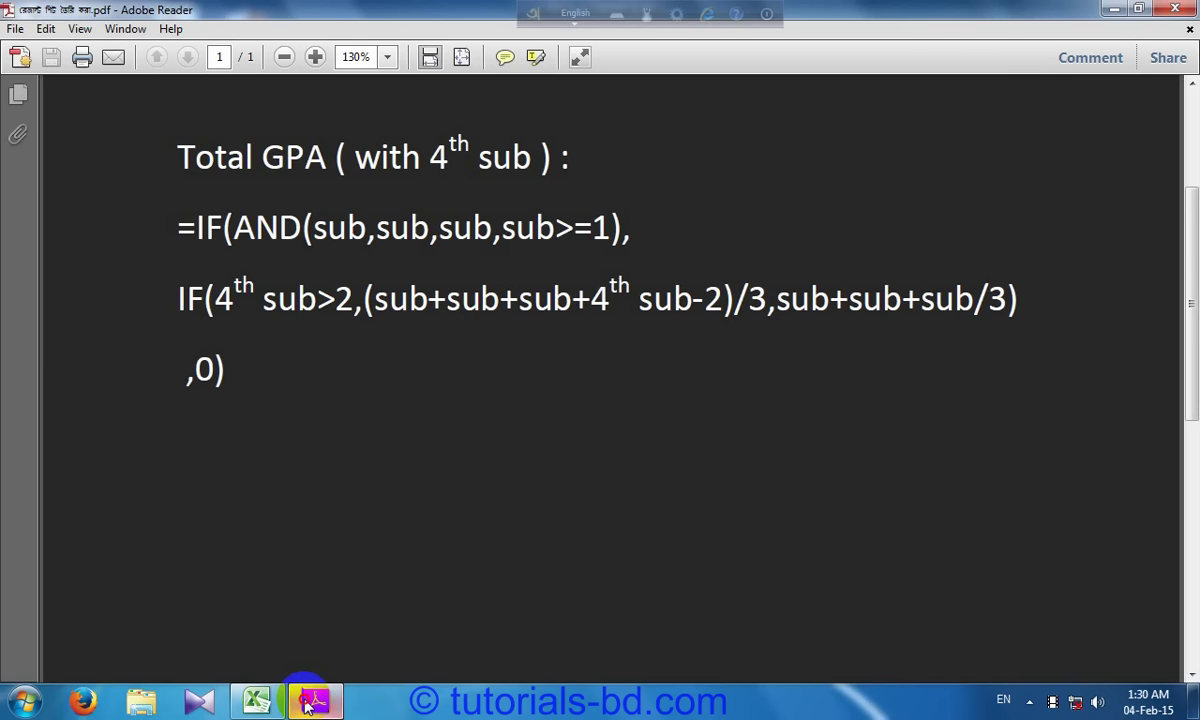
pyautogui.click(310, 702)
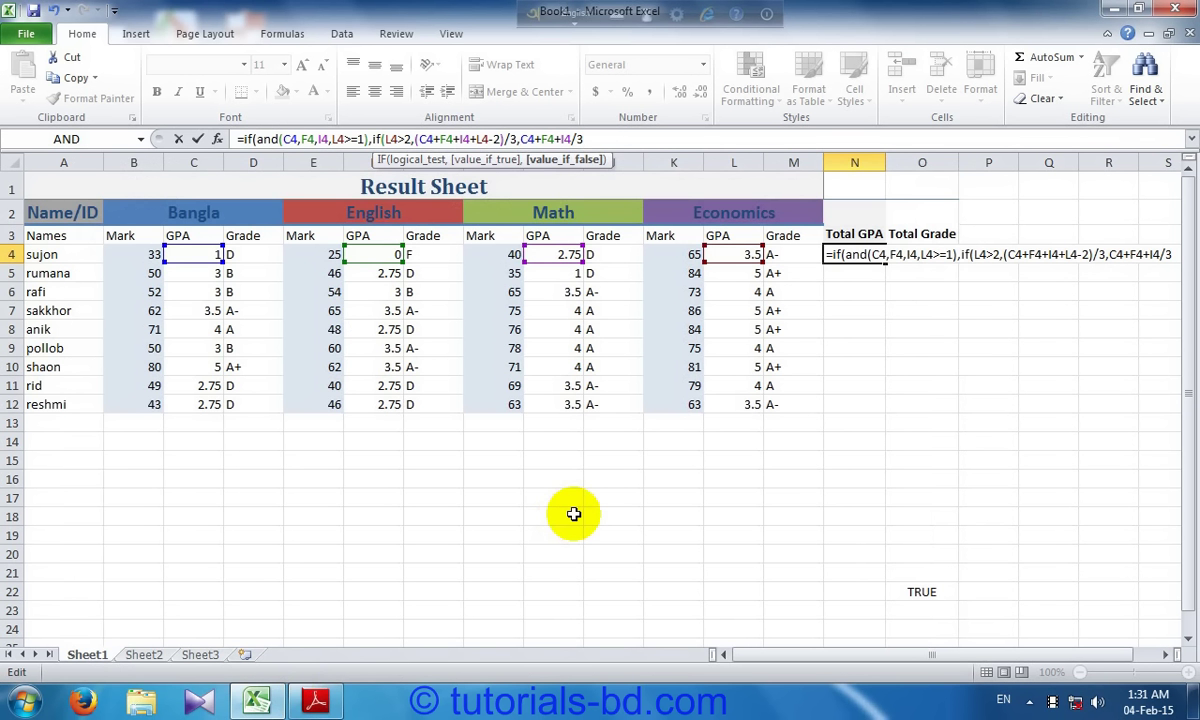
pyautogui.press('Left')
pyautogui.press('Left')
pyautogui.press('Left')
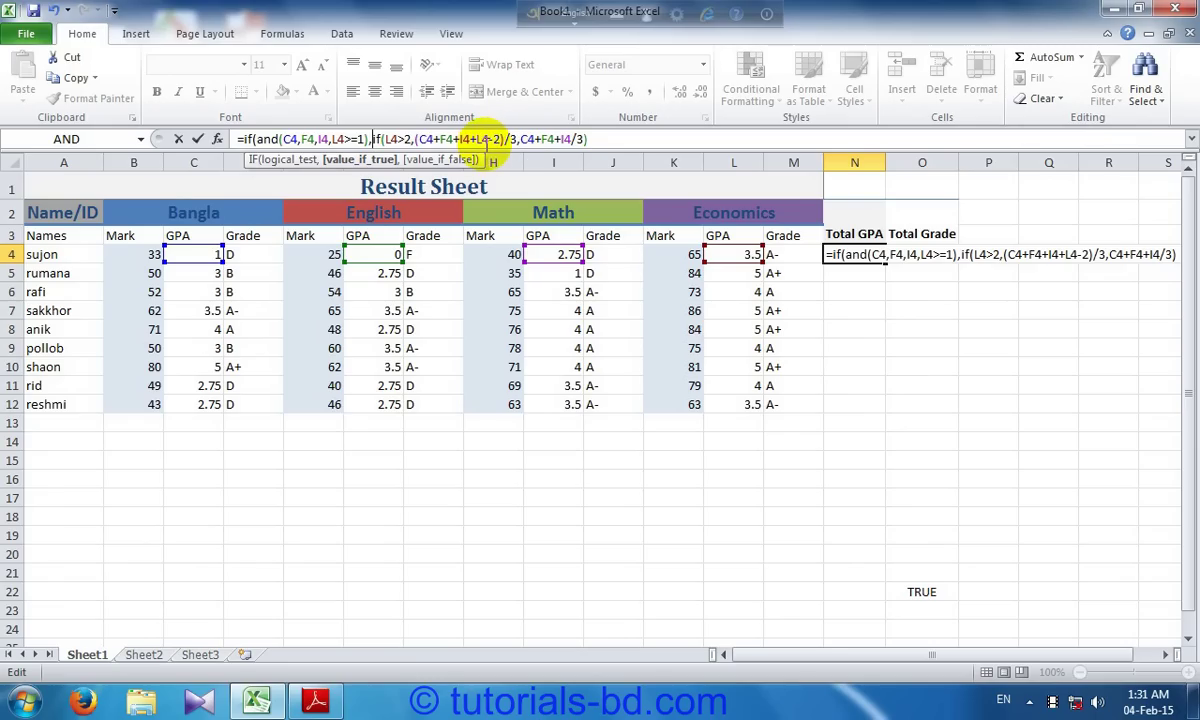
pyautogui.click(521, 140)
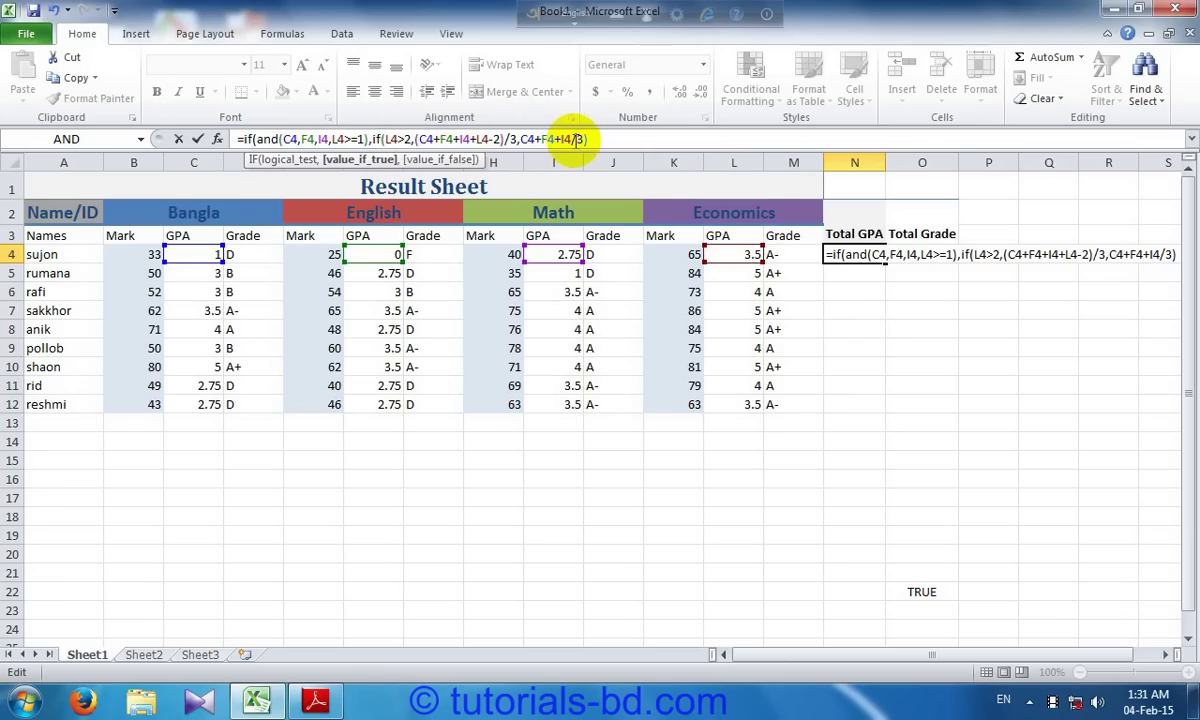
pyautogui.click(318, 703)
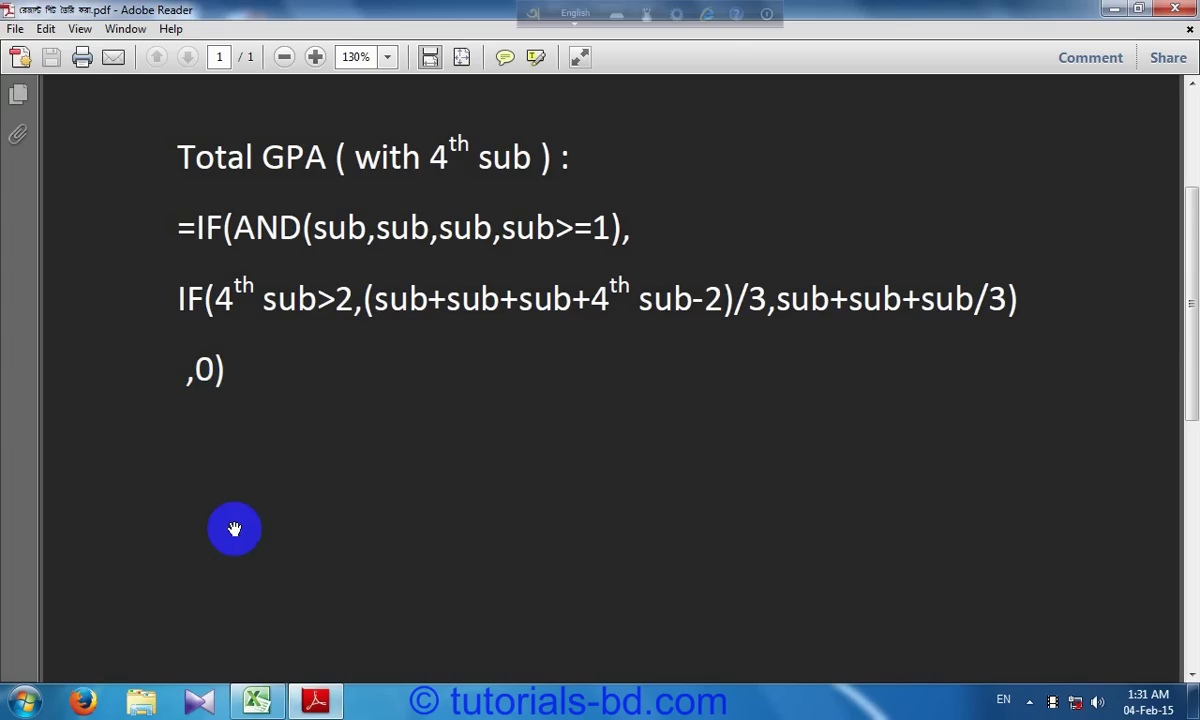
pyautogui.click(272, 704)
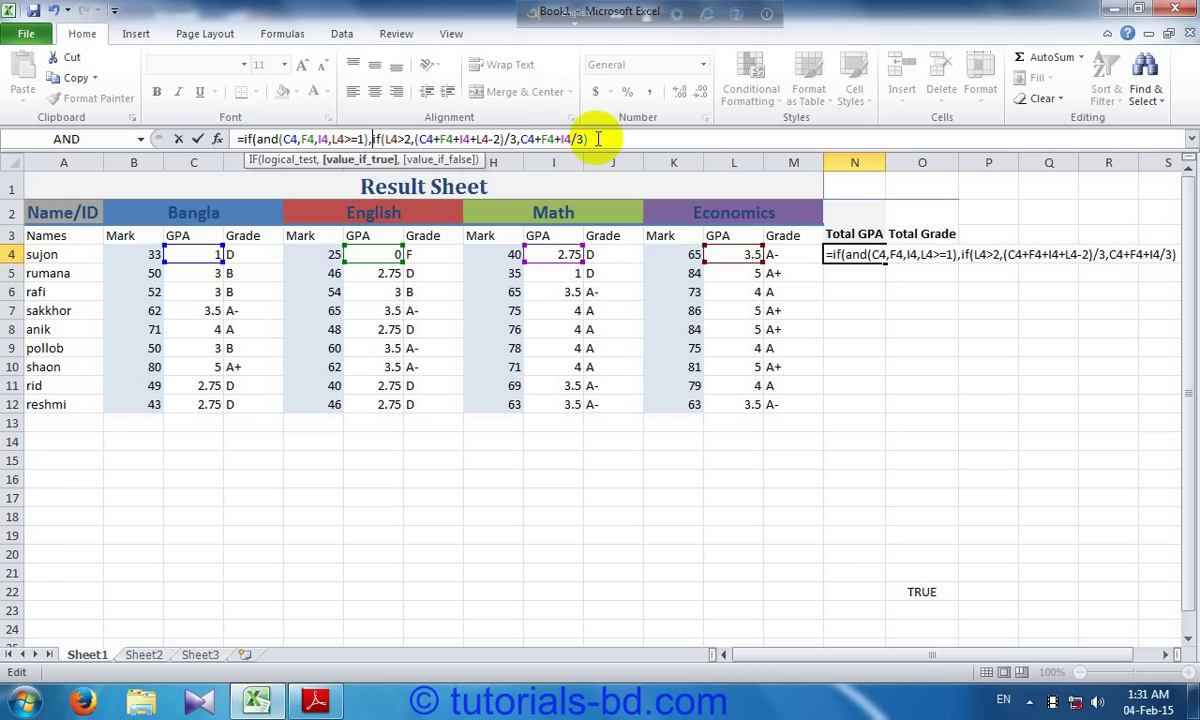
pyautogui.write(',')
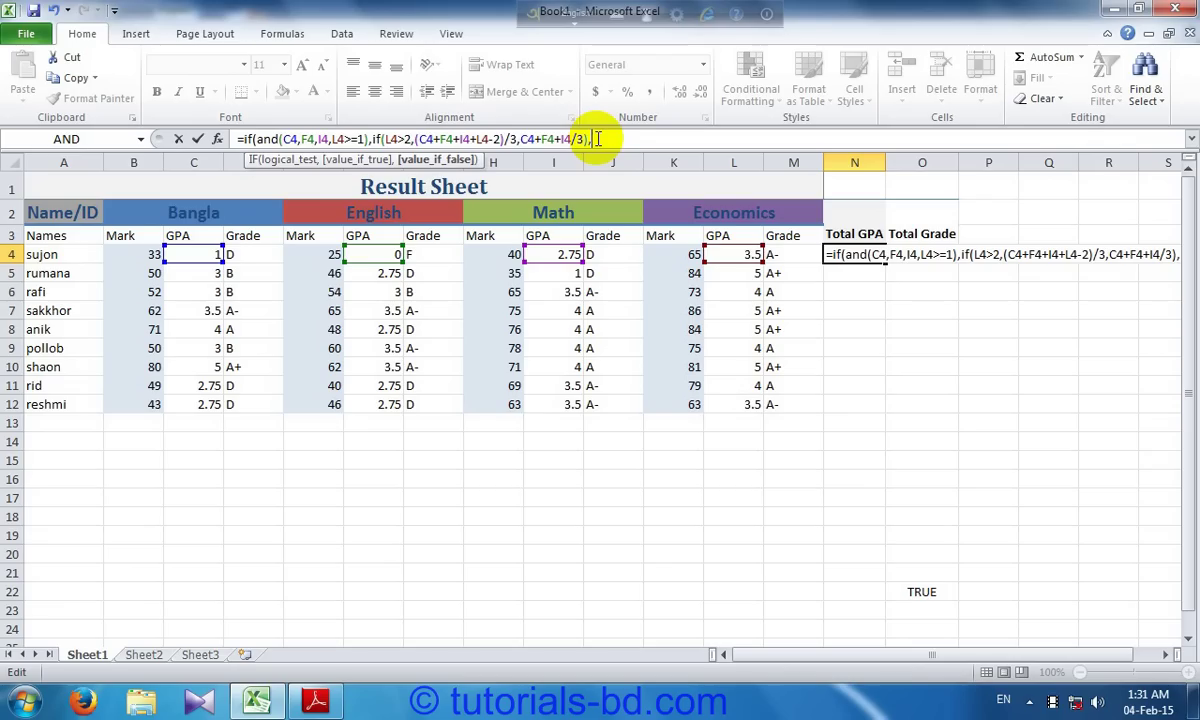
pyautogui.write('0')
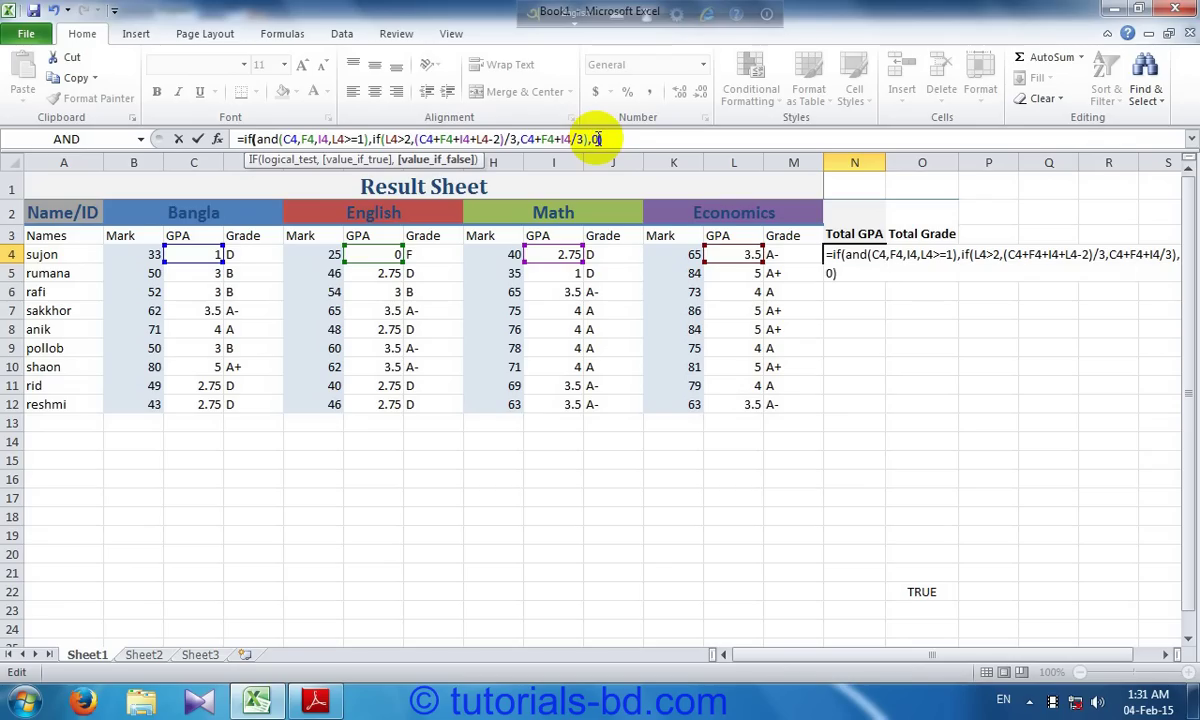
pyautogui.write(')')
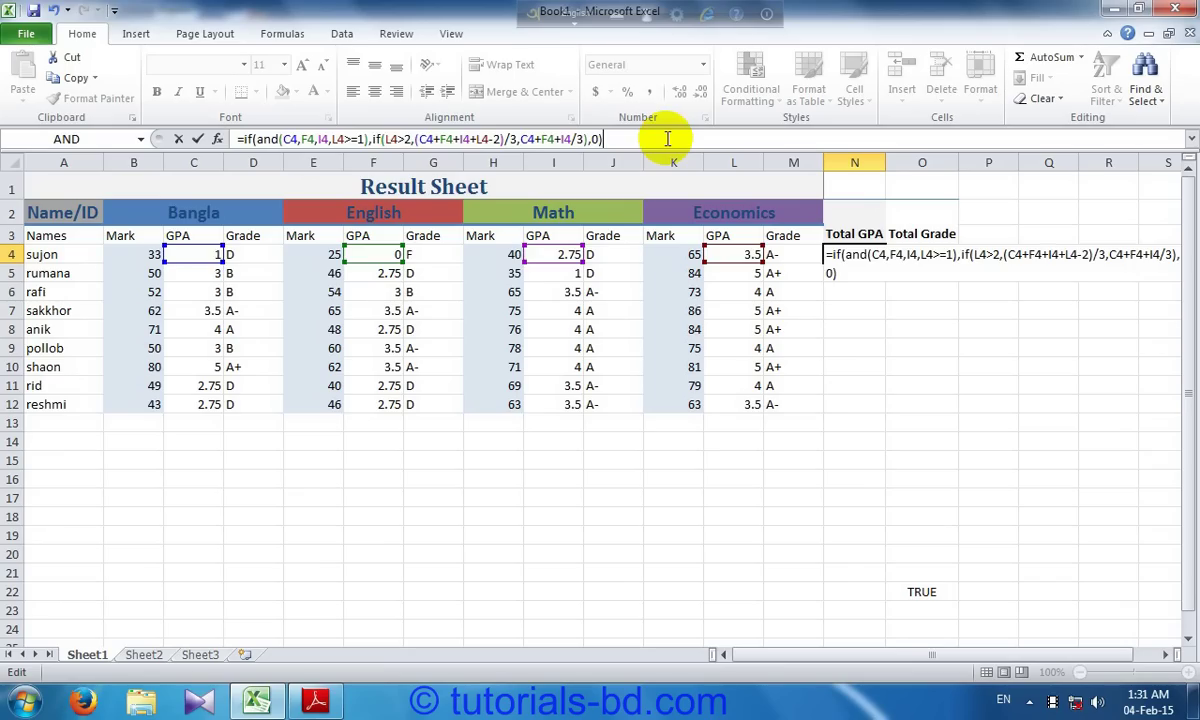
pyautogui.press('Return')
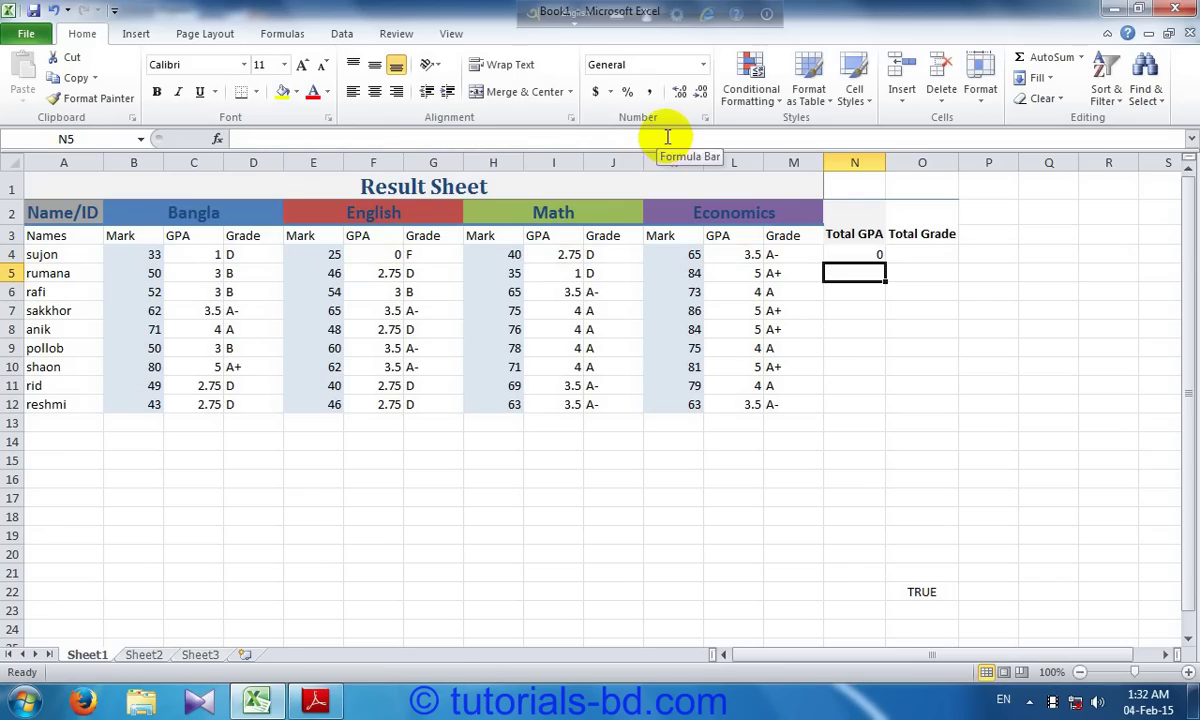
# Fill the N4 Total GPA formula down to N12, giving values like 3.25 and 5.166667.
pyautogui.click(847, 256)
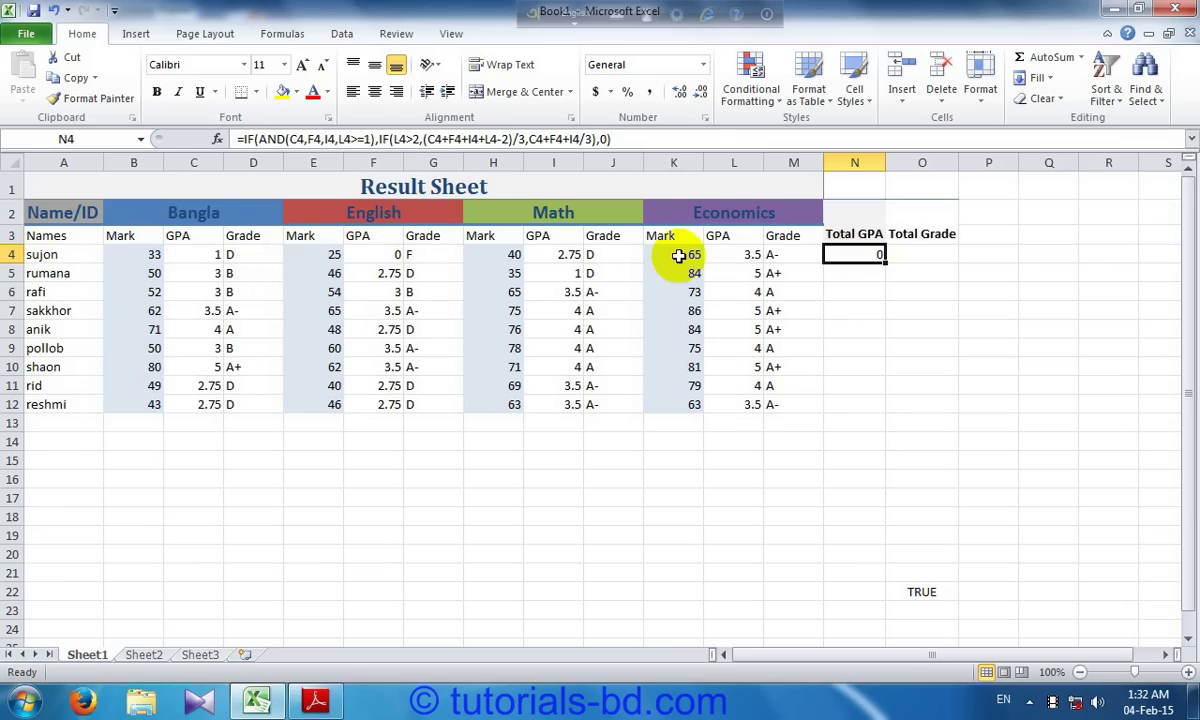
pyautogui.moveTo(885, 263); pyautogui.dragTo(881, 406)
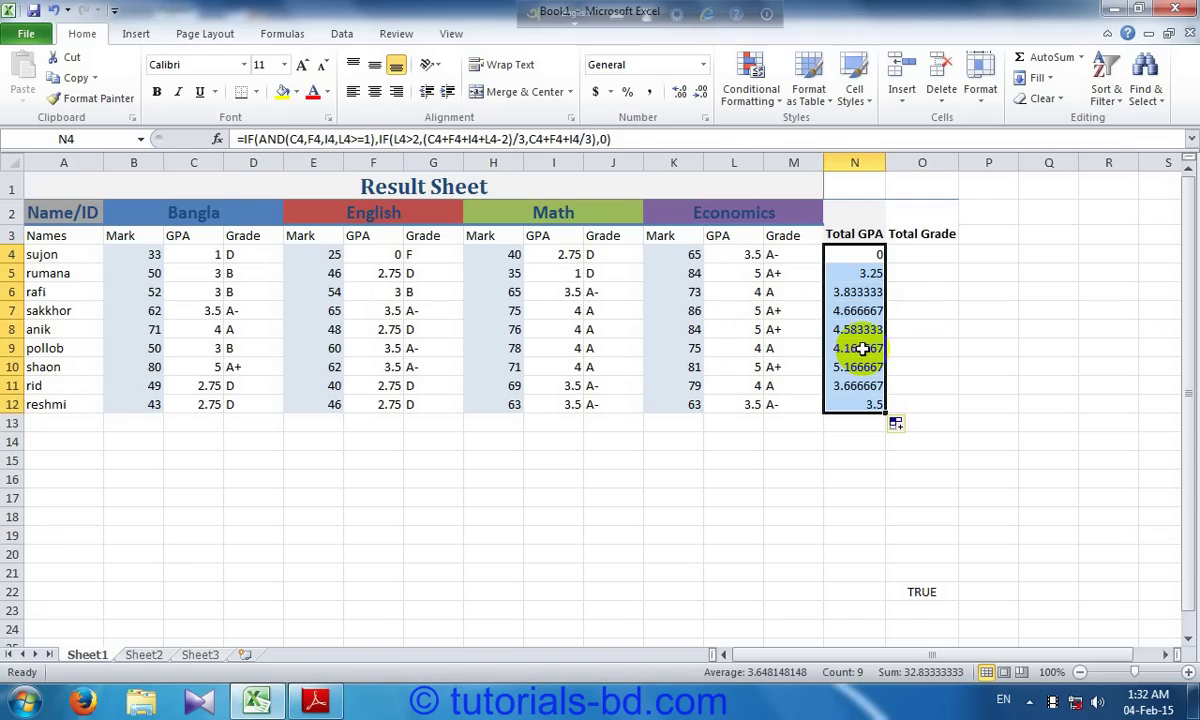
pyautogui.click(901, 258)
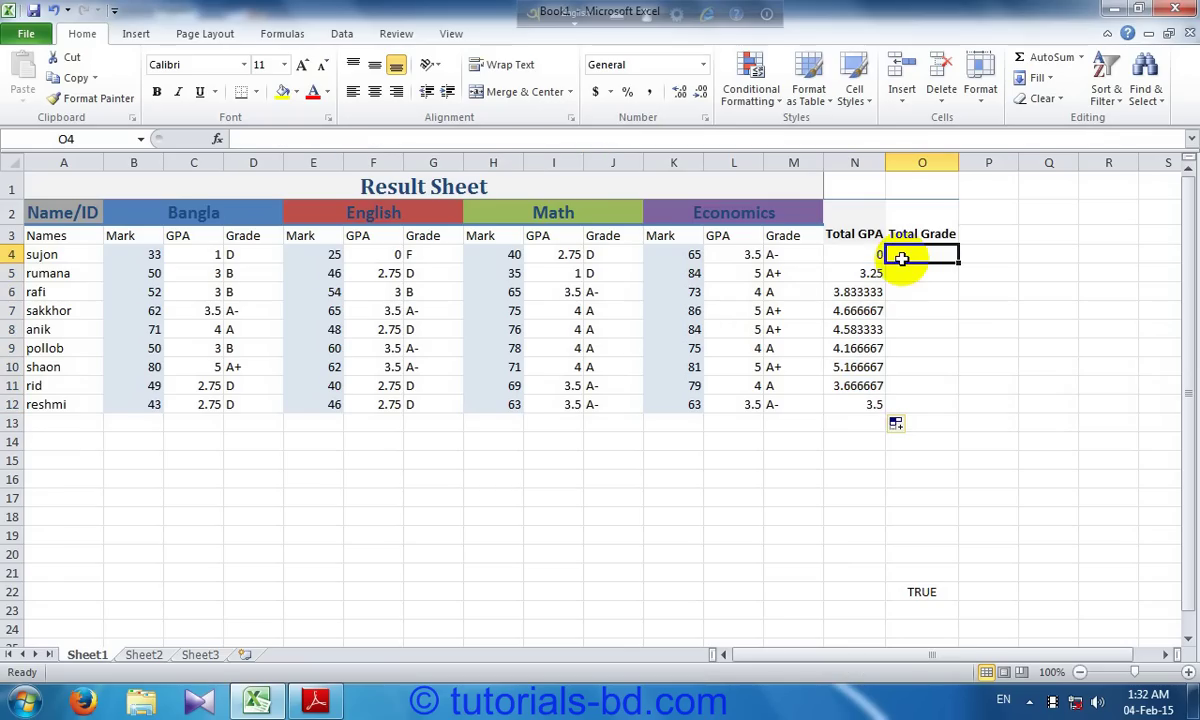
# Copy the Economics grade formulas from M4:M12 and paste them as formulas only into O4:O12.
pyautogui.click(789, 255)
pyautogui.rightClick(789, 255)
pyautogui.click(833, 287)
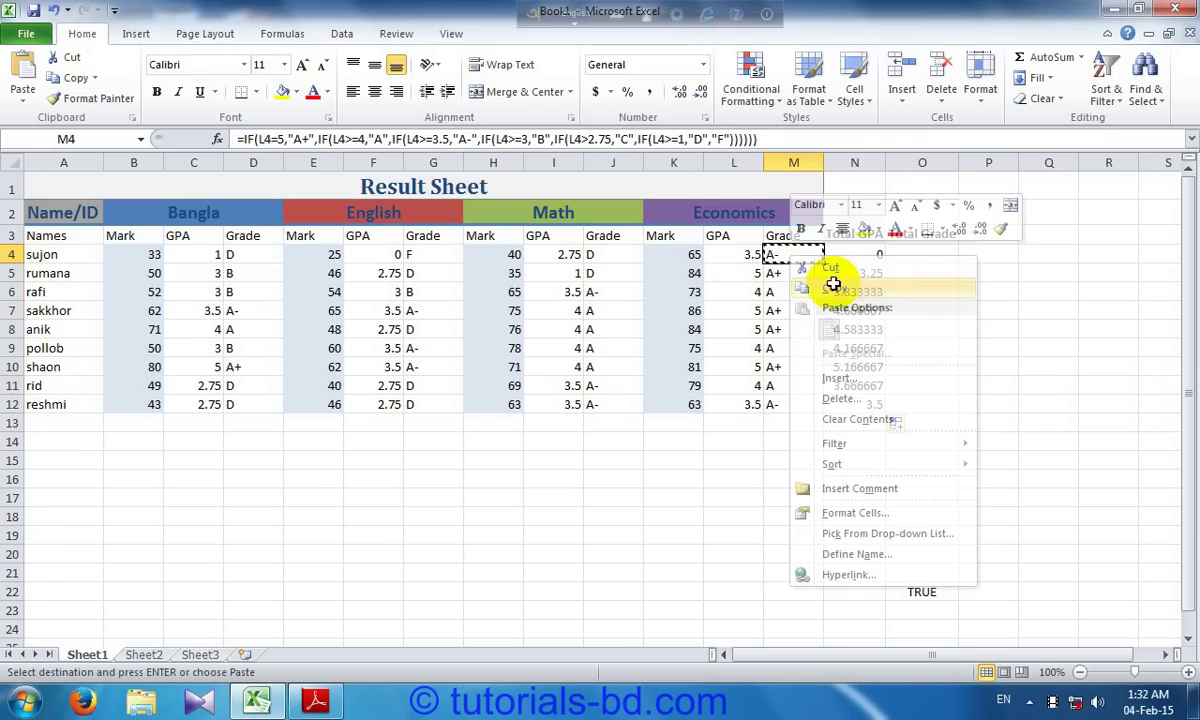
pyautogui.moveTo(785, 256); pyautogui.dragTo(783, 396)
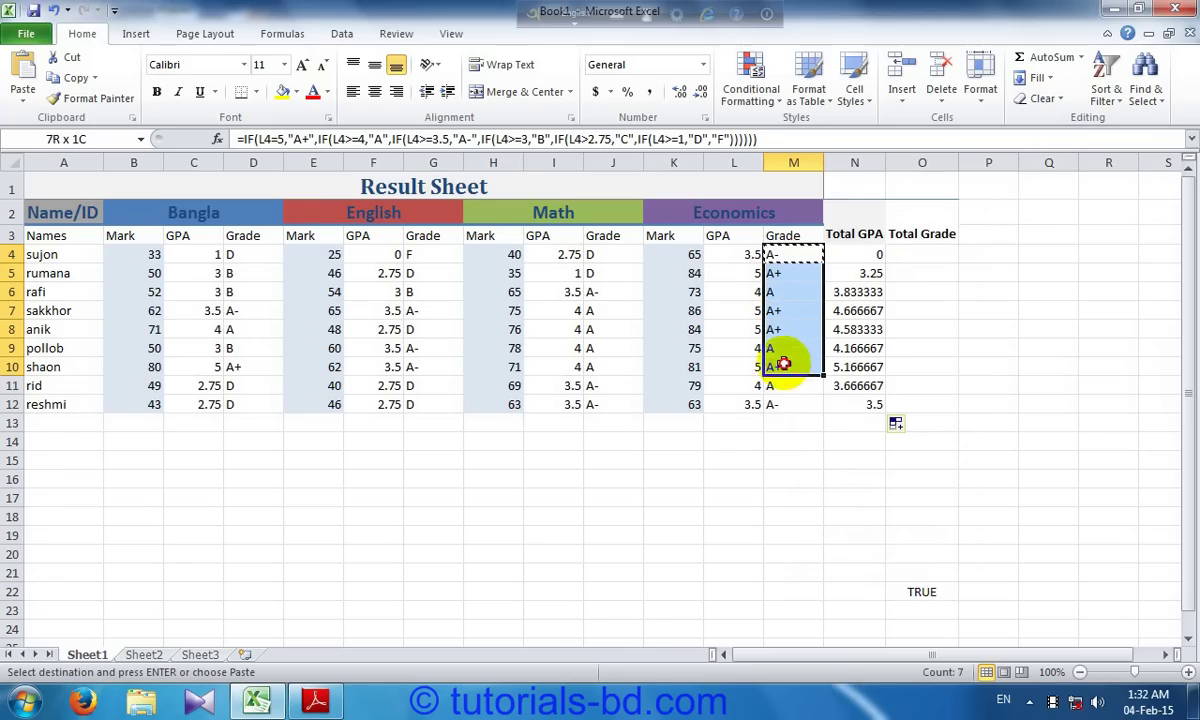
pyautogui.rightClick(780, 257)
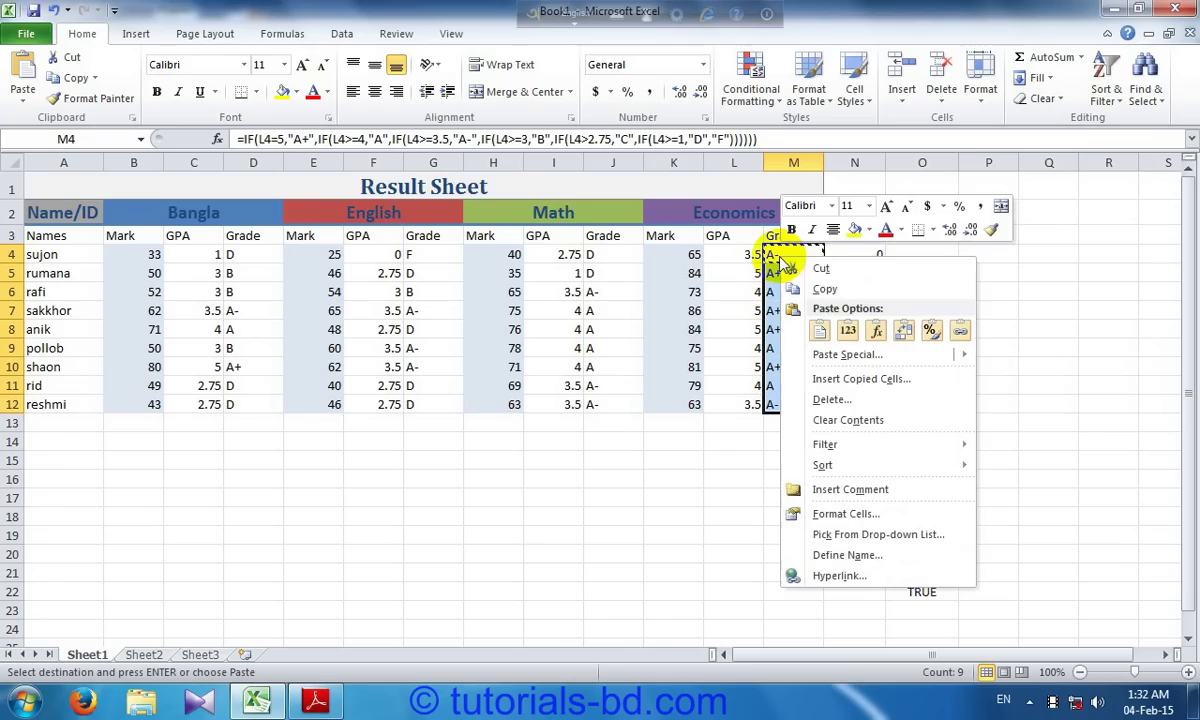
pyautogui.click(825, 290)
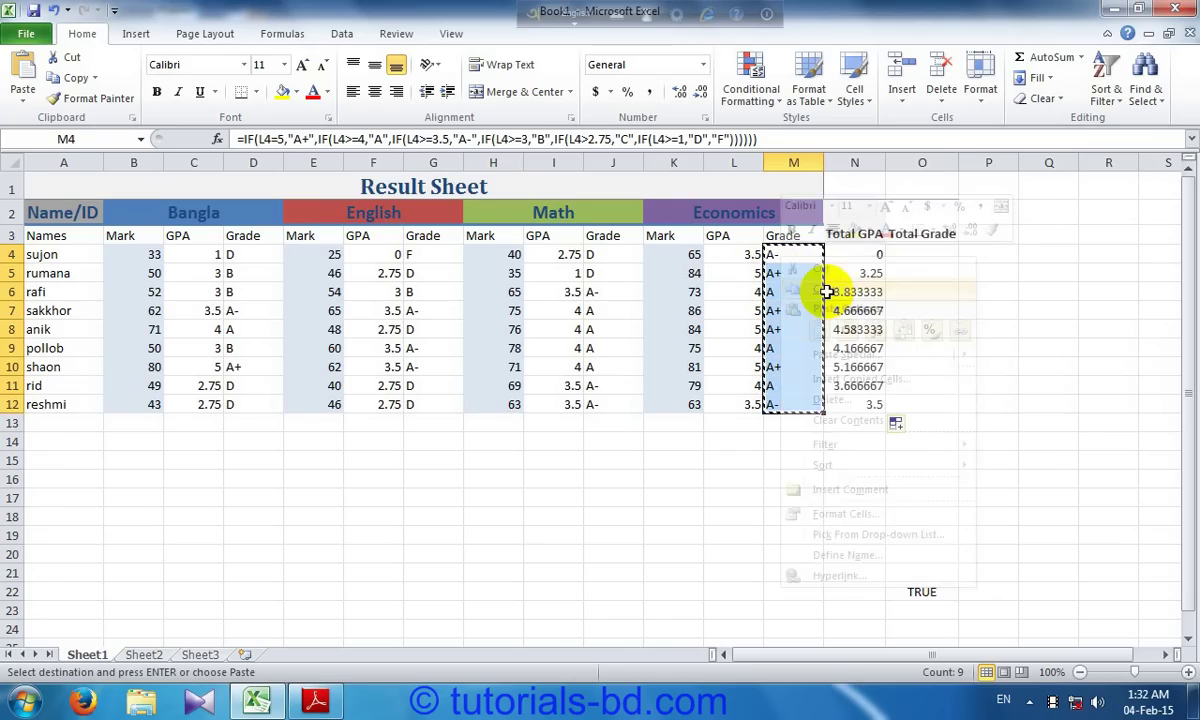
pyautogui.click(908, 255)
pyautogui.rightClick(908, 256)
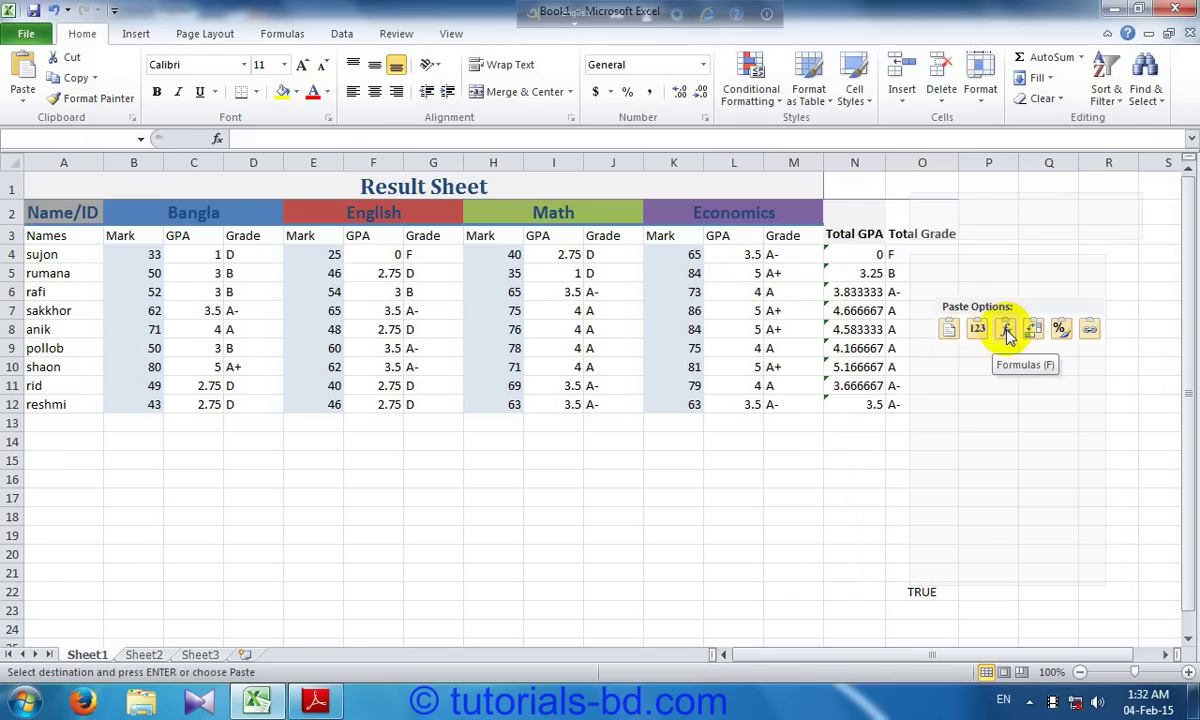
pyautogui.click(1004, 329)
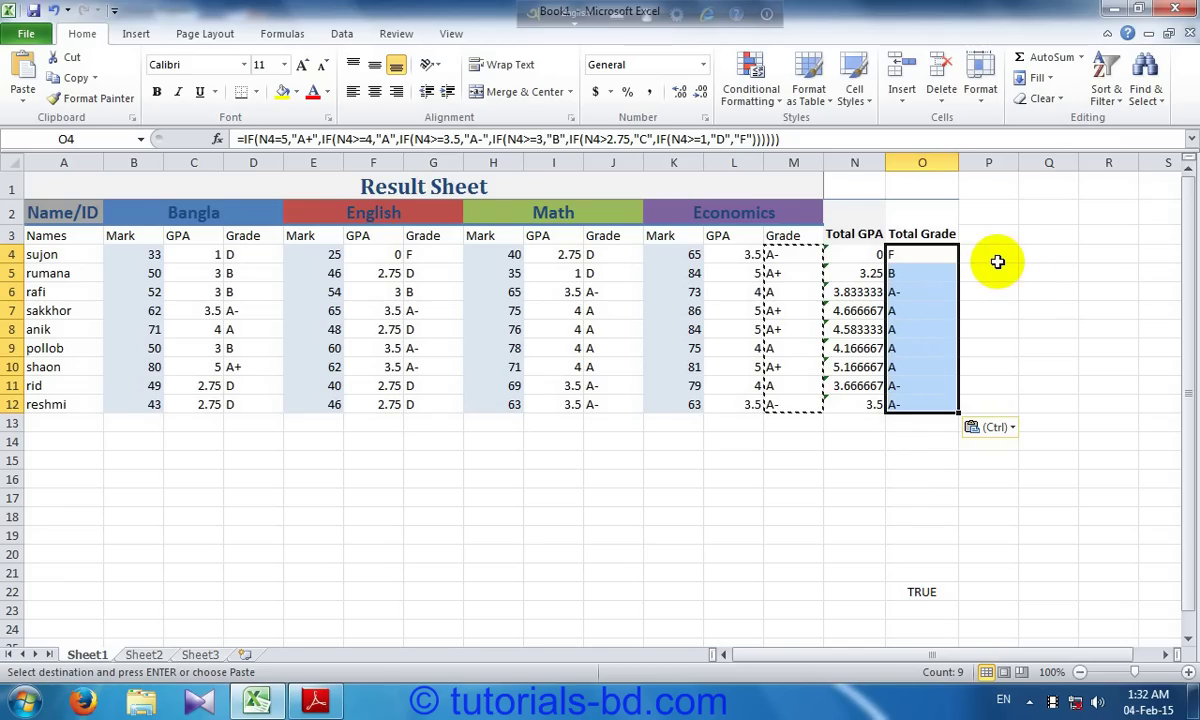
pyautogui.press('Escape')
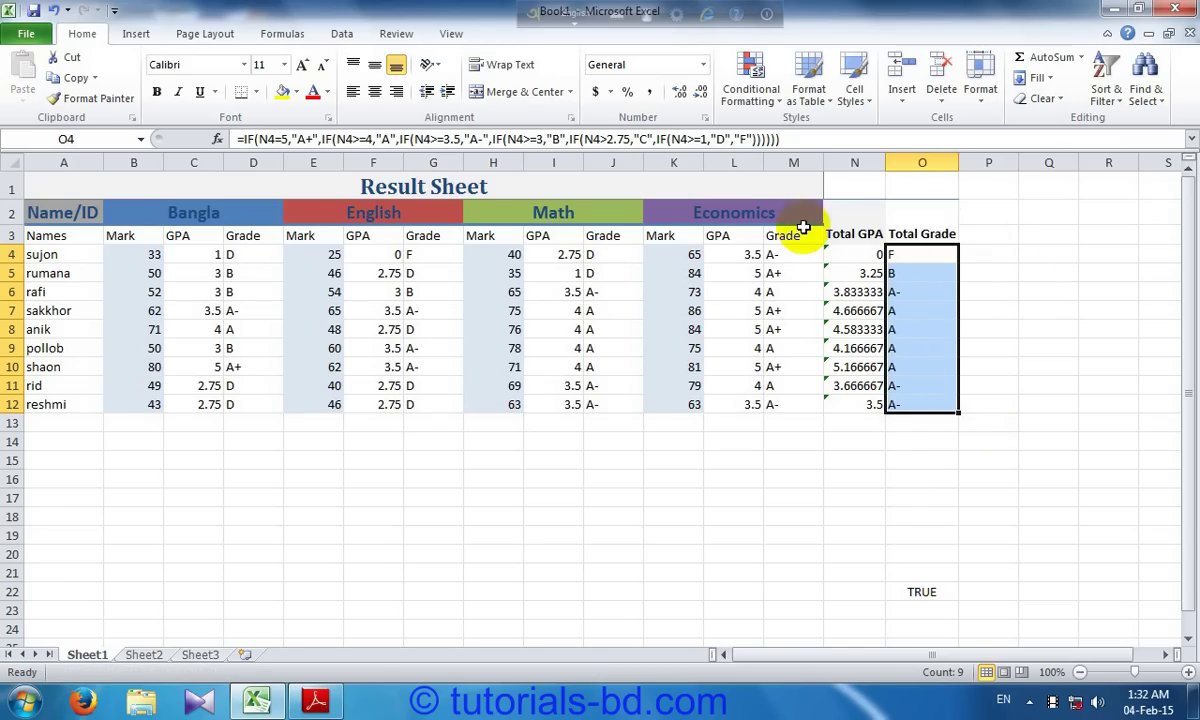